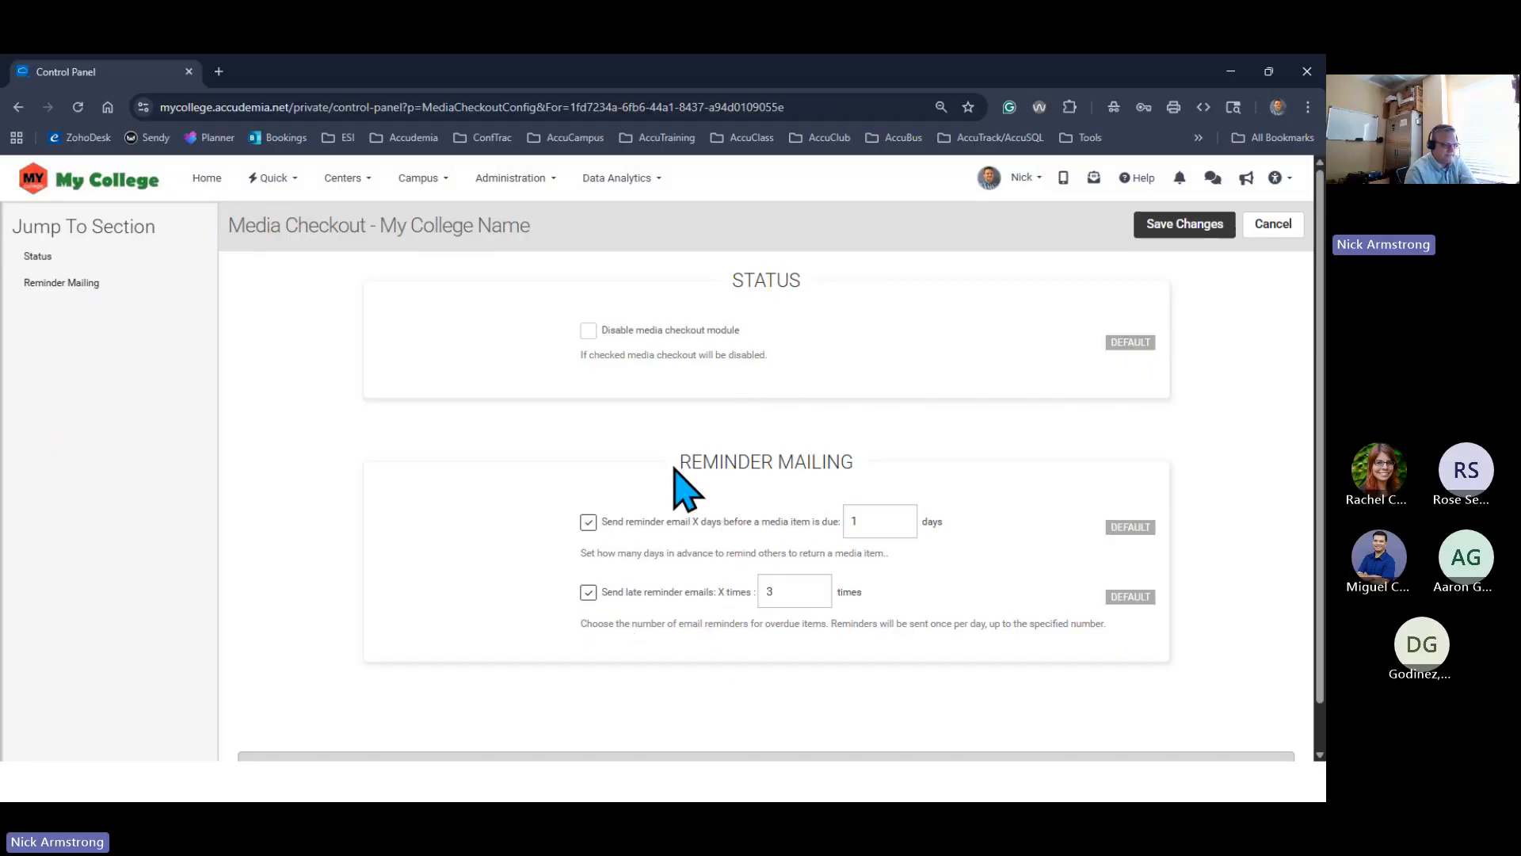
Review the media checkout reminder mailing settings for due and late items, and leave the page without saving
left_click_drag(679, 458, 862, 470)
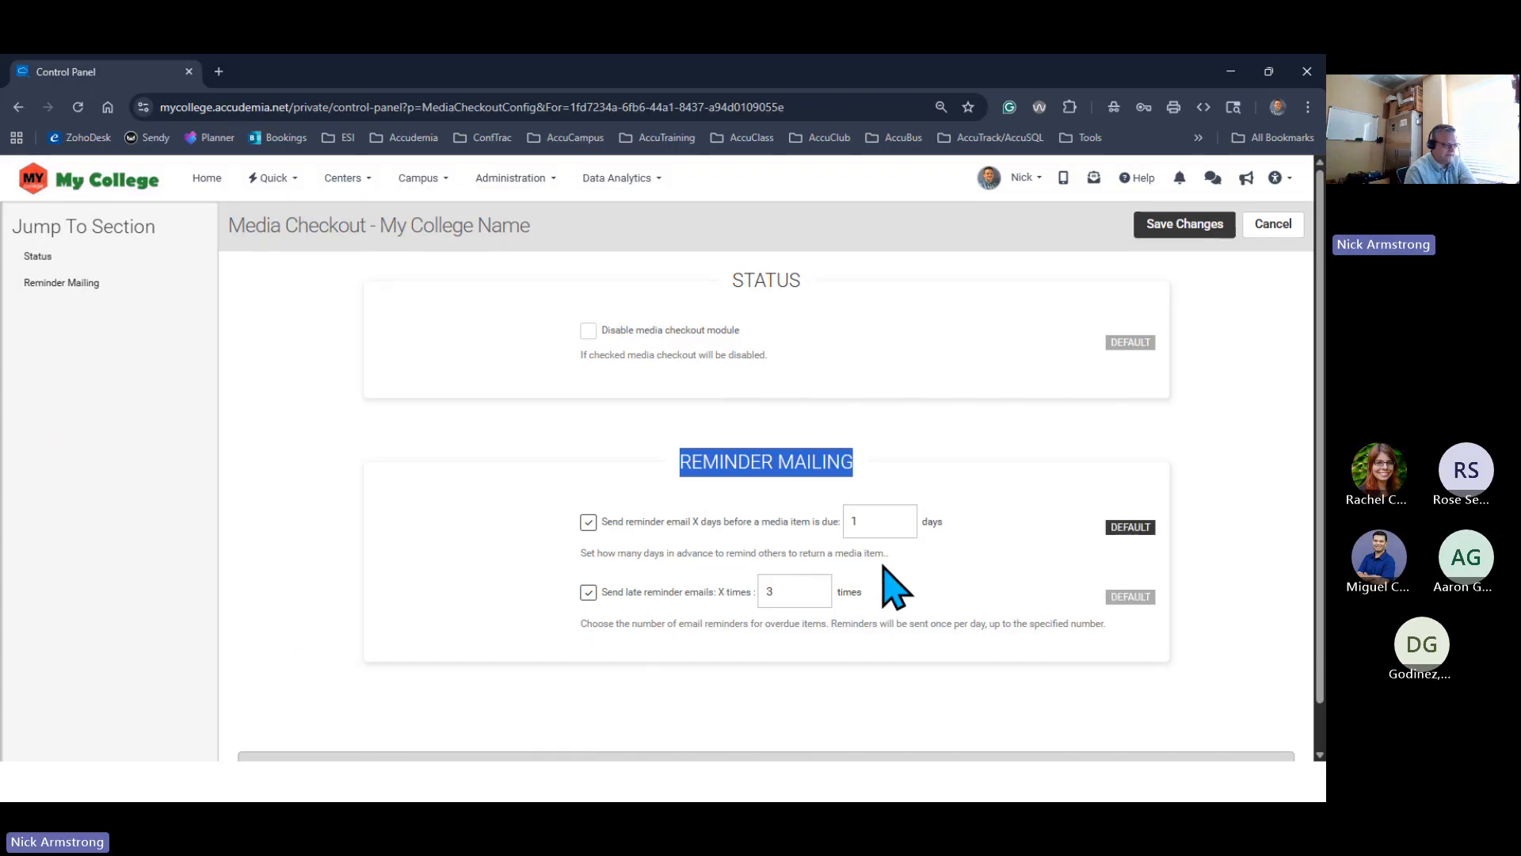
double_click(871, 523)
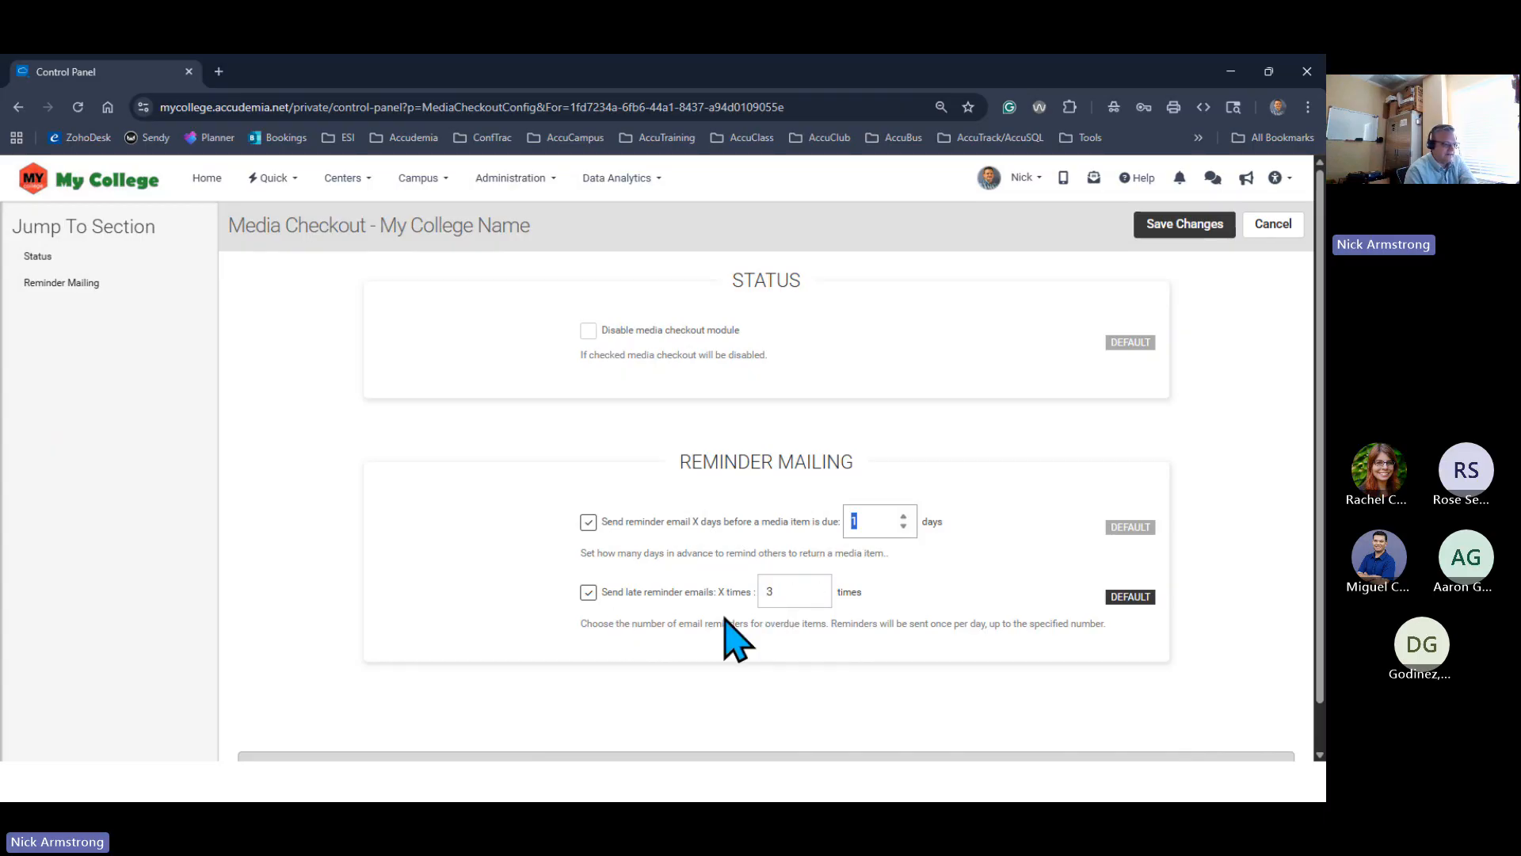
double_click(792, 588)
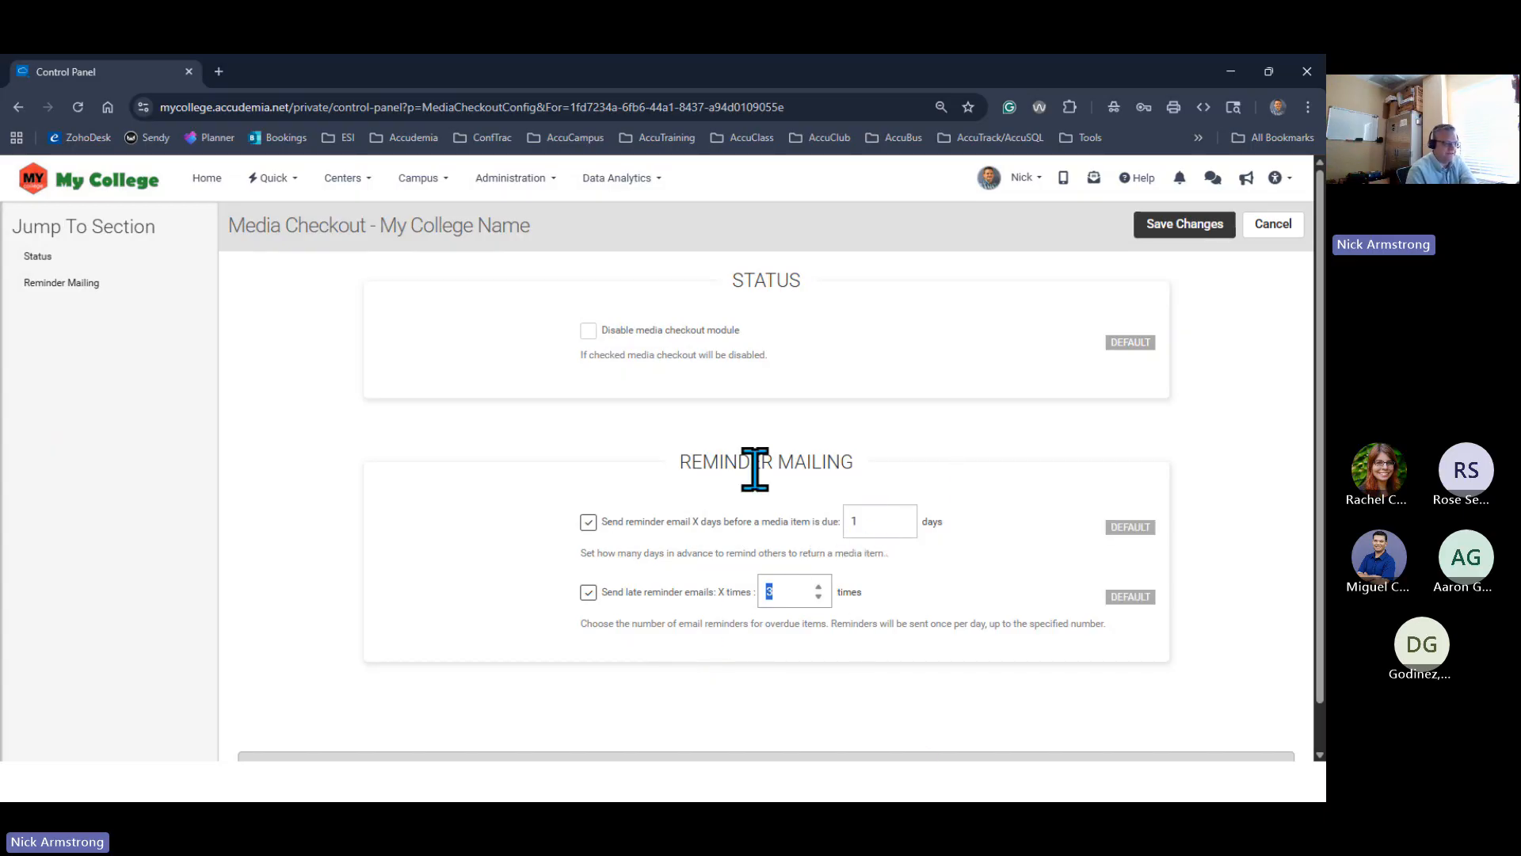
left_click(1268, 235)
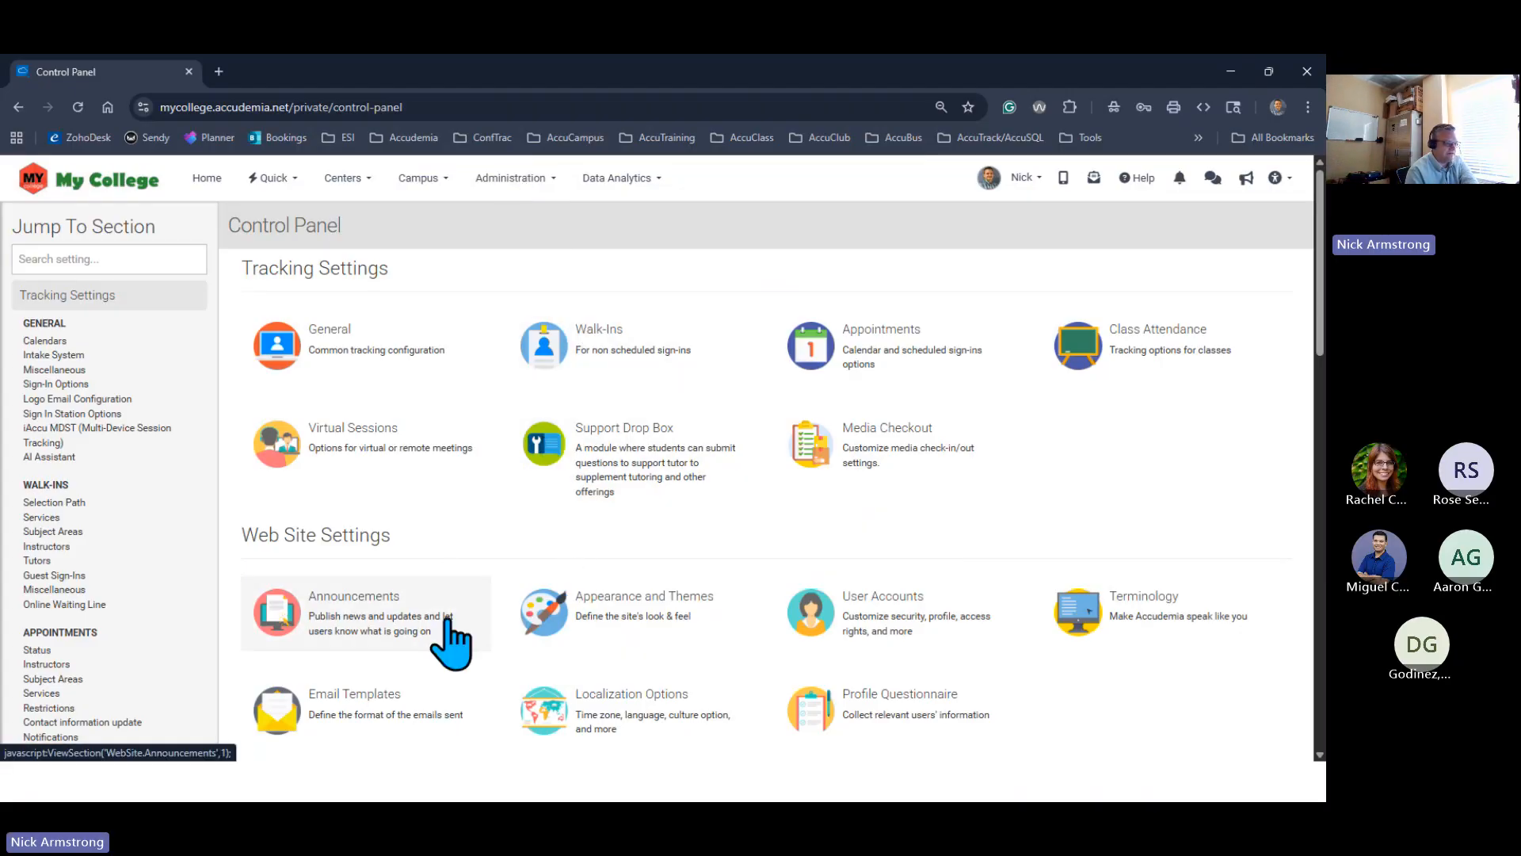
Open the email templates from the control panel and begin a new template, showing the available template types
scroll(450, 646, "down", 1)
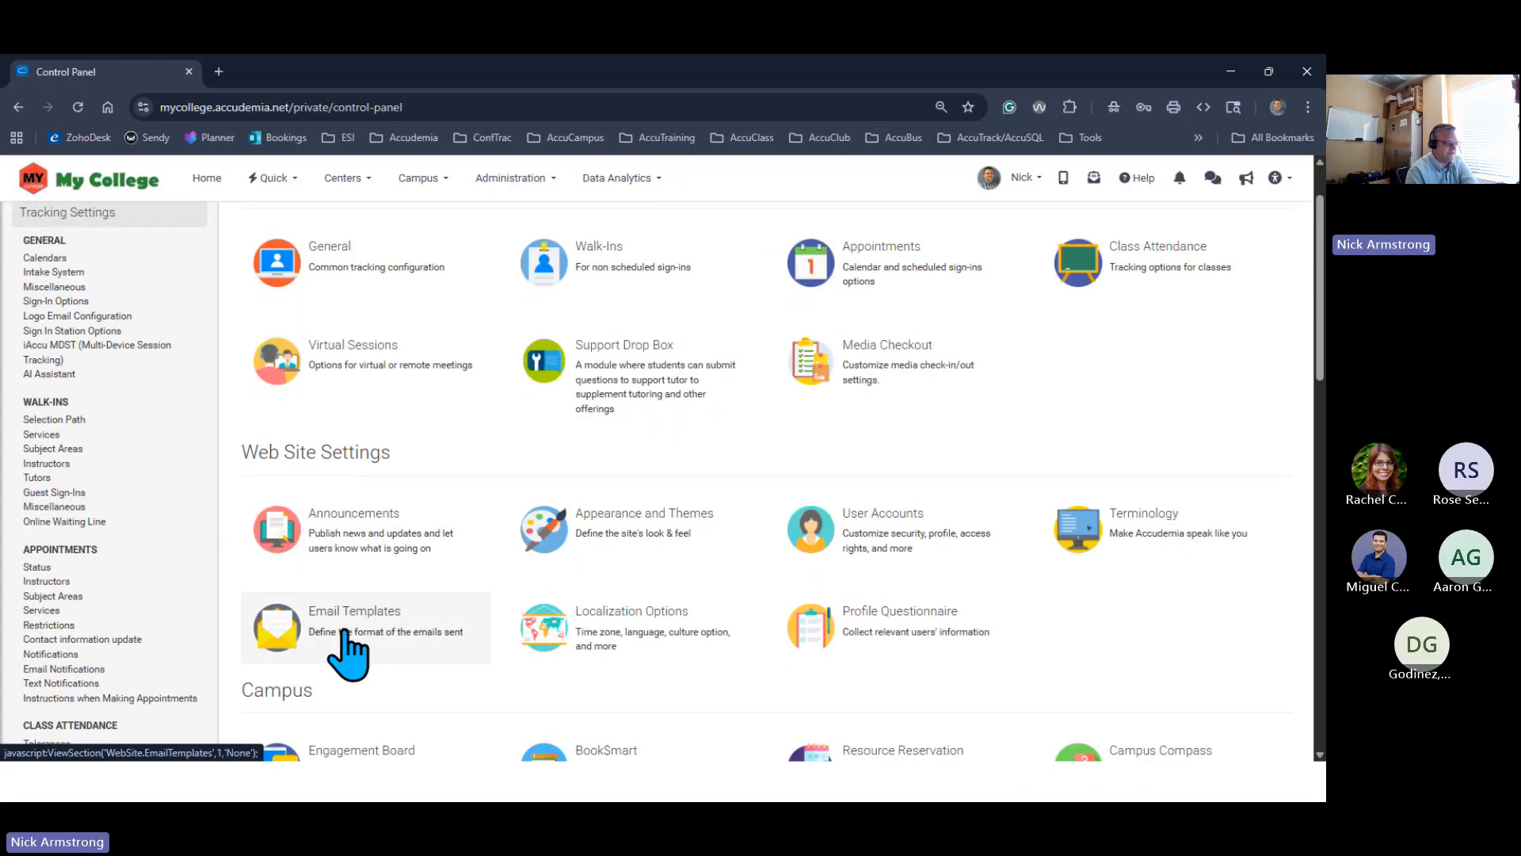
left_click(347, 631)
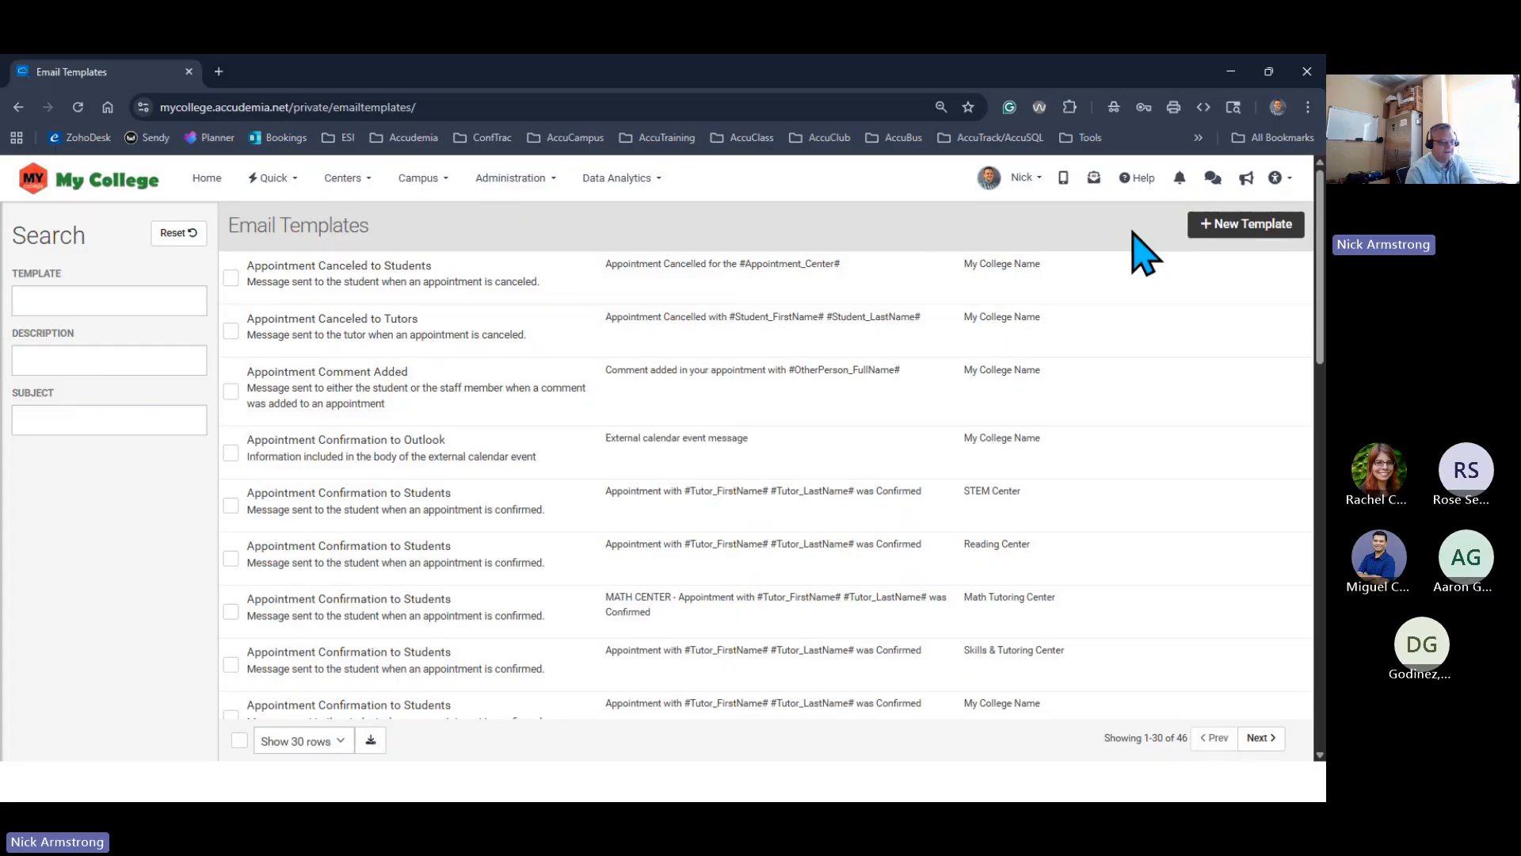
left_click(1228, 232)
left_click(853, 291)
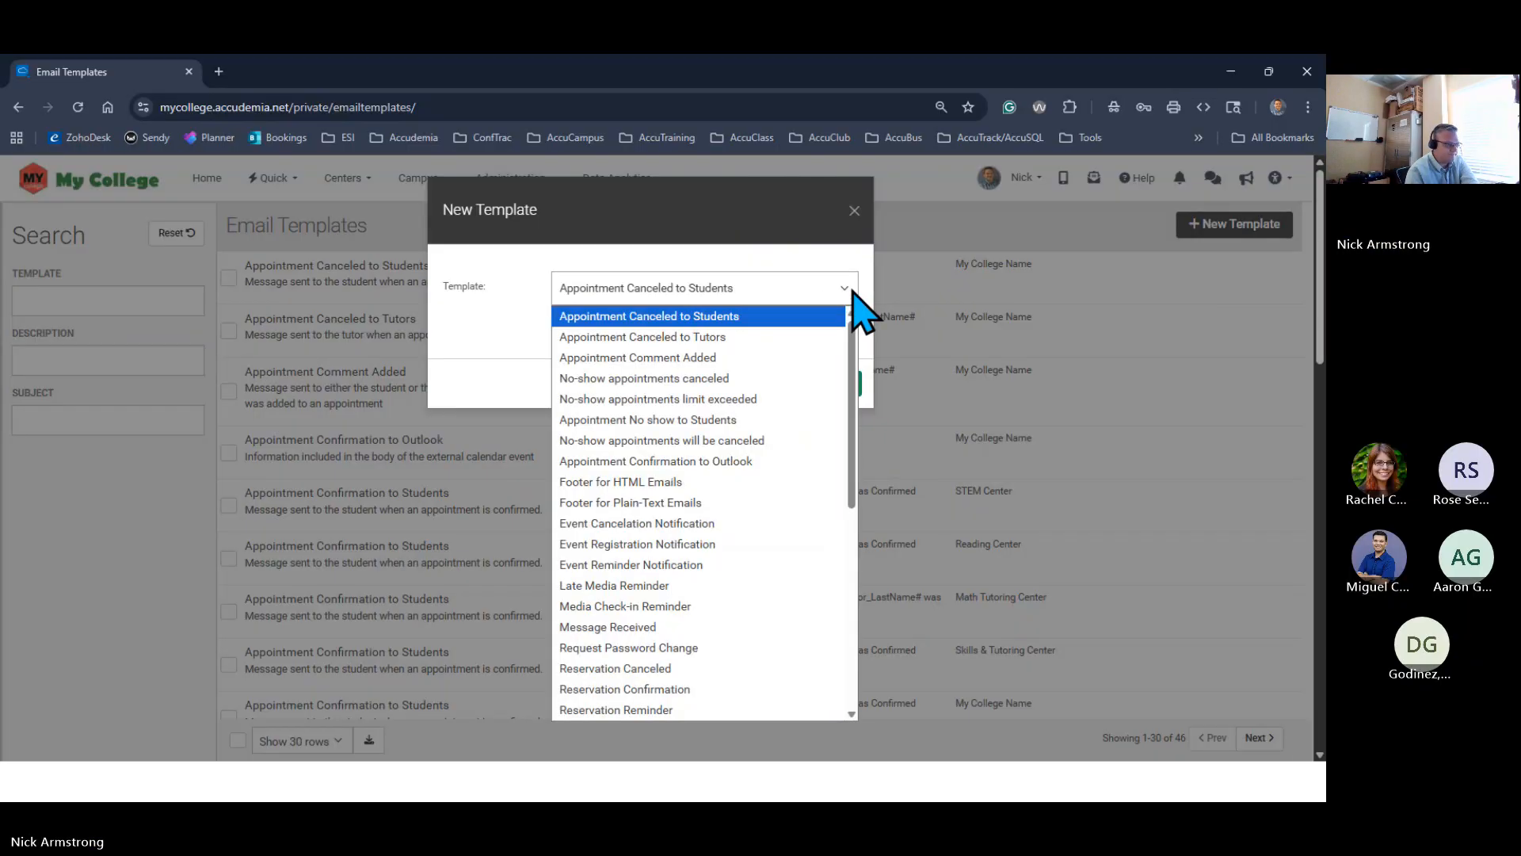
Choose Late Media Reminder as the new template's type and continue to its editor
scroll(868, 396, "down", 4)
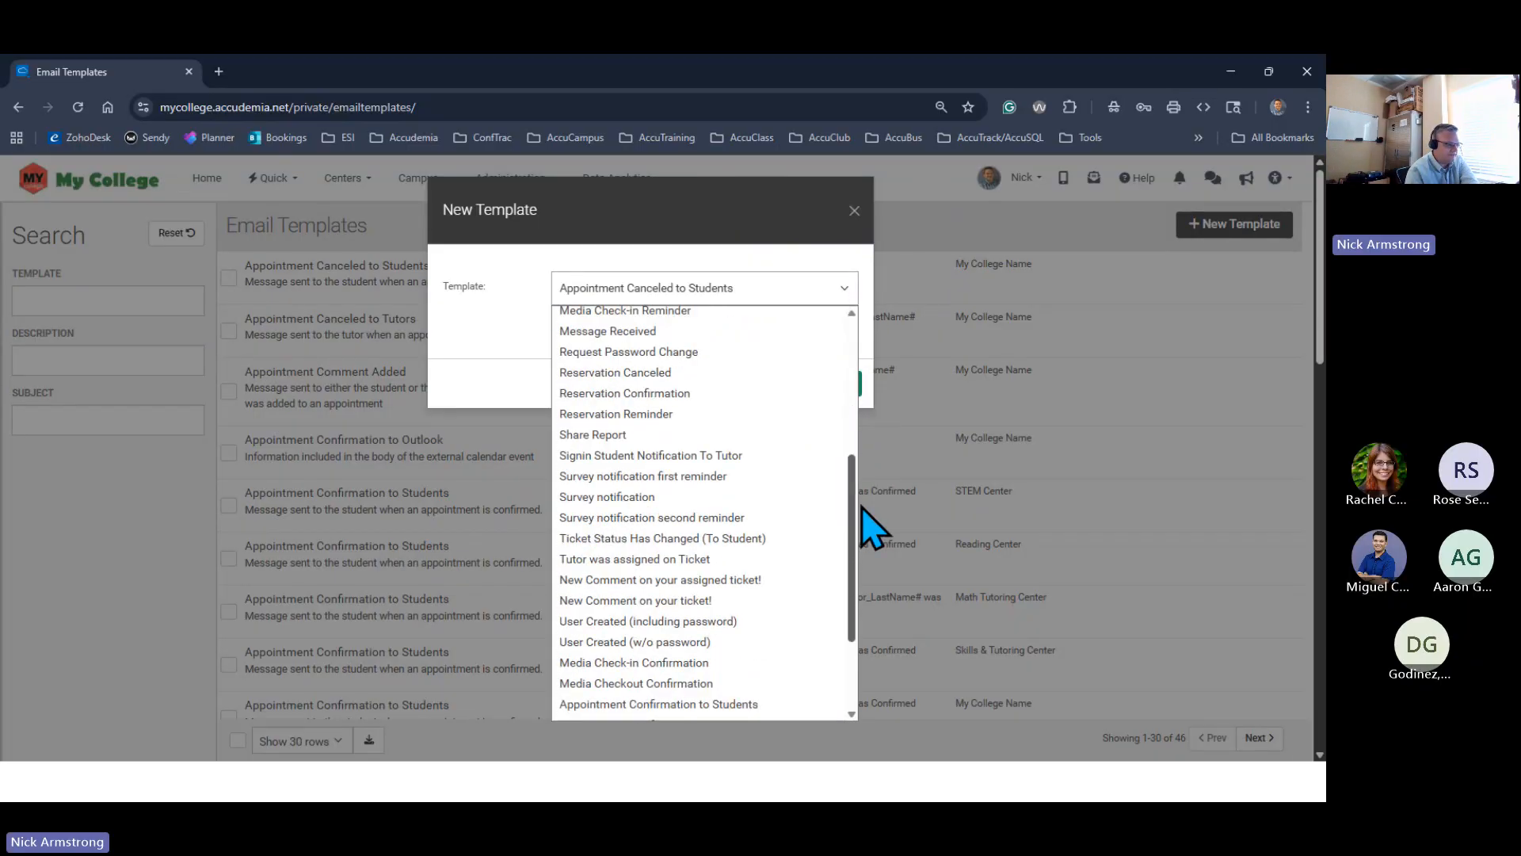
scroll(863, 554, "down", 3)
scroll(859, 600, "up", 6)
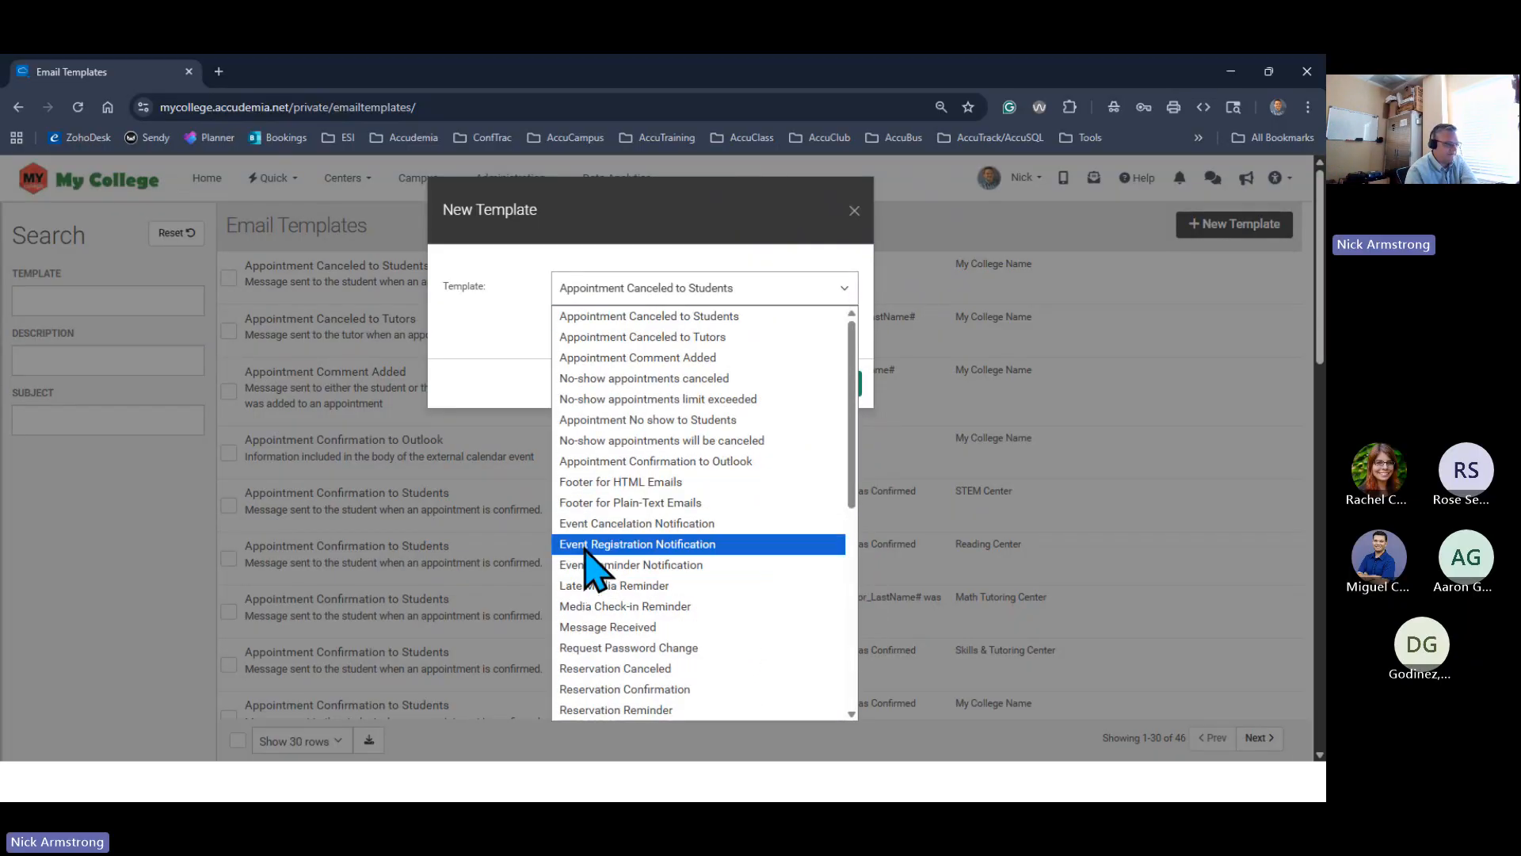
scroll(855, 554, "down", 4)
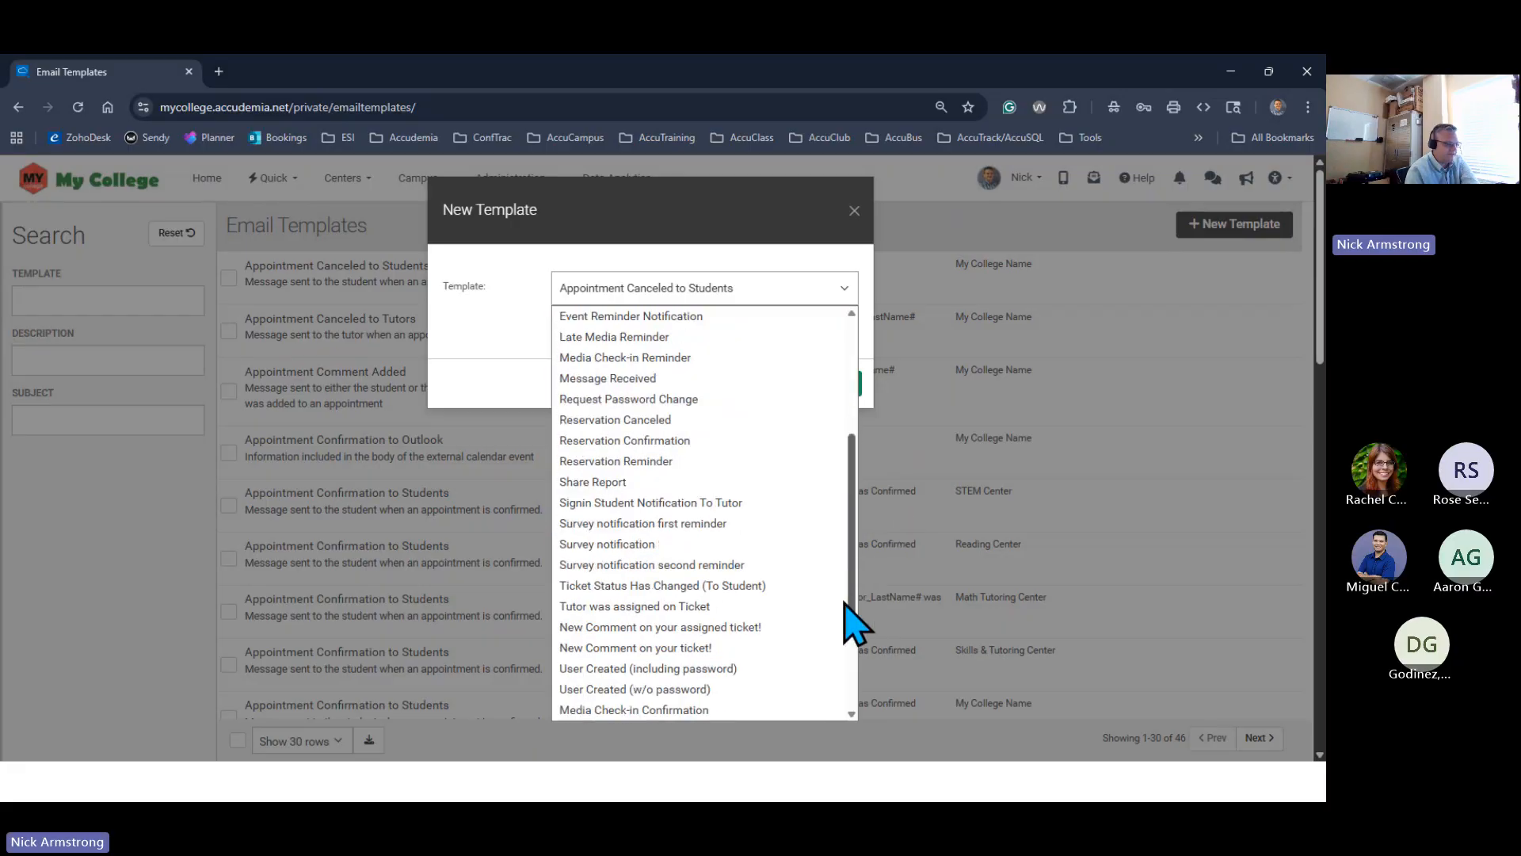
scroll(852, 622, "down", 3)
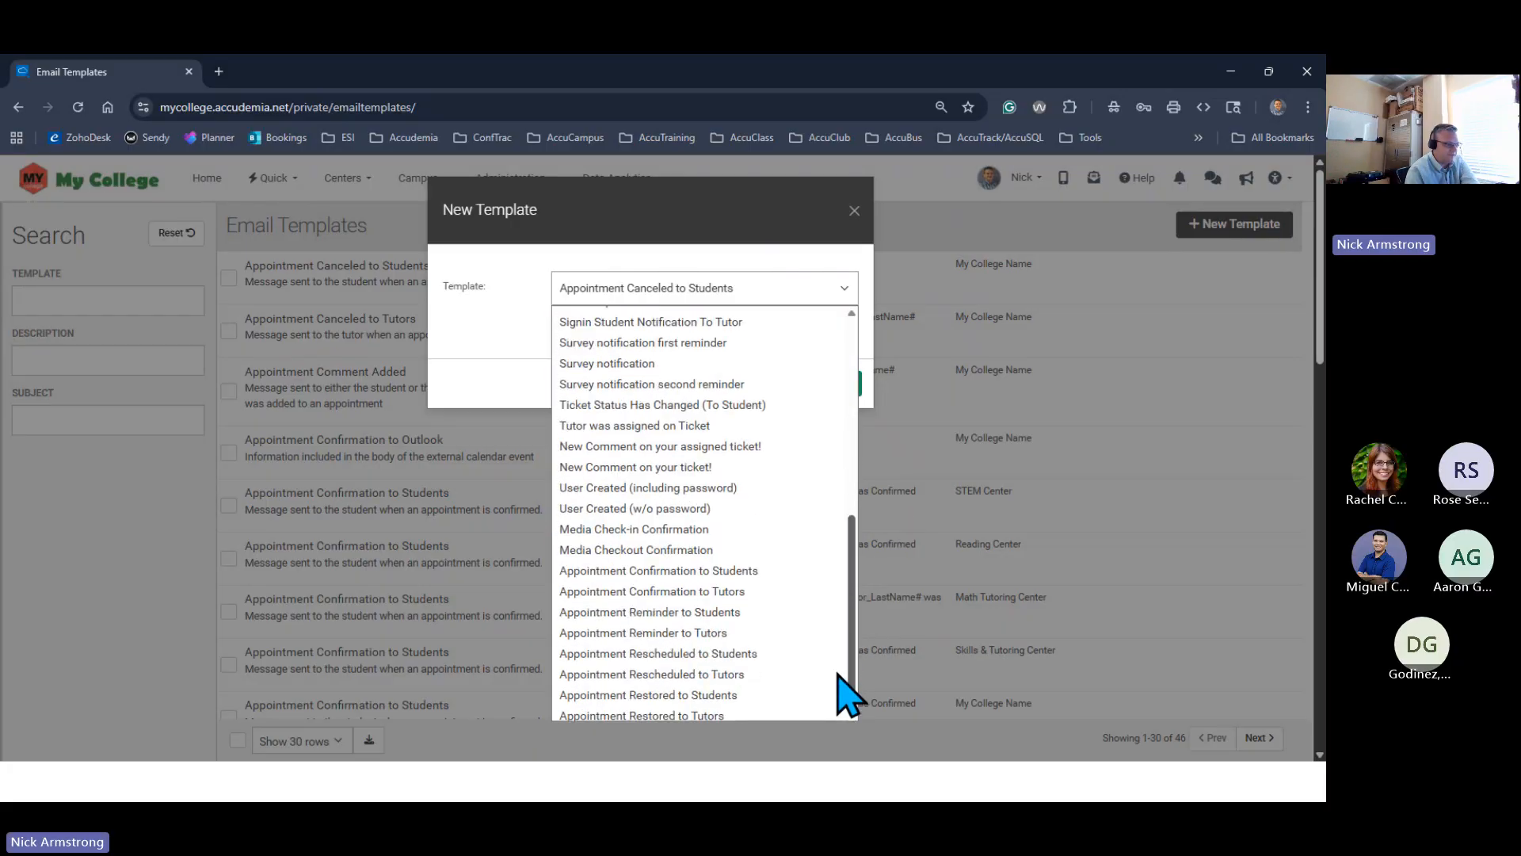
scroll(730, 645, "up", 7)
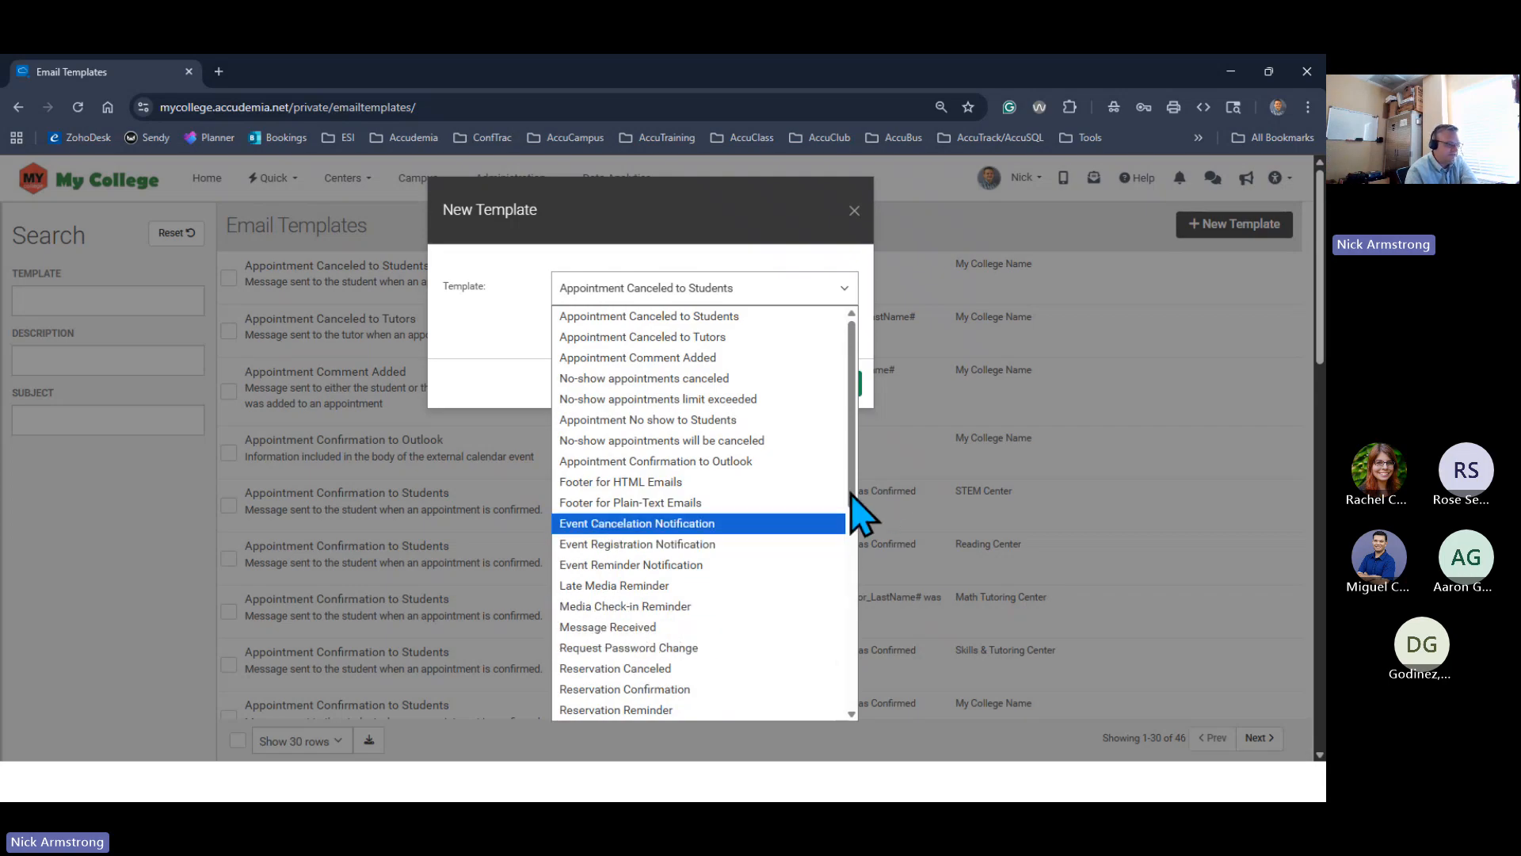
left_click_drag(852, 511, 852, 697)
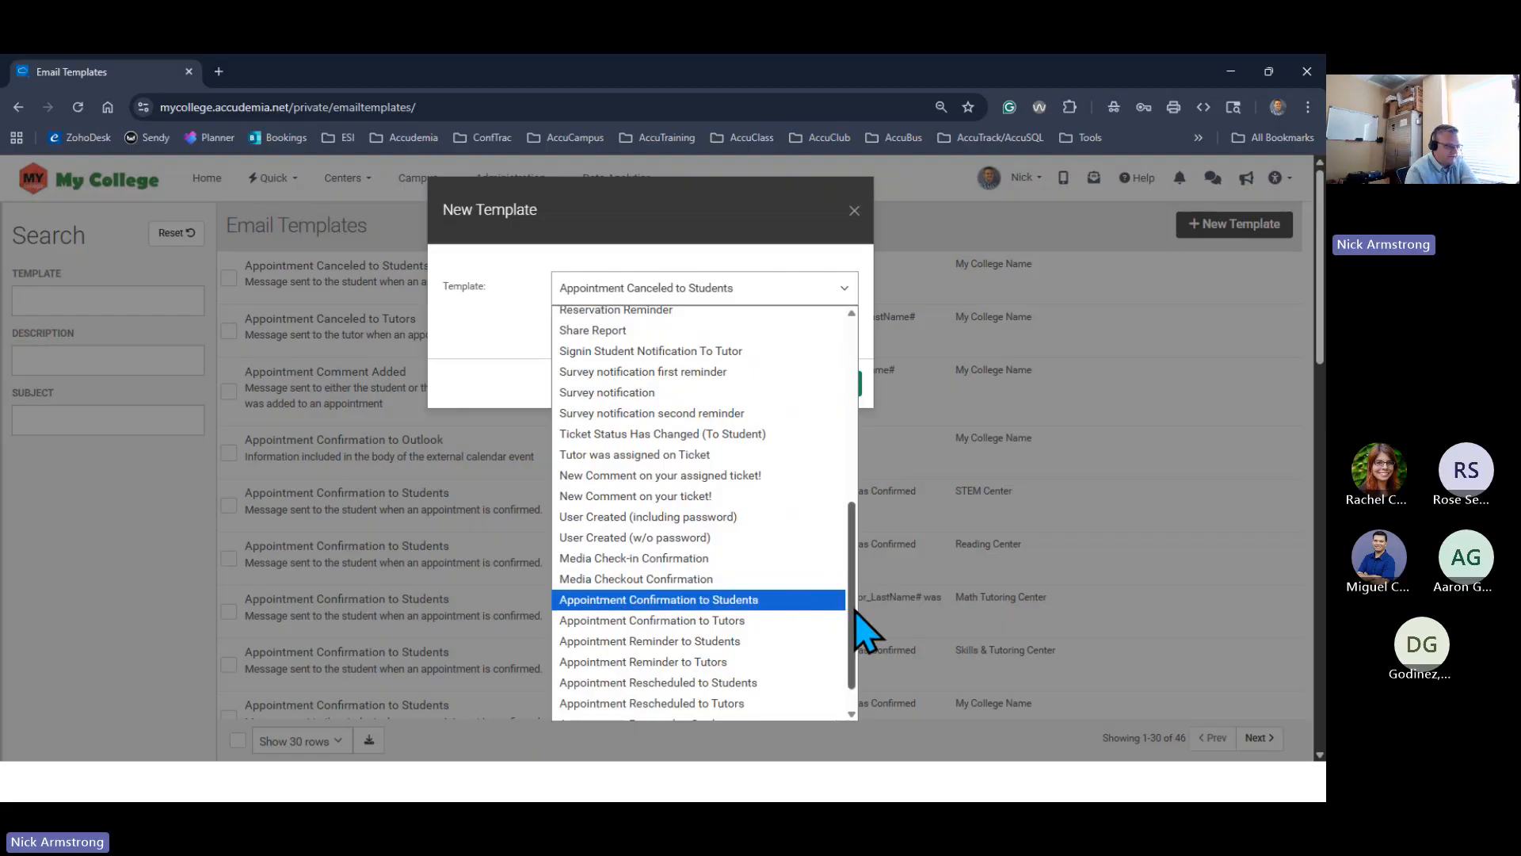
left_click_drag(854, 611, 846, 428)
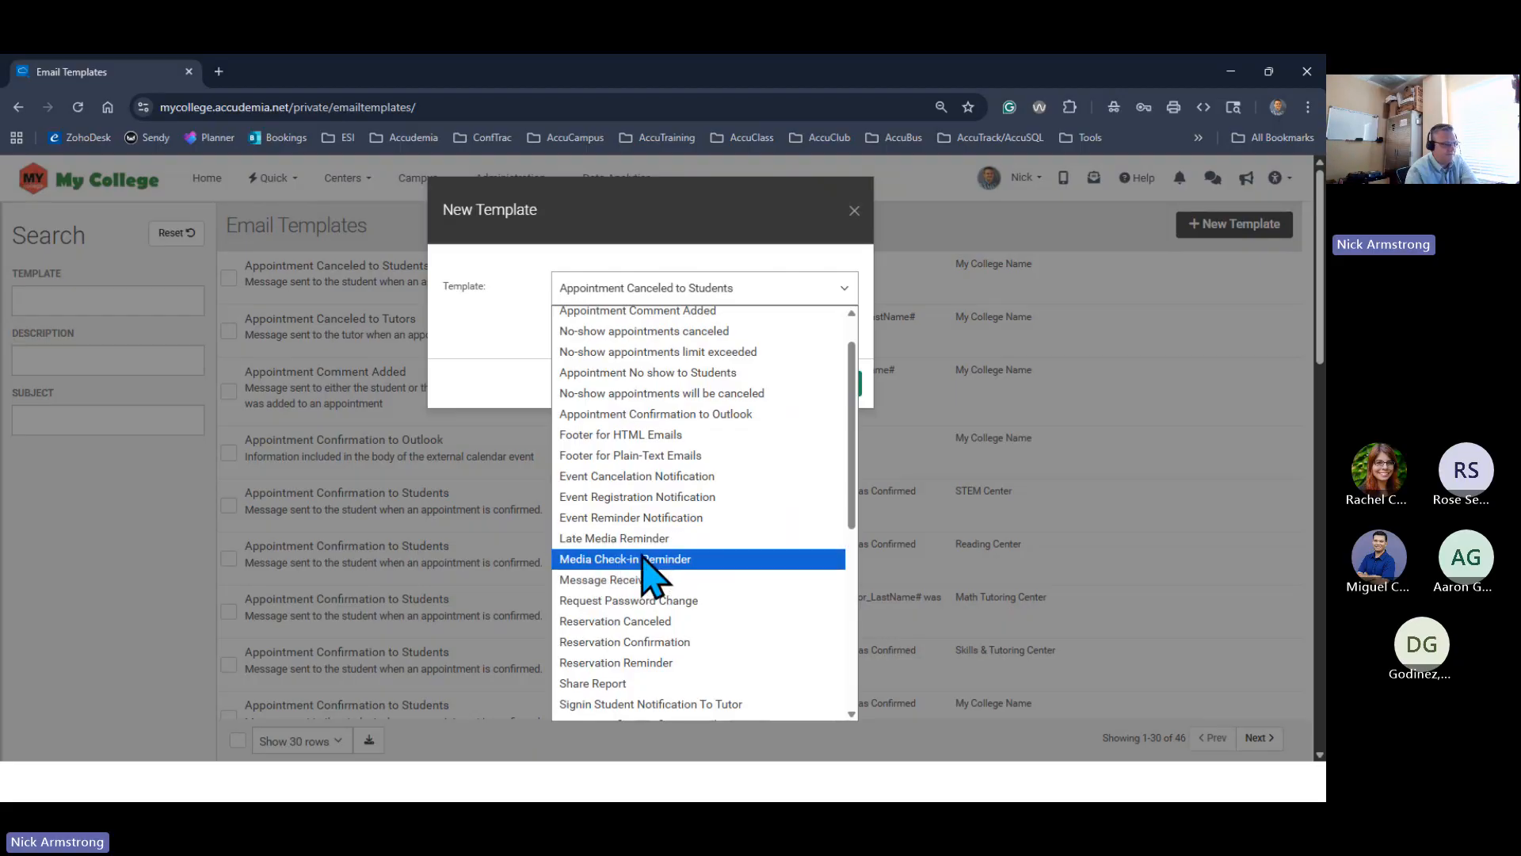
scroll(852, 547, "down", 3)
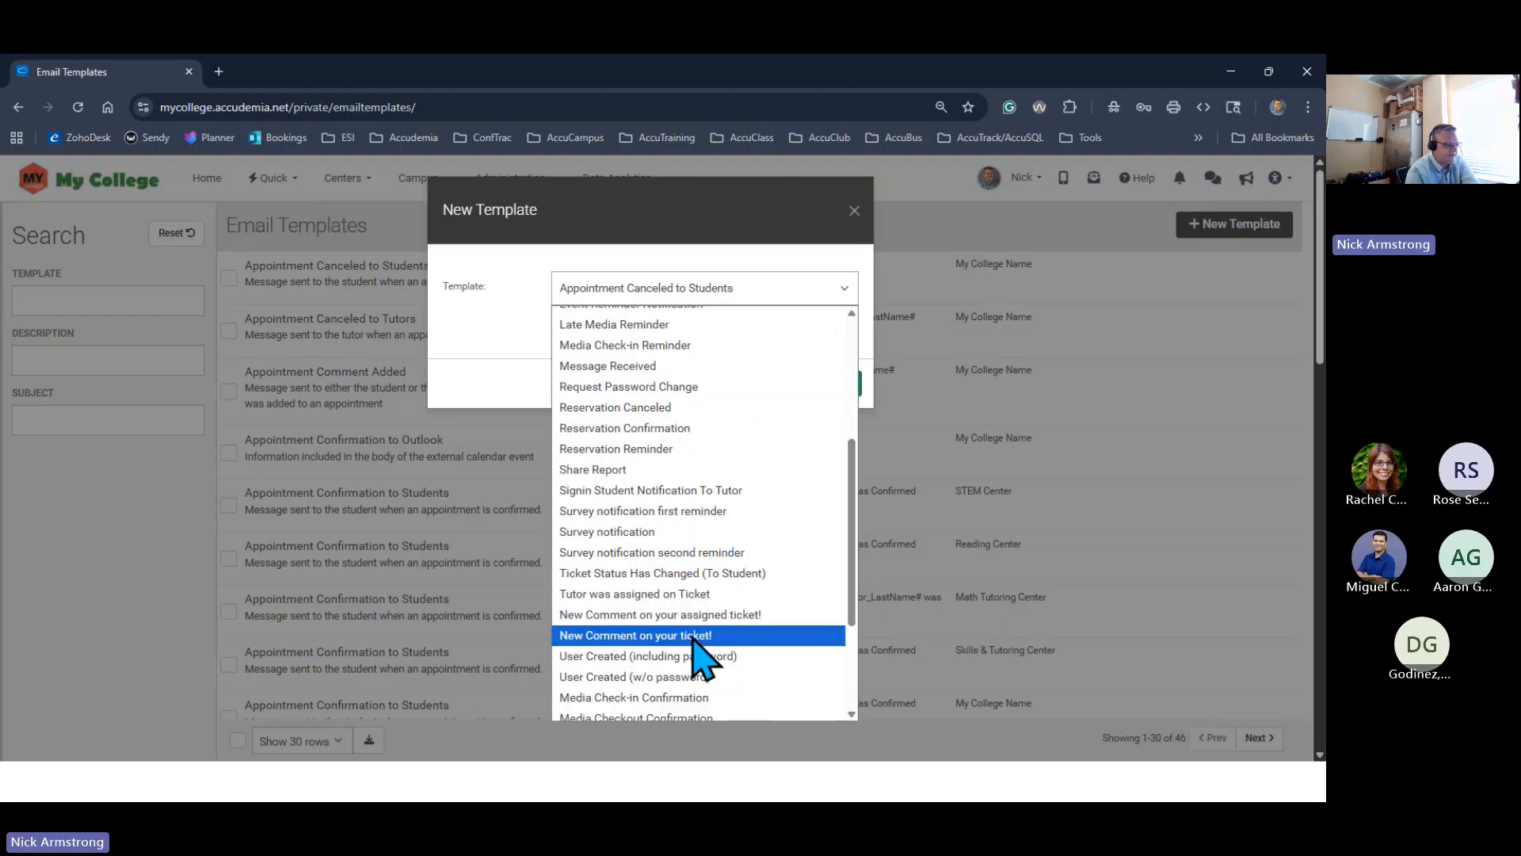
left_click_drag(853, 499, 855, 349)
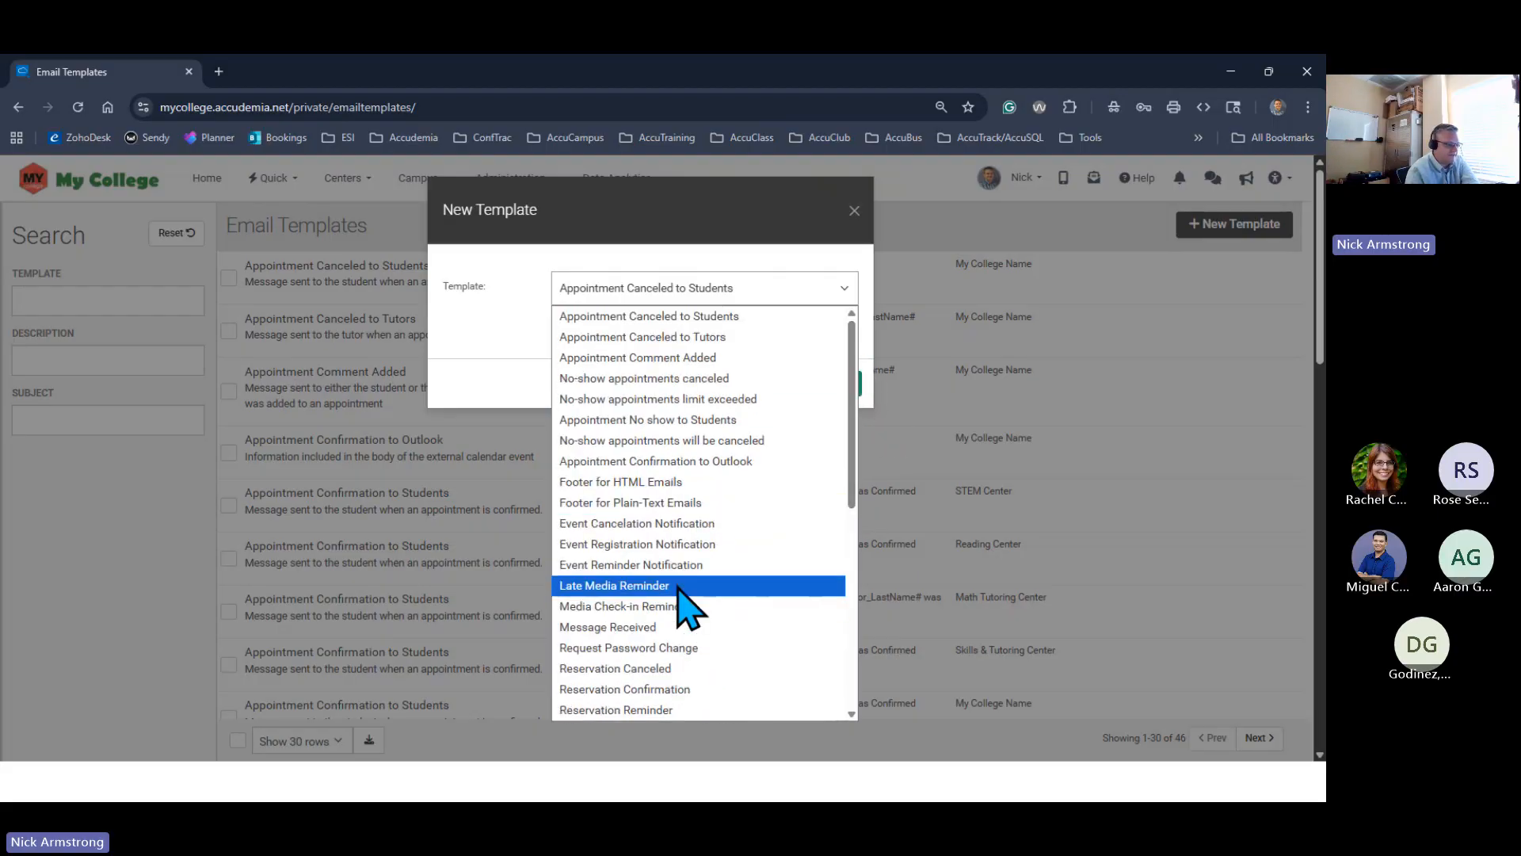
left_click(648, 587)
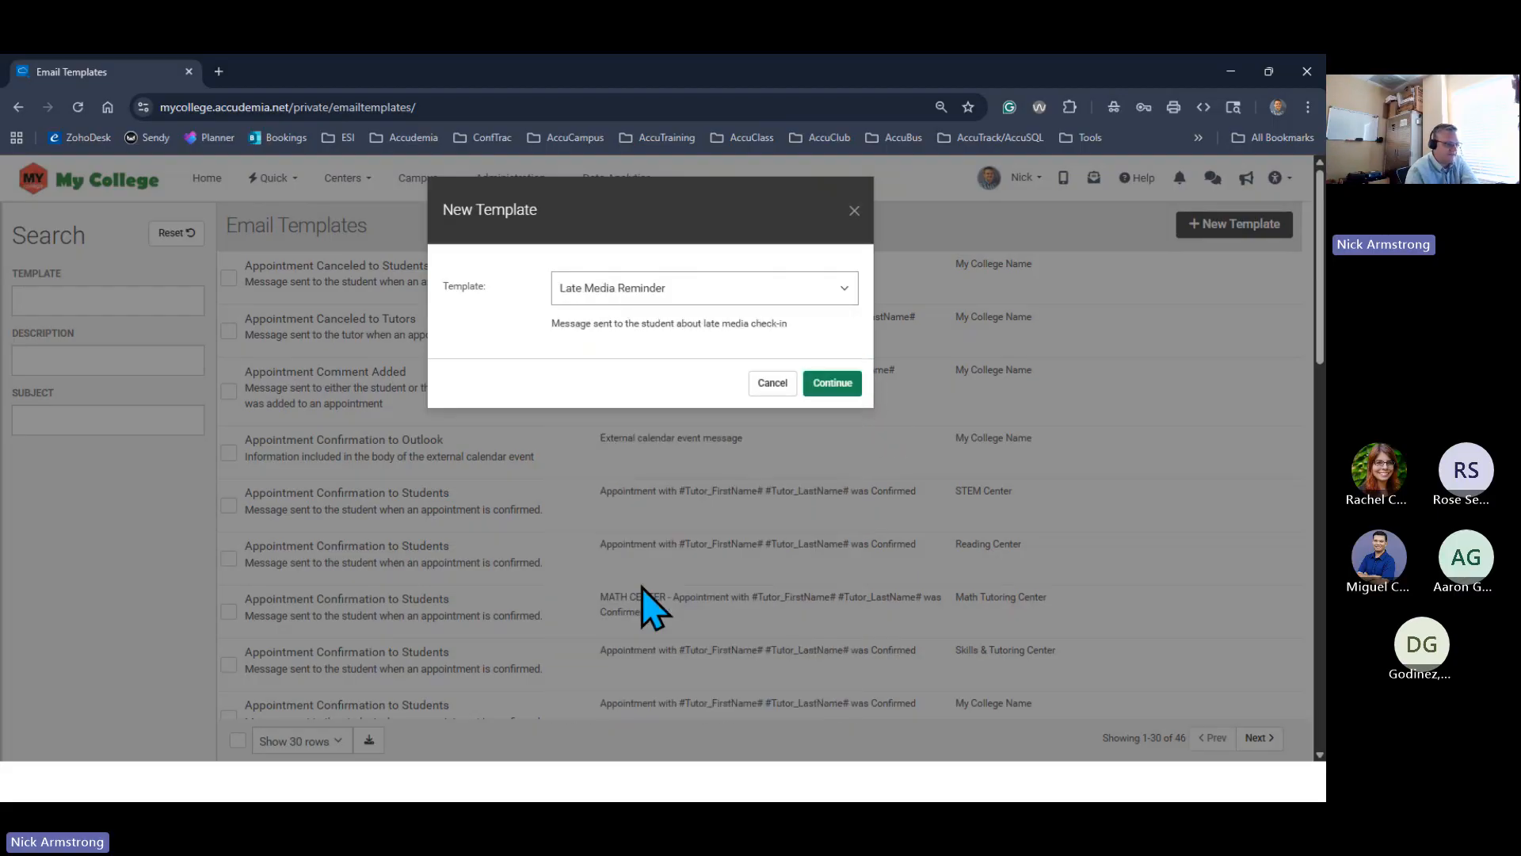
left_click(837, 386)
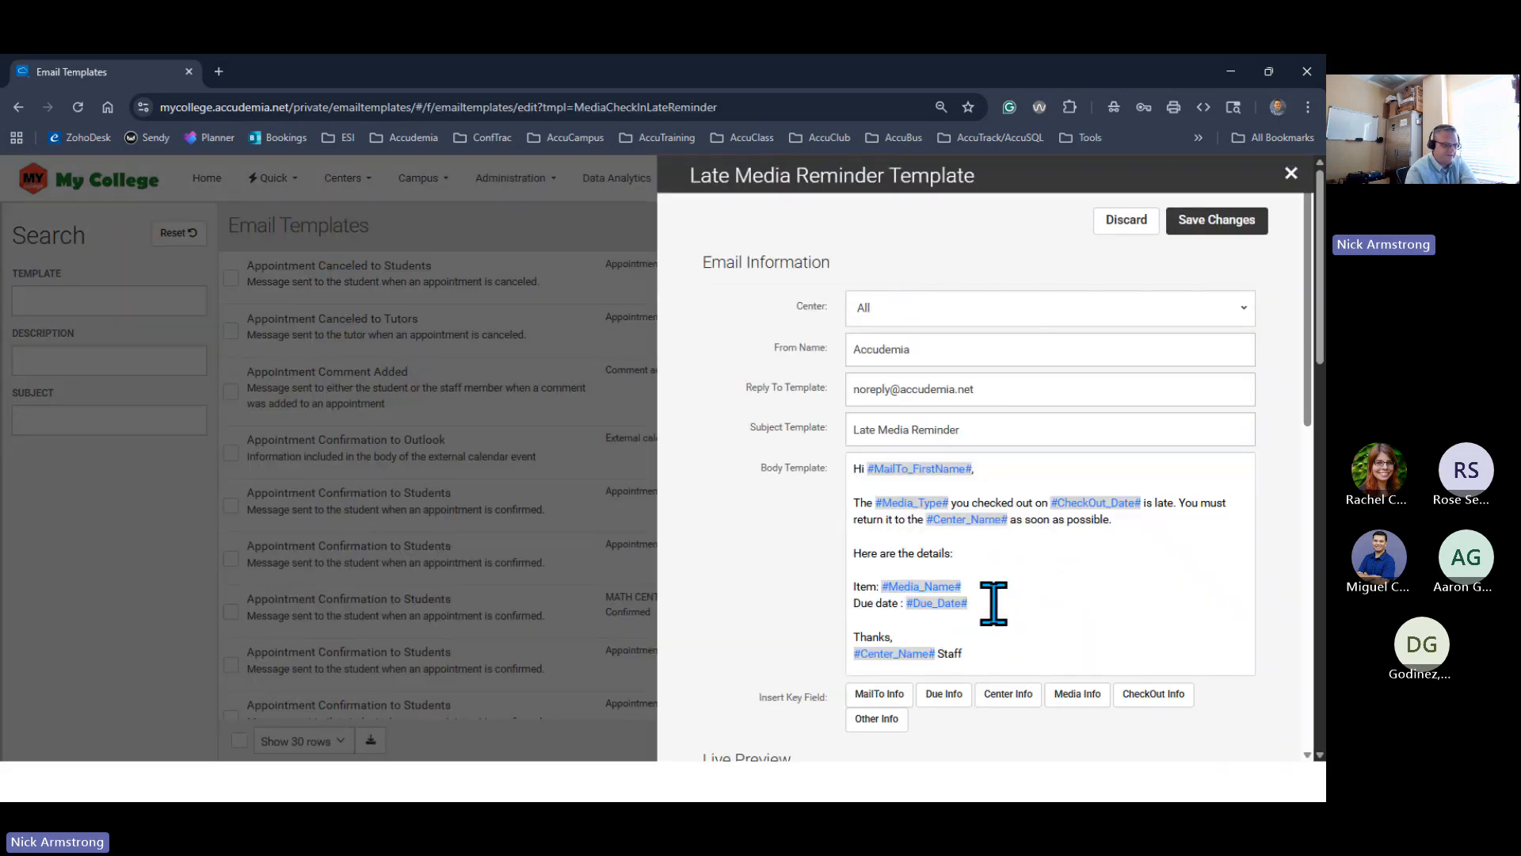
Examine the late reminder template's center choices, reply-to address and sender name
scroll(816, 570, "down", 1)
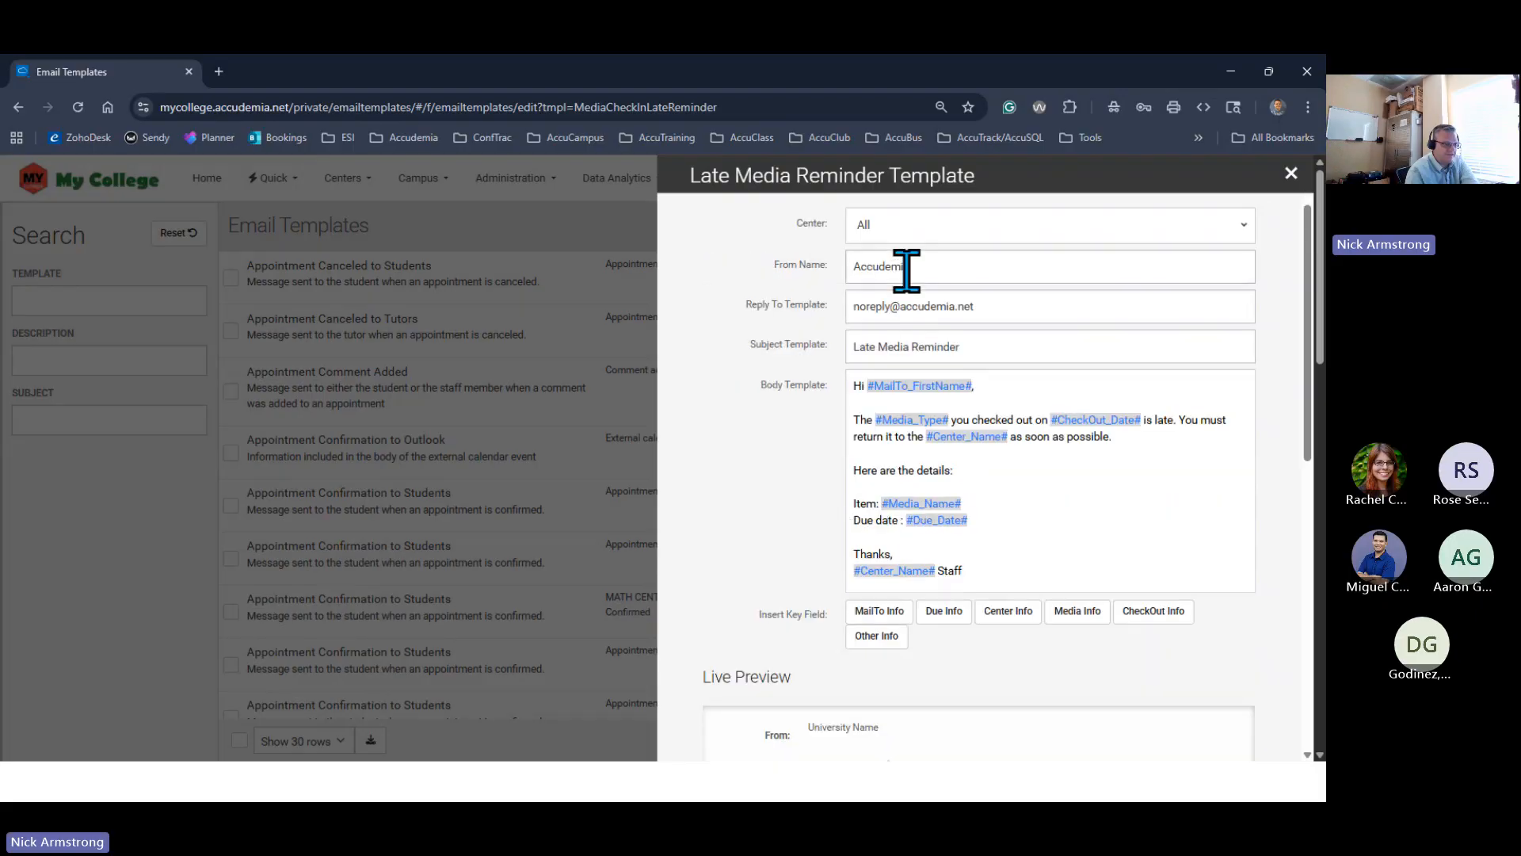
left_click(1228, 230)
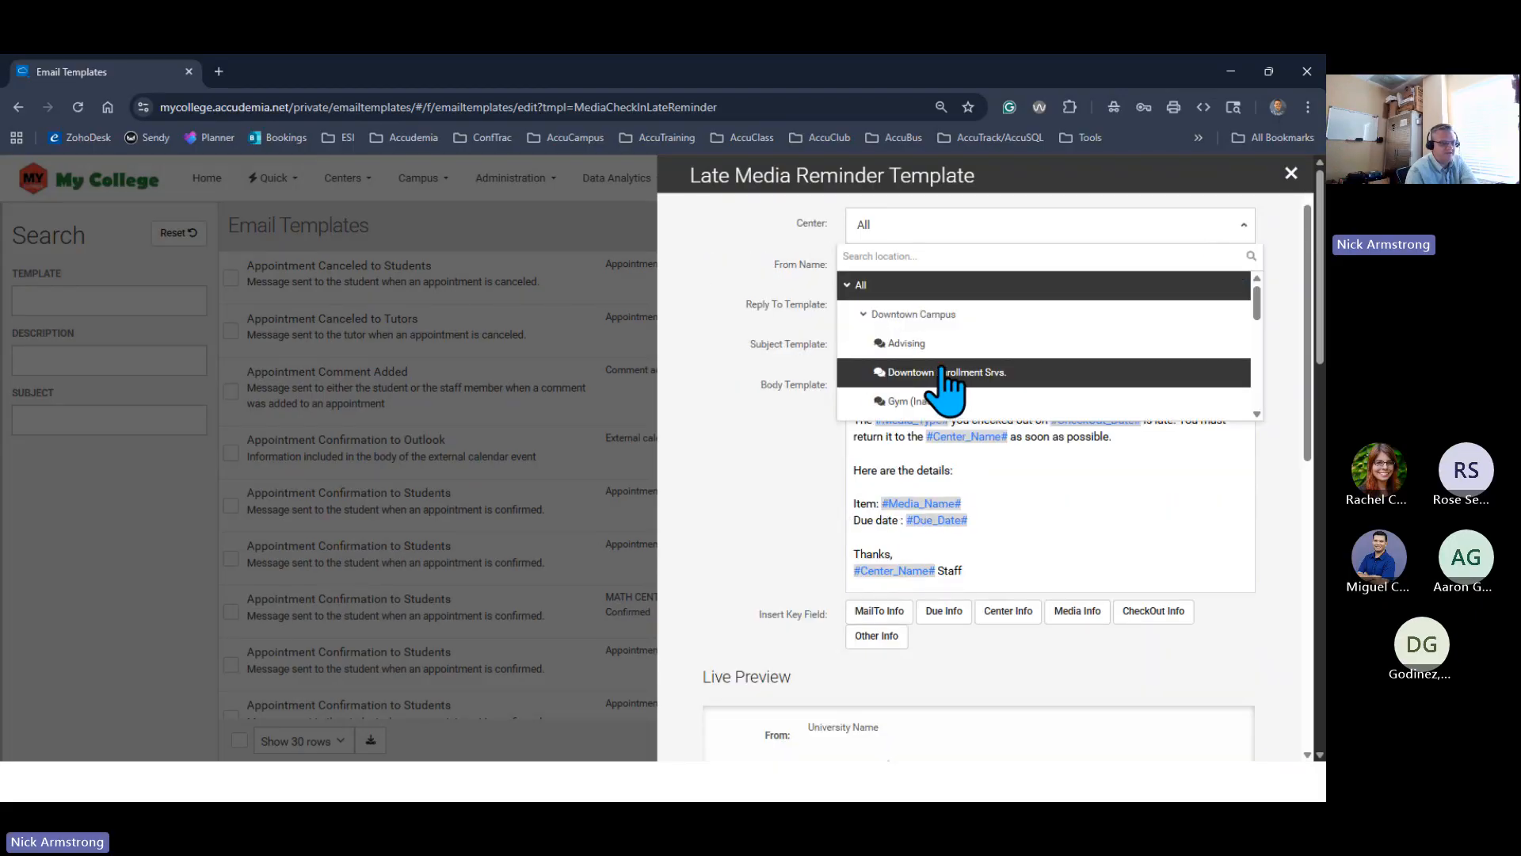
left_click(798, 471)
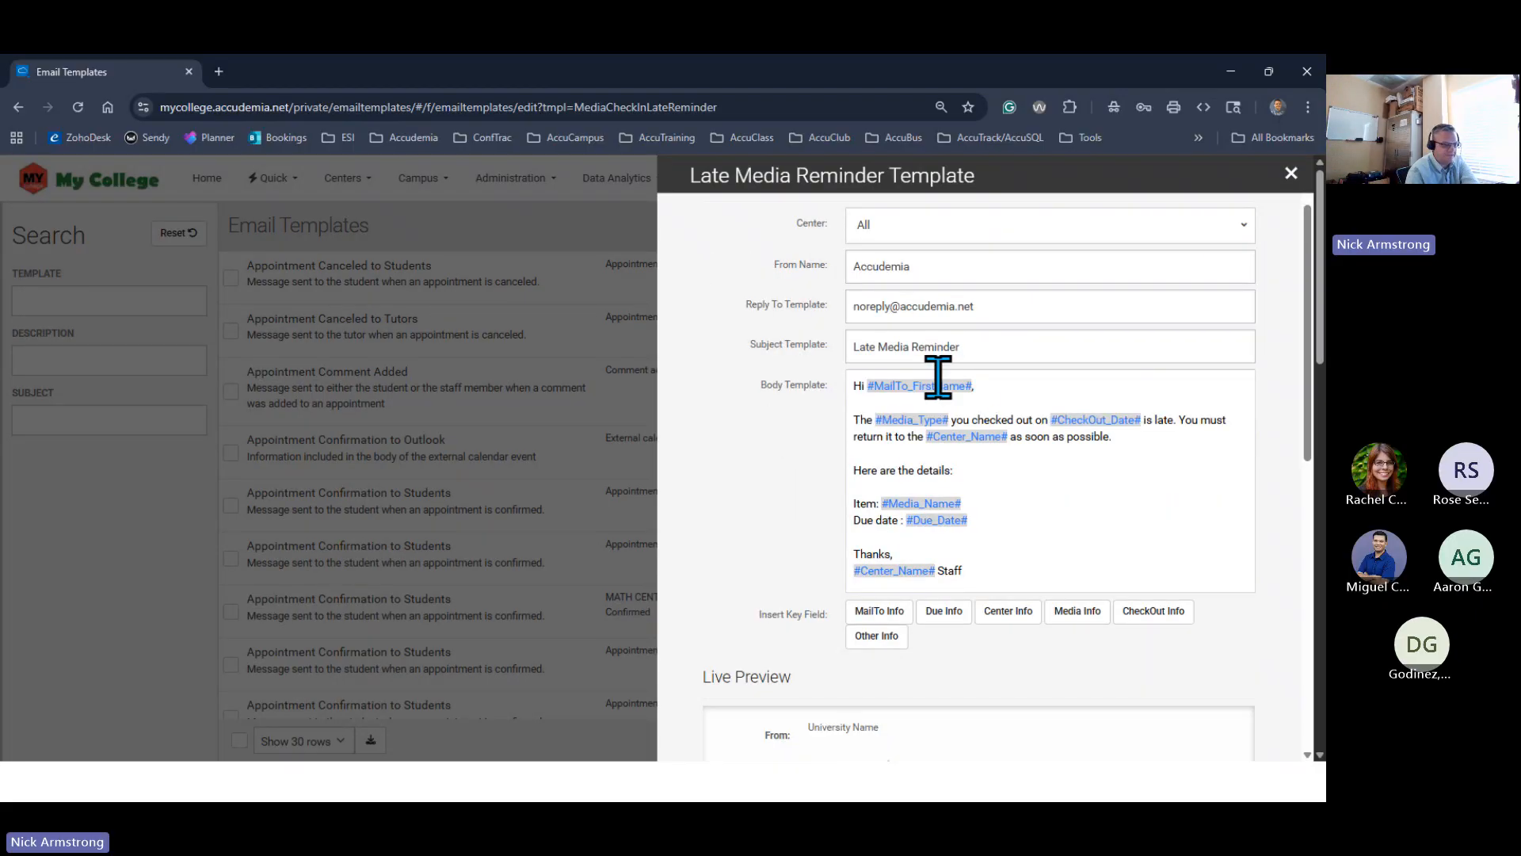
left_click_drag(994, 310, 849, 306)
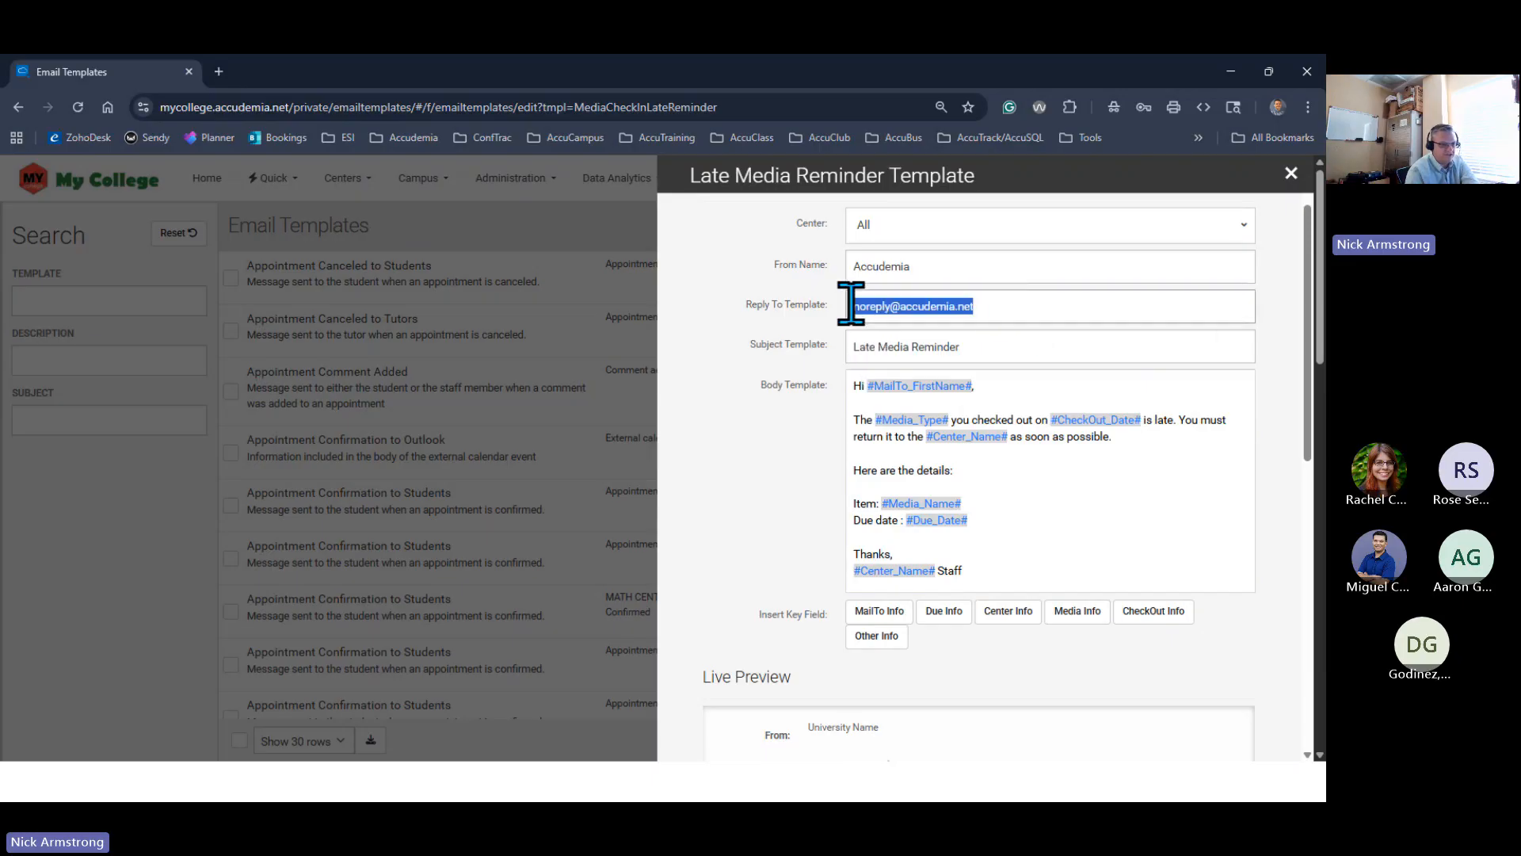
left_click_drag(943, 269, 842, 265)
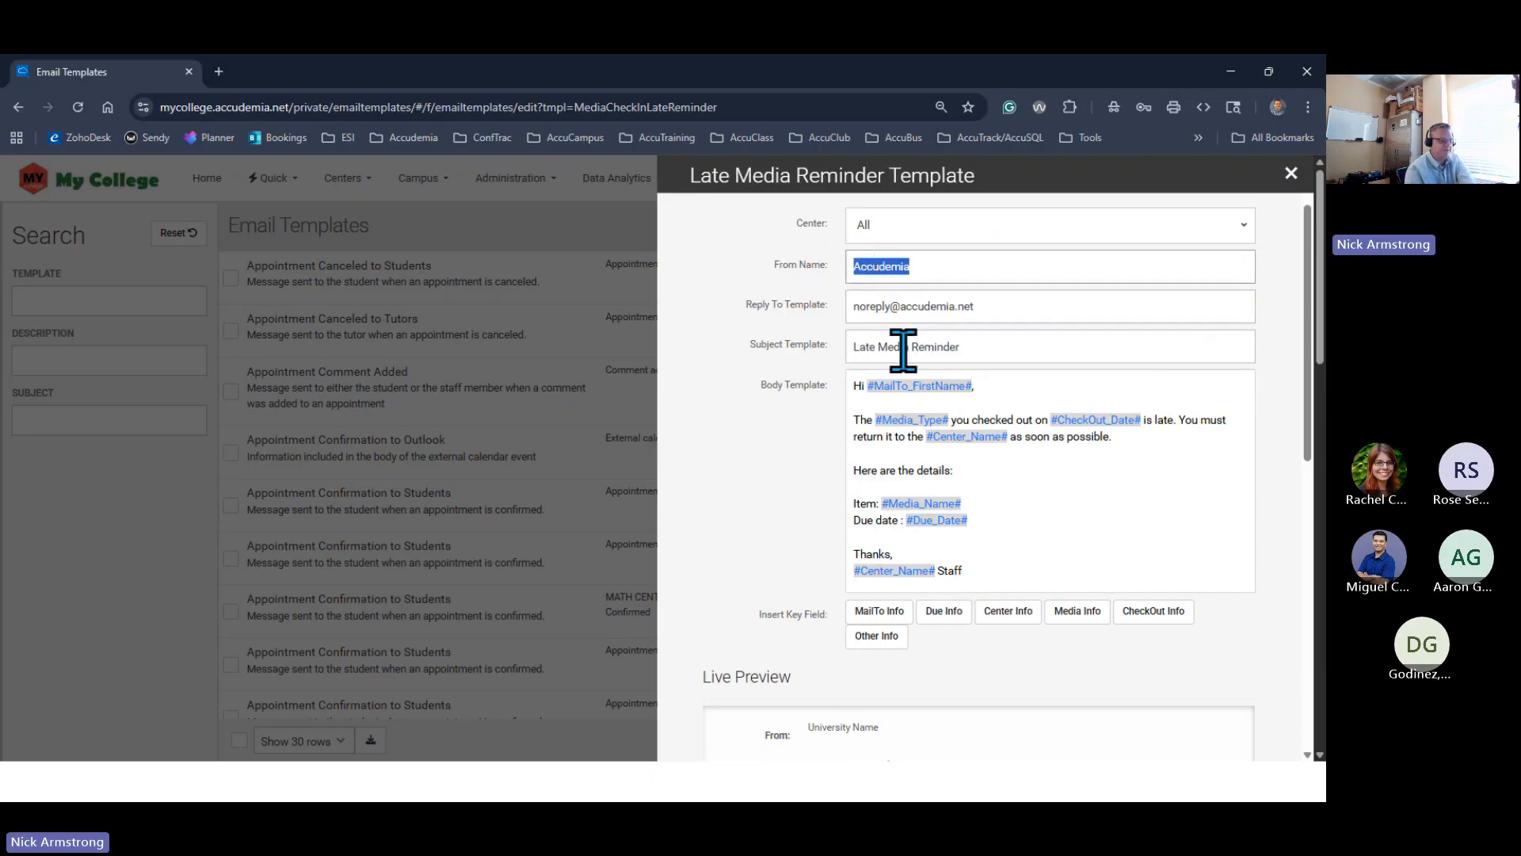
Assign the late reminder template to the Reading Center and set its sender name to Reading Center
left_click(966, 224)
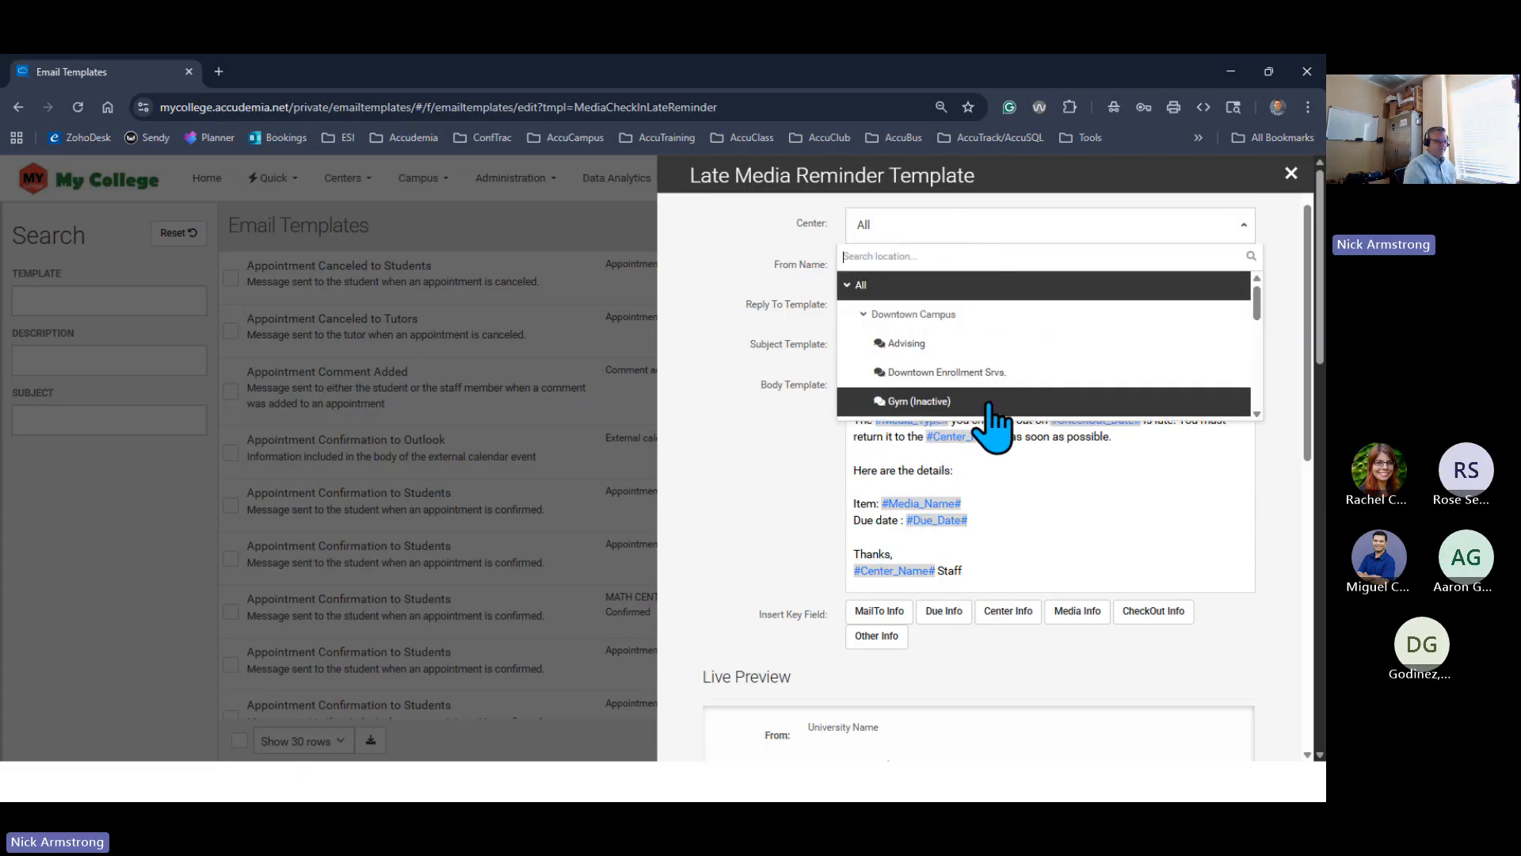
scroll(982, 404, "down", 3)
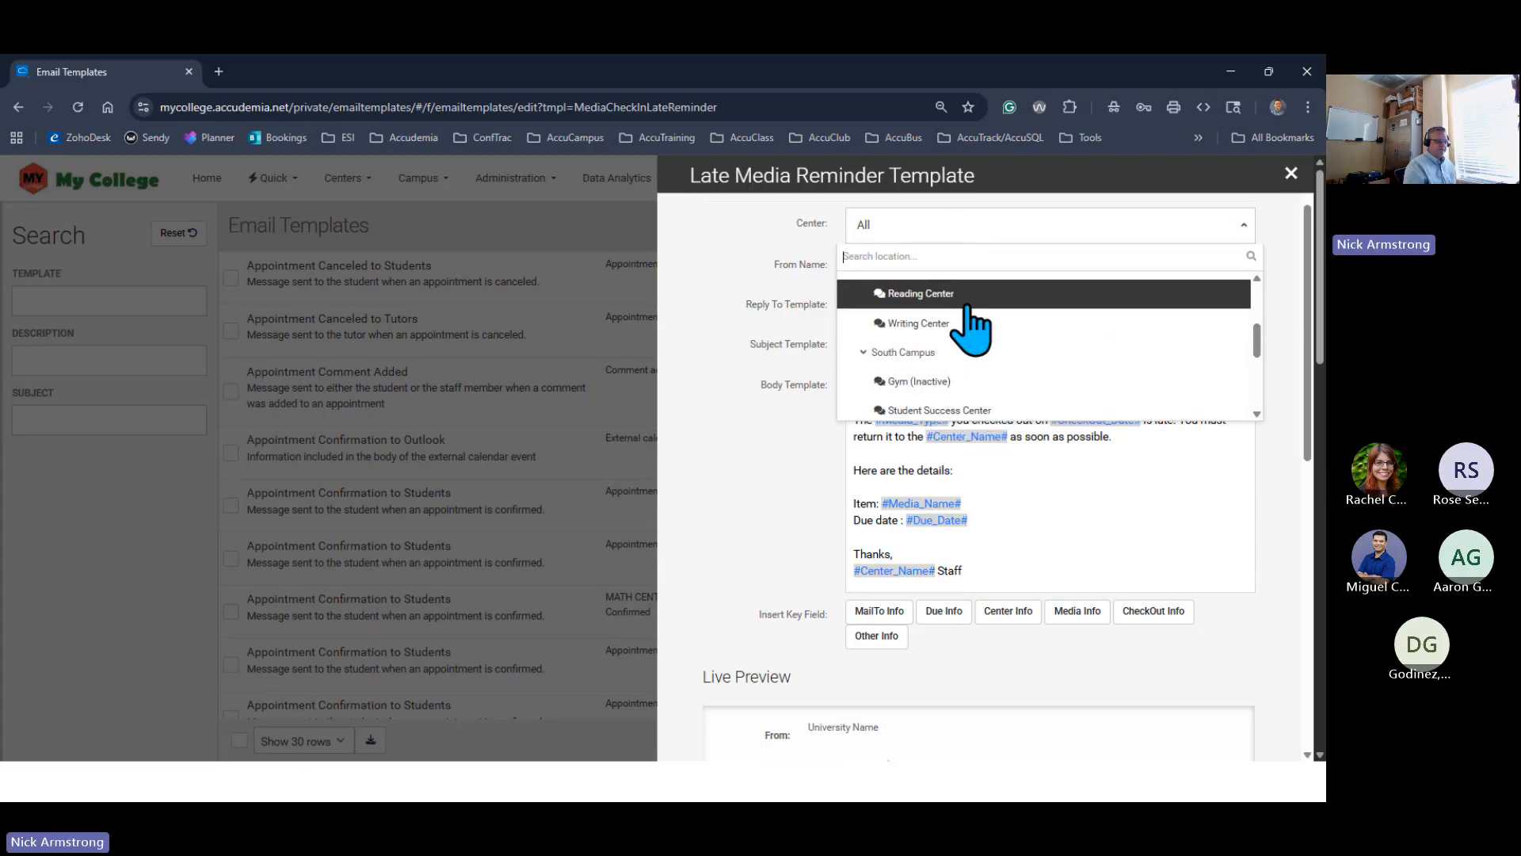
left_click(935, 294)
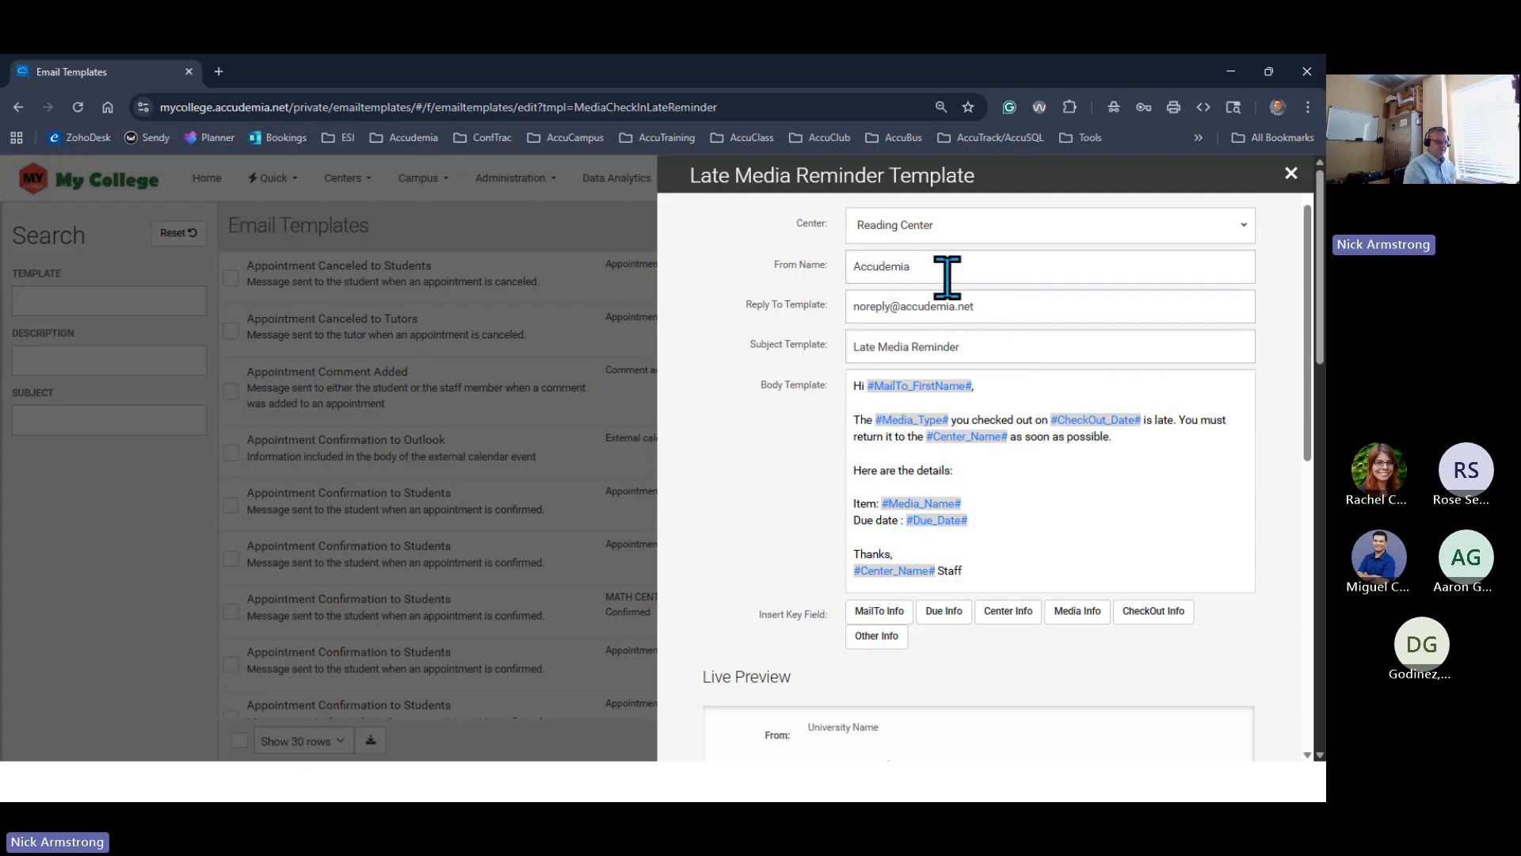
left_click_drag(931, 270, 779, 297)
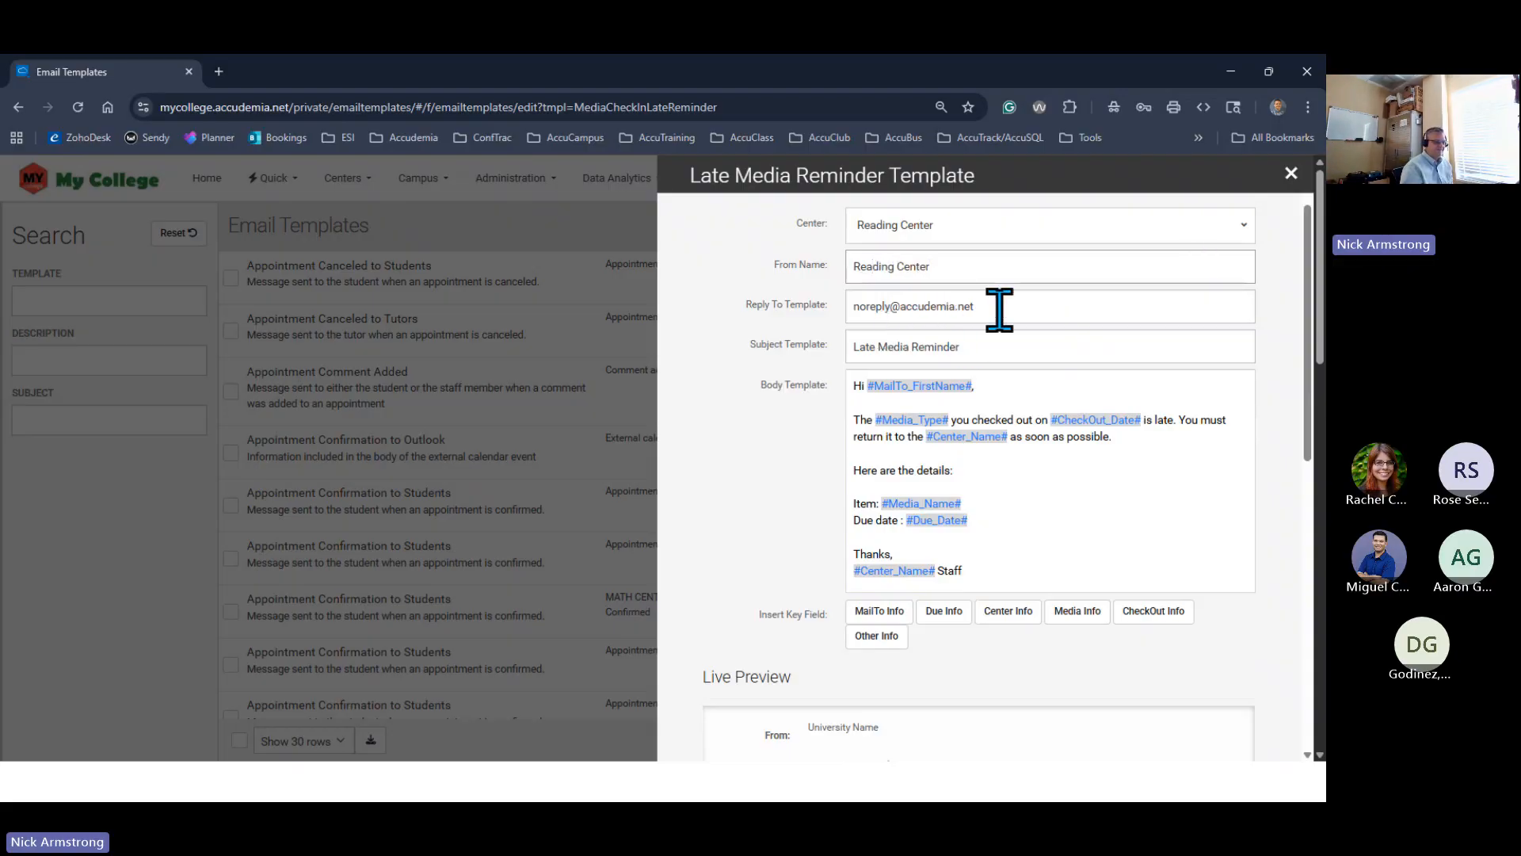
Review the template's reply-to address and subject, and the media and checkout key fields available for the body
left_click_drag(999, 309, 792, 331)
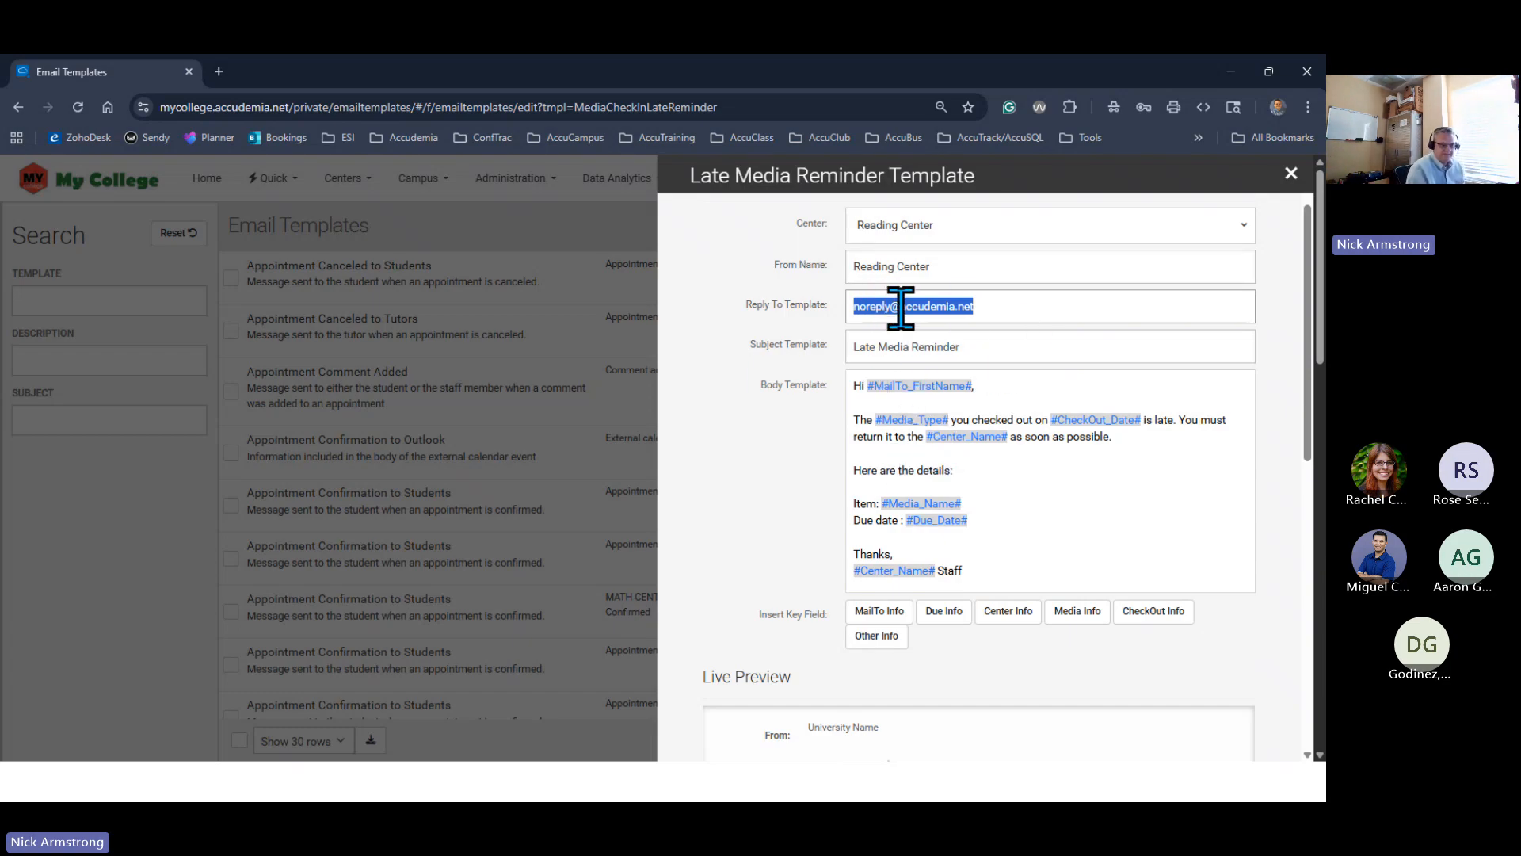
left_click(988, 342)
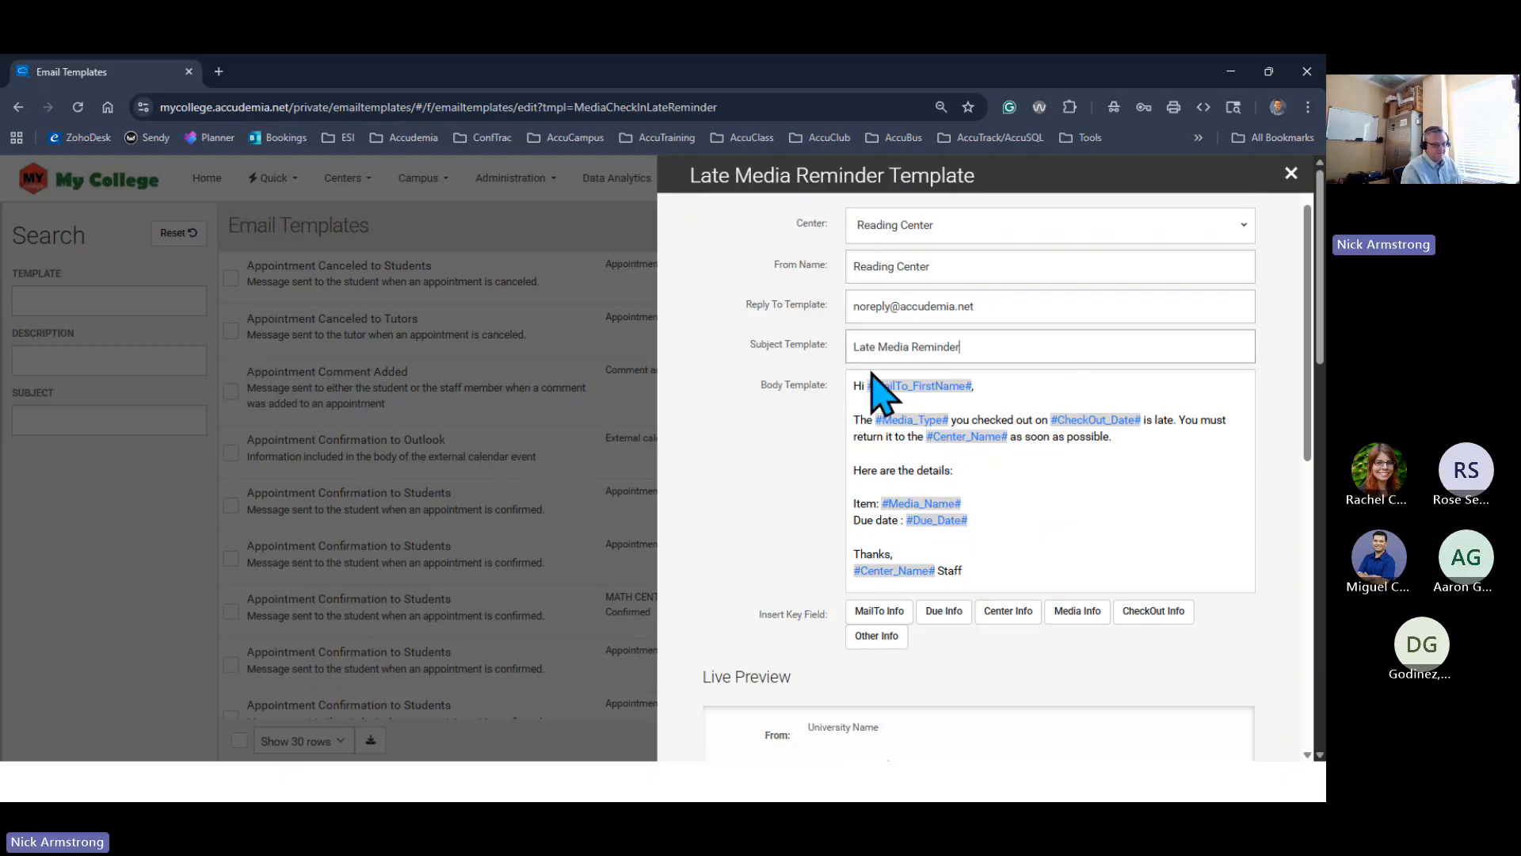
left_click_drag(971, 341, 878, 342)
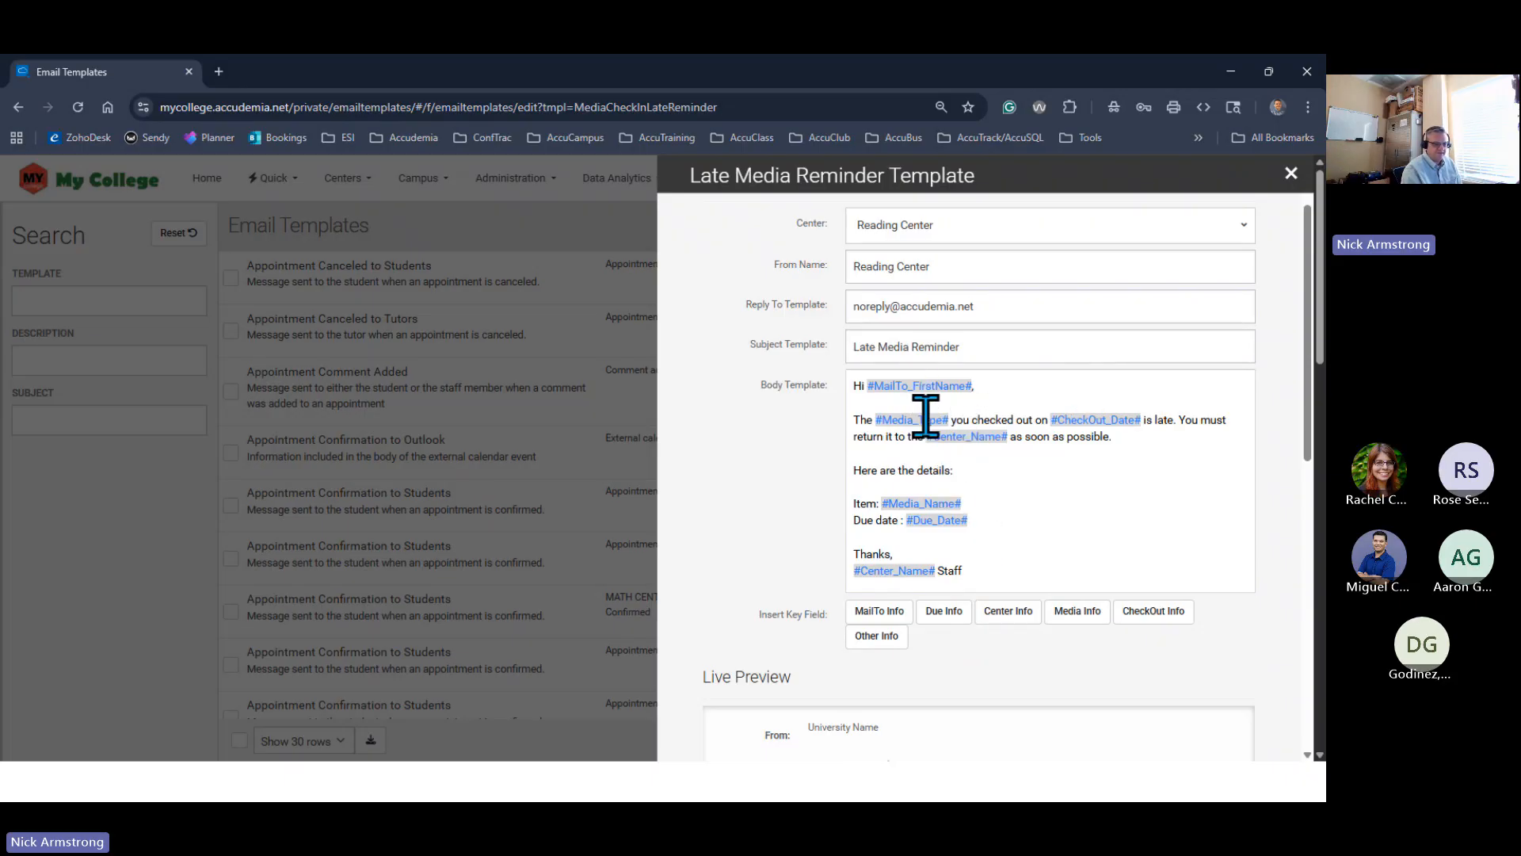
left_click(1091, 625)
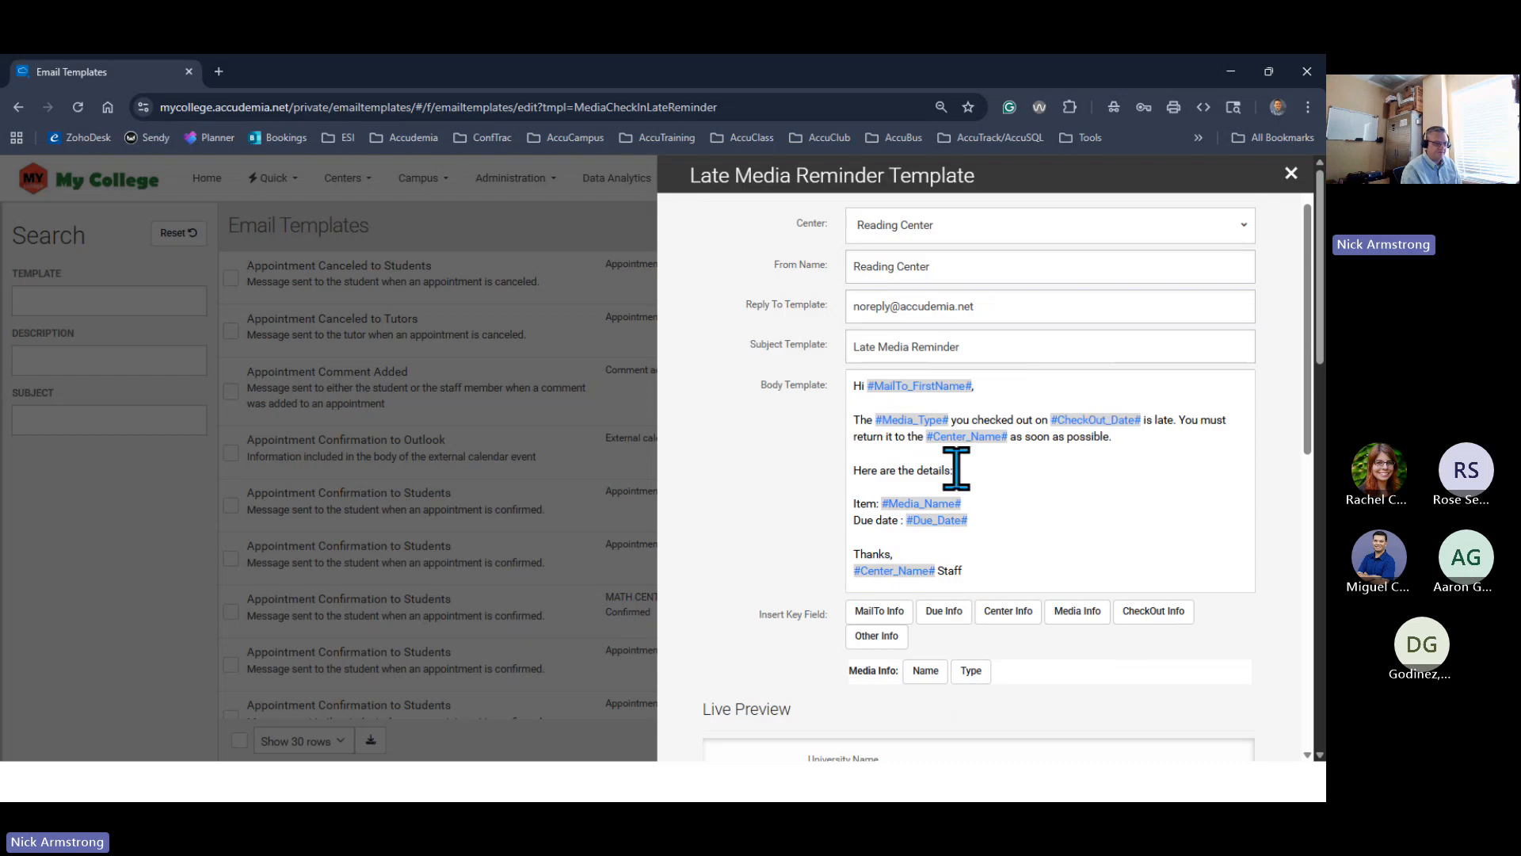
left_click(1150, 620)
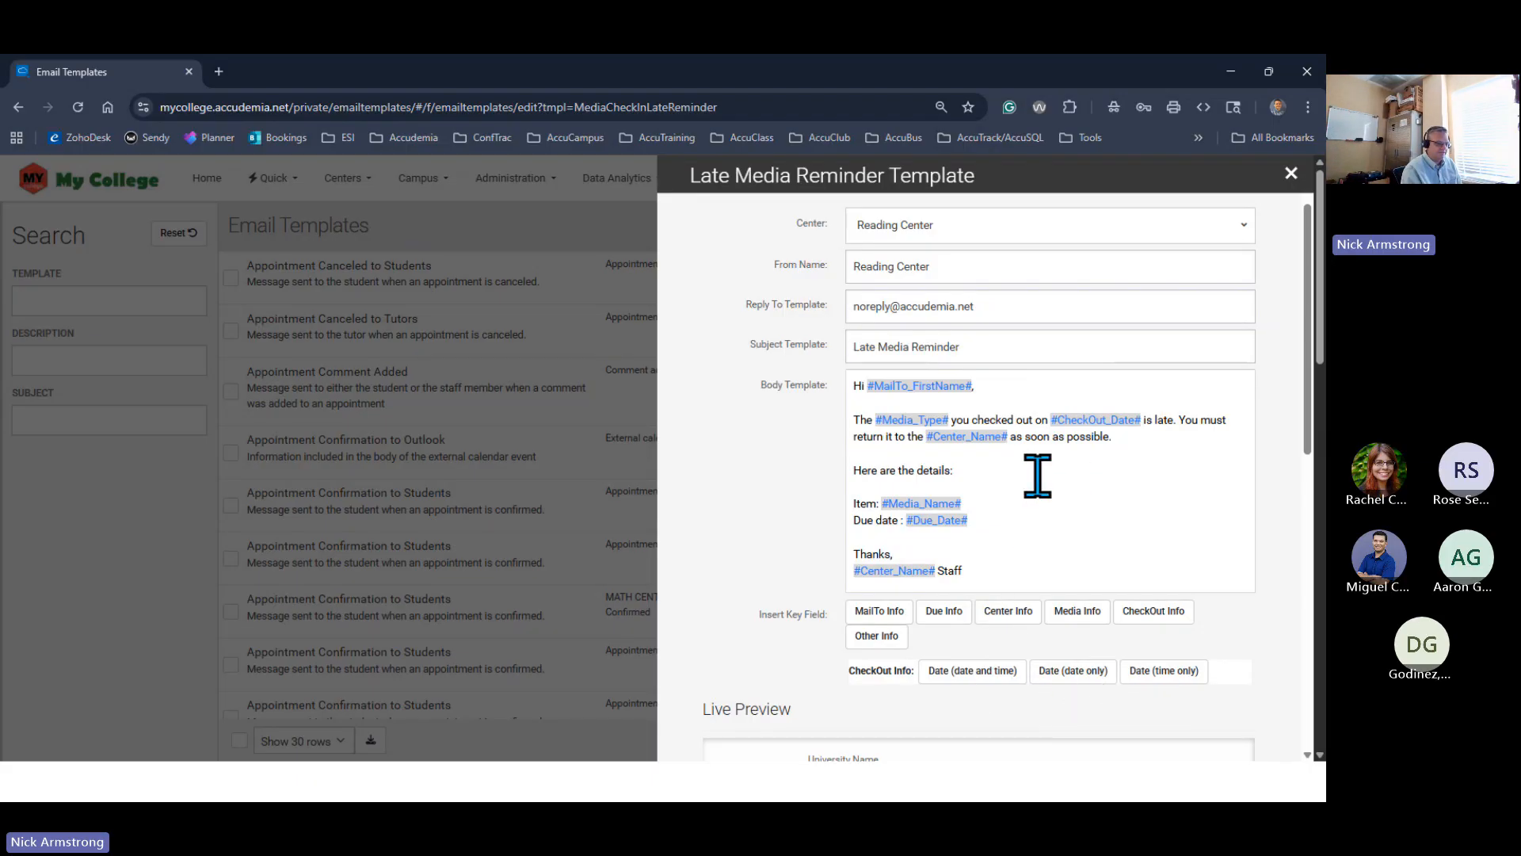
Examine the live preview of the late media reminder email, including its logo, message body and footer
scroll(961, 594, "down", 1)
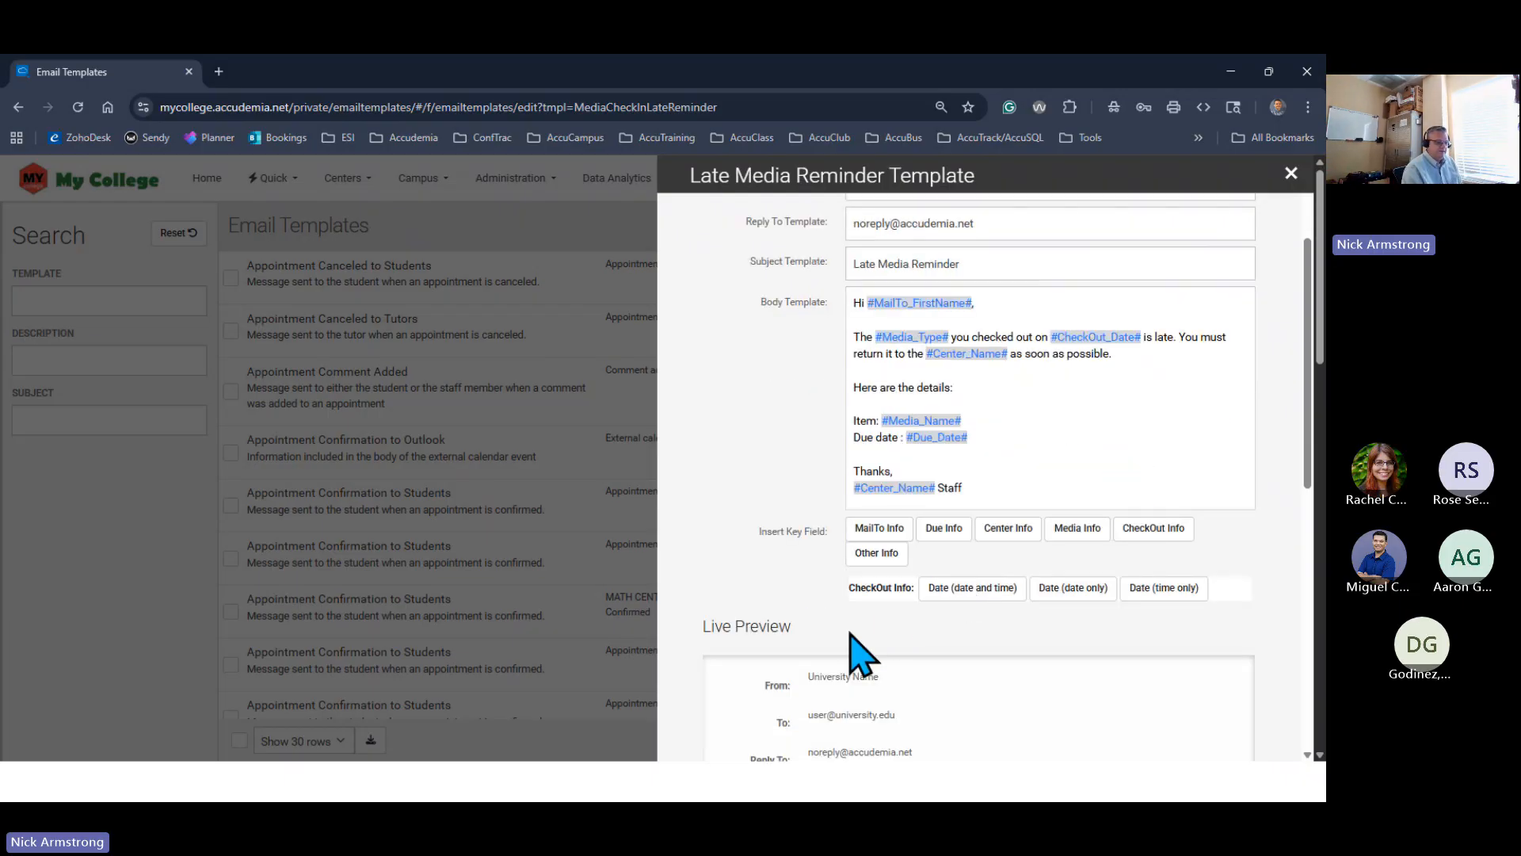
scroll(857, 648, "down", 4)
scroll(850, 626, "down", 4)
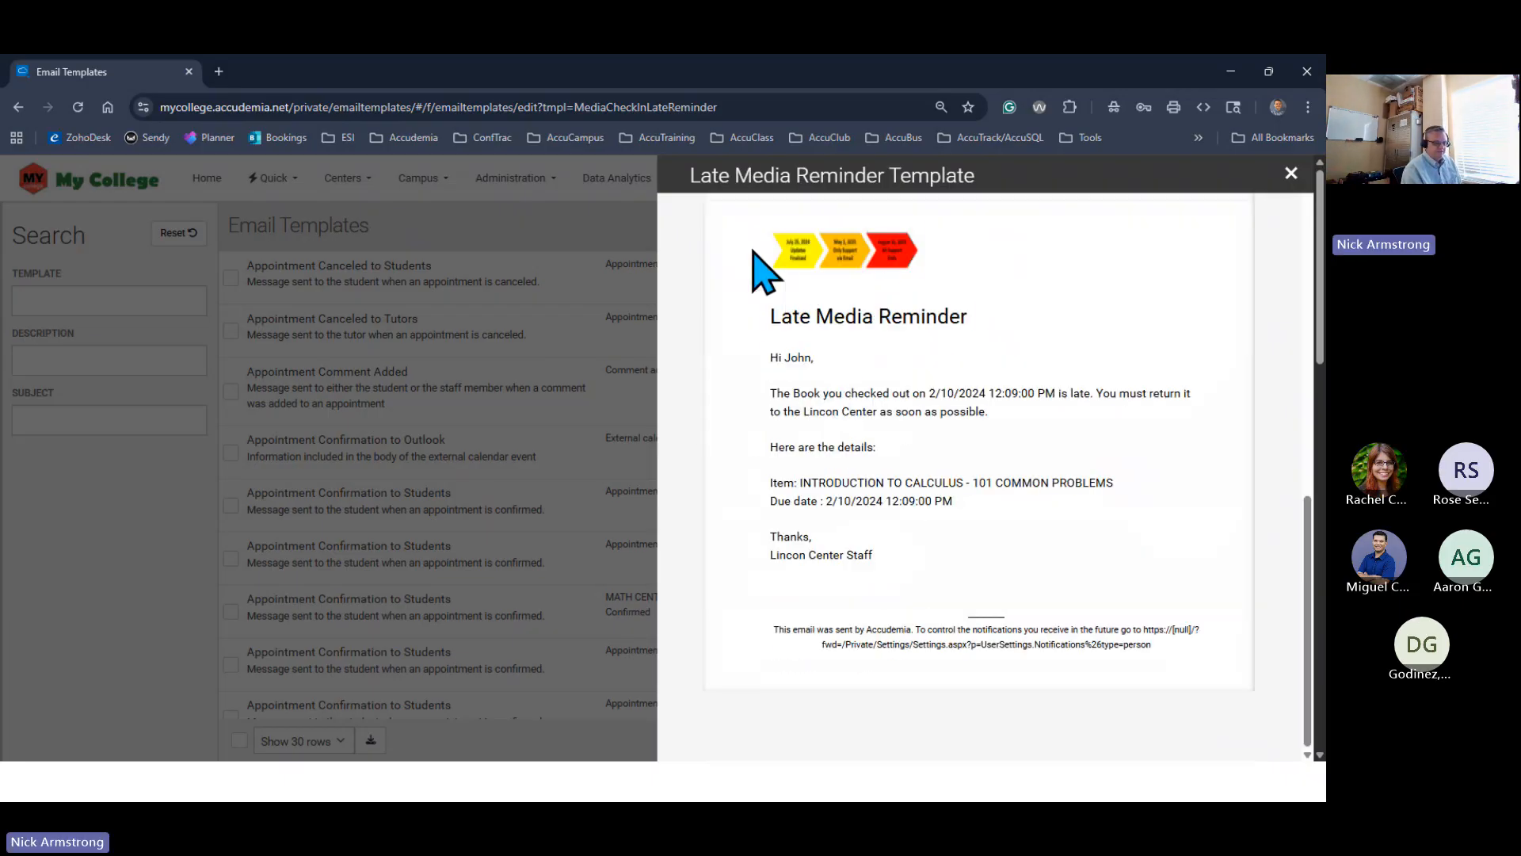
left_click_drag(753, 250, 916, 483)
left_click(924, 541)
scroll(926, 497, "up", 1)
scroll(1030, 459, "down", 1)
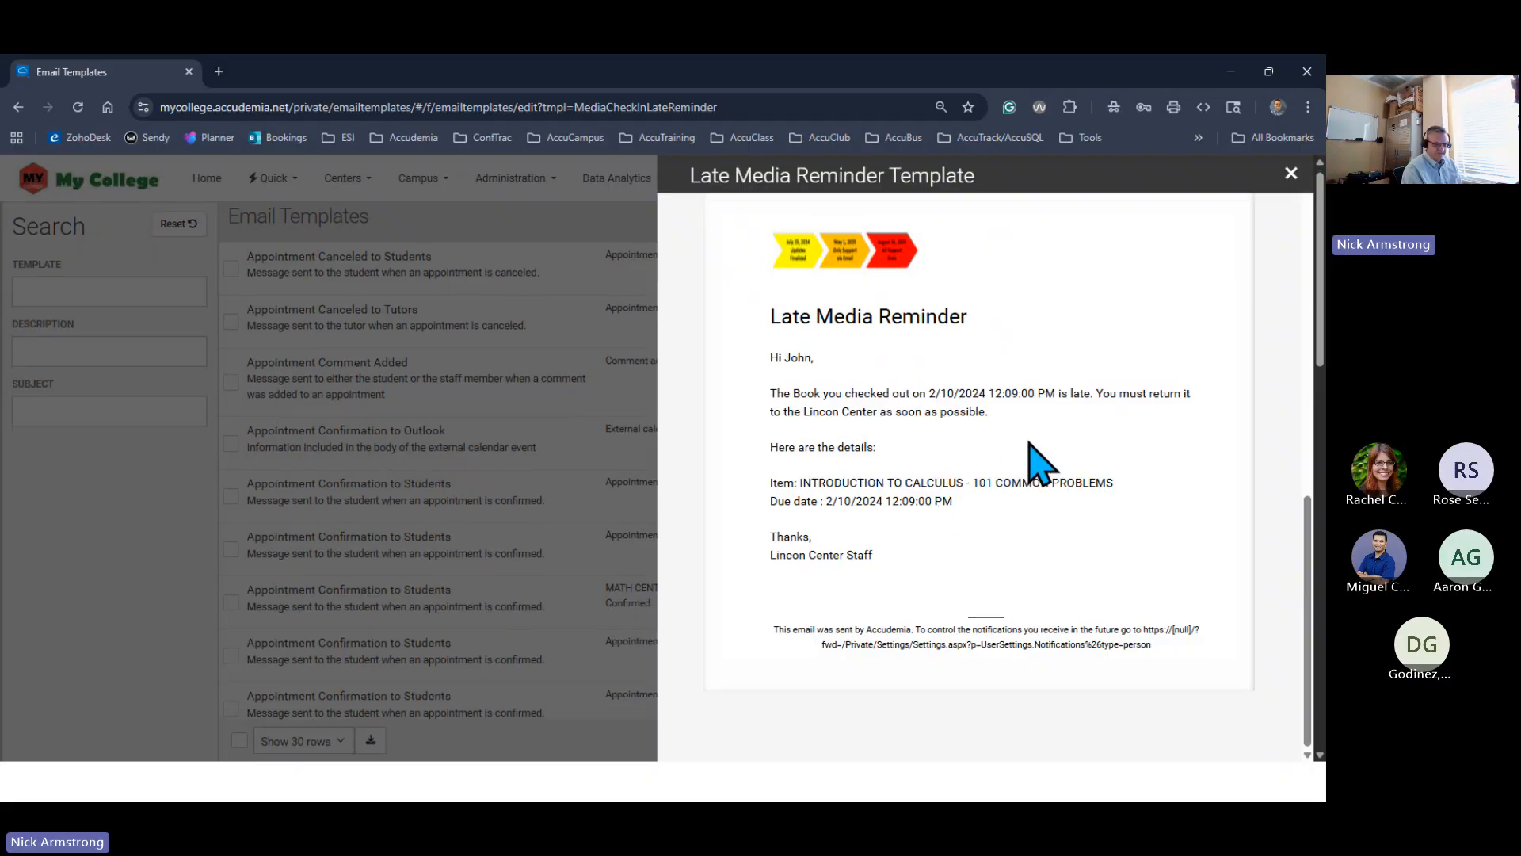
Save the Late Media Reminder template for the Reading Center
scroll(1008, 407, "up", 2)
scroll(990, 381, "up", 2)
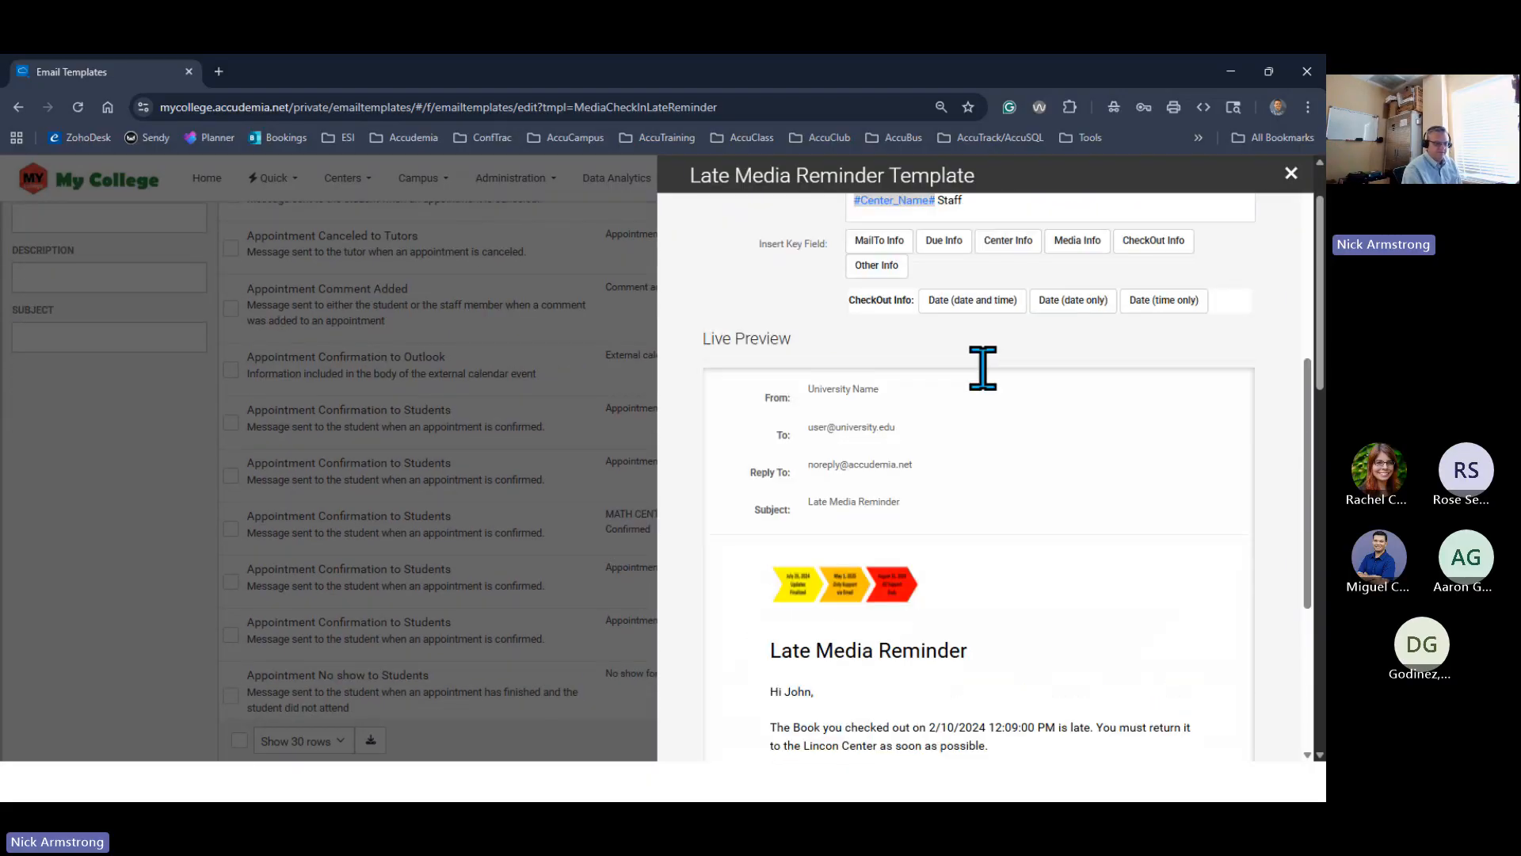
scroll(1058, 262, "up", 3)
scroll(1093, 254, "up", 5)
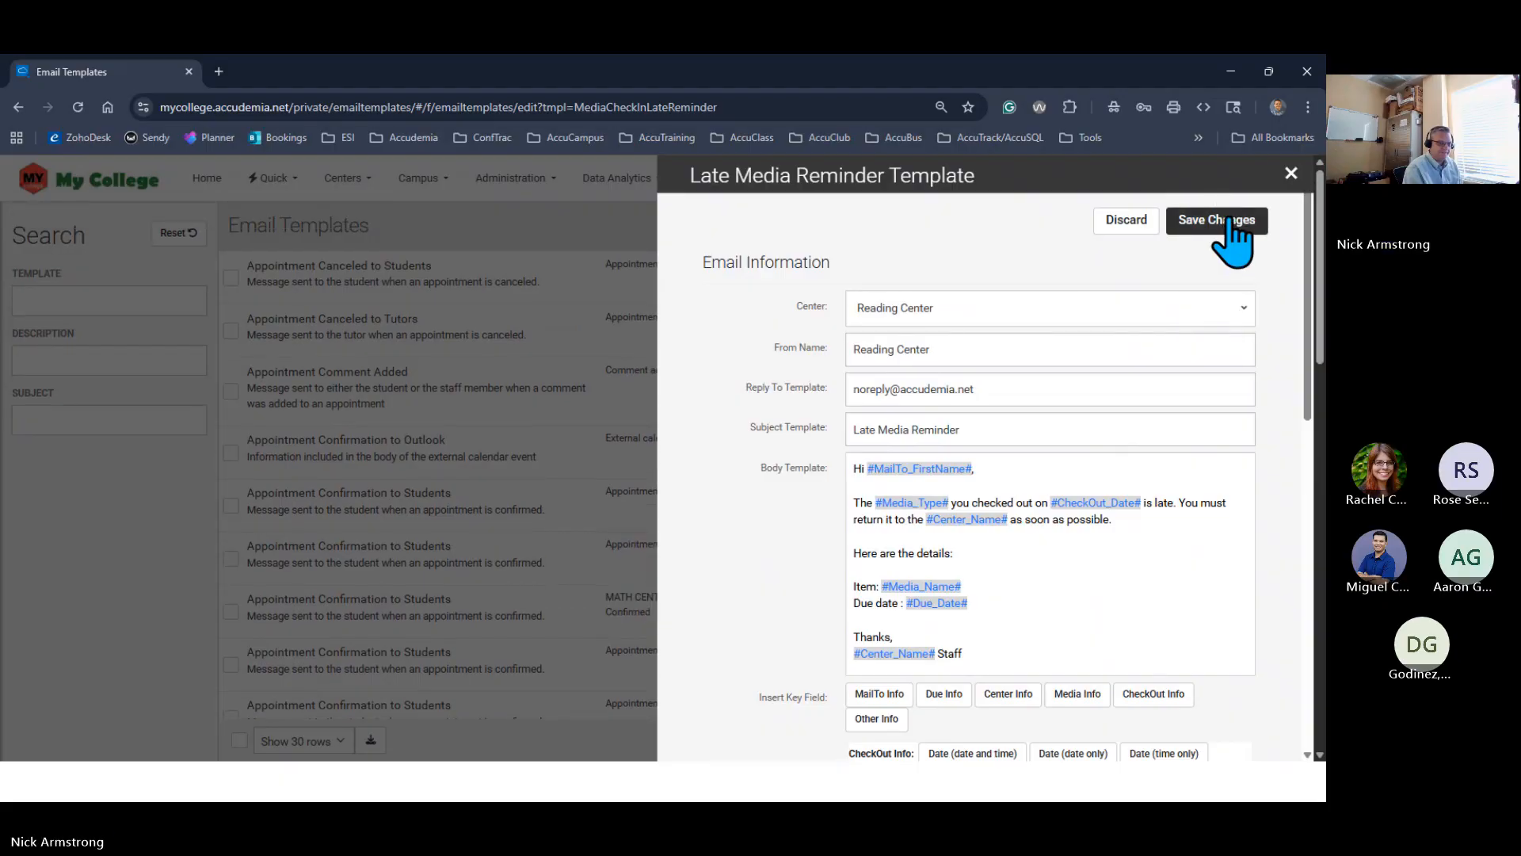
left_click(1224, 222)
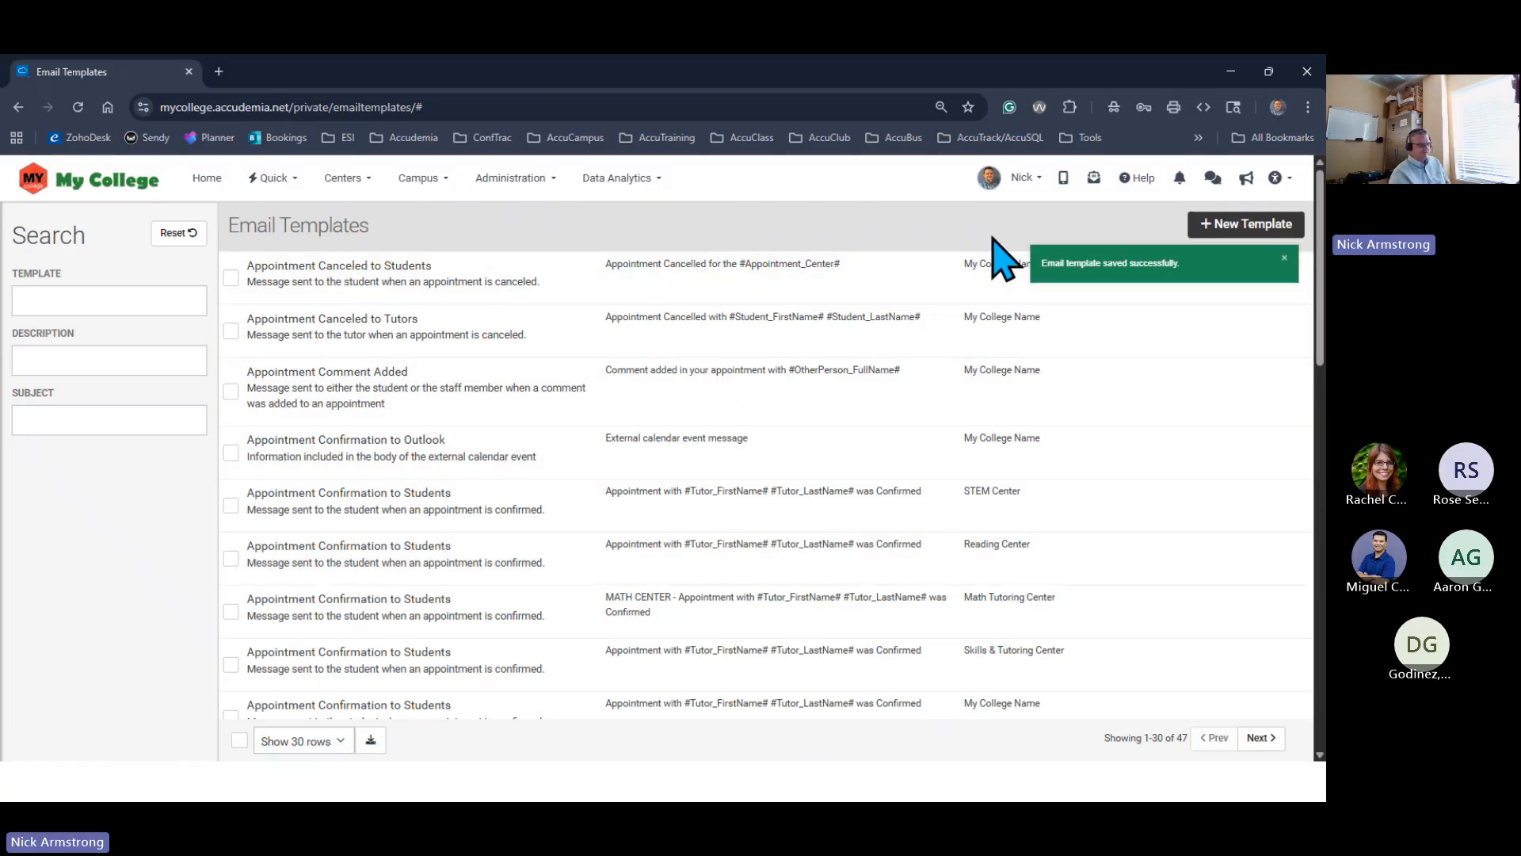
left_click(1236, 70)
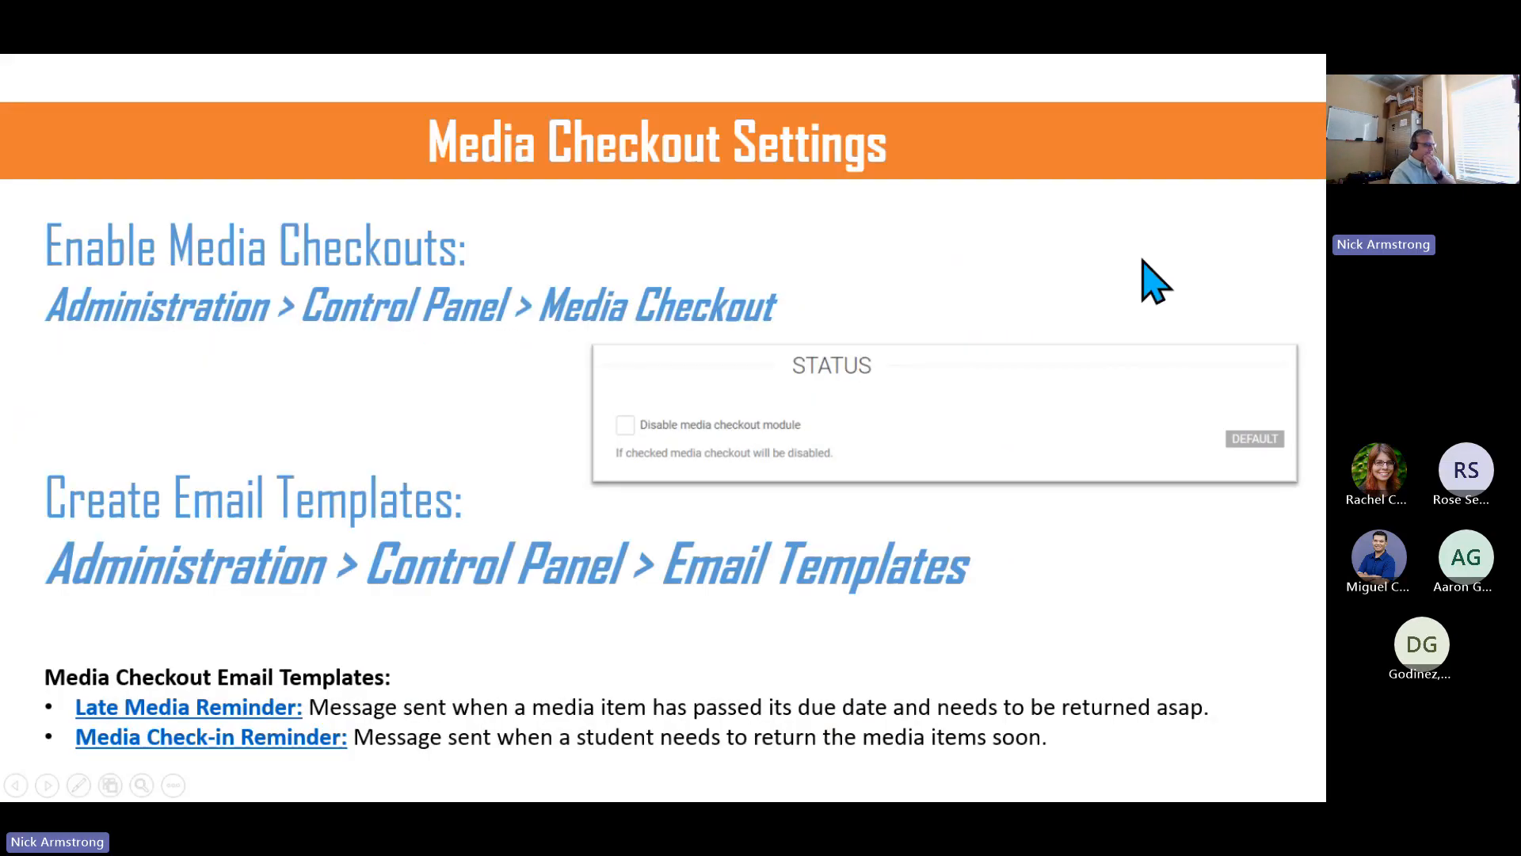
left_click(888, 707)
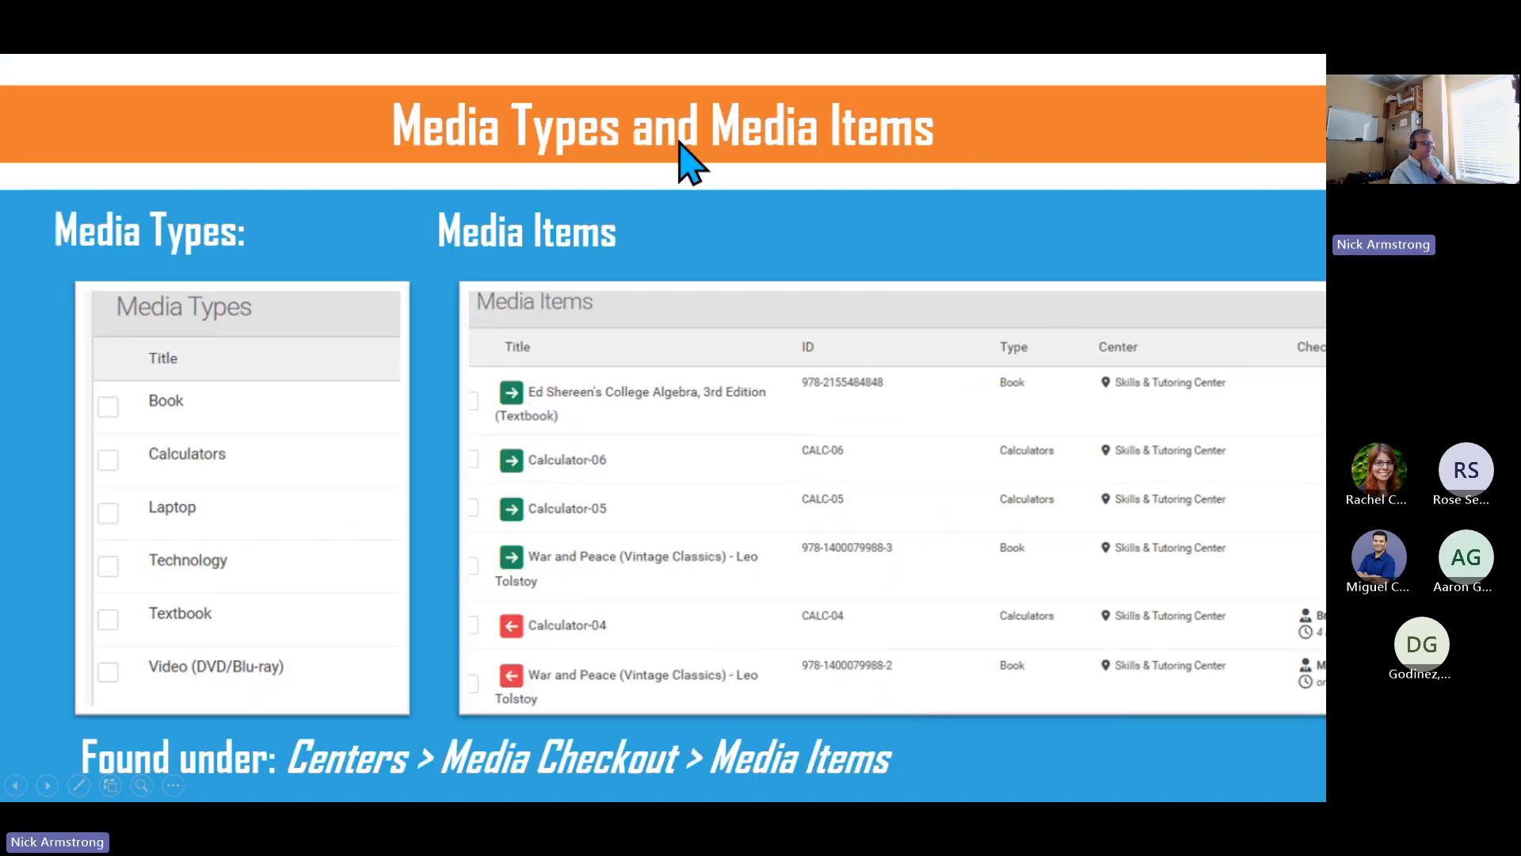
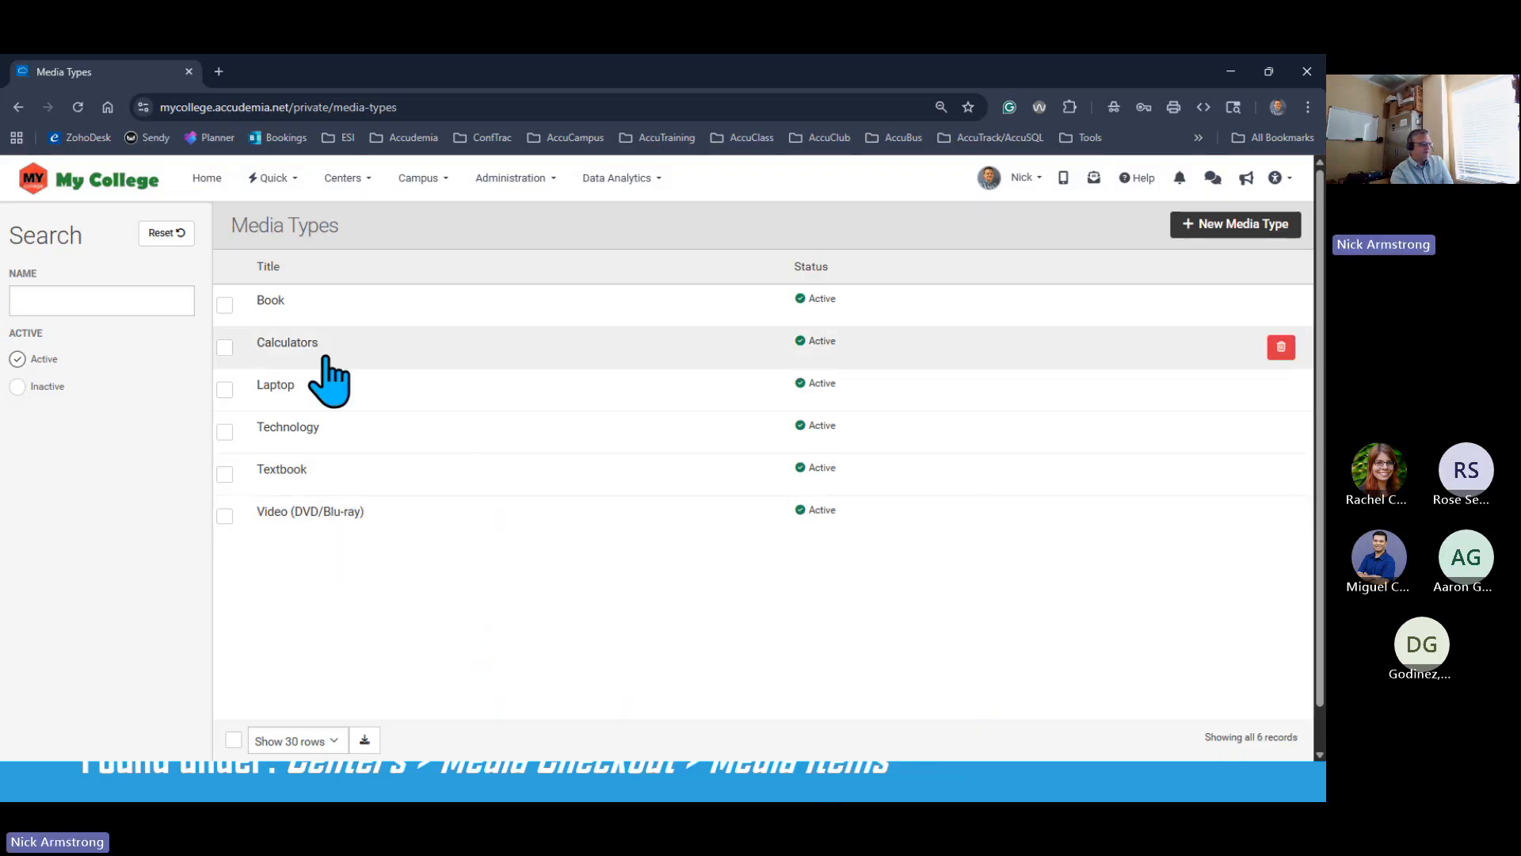
Start a new media type named Beach Balls with a checkout period of 1 hour
left_click(1227, 229)
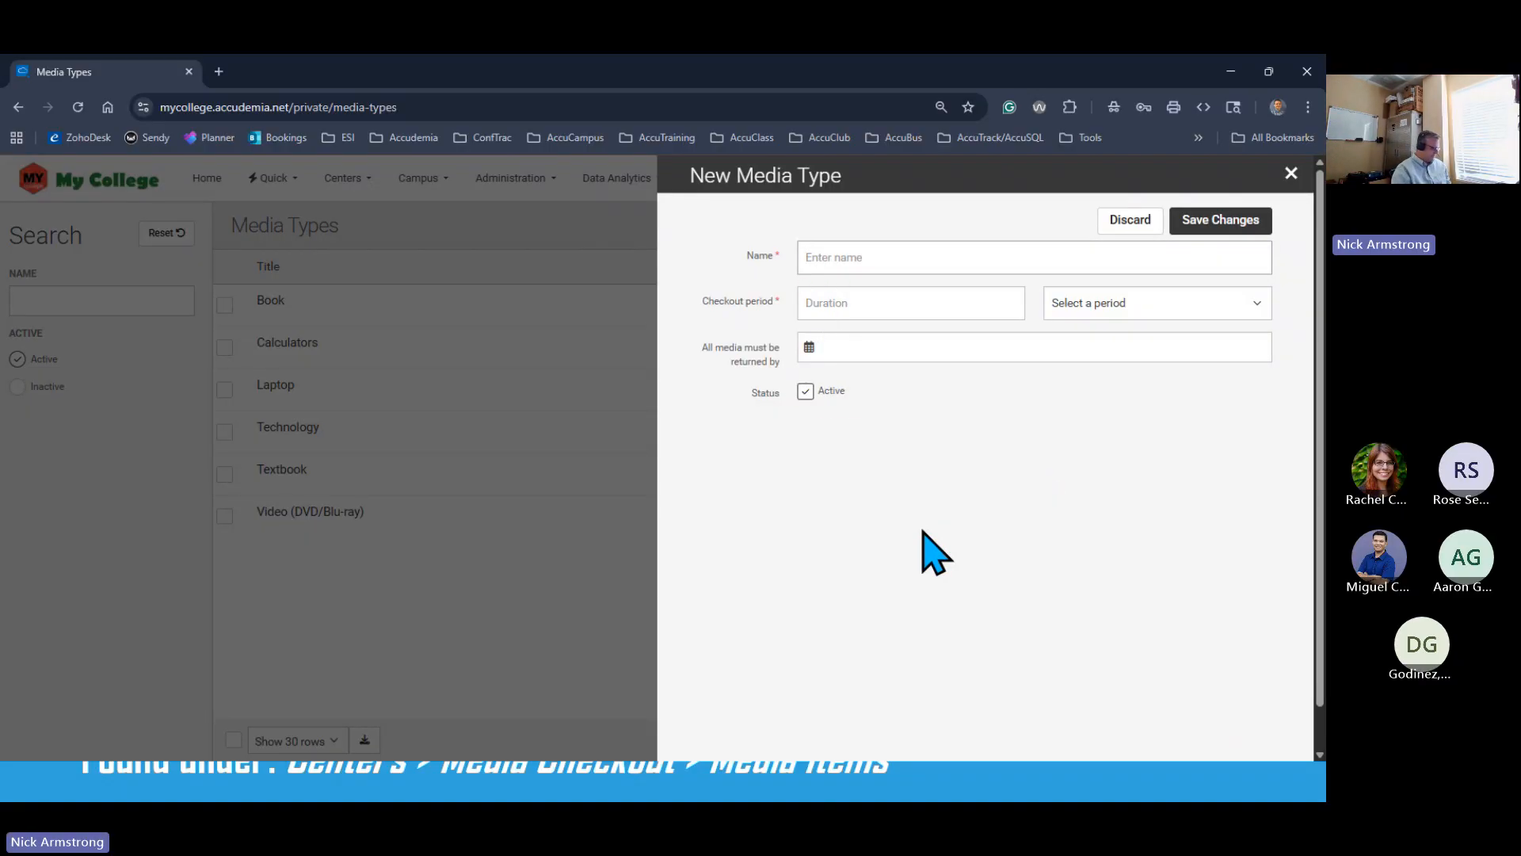
type("Beach Ball")
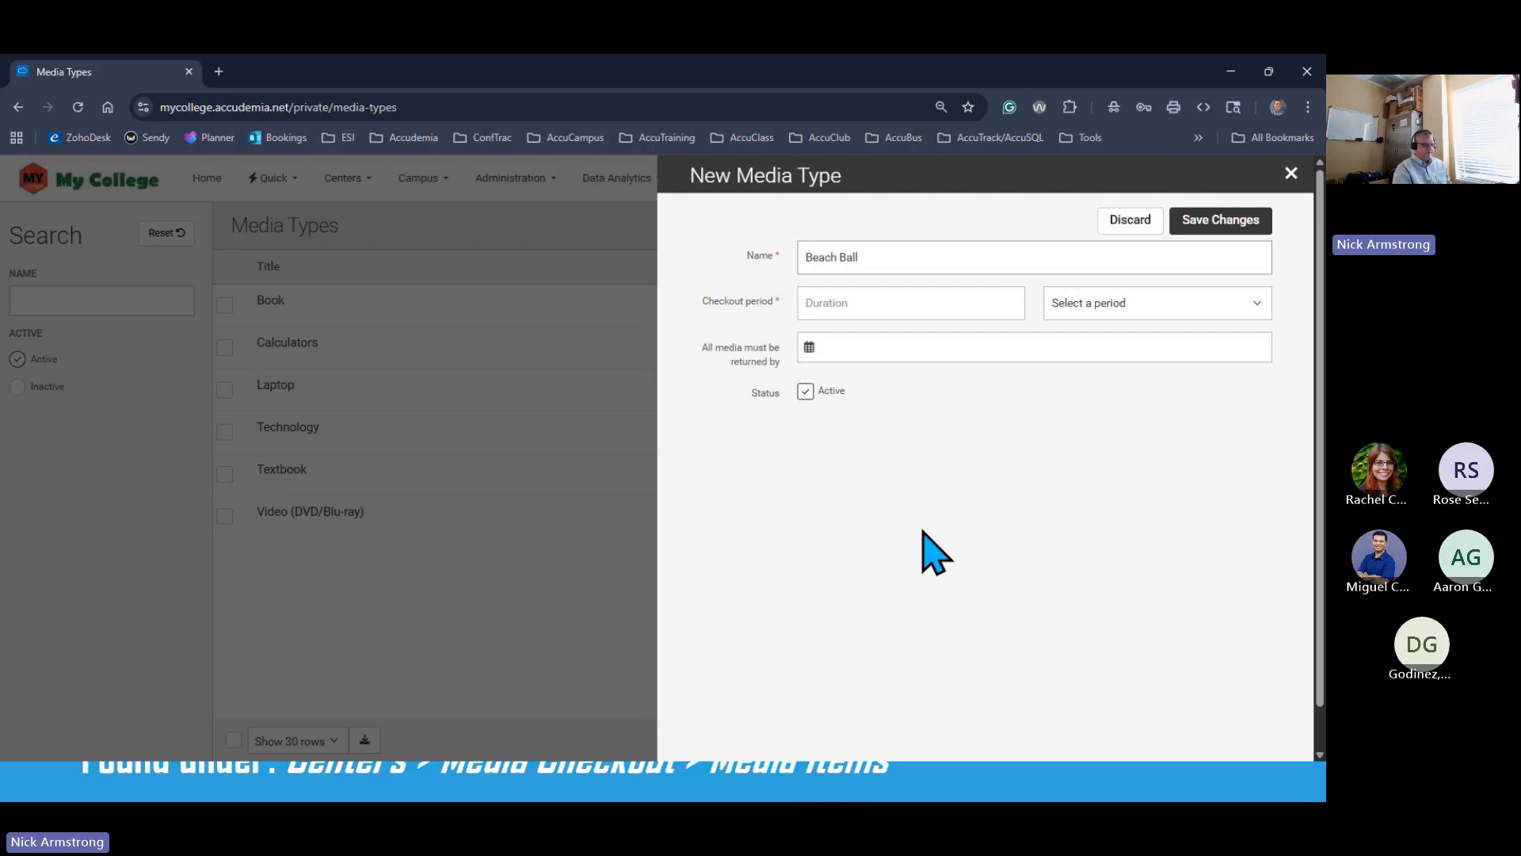
type("s")
left_click(903, 311)
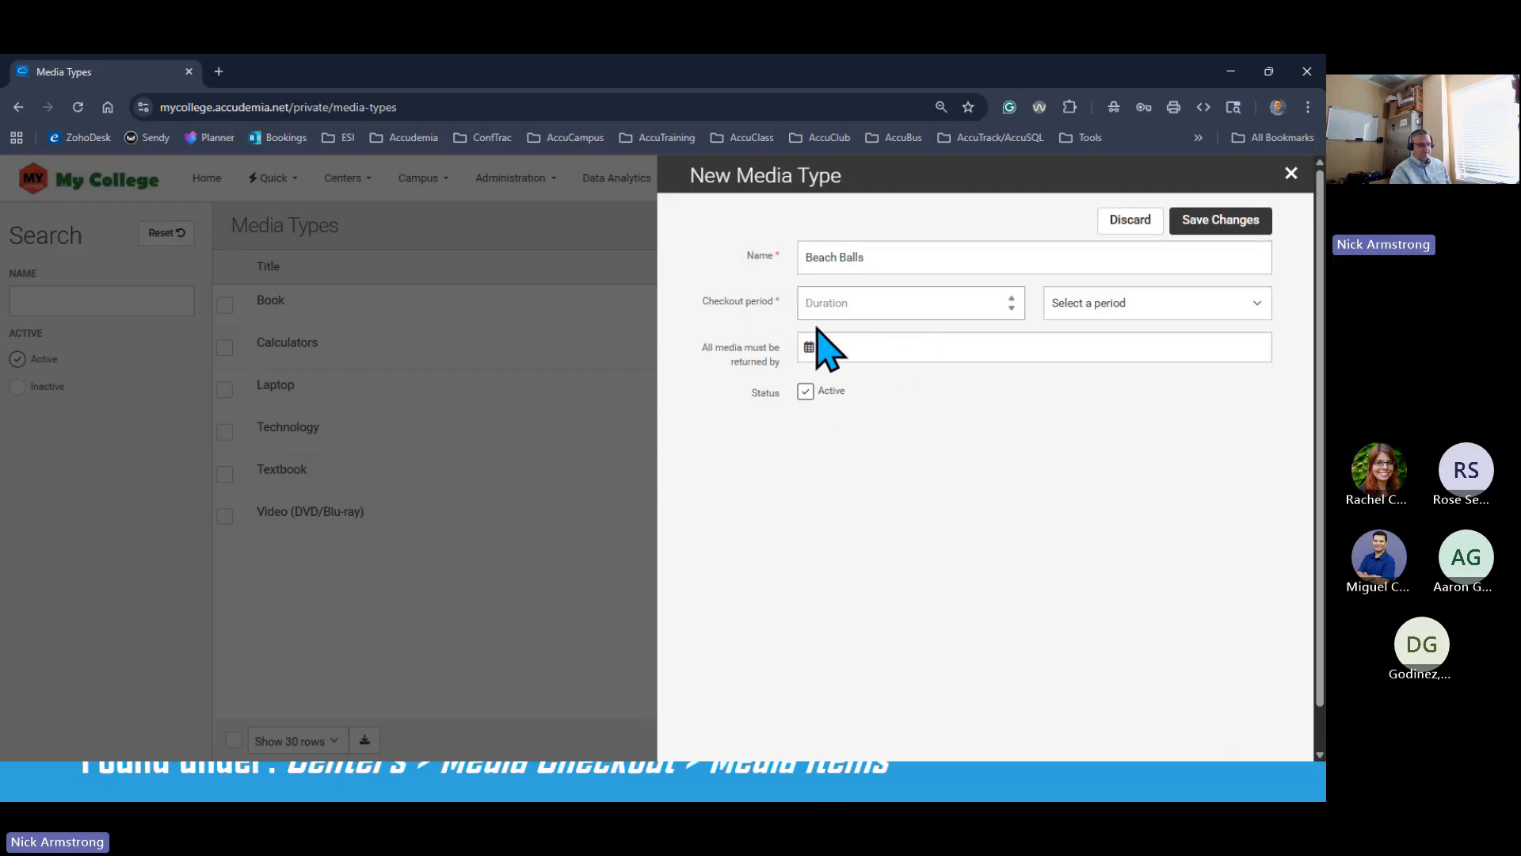
left_click(1109, 311)
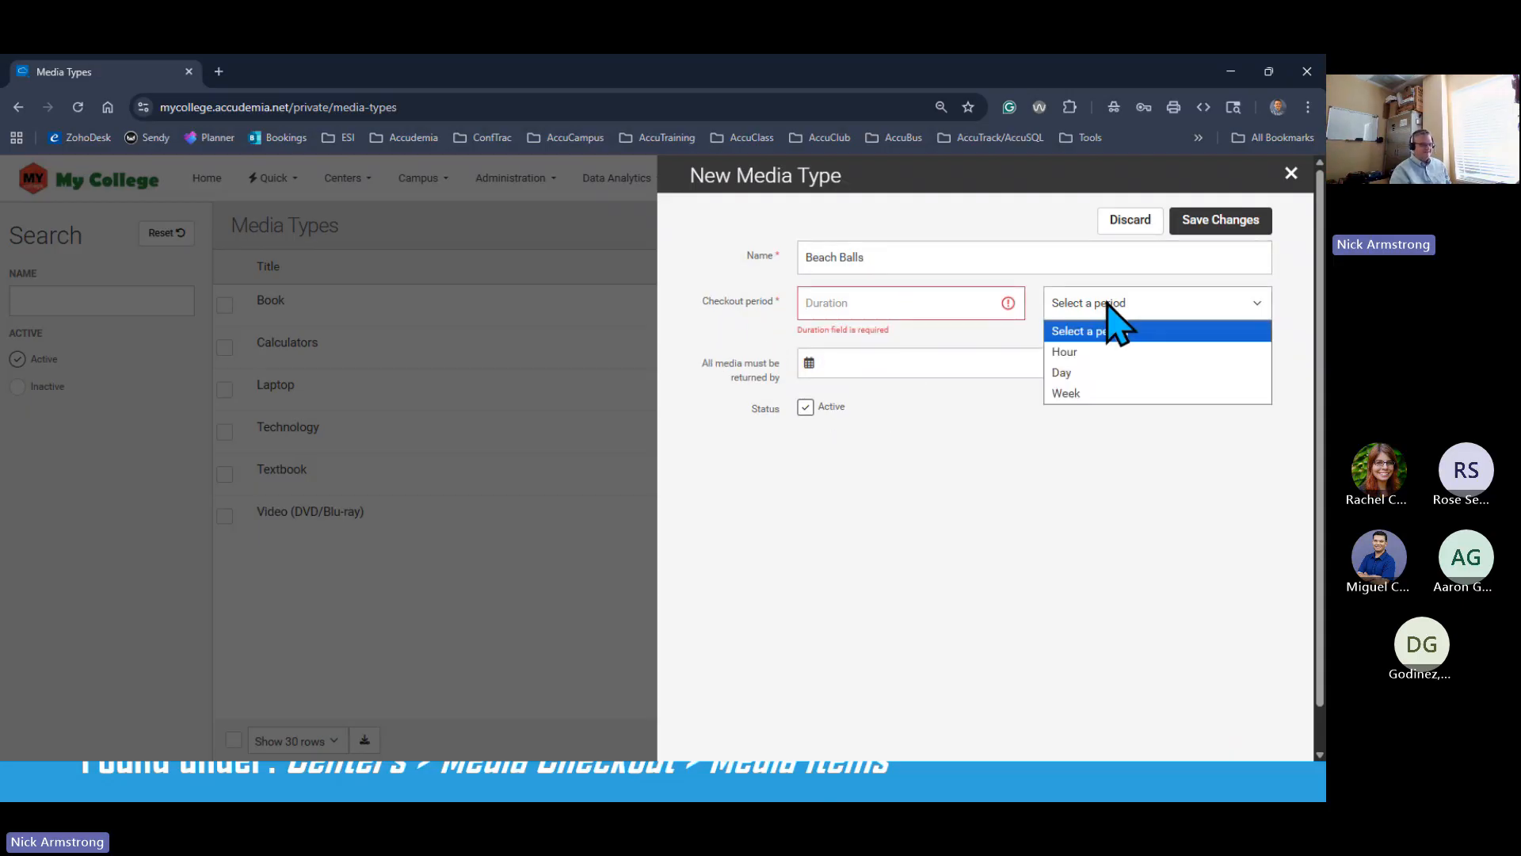
left_click(1131, 353)
left_click(849, 303)
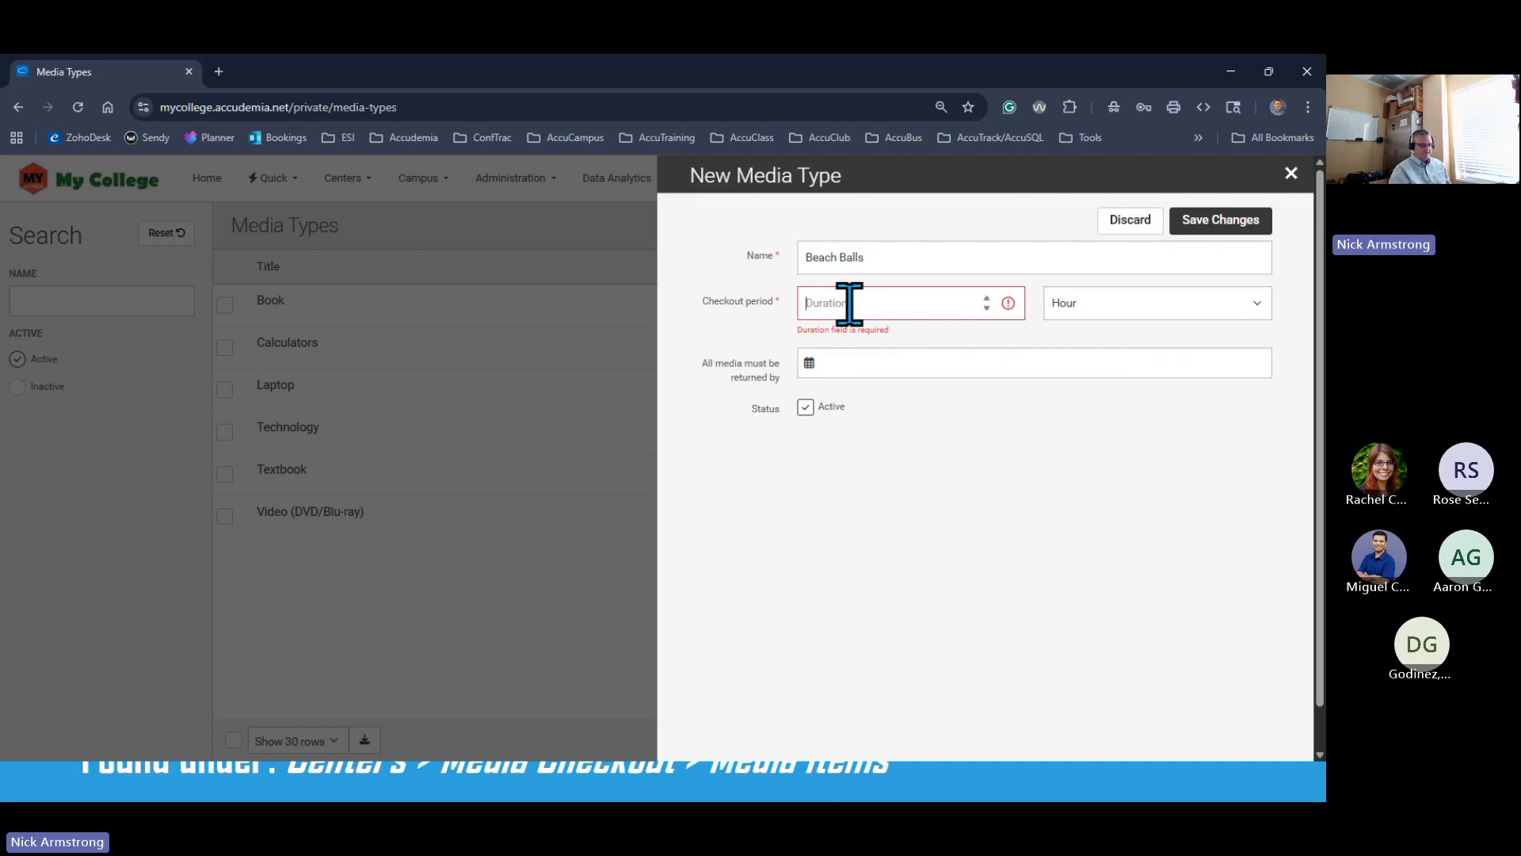
type("1")
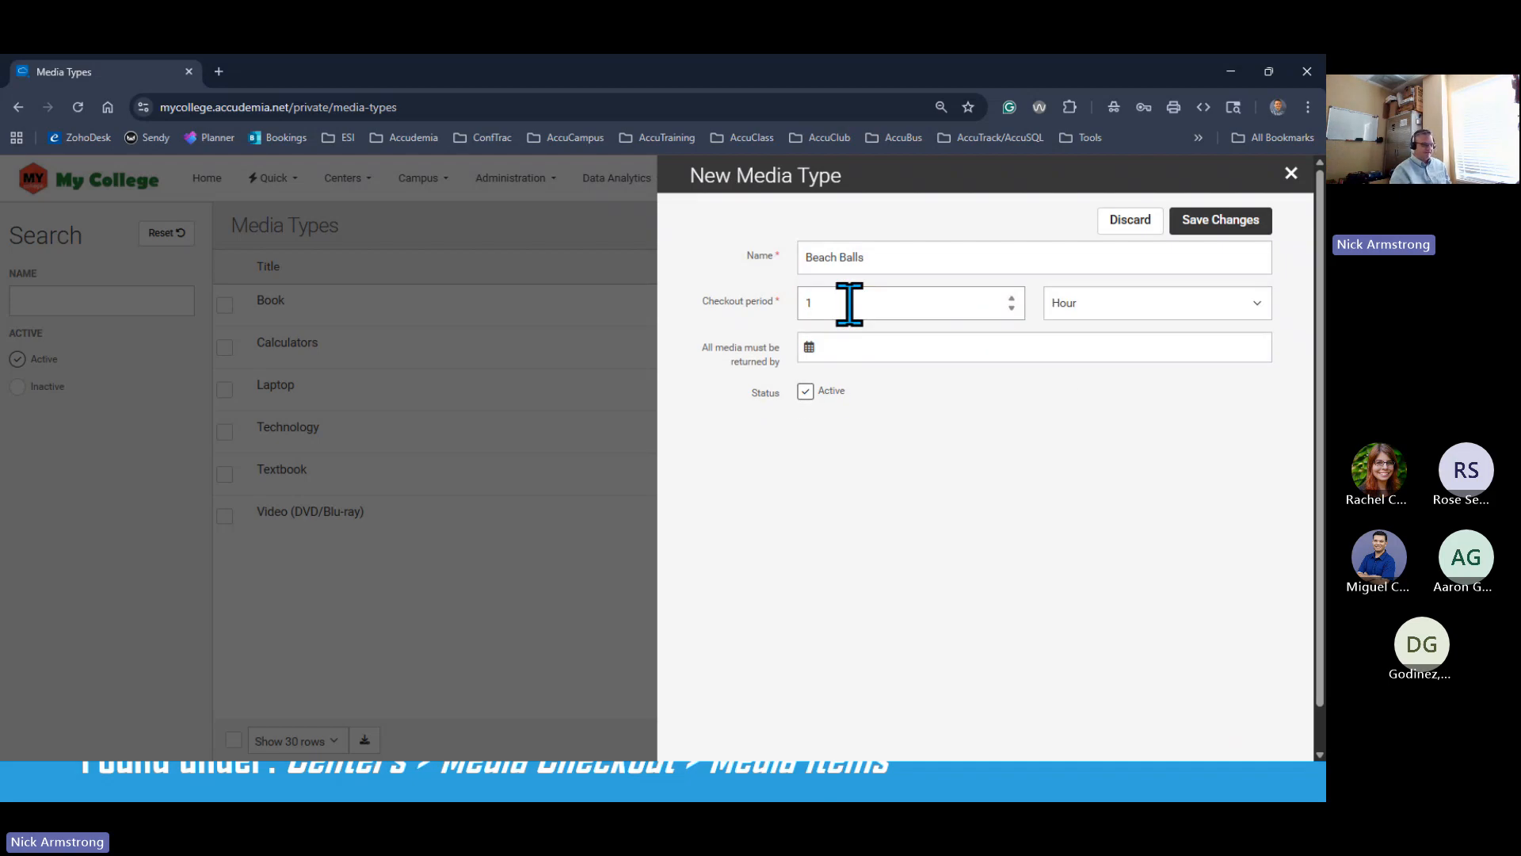
Examine the new media type's return-by date picker without choosing a date, and review its name and checkout period
left_click(849, 358)
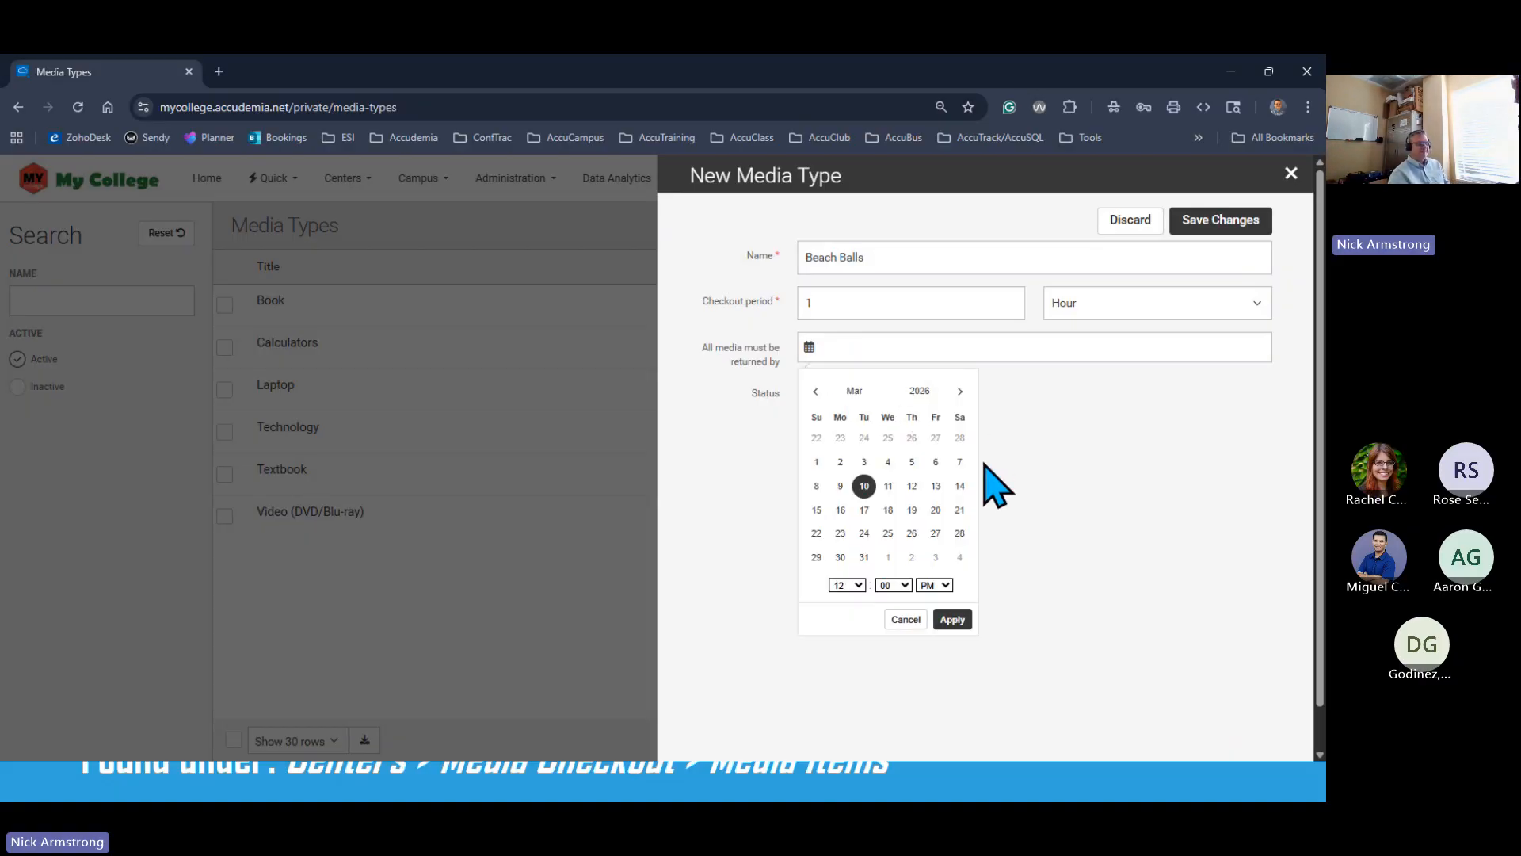
left_click(722, 352)
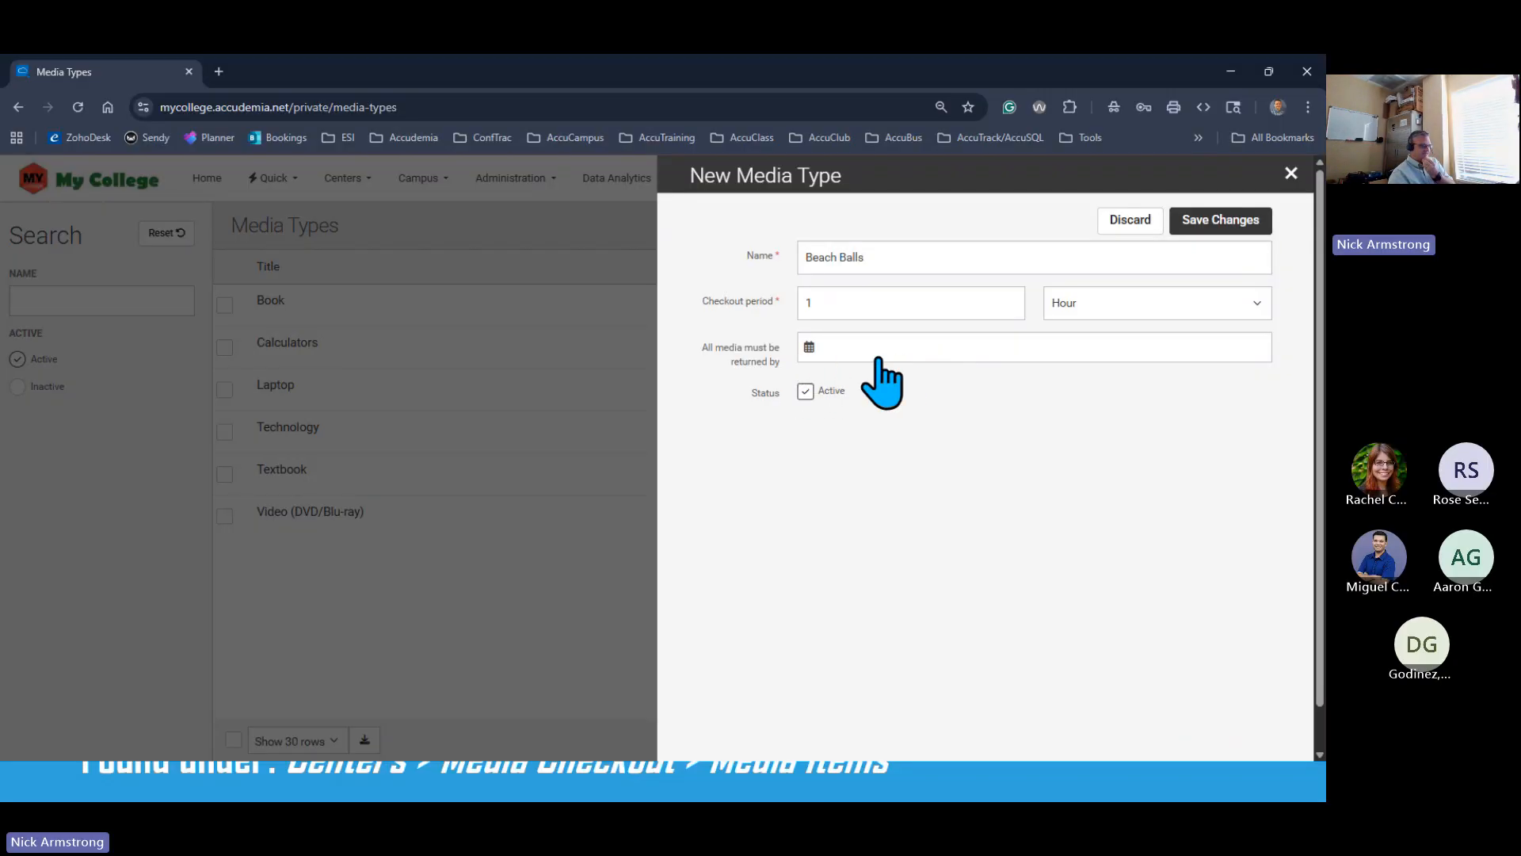
left_click_drag(863, 257, 803, 256)
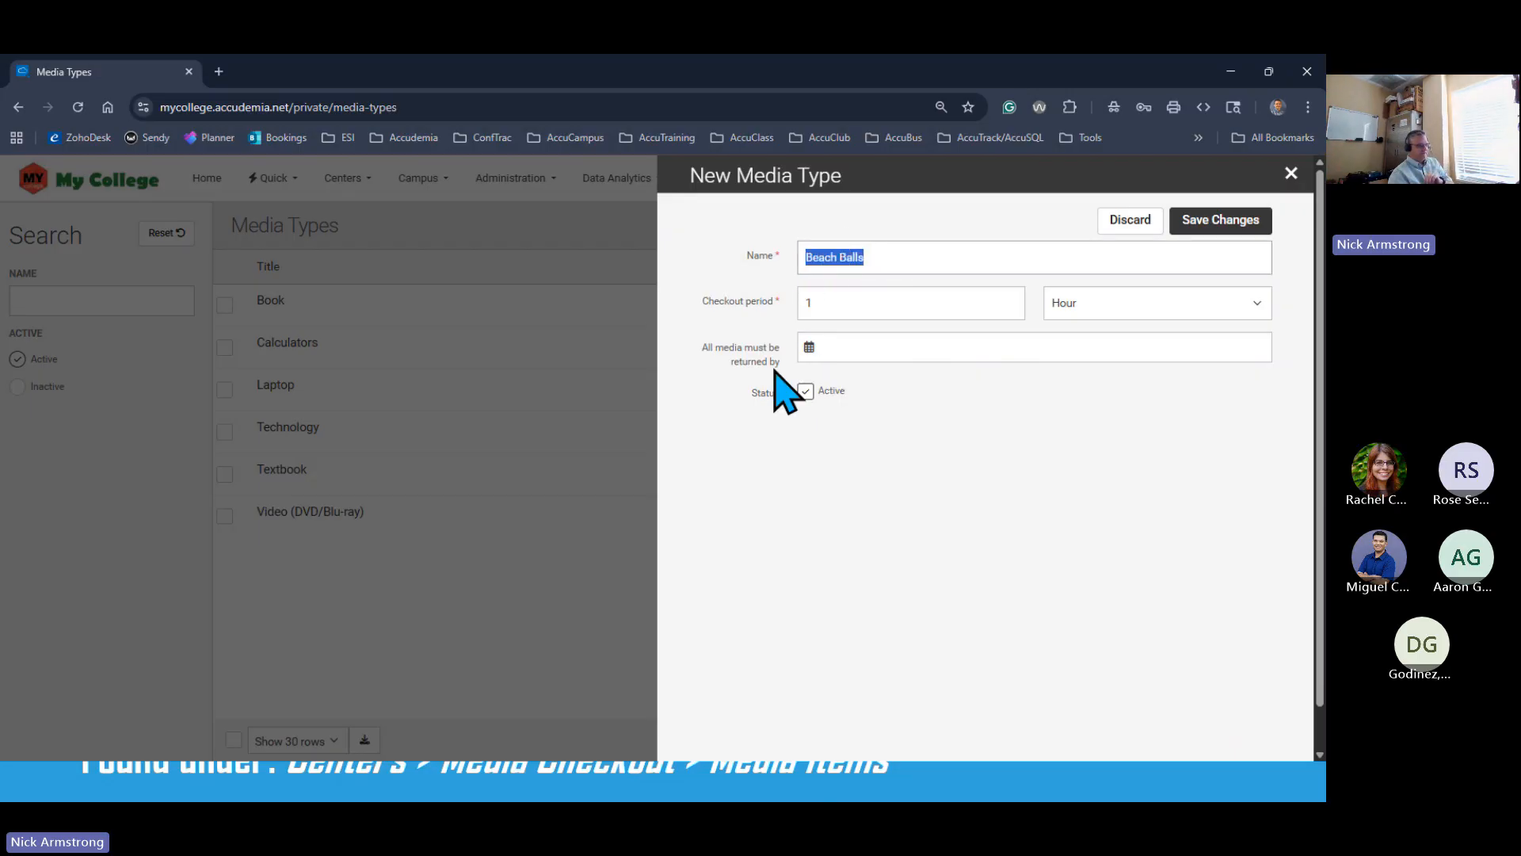
left_click(824, 305)
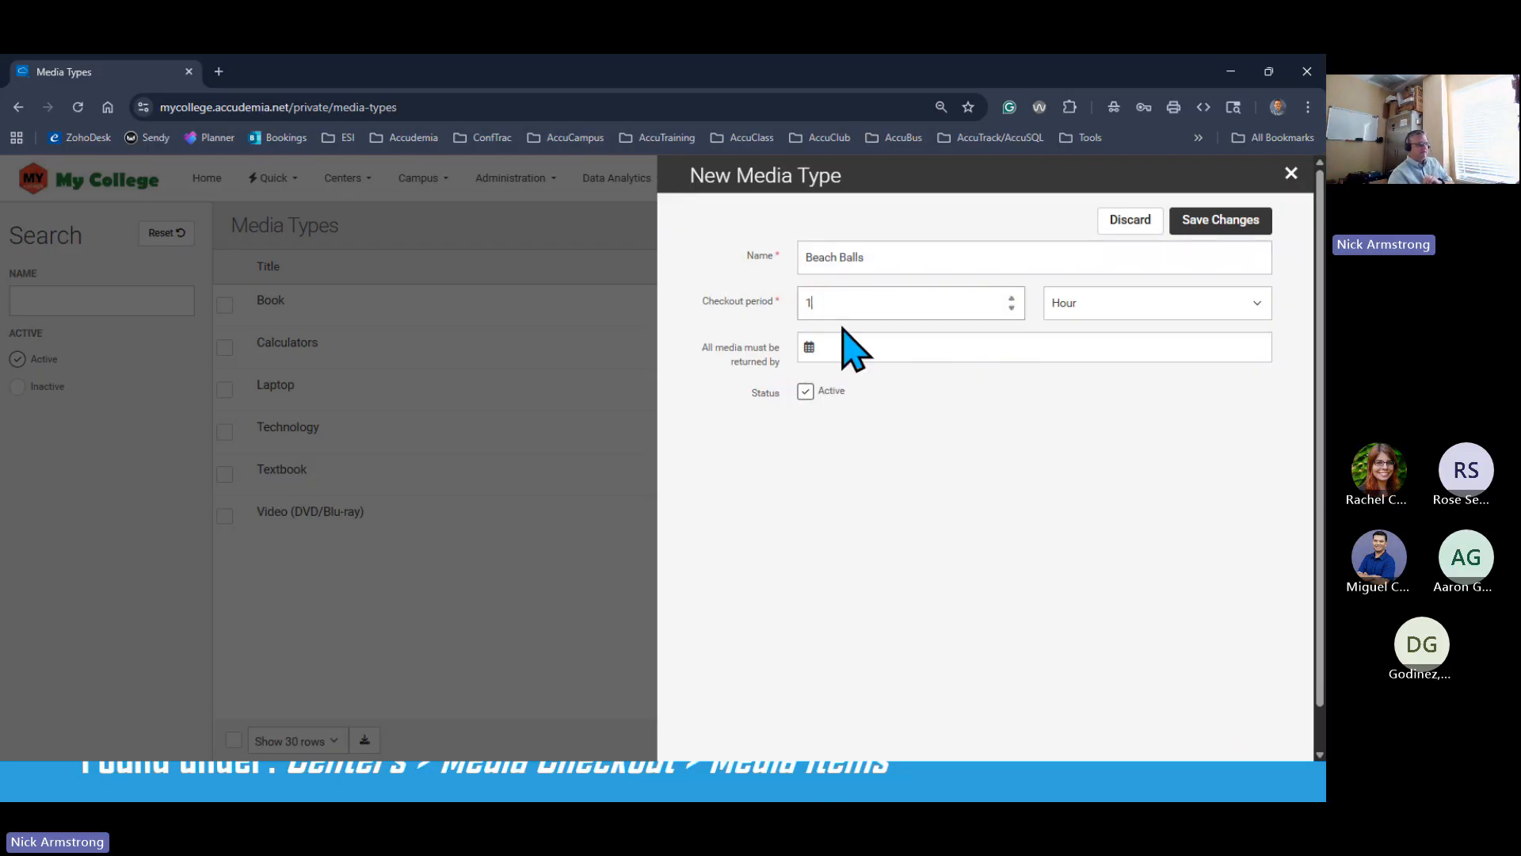
left_click_drag(716, 302, 801, 330)
left_click(835, 310)
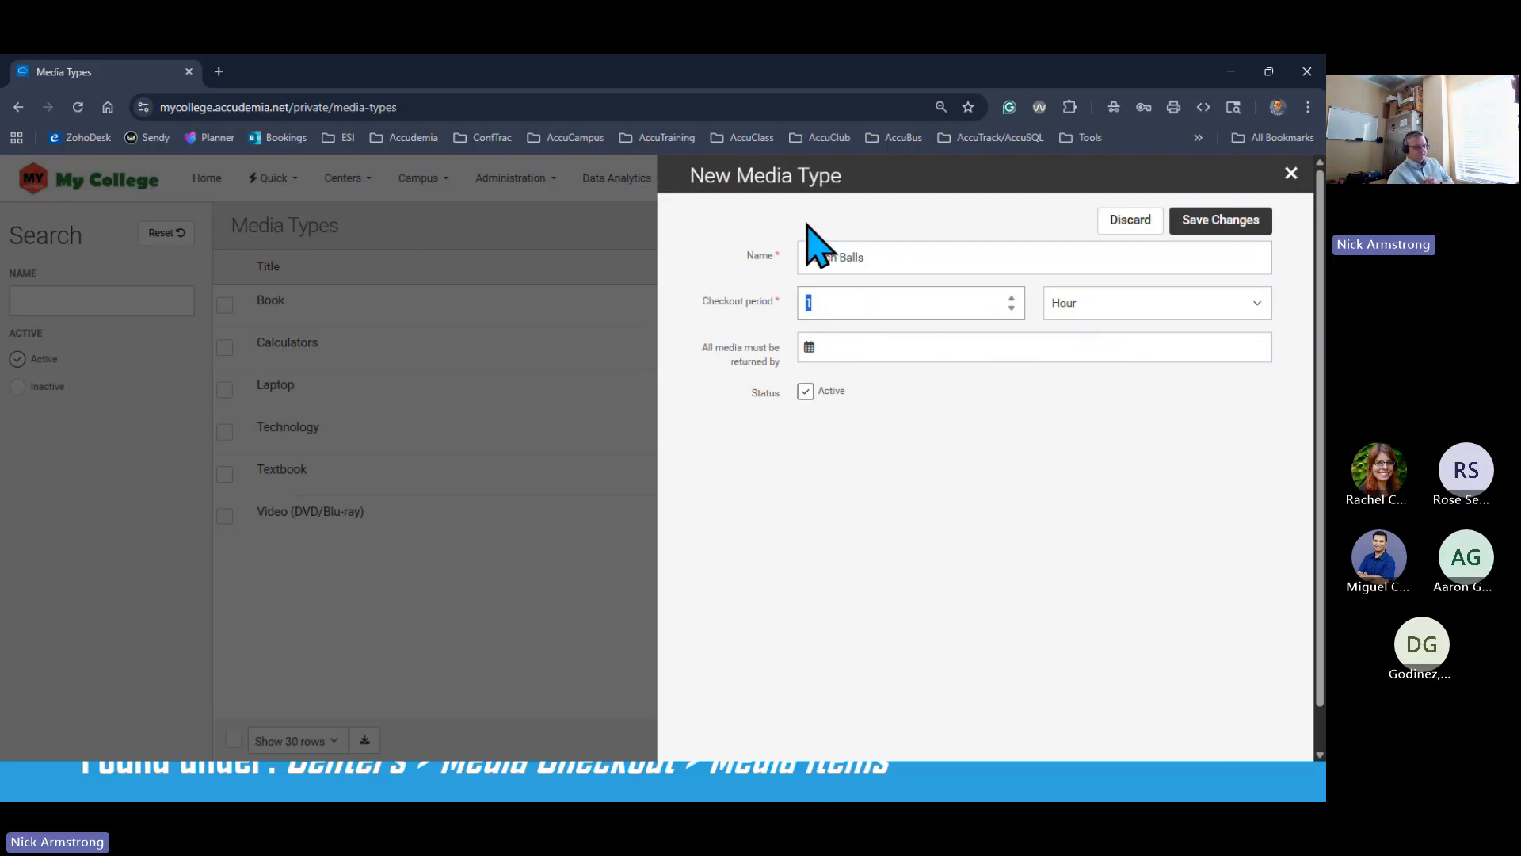
left_click(905, 427)
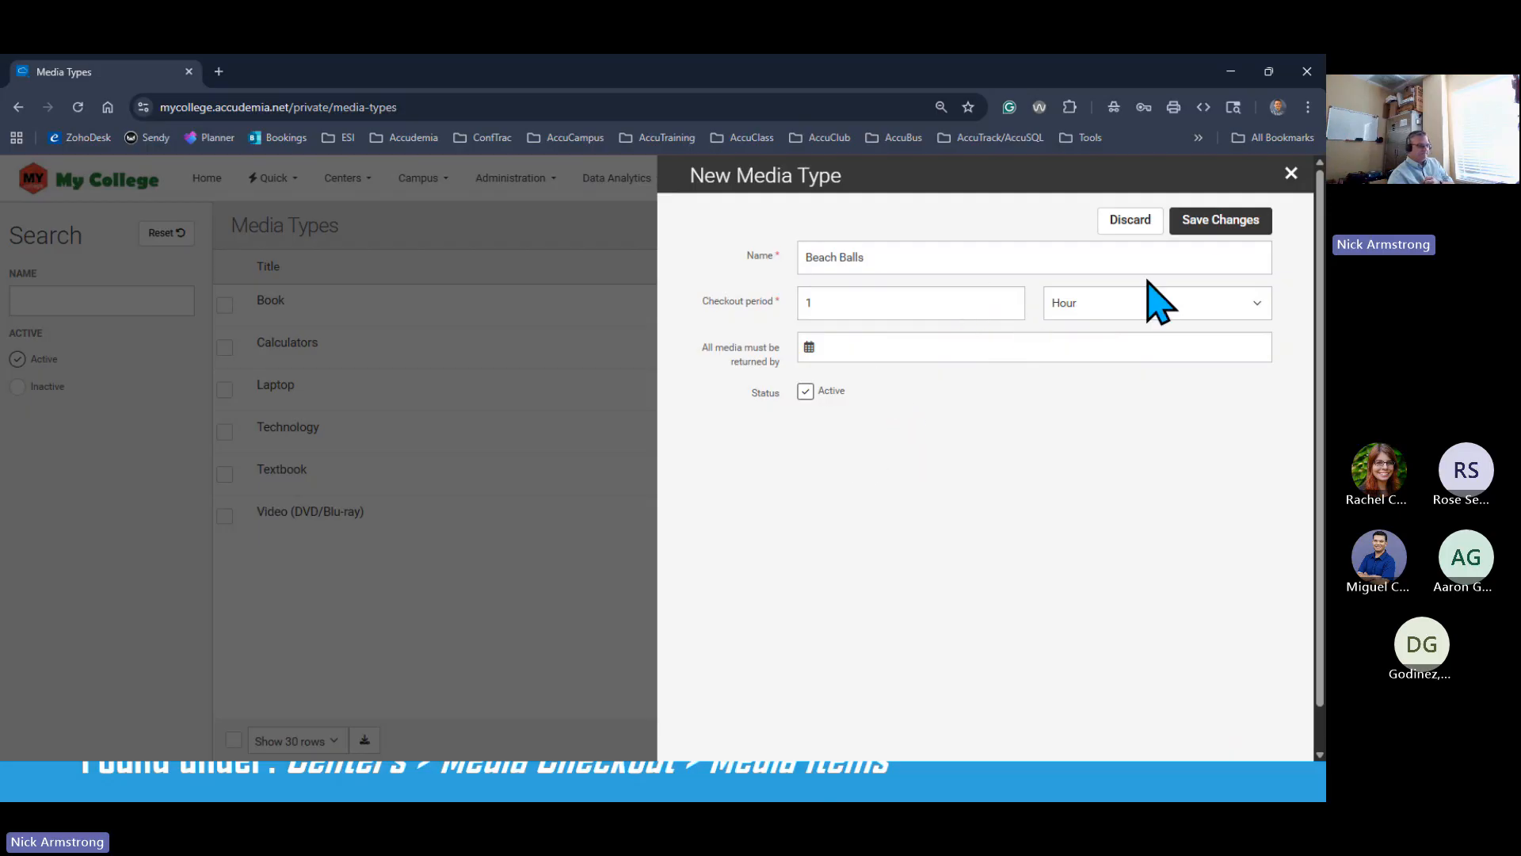
Save the Beach Balls media type and open the list of media items
left_click(1210, 226)
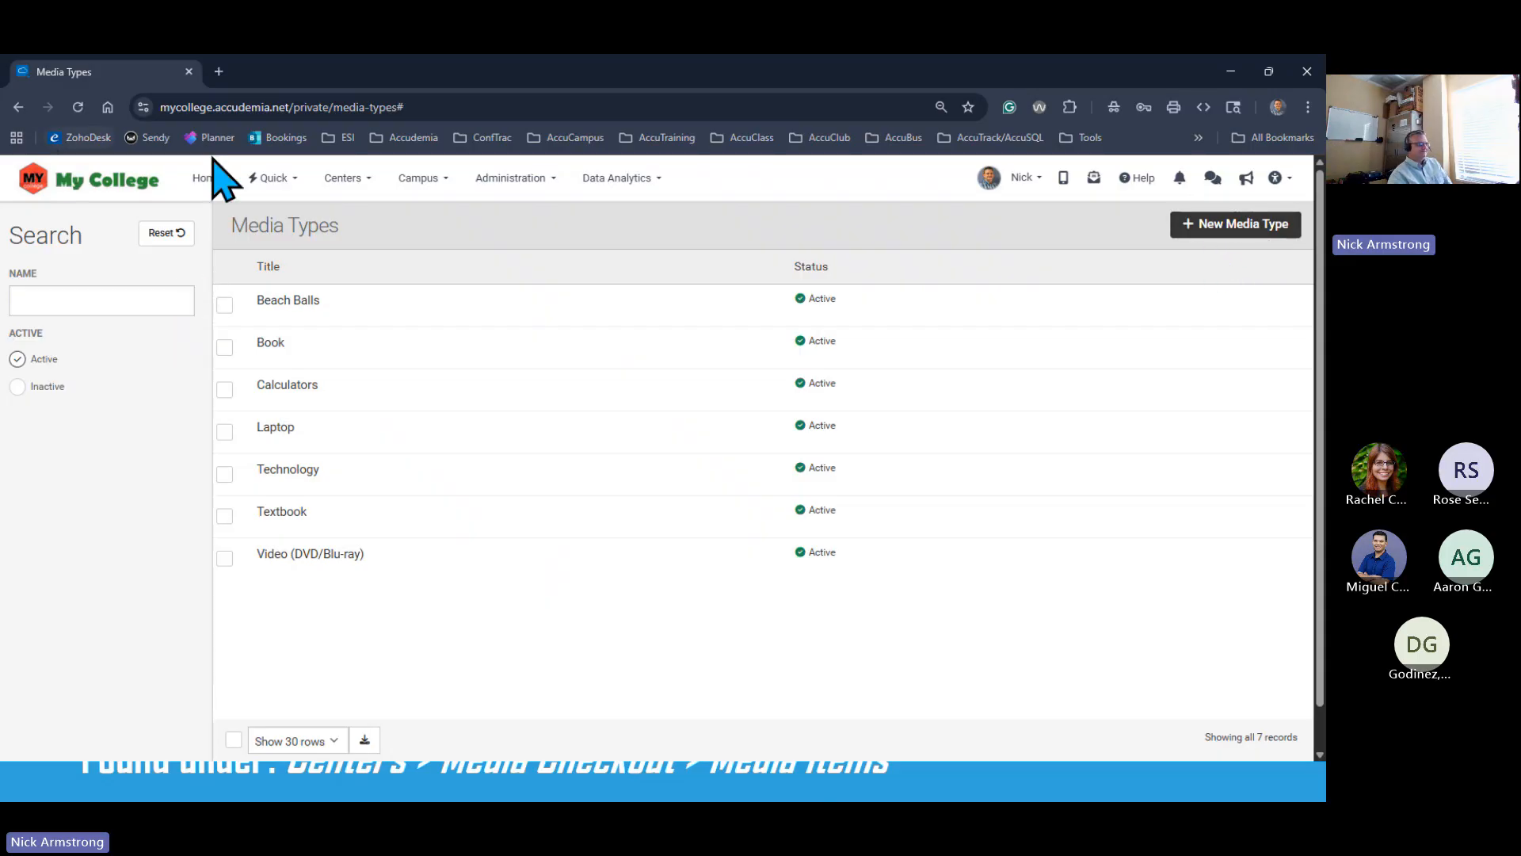
left_click(344, 180)
mouse_move(412, 416)
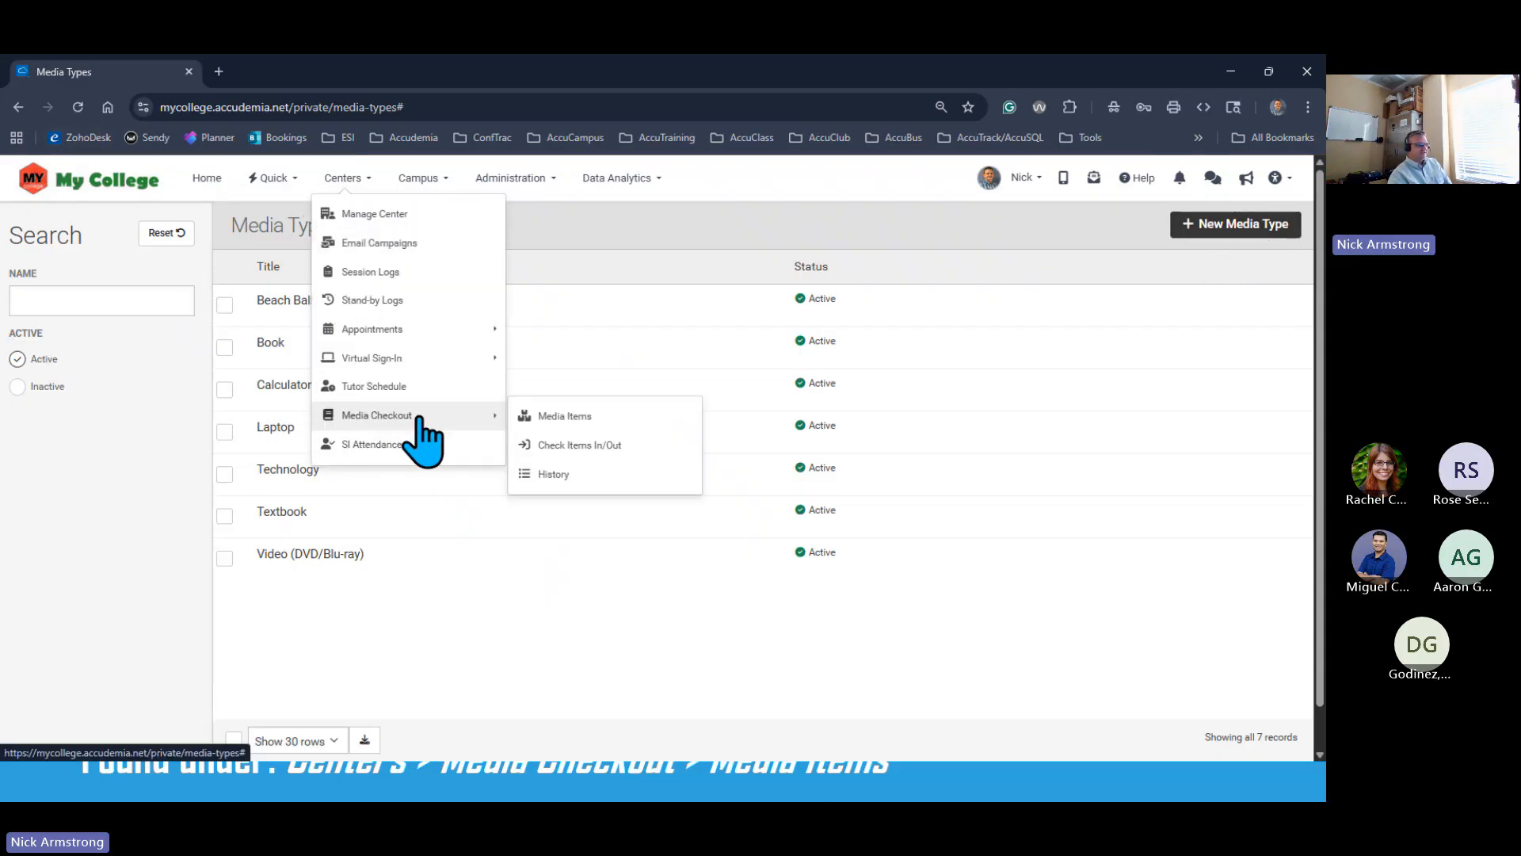
left_click(564, 415)
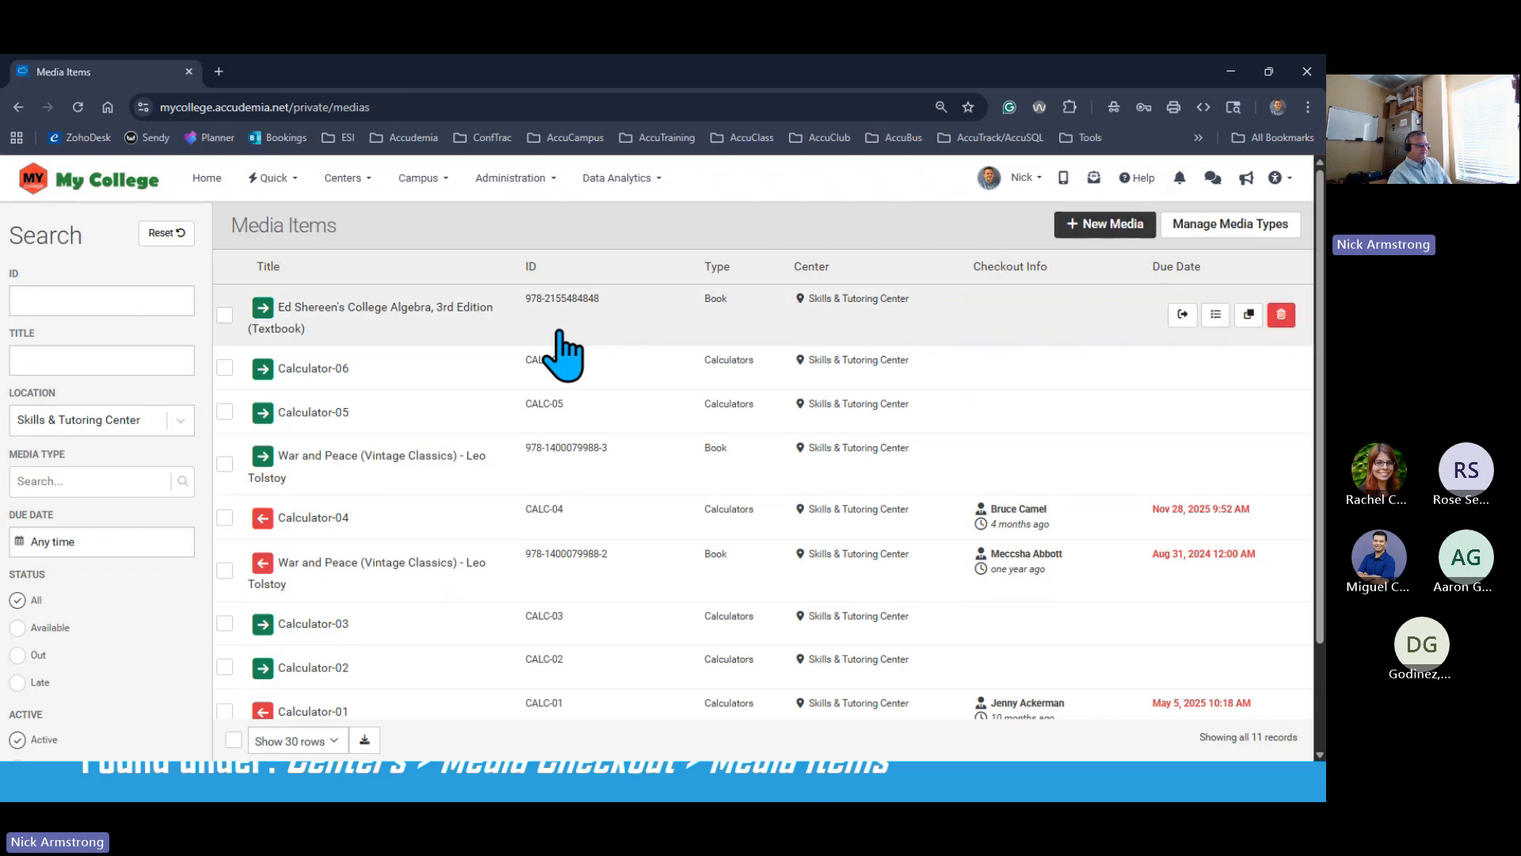
Start a new media item with Beach Ball #1 as both its ID and its title
left_click(1094, 225)
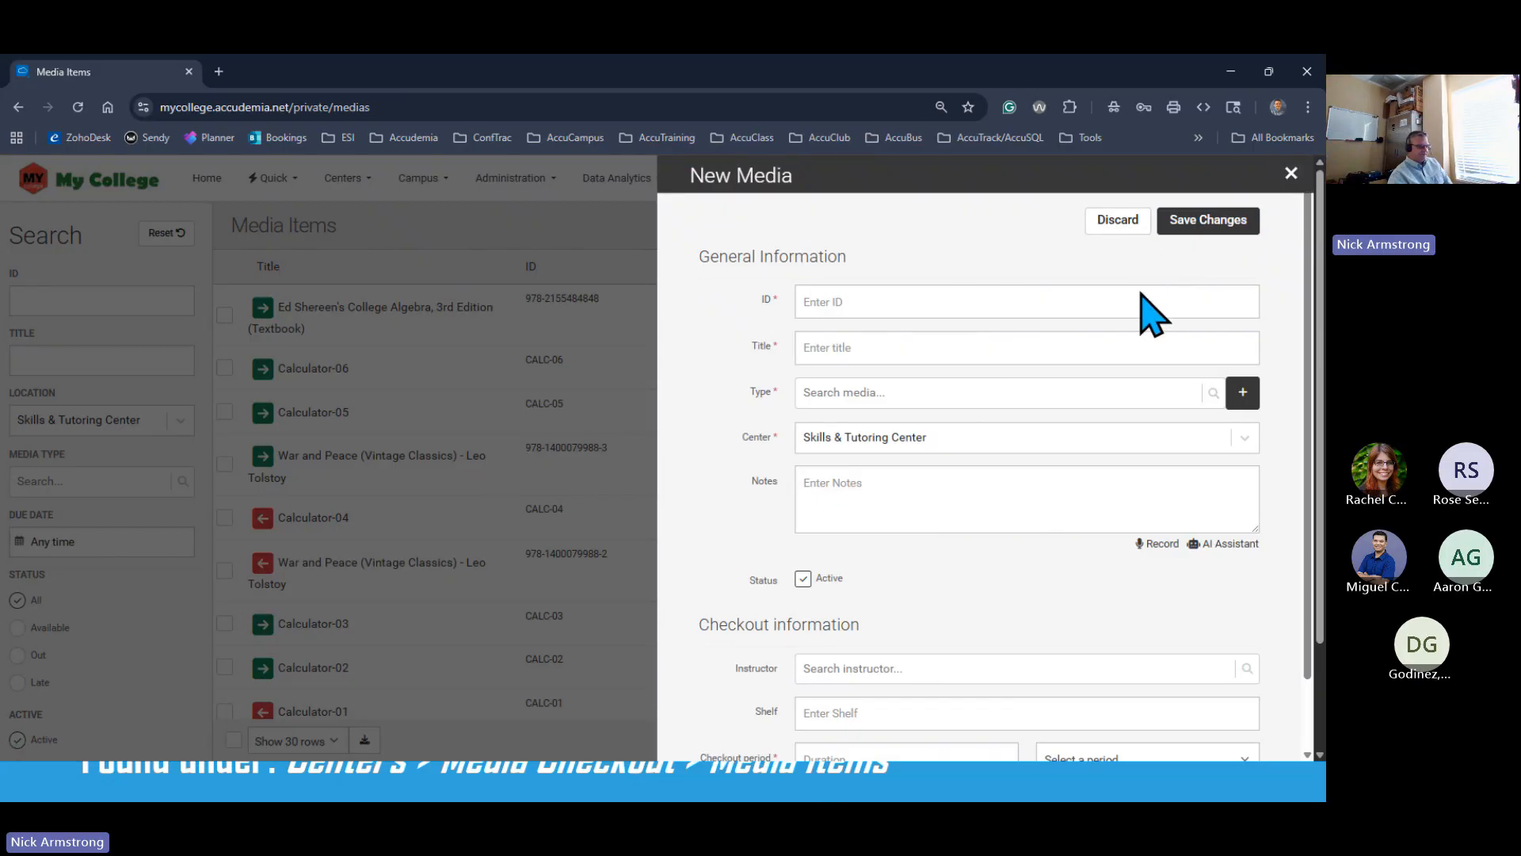
left_click(824, 302)
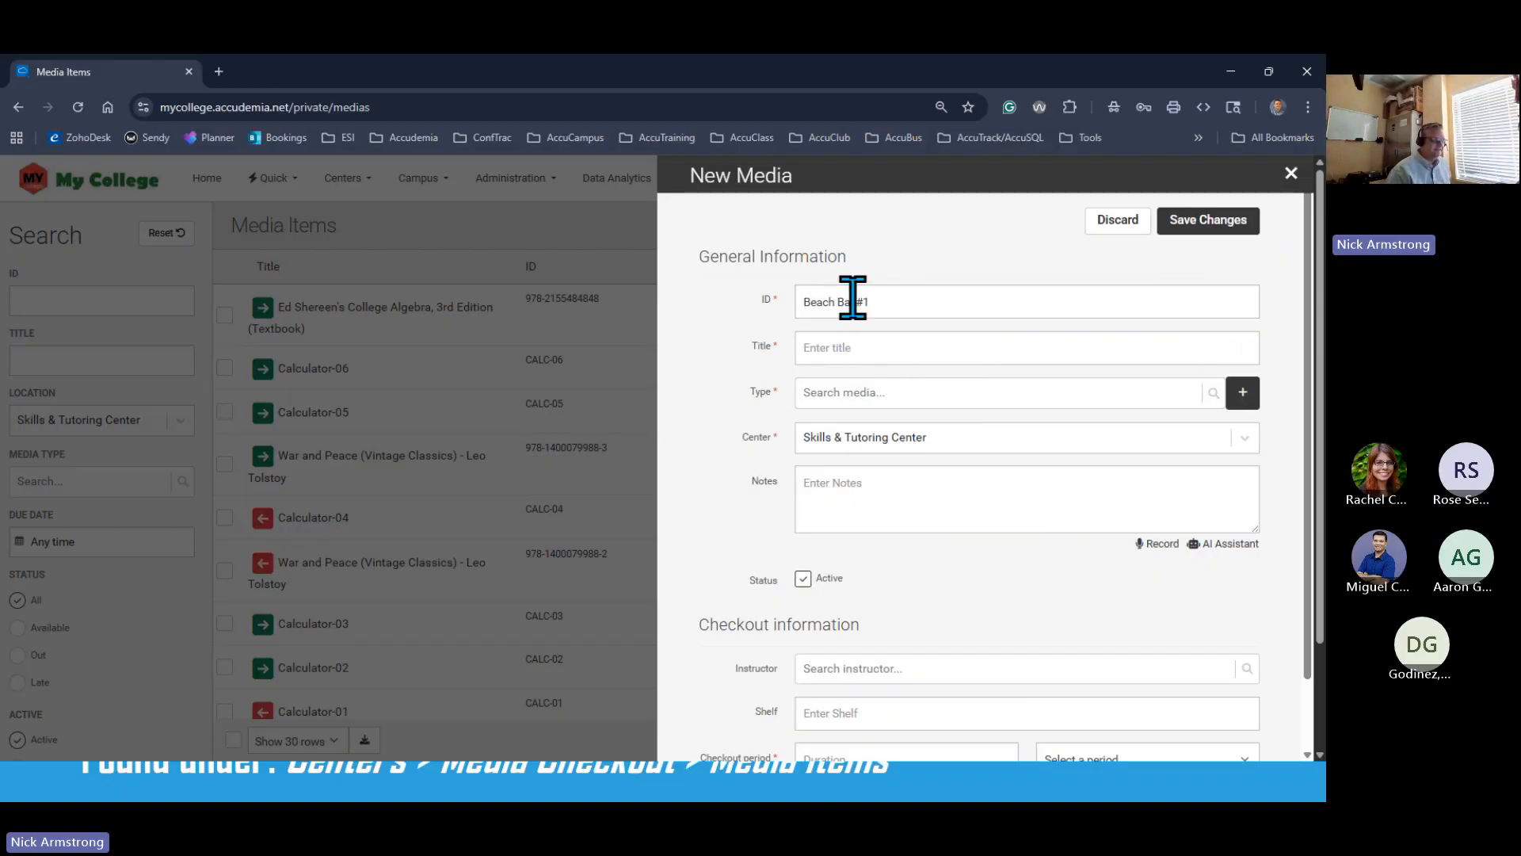
left_click(852, 302)
type("l")
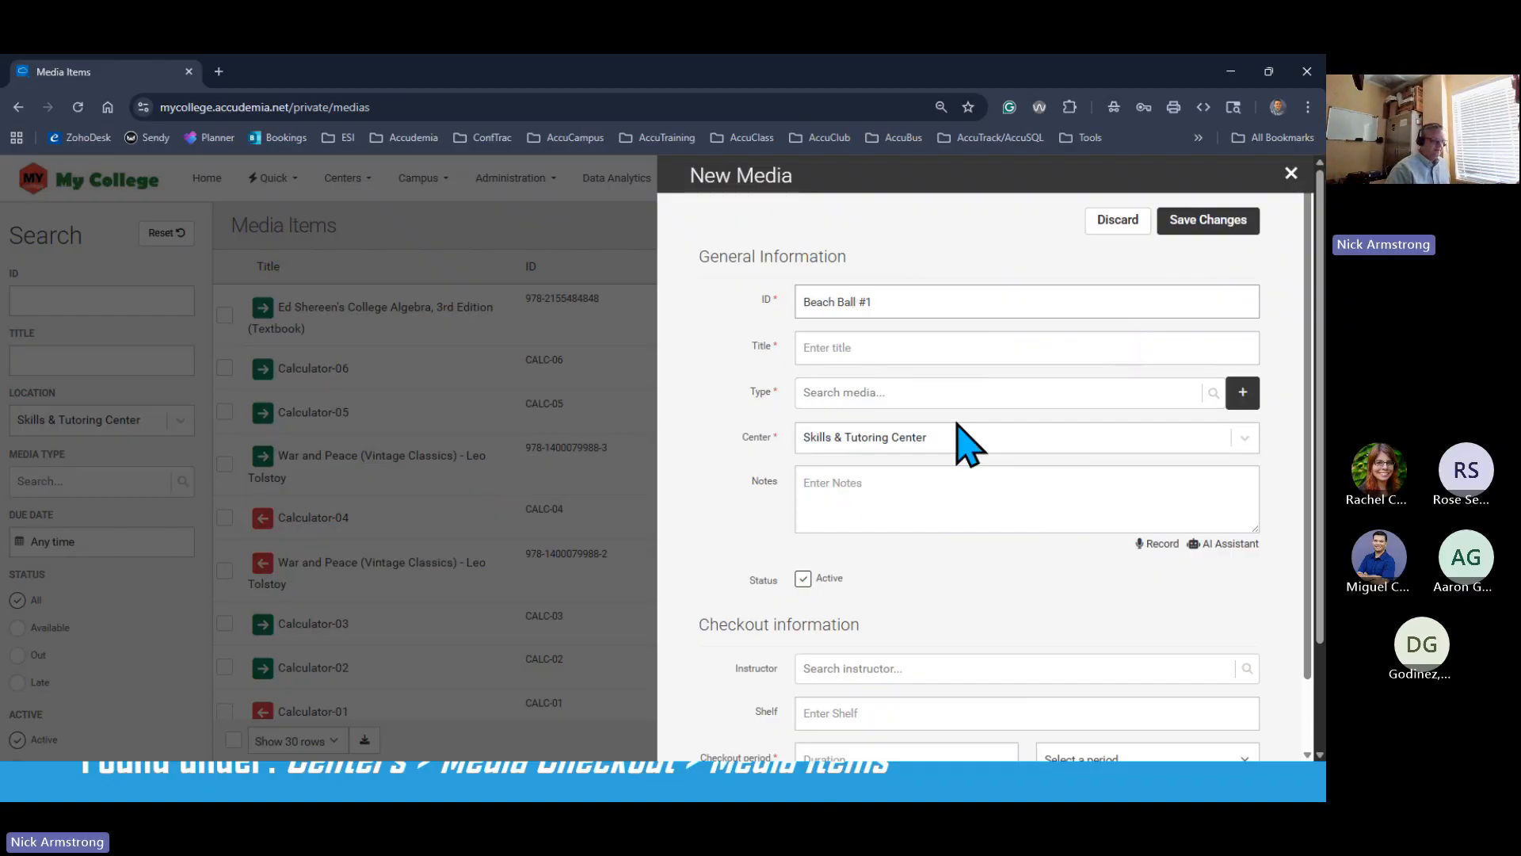
key("Tab")
key("shift+Tab")
key("ctrl+c")
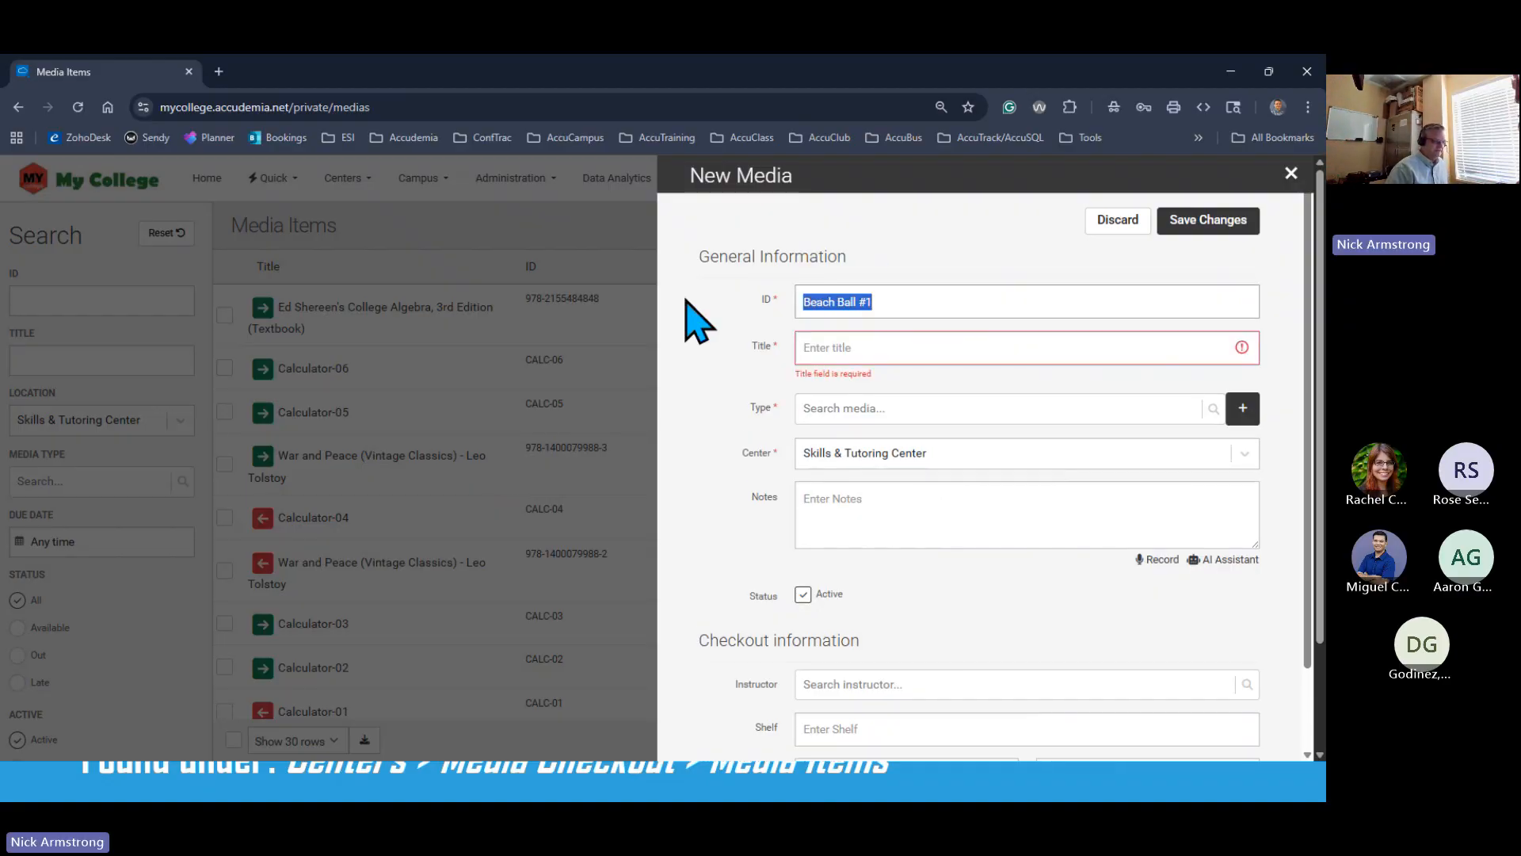
left_click(831, 349)
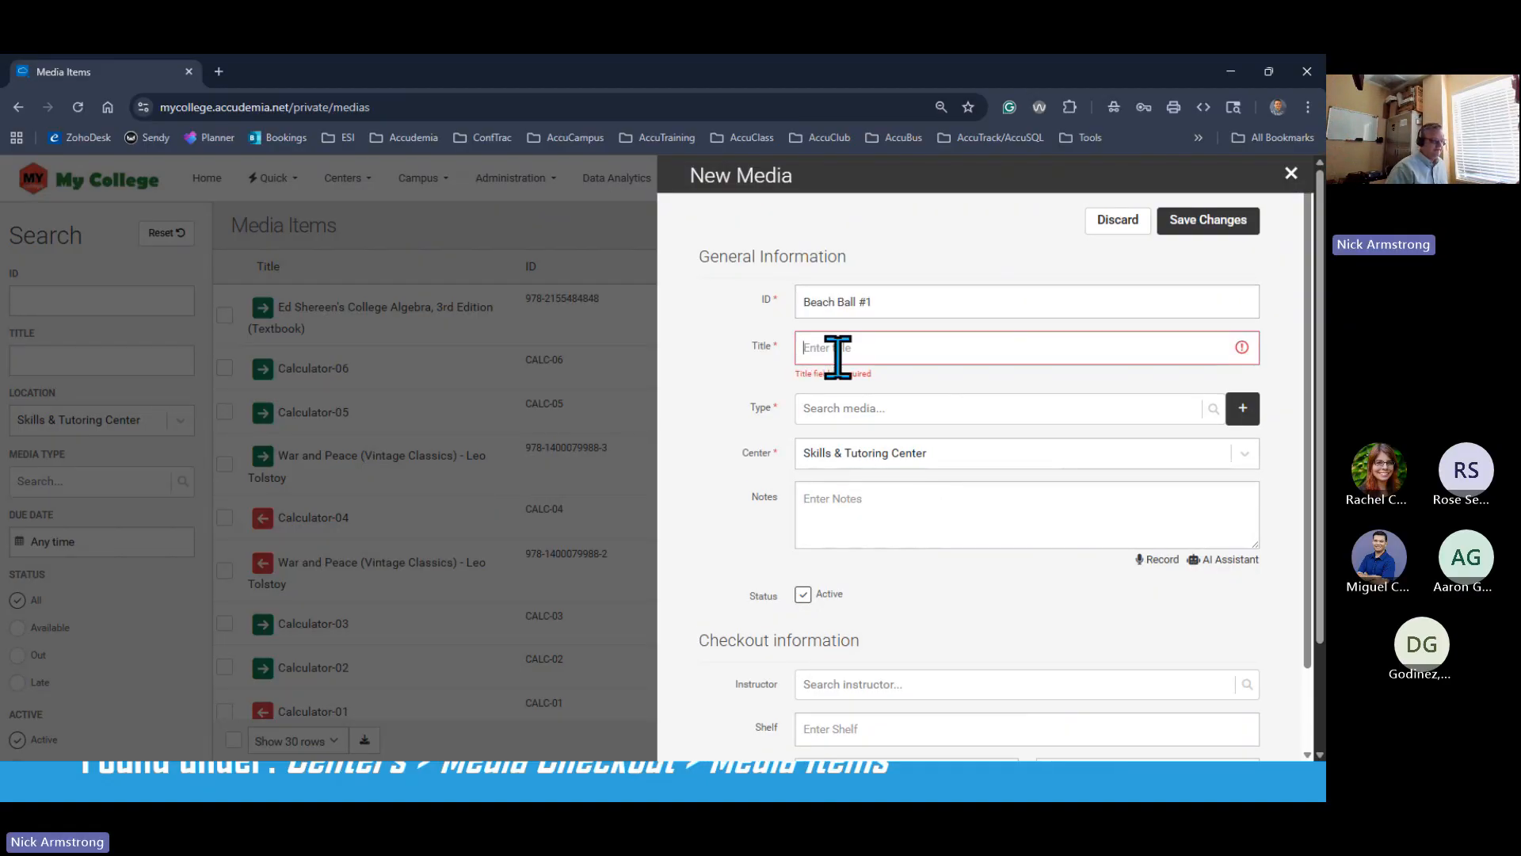
key("ctrl+v")
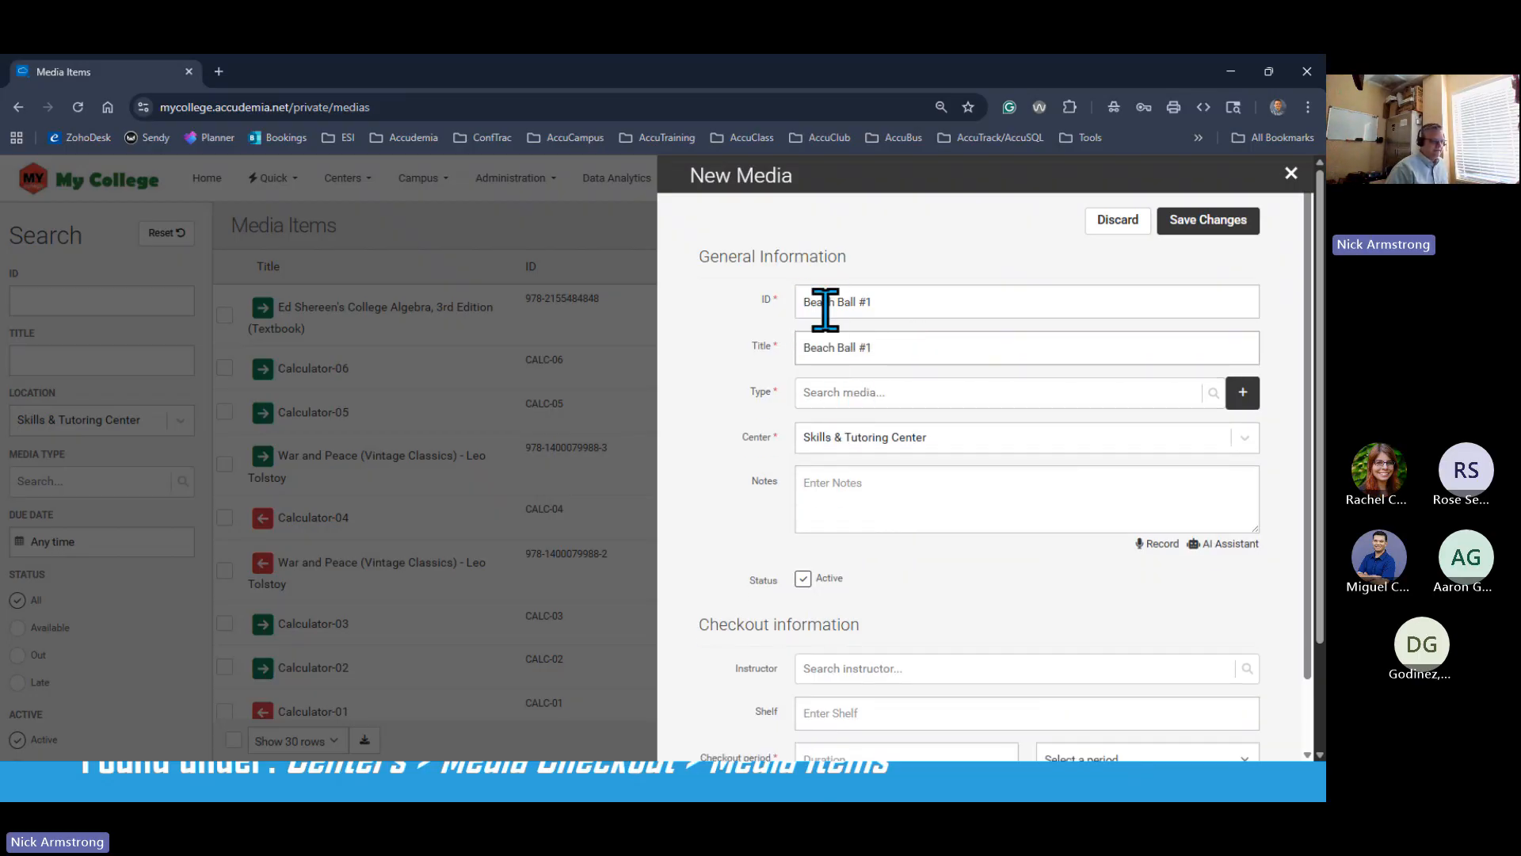
Assign the Beach Balls type to the new media item and leave its status active
left_click(846, 398)
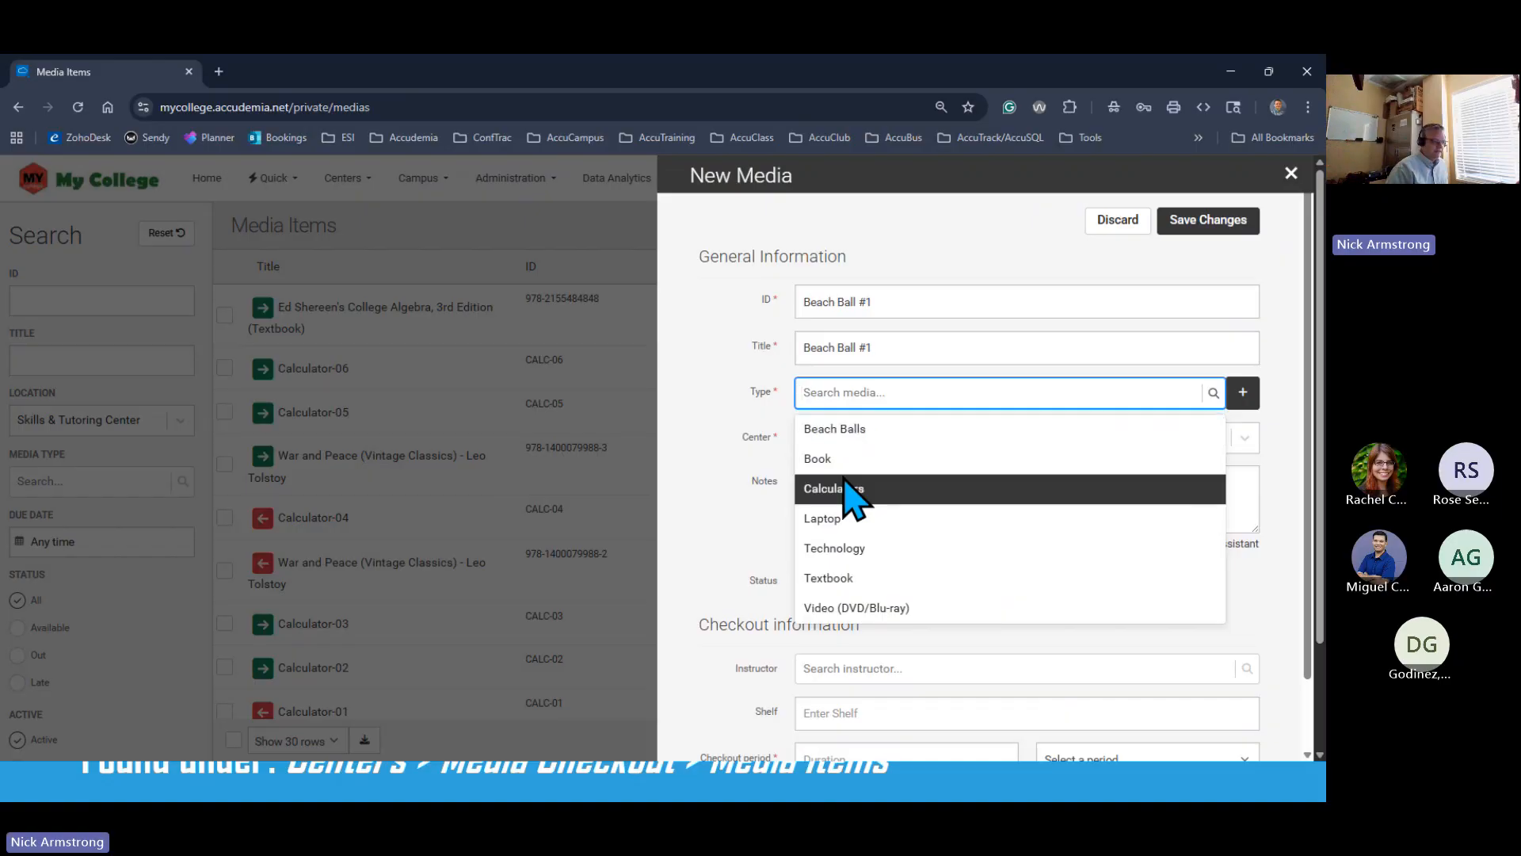
left_click(856, 435)
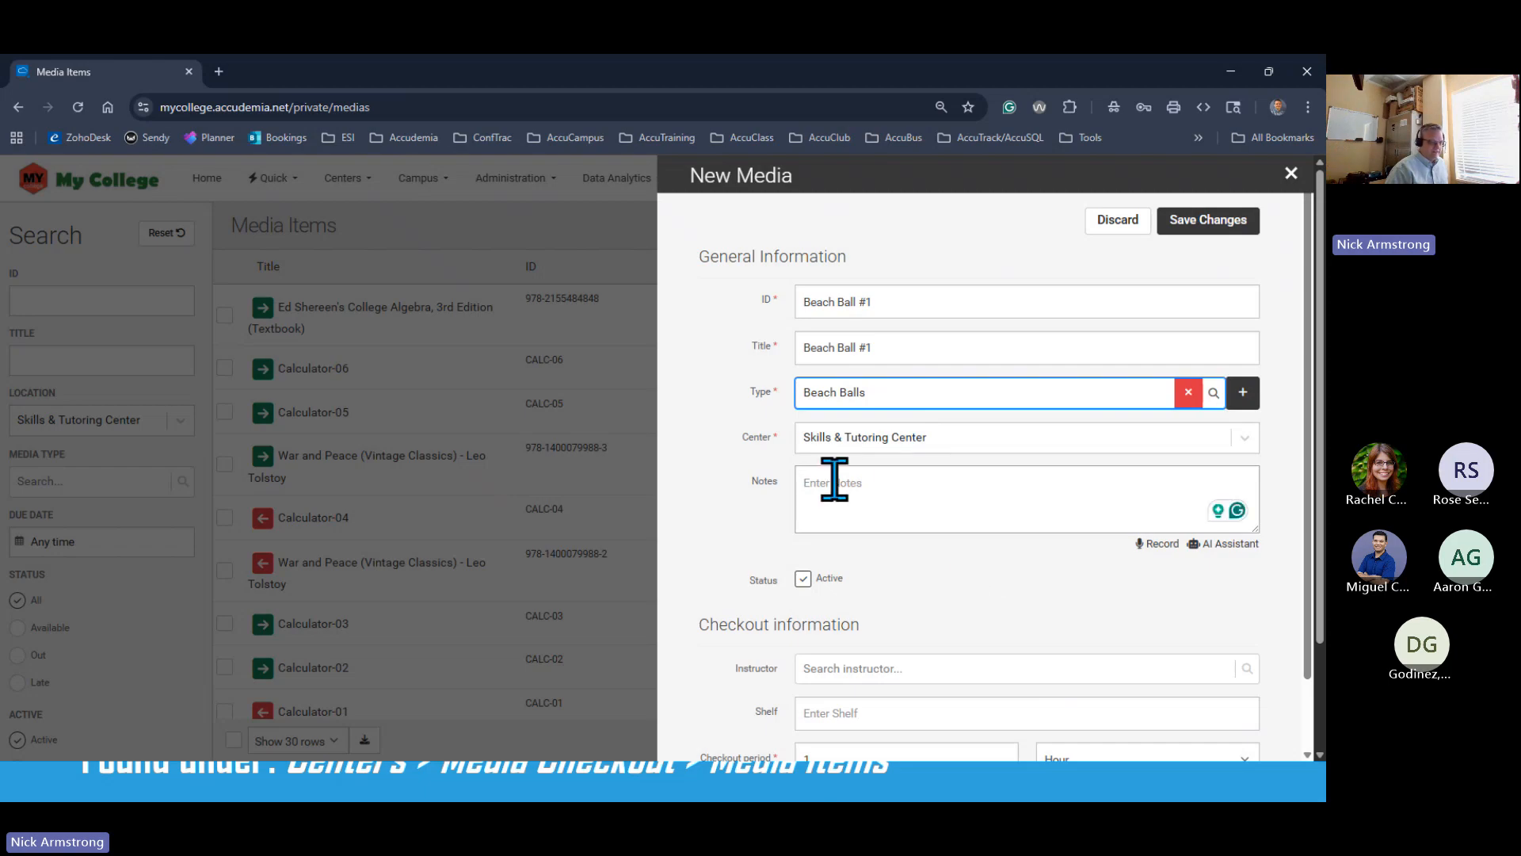
left_click(803, 578)
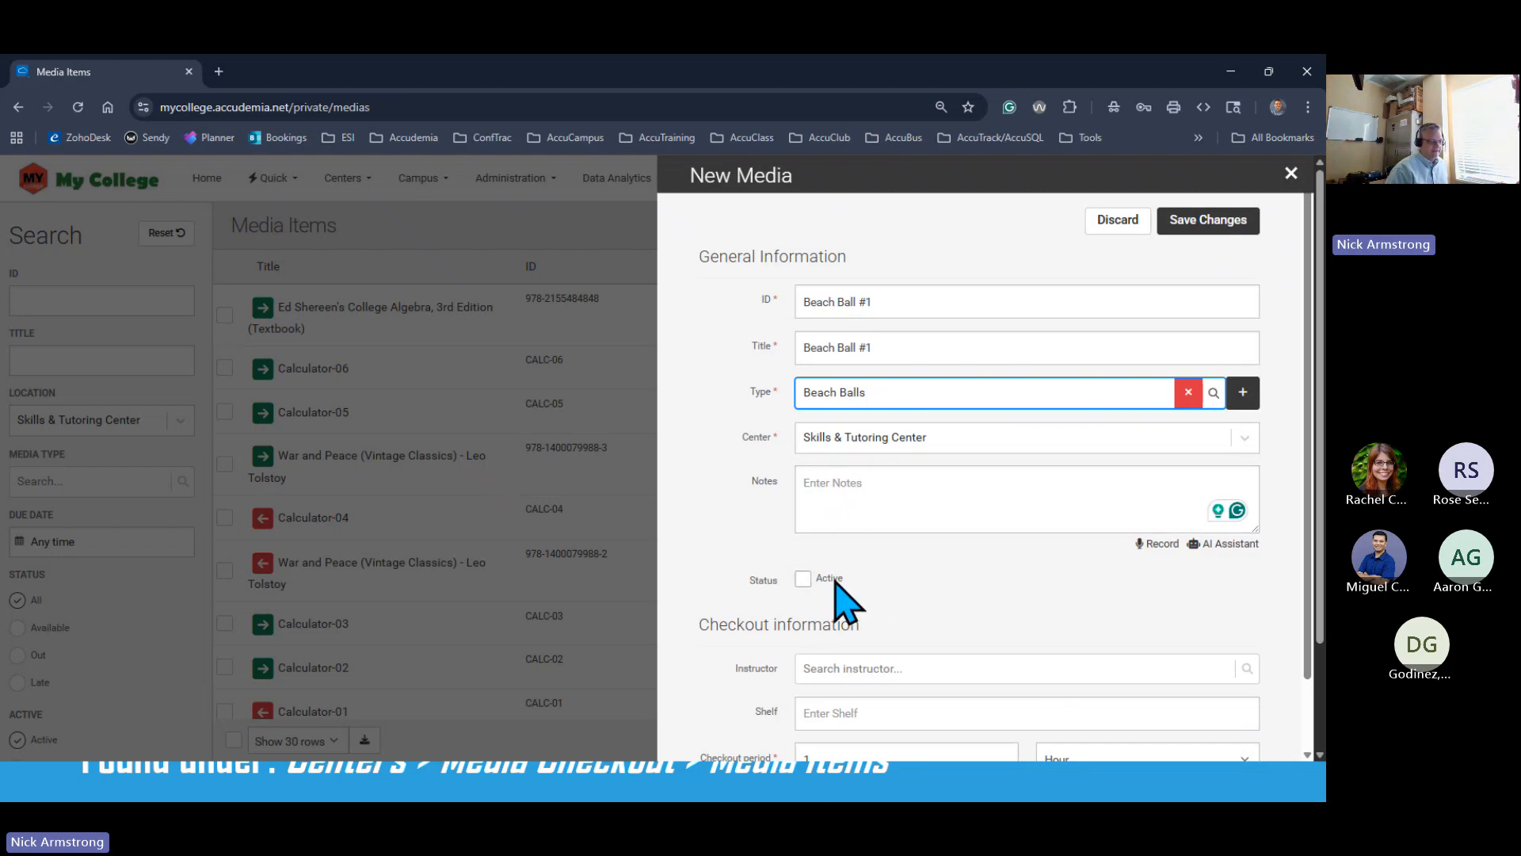
left_click(804, 579)
Set the new media item's checkout period to 2 hours and review the form's entries
scroll(878, 574, "down", 2)
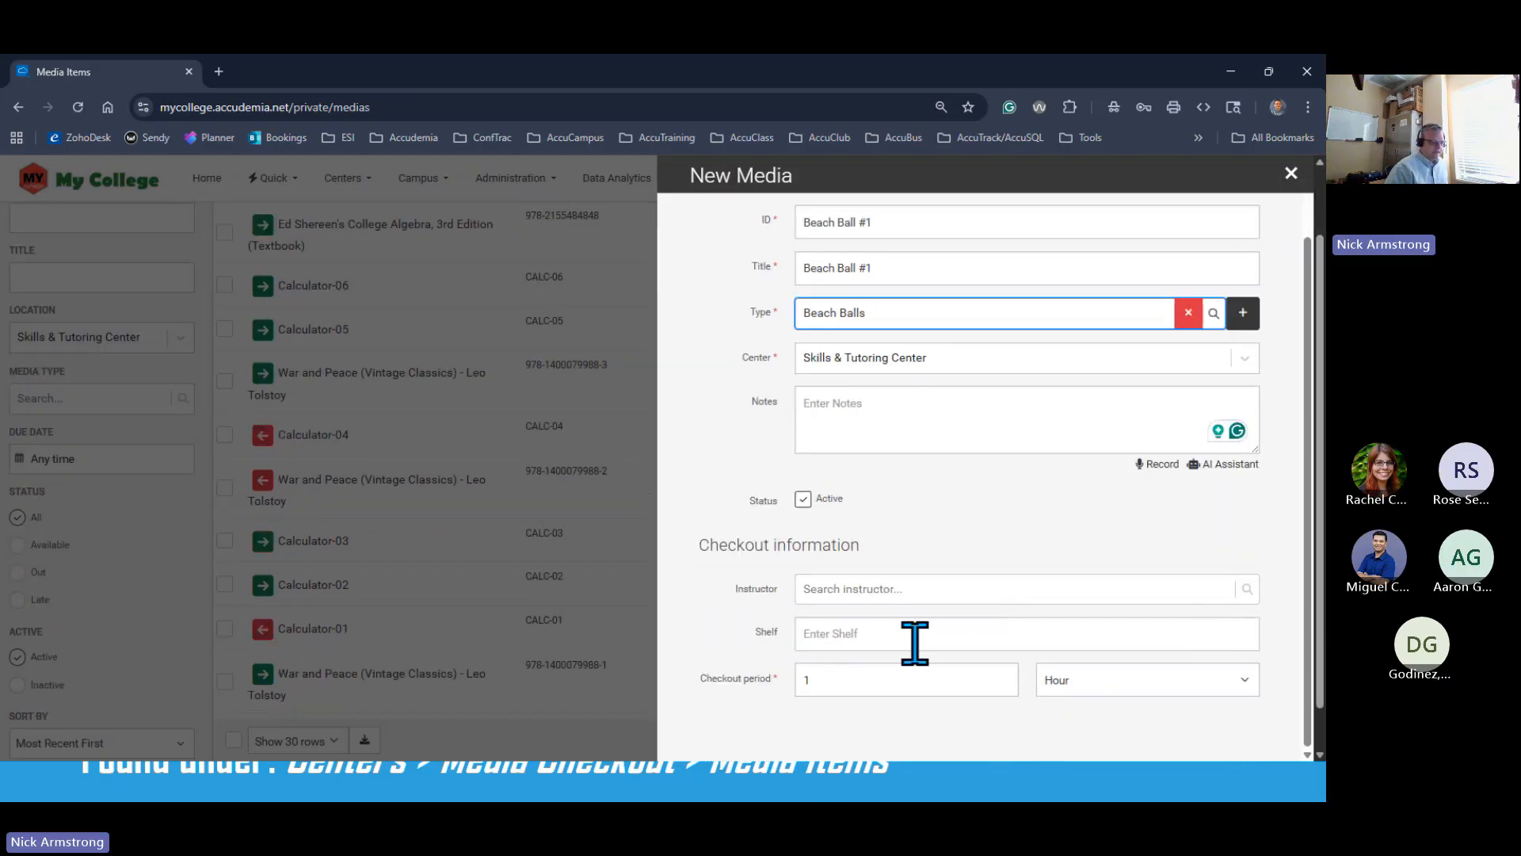
double_click(855, 682)
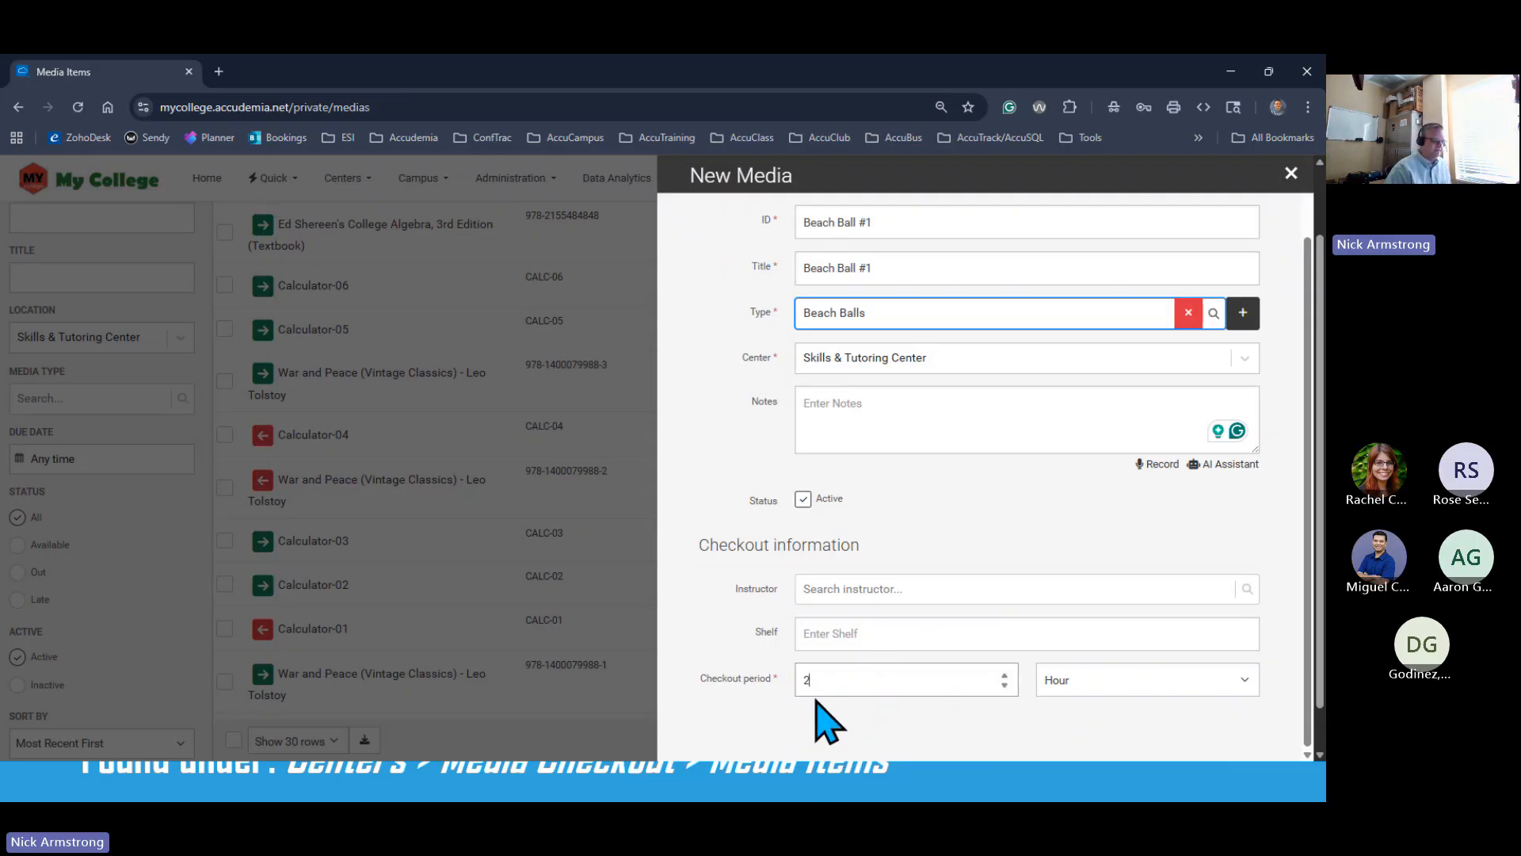
scroll(1008, 597, "up", 2)
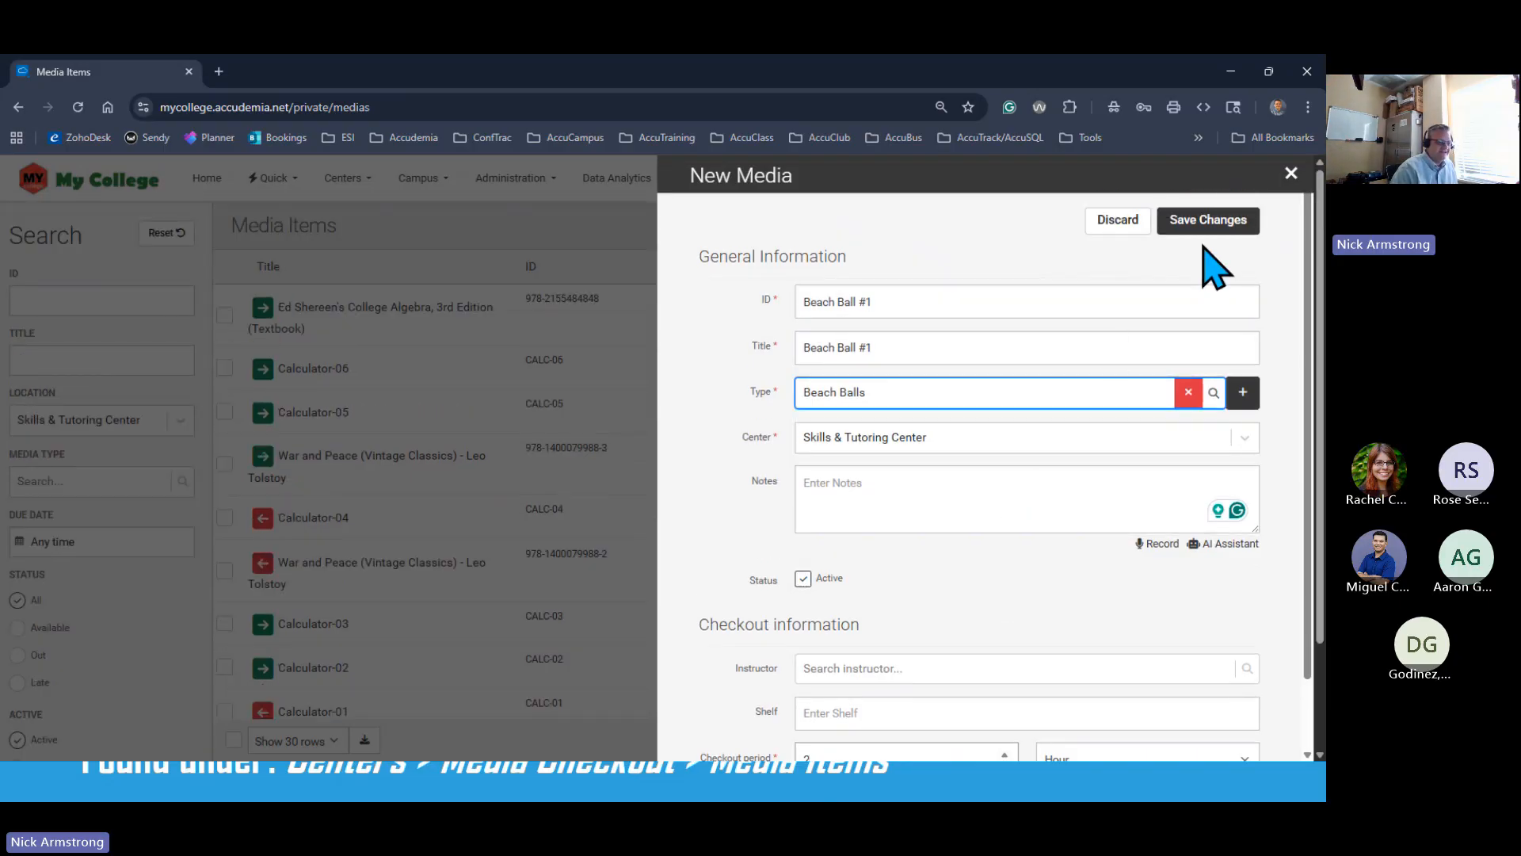
scroll(950, 638, "down", 2)
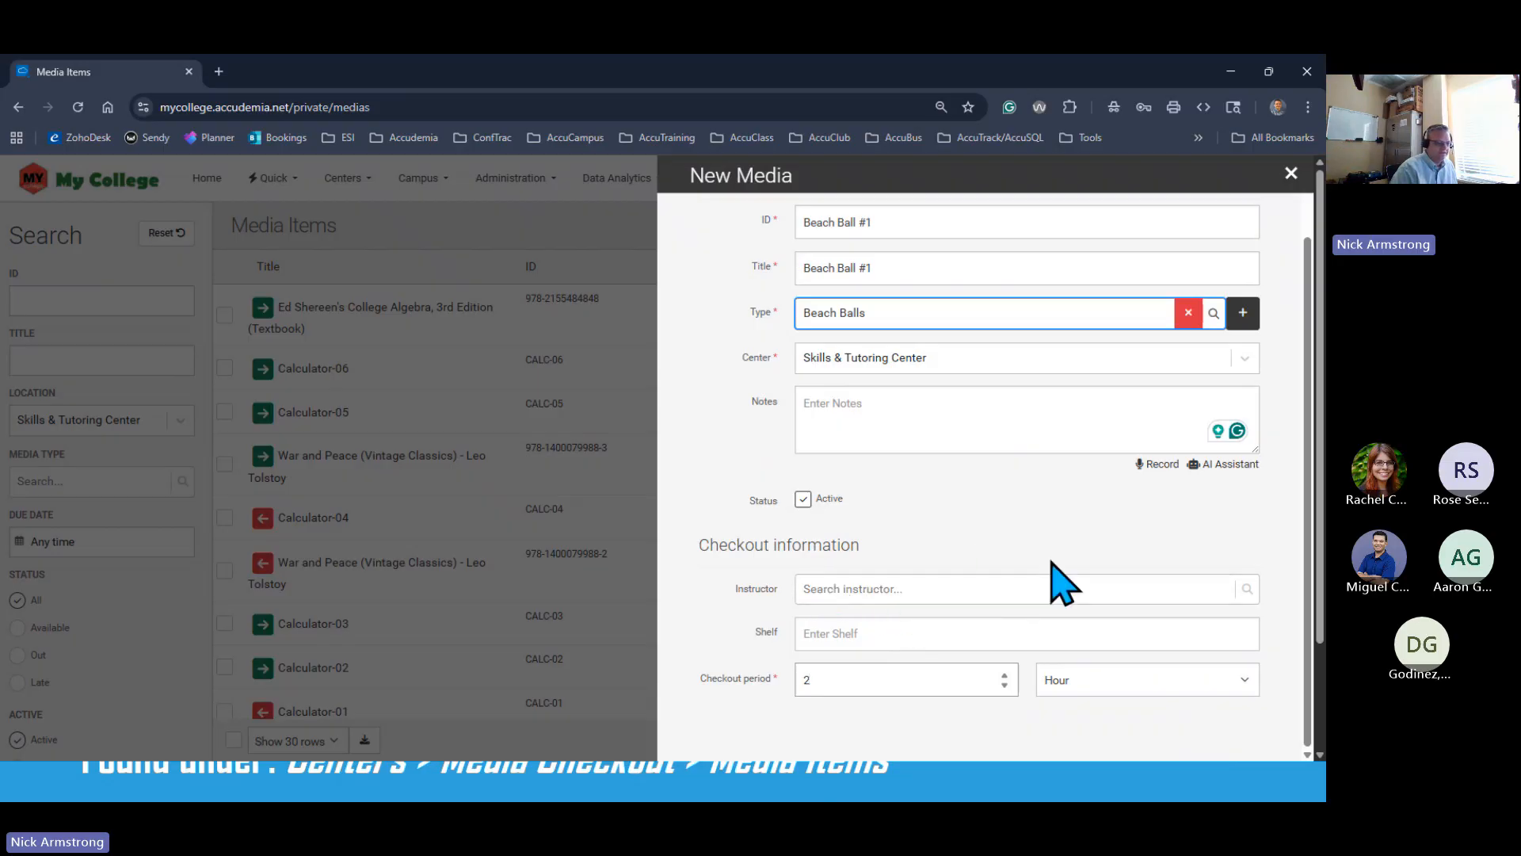
scroll(1113, 543, "up", 1)
scroll(1113, 543, "up", 1)
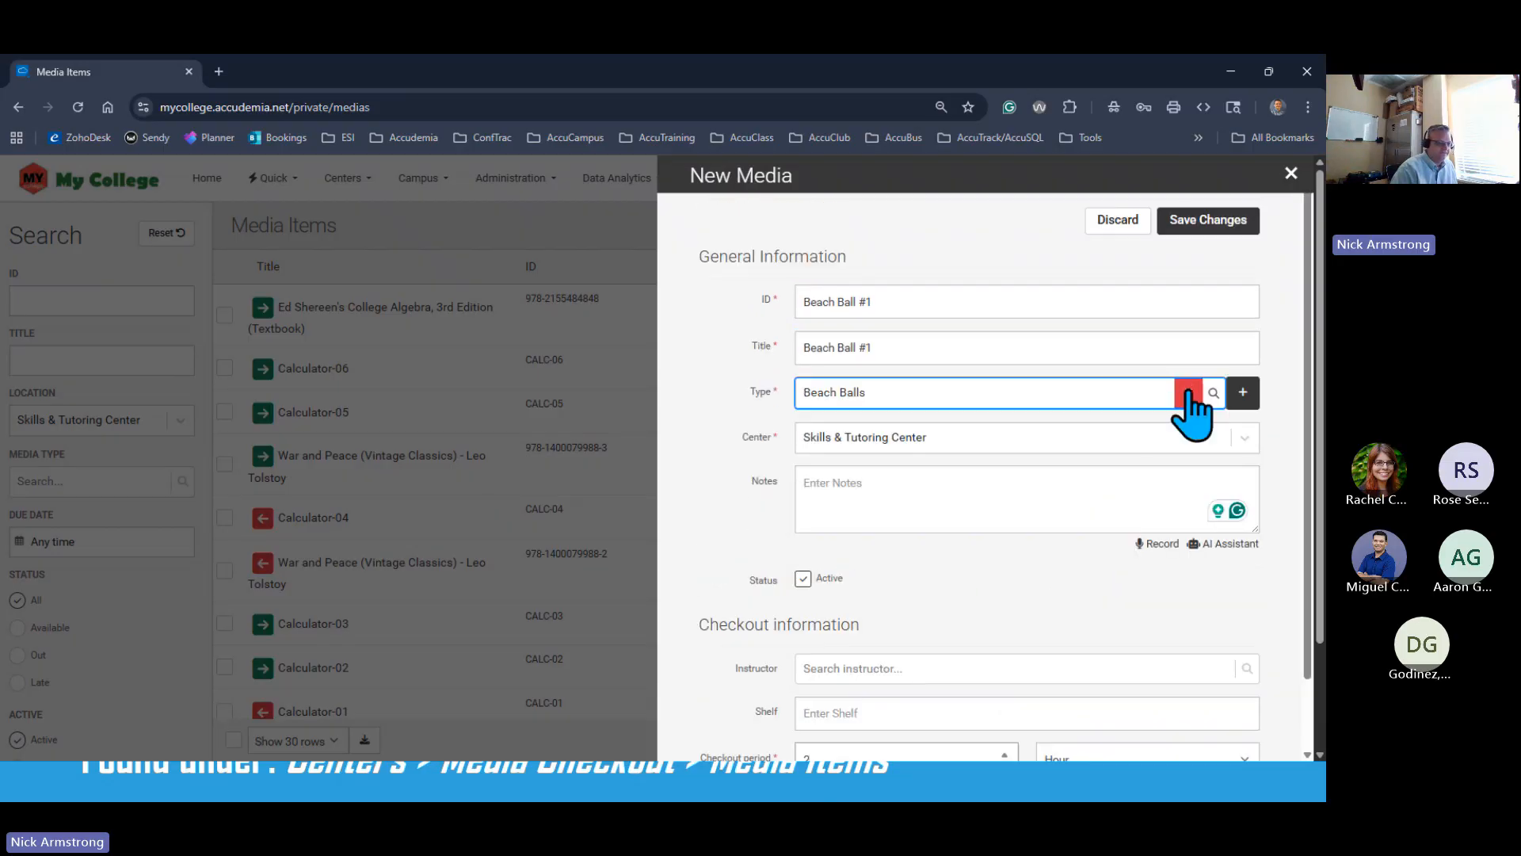
Save the new media item and filter the media items list by the Beach Balls type
left_click(1210, 222)
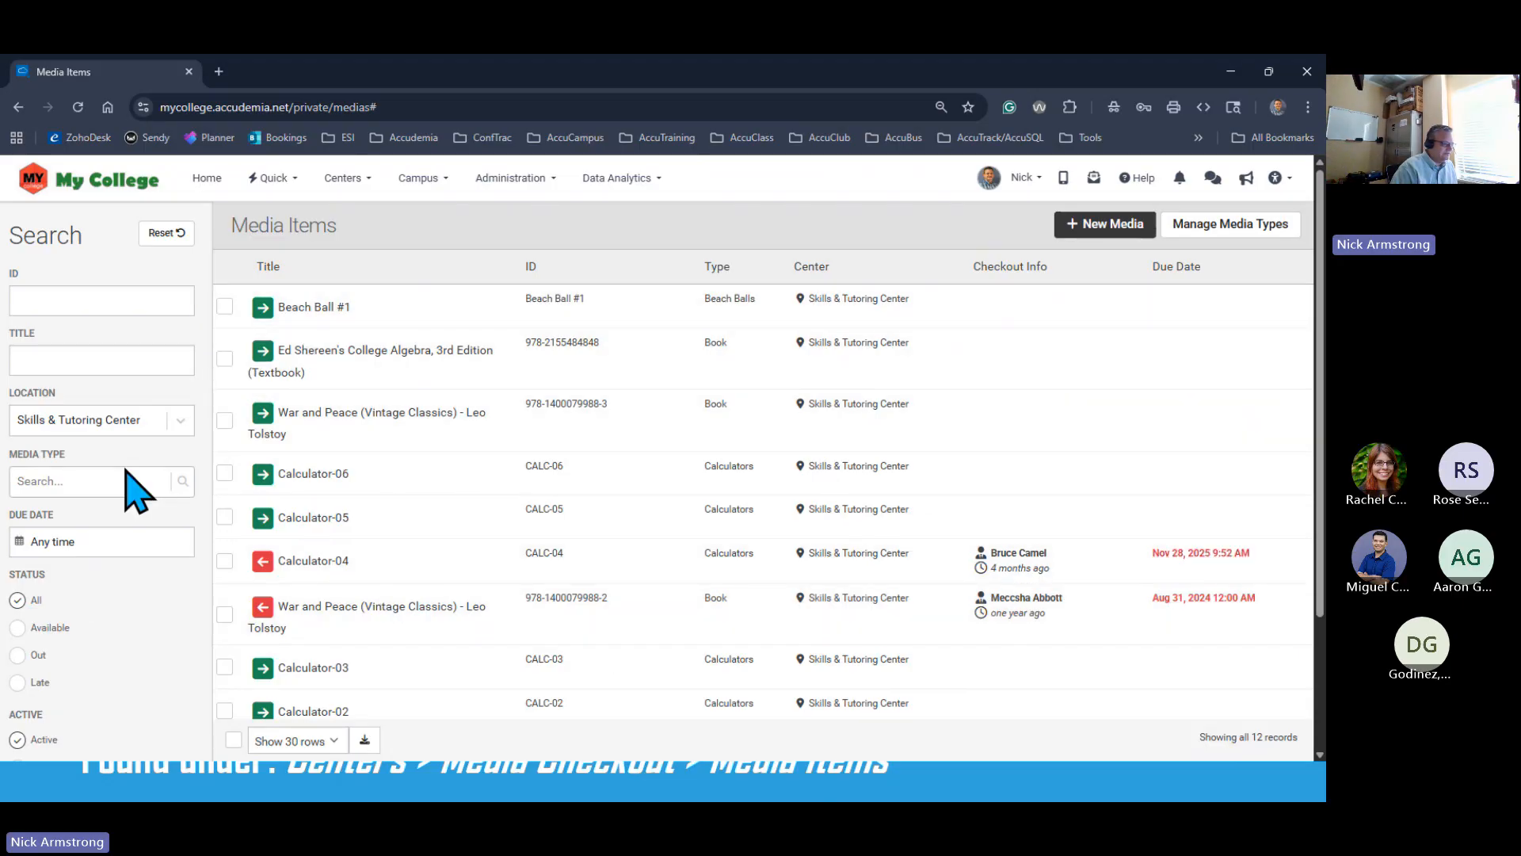
left_click(184, 485)
left_click(106, 516)
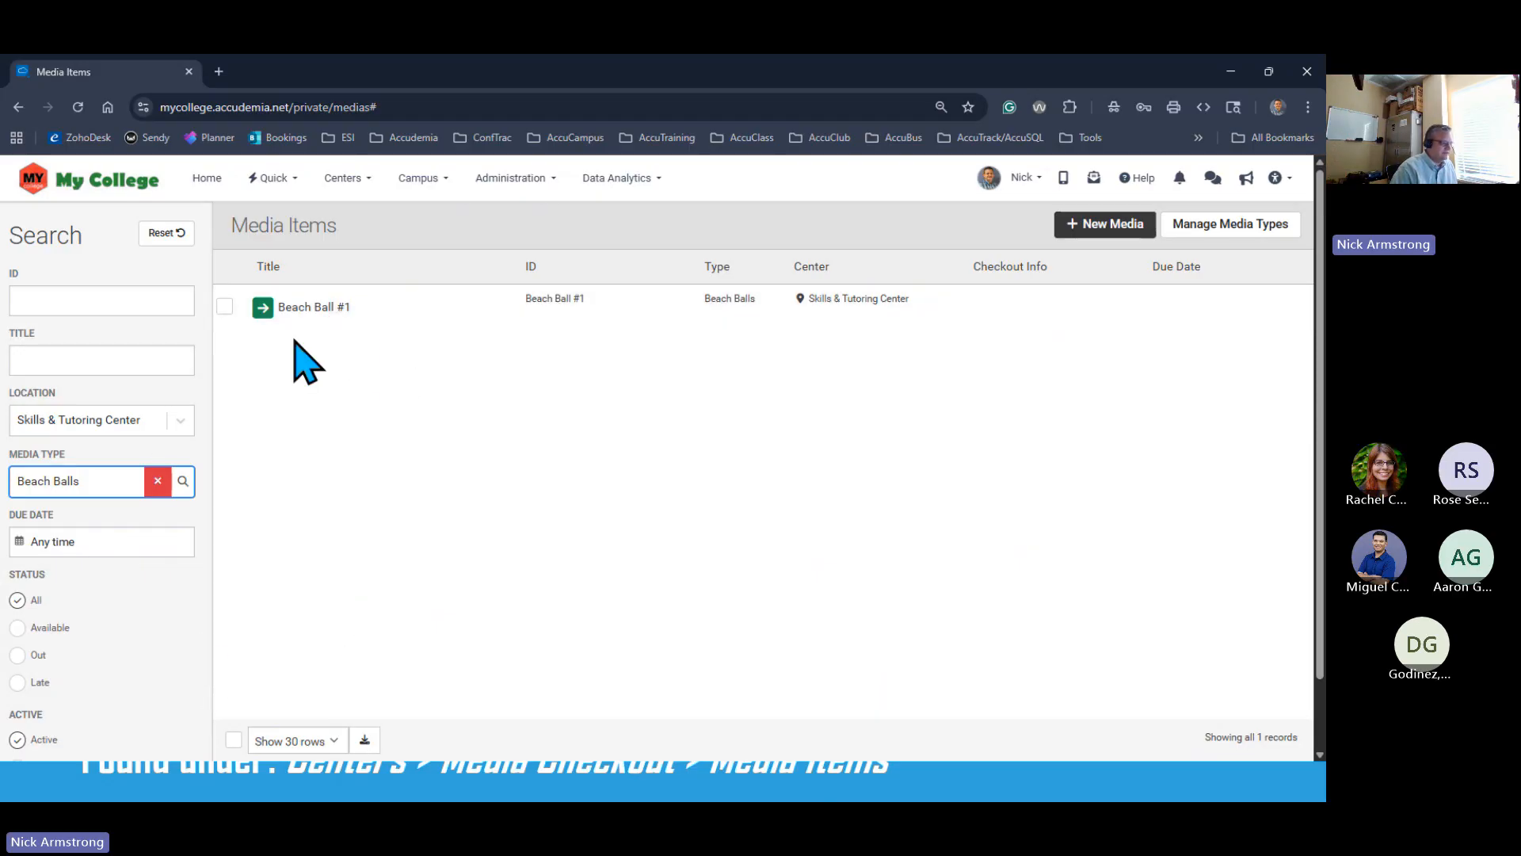
left_click(1234, 70)
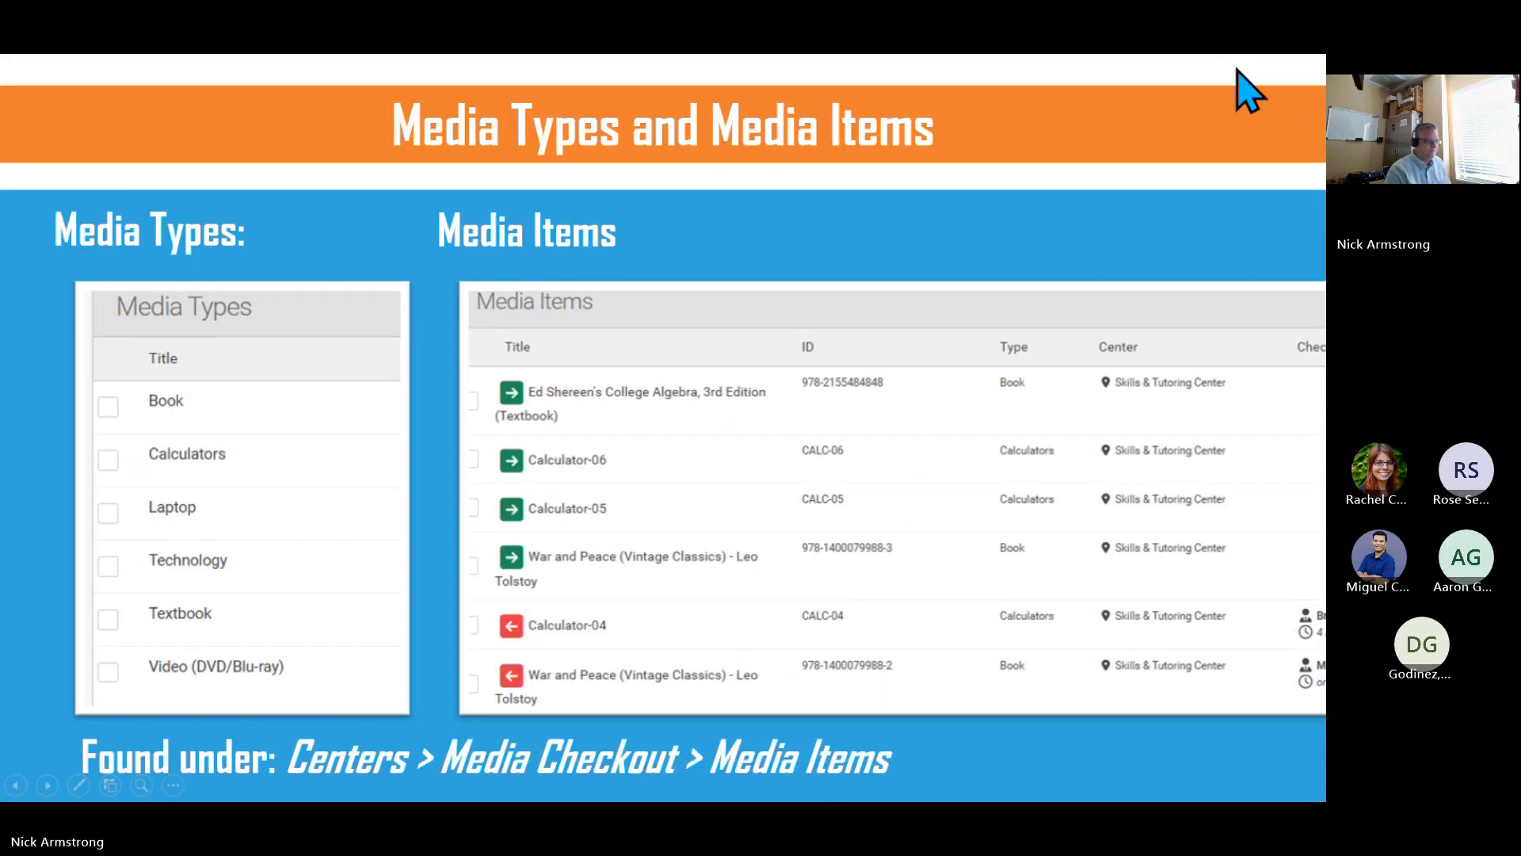
left_click(935, 206)
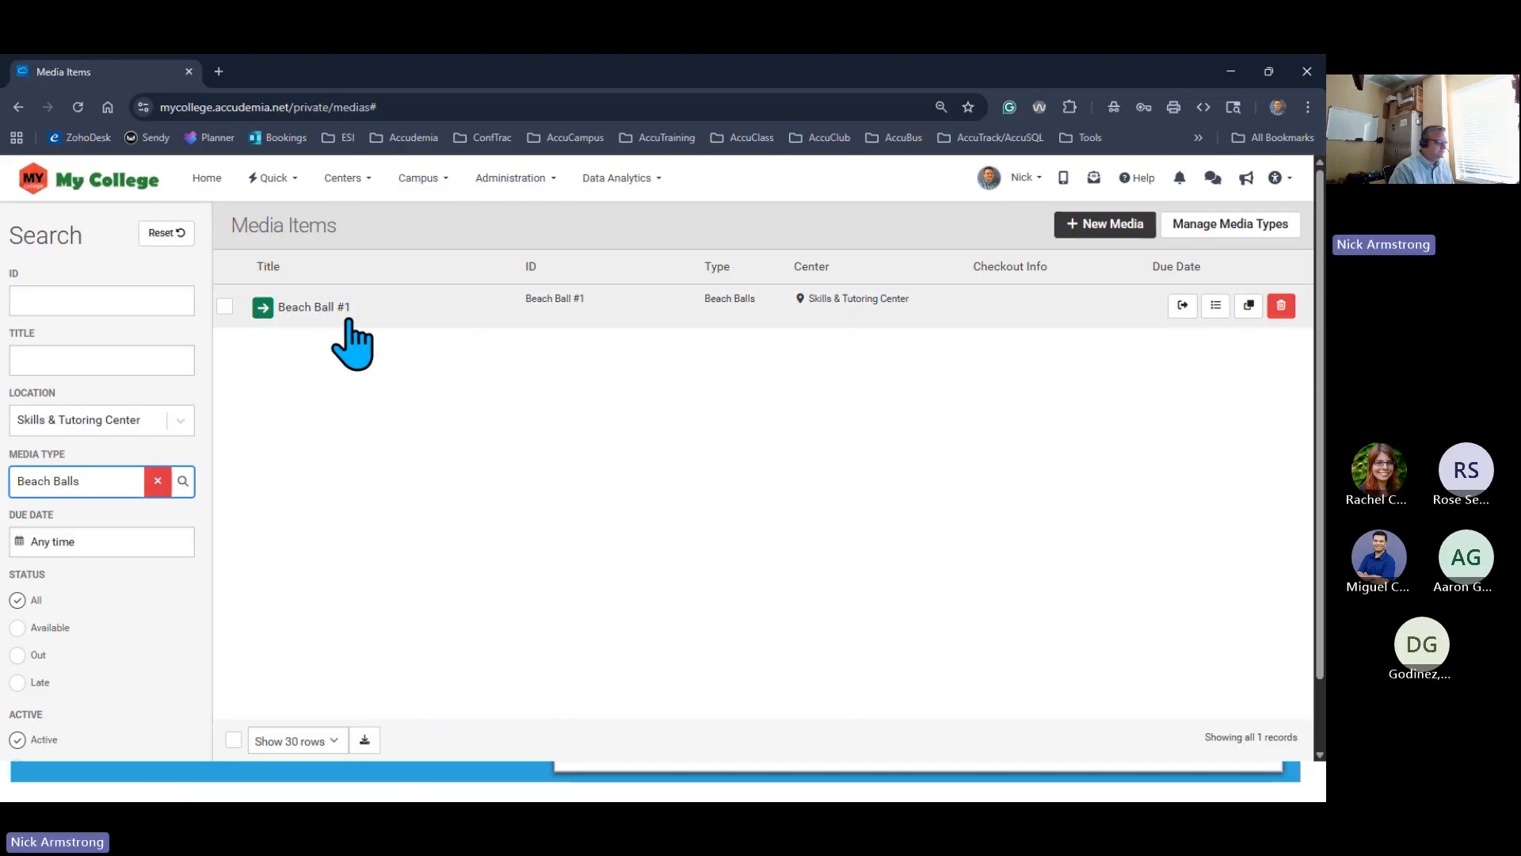
Copy the Beach Ball #1 title from the media items list and clear the media type filter
left_click_drag(357, 307, 266, 309)
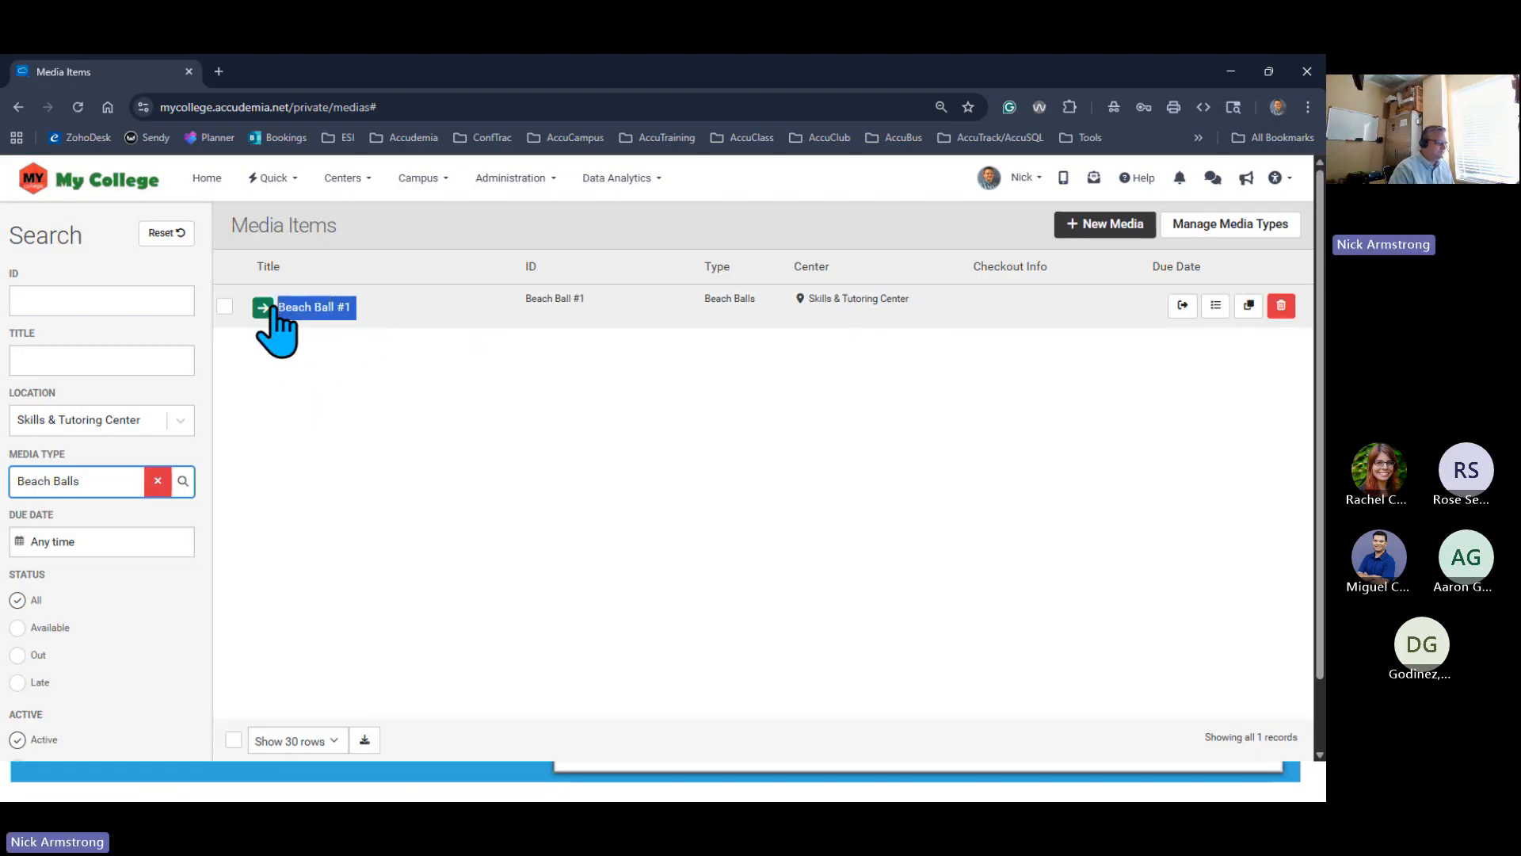
left_click(434, 467)
left_click(158, 481)
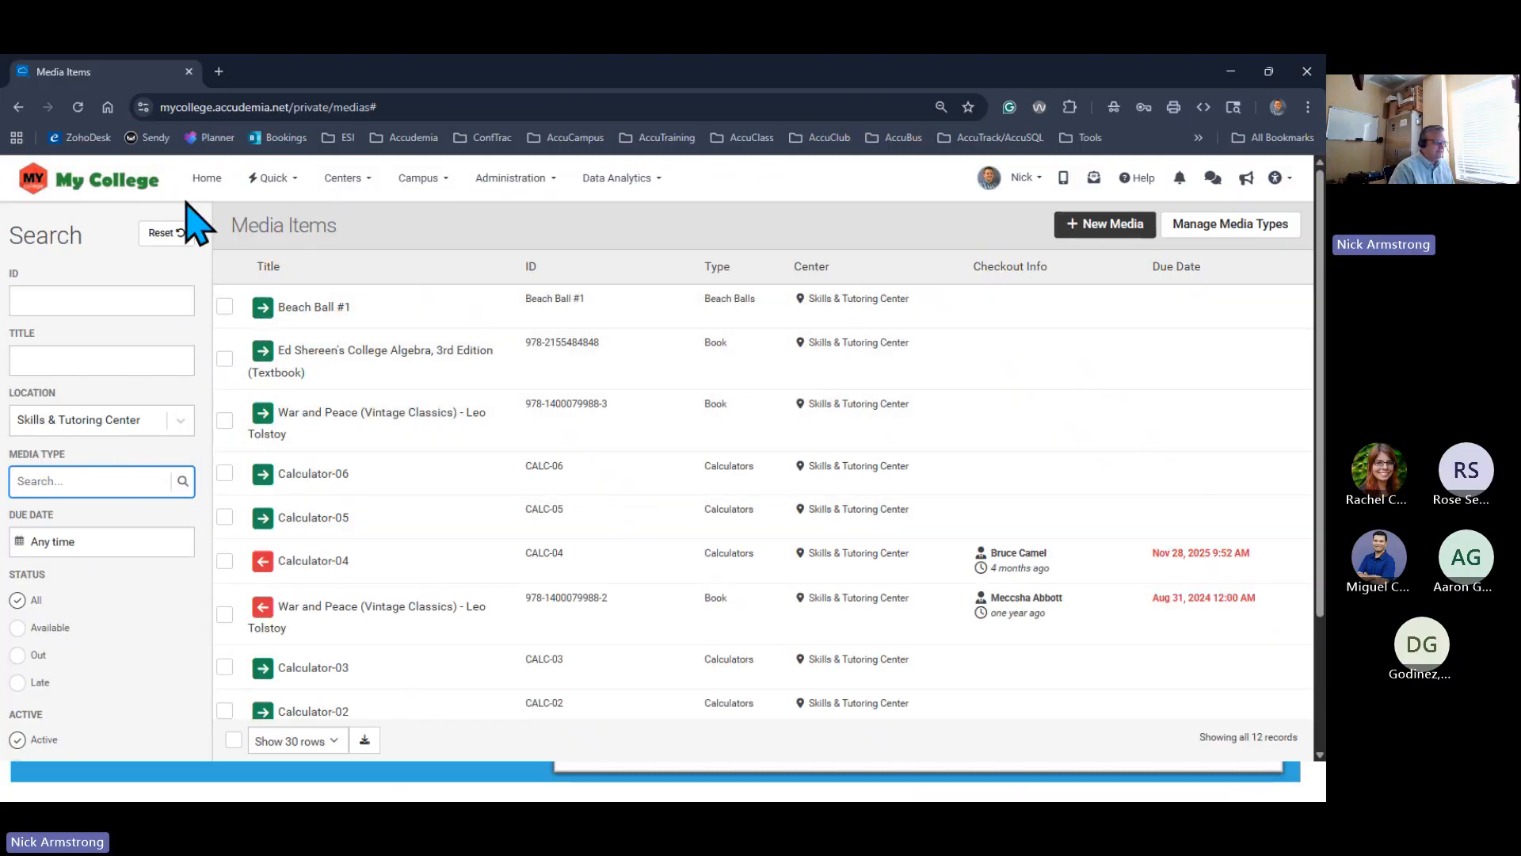
Open the Check Items In/Out page and look up the borrowing student by entering the student ID
left_click(294, 183)
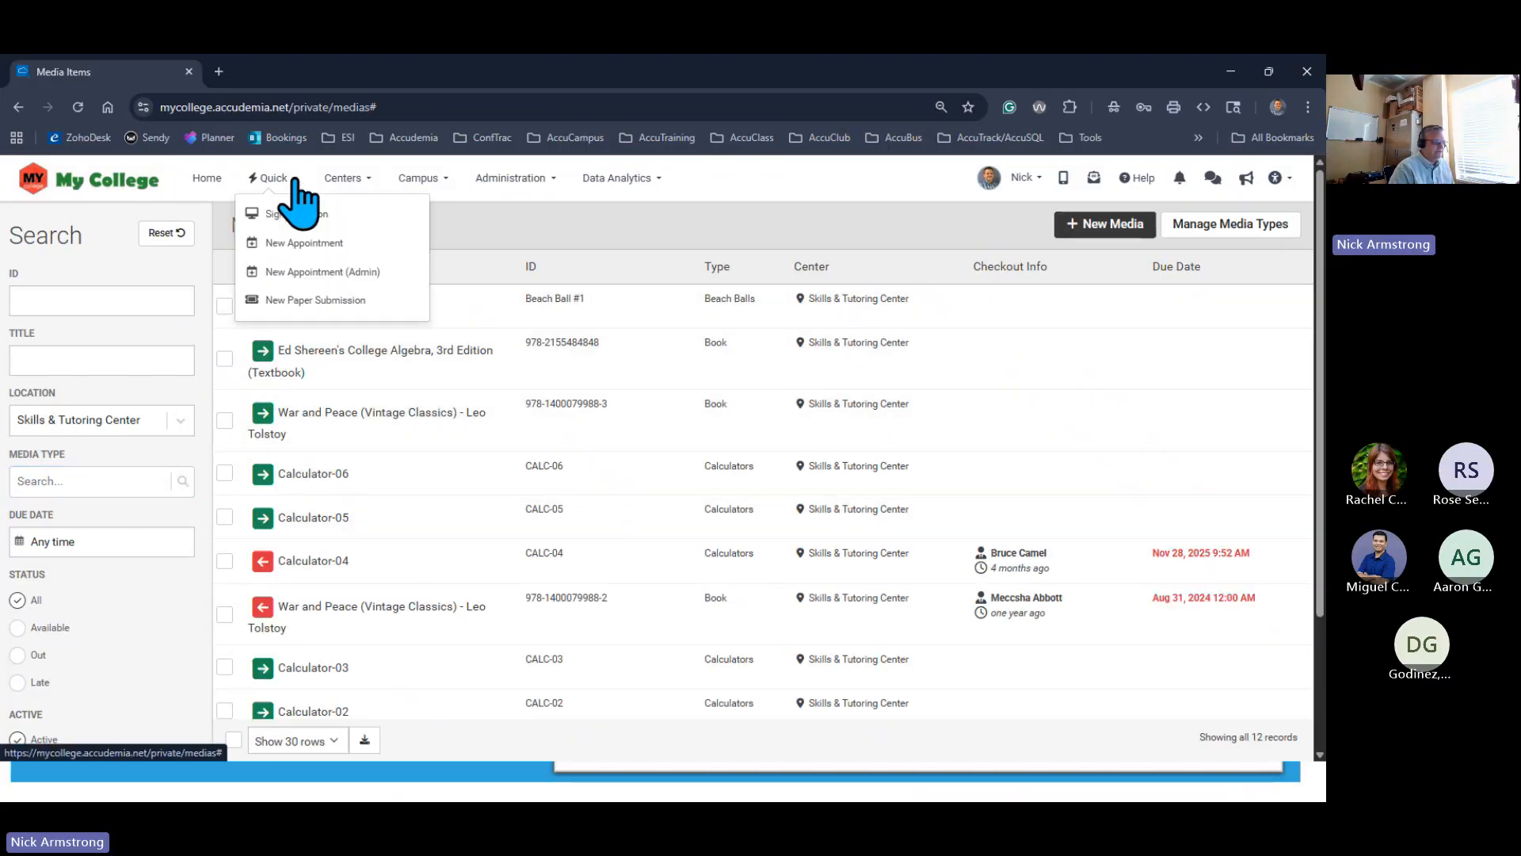
left_click(339, 185)
mouse_move(397, 418)
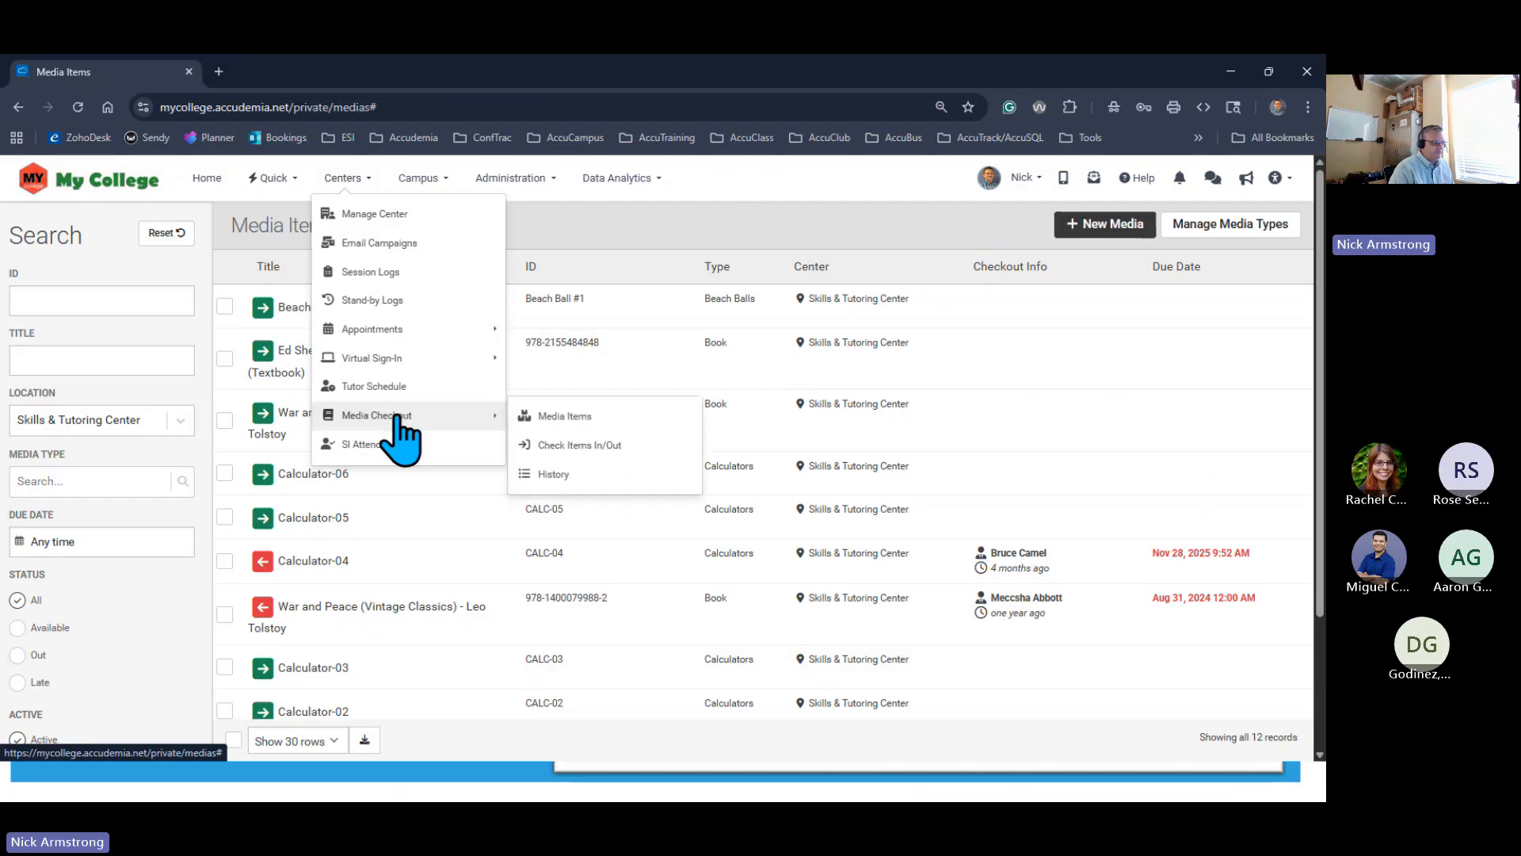
left_click(581, 447)
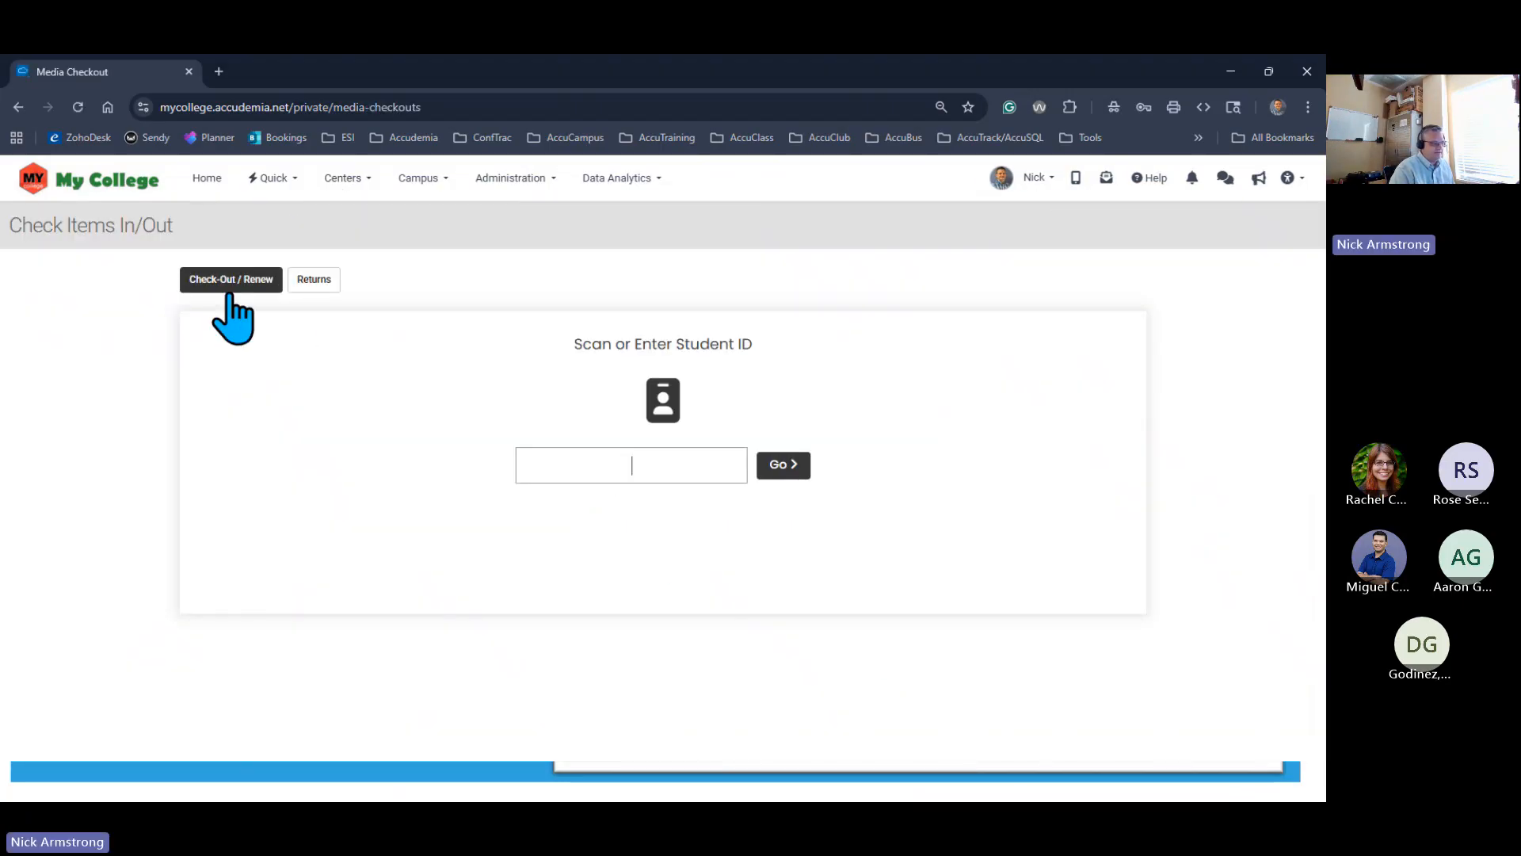
left_click(598, 474)
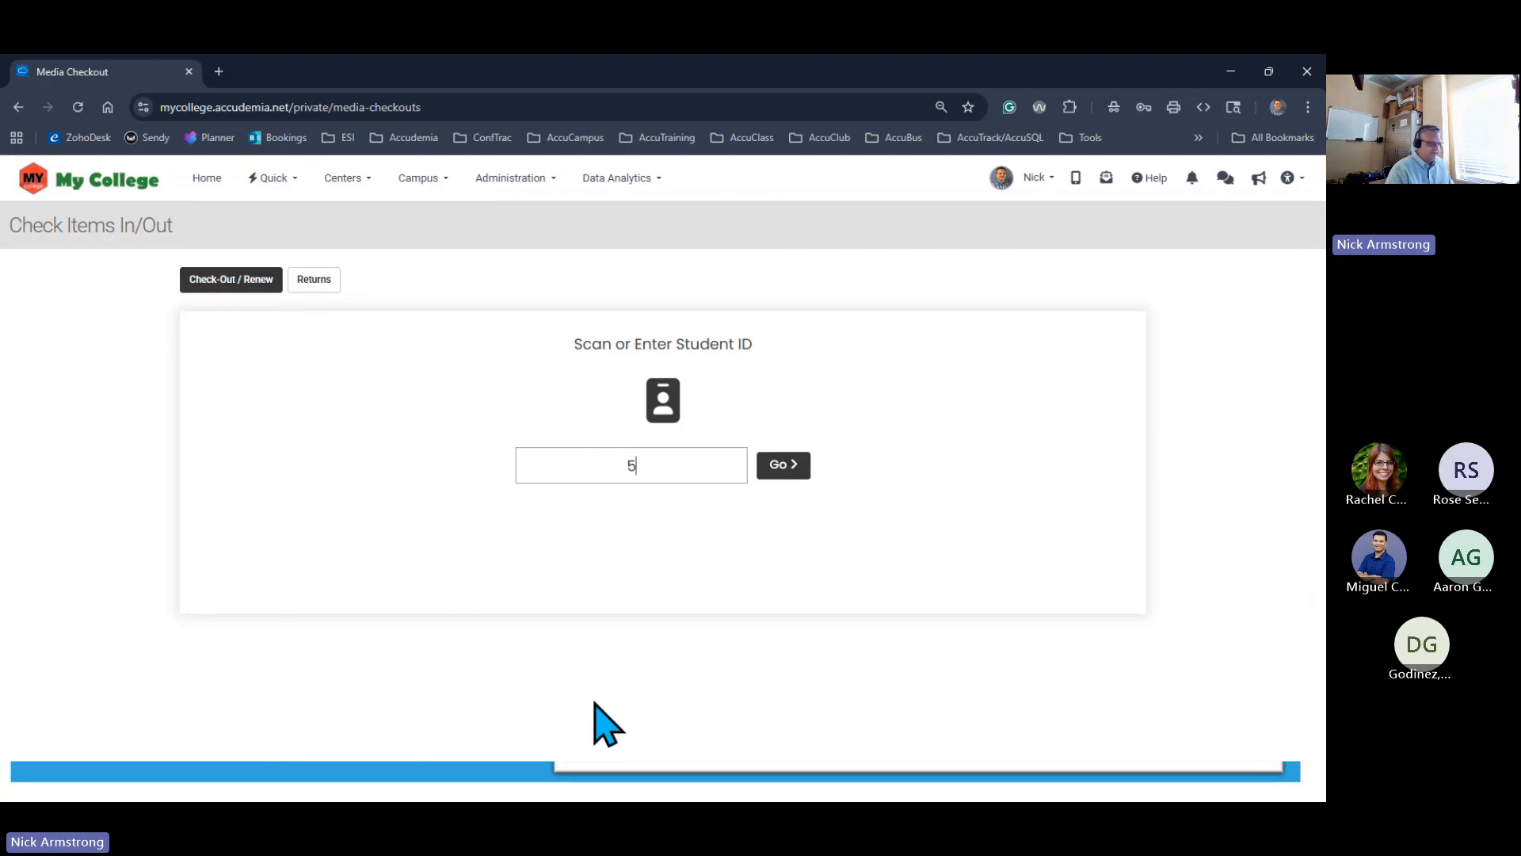
type("555555555")
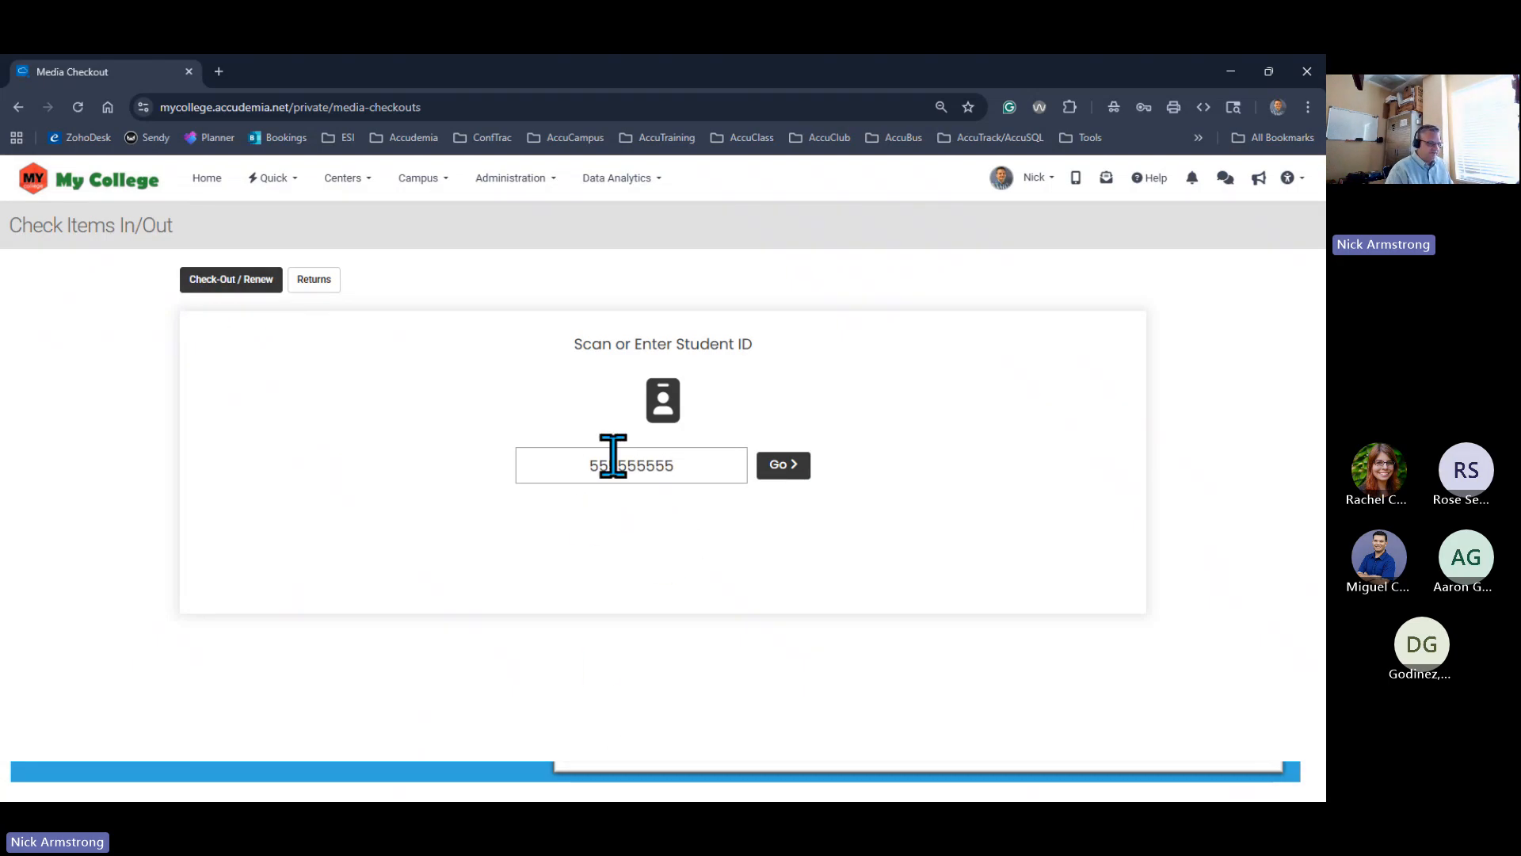
left_click(792, 469)
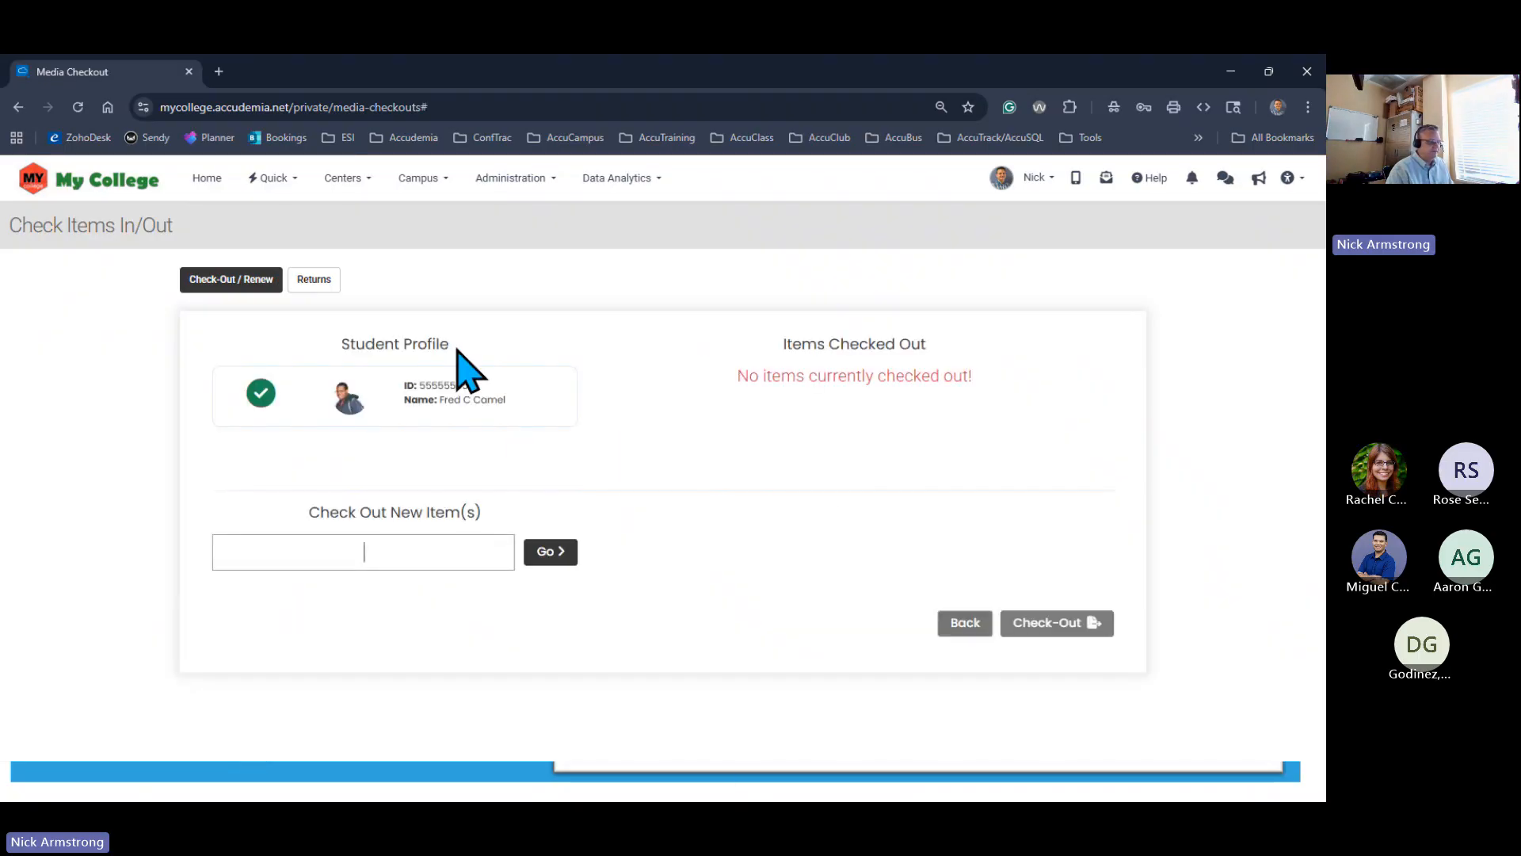
left_click_drag(507, 416, 394, 375)
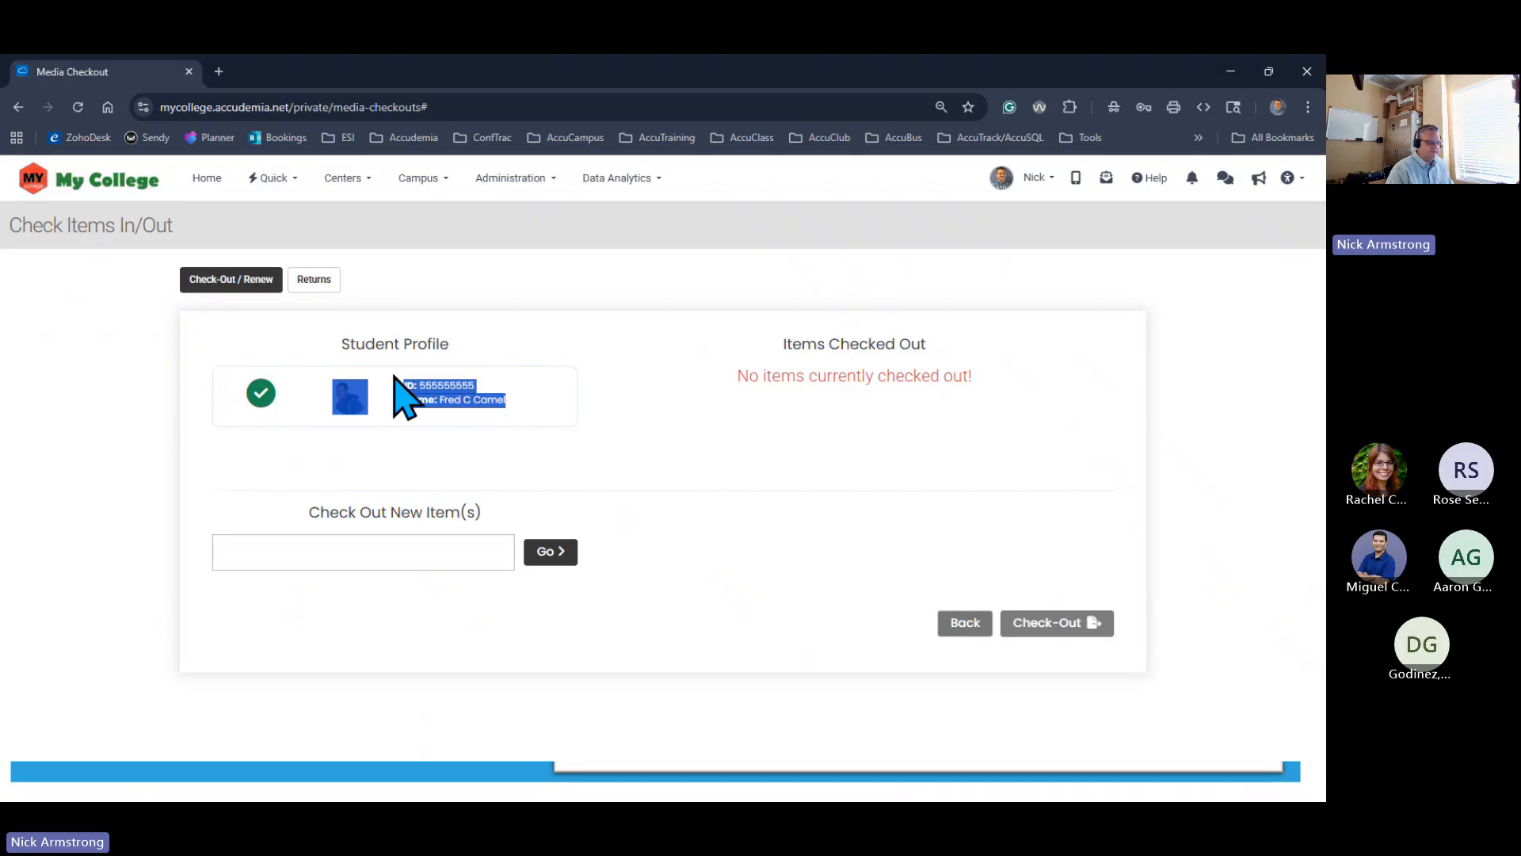
left_click(388, 388)
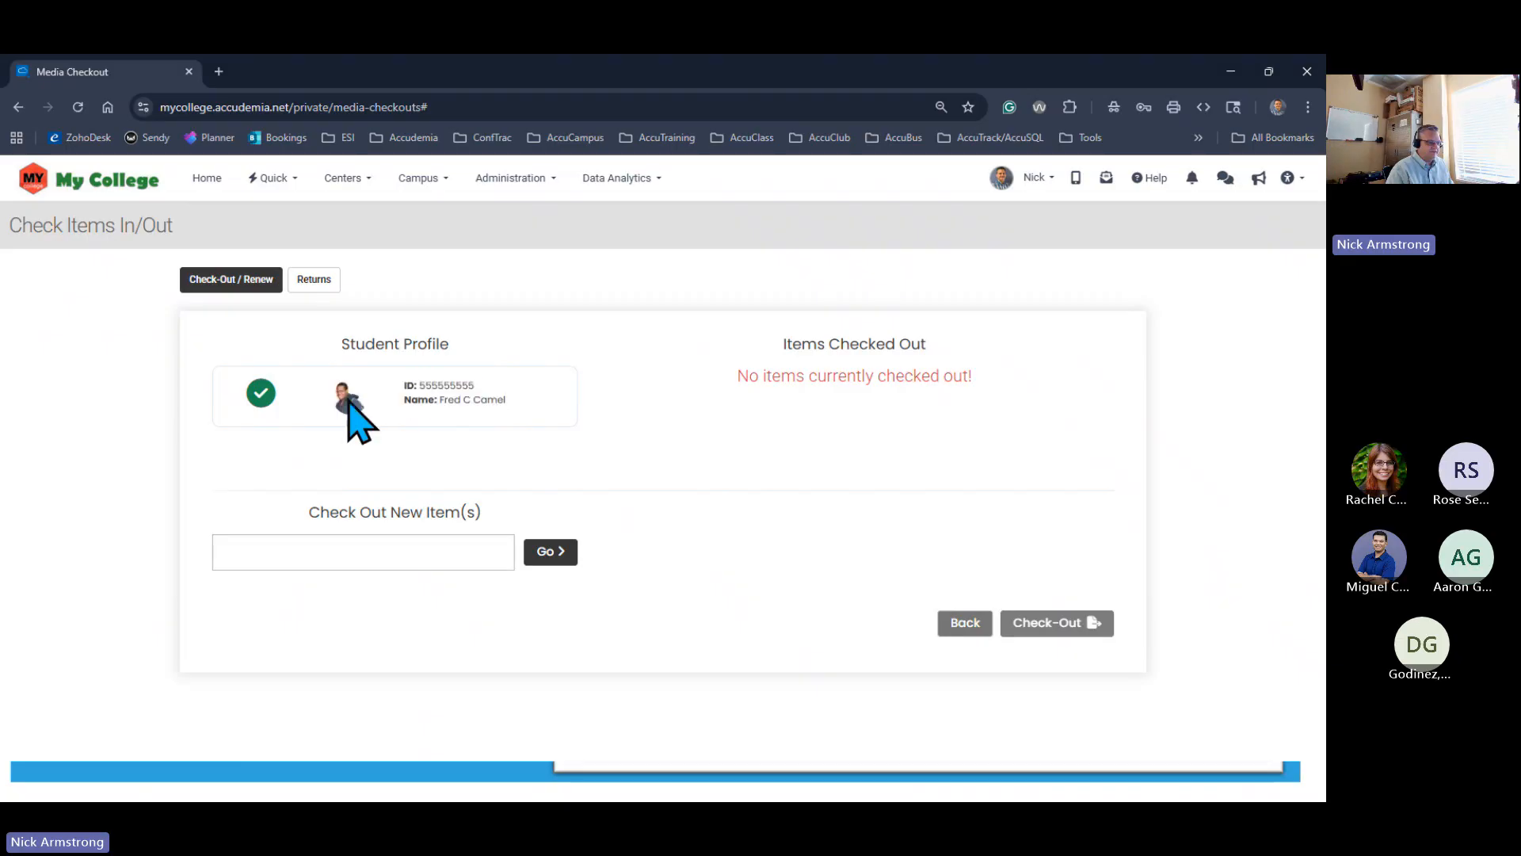
Add Beach Ball #1 to the student's checkout, keep the default due date, and complete the check-out
right_click(406, 546)
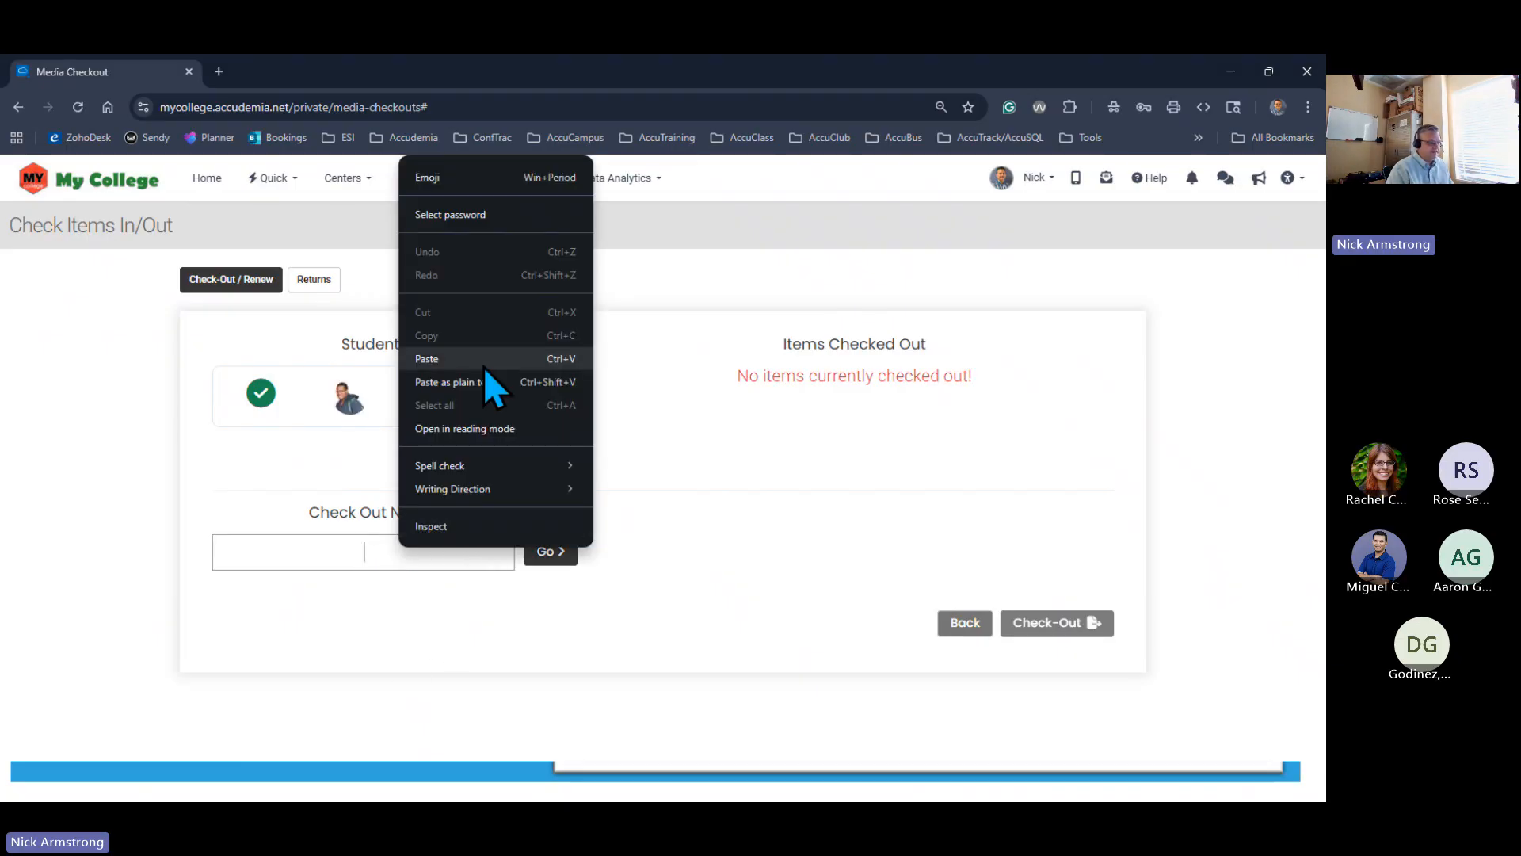
left_click(468, 386)
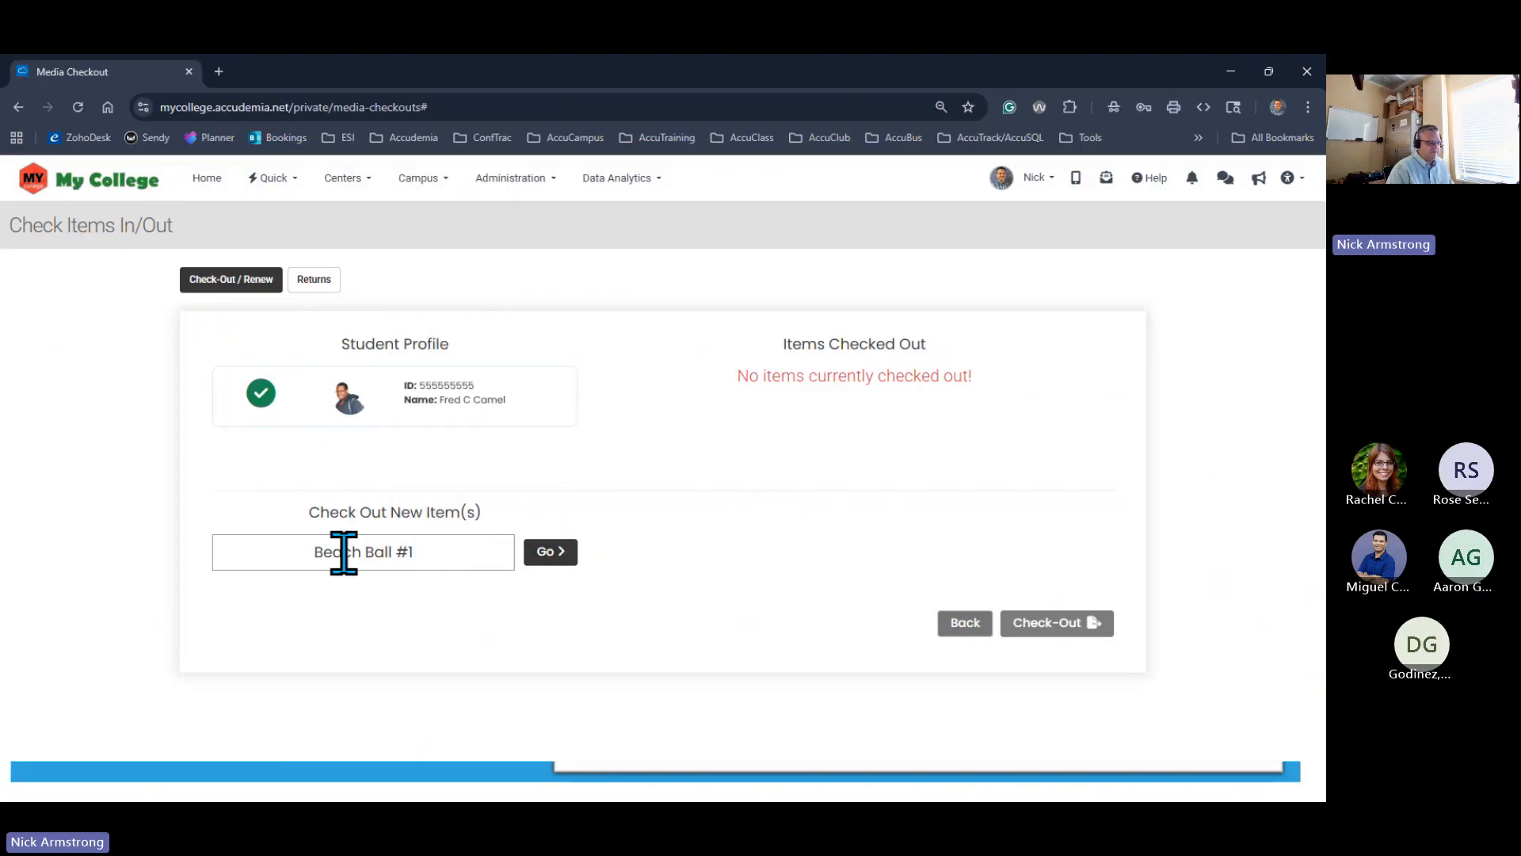
left_click(557, 554)
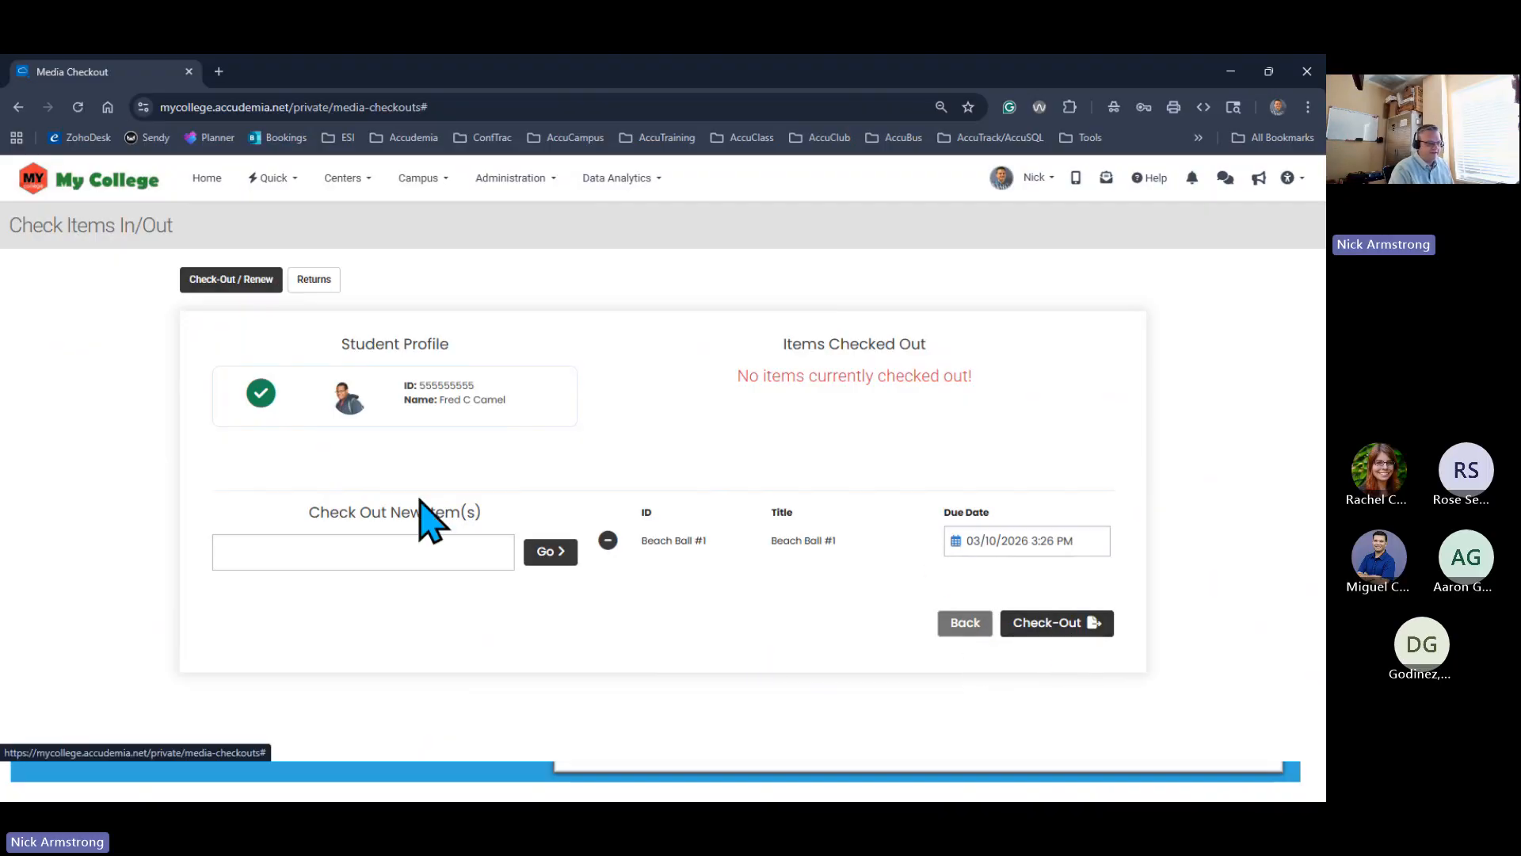
left_click(1070, 624)
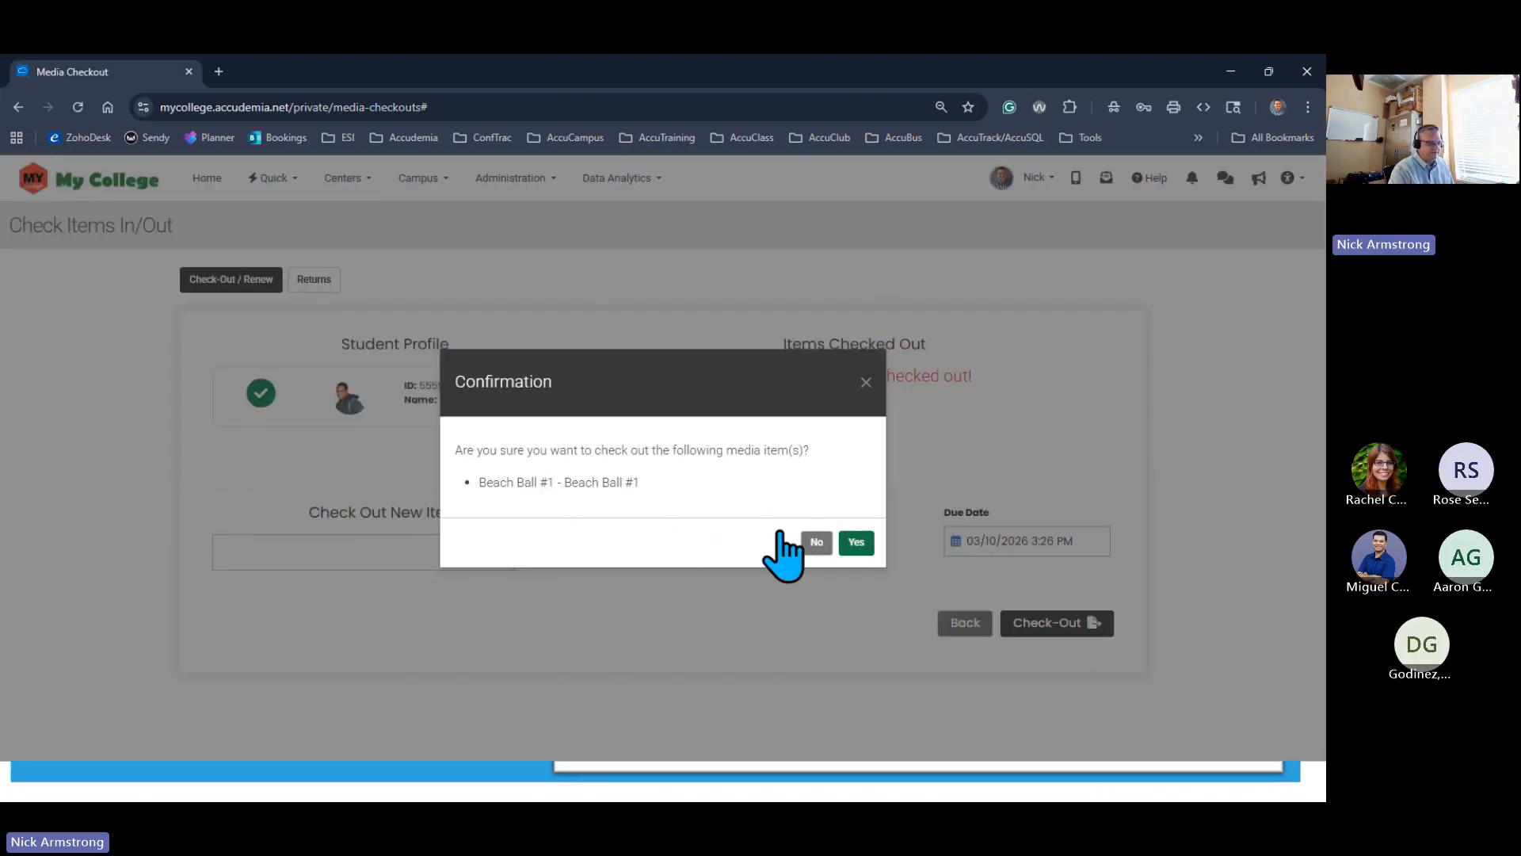
left_click(857, 542)
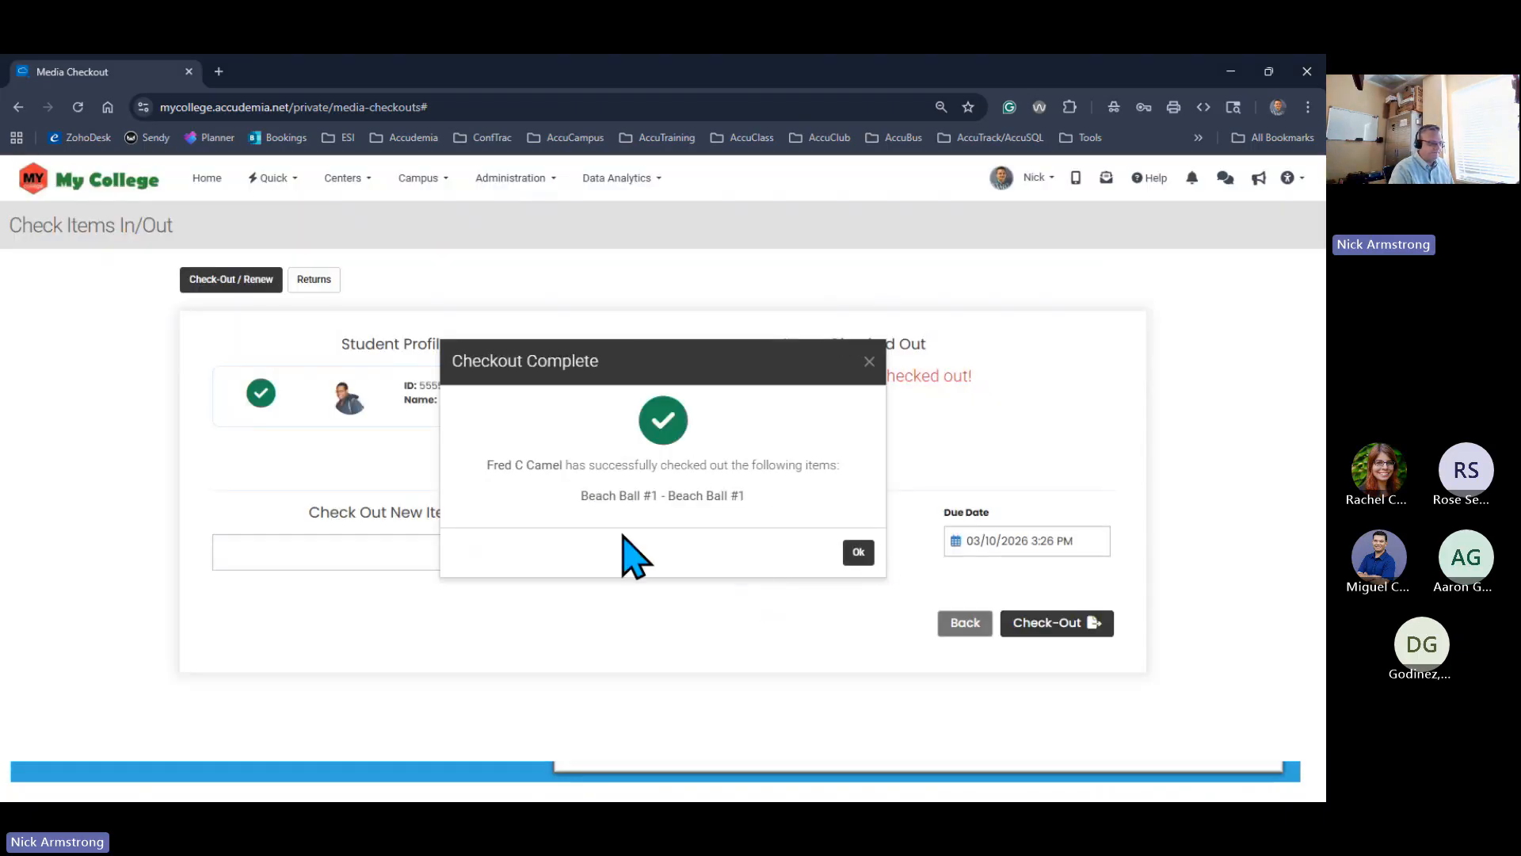
left_click(851, 557)
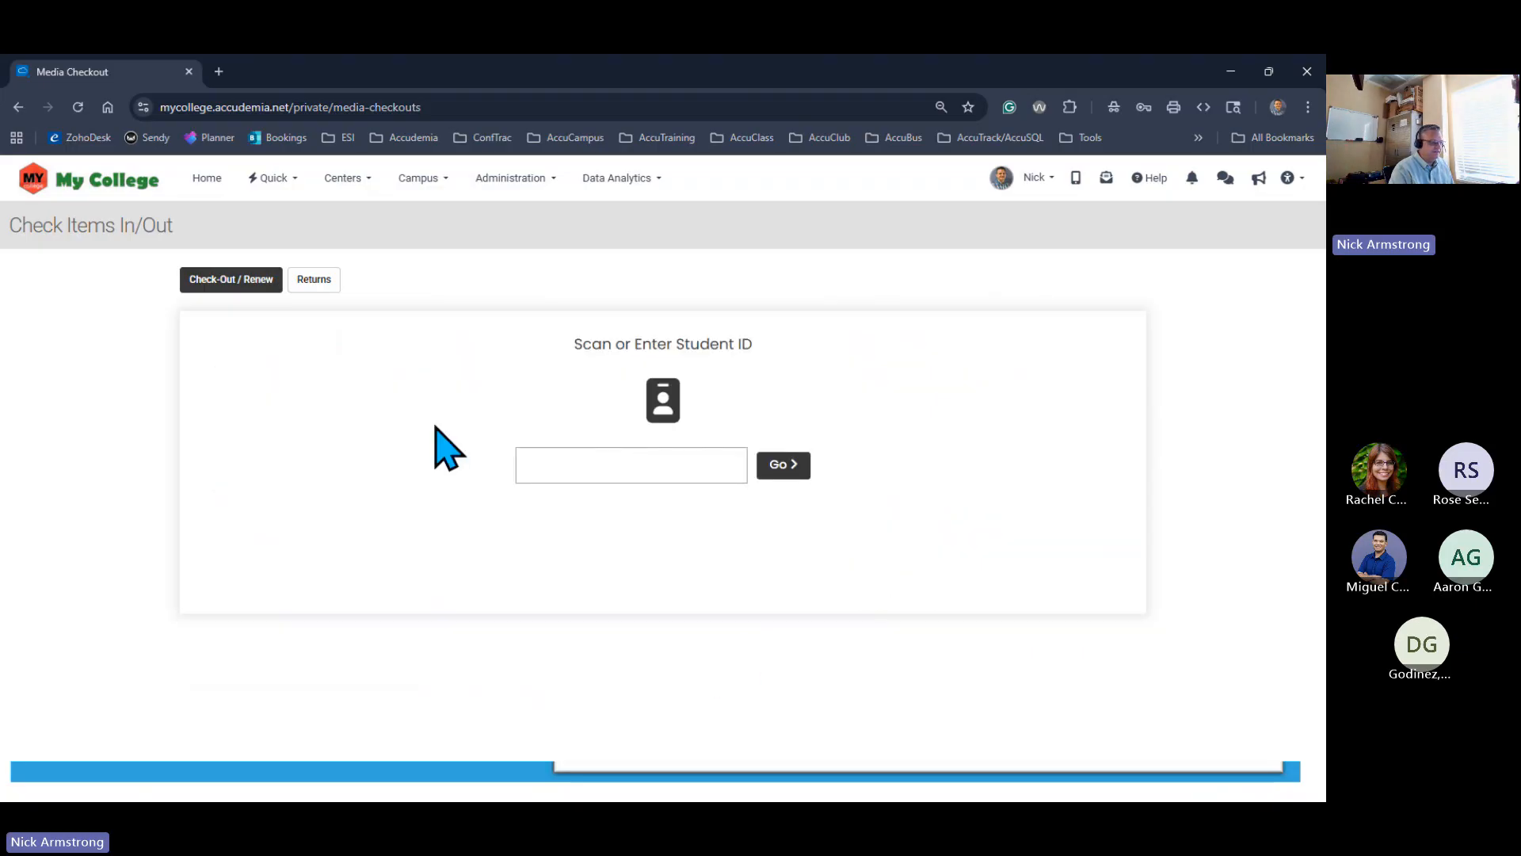
Return Beach Ball #1 by its media ID and confirm the check-in
left_click(314, 280)
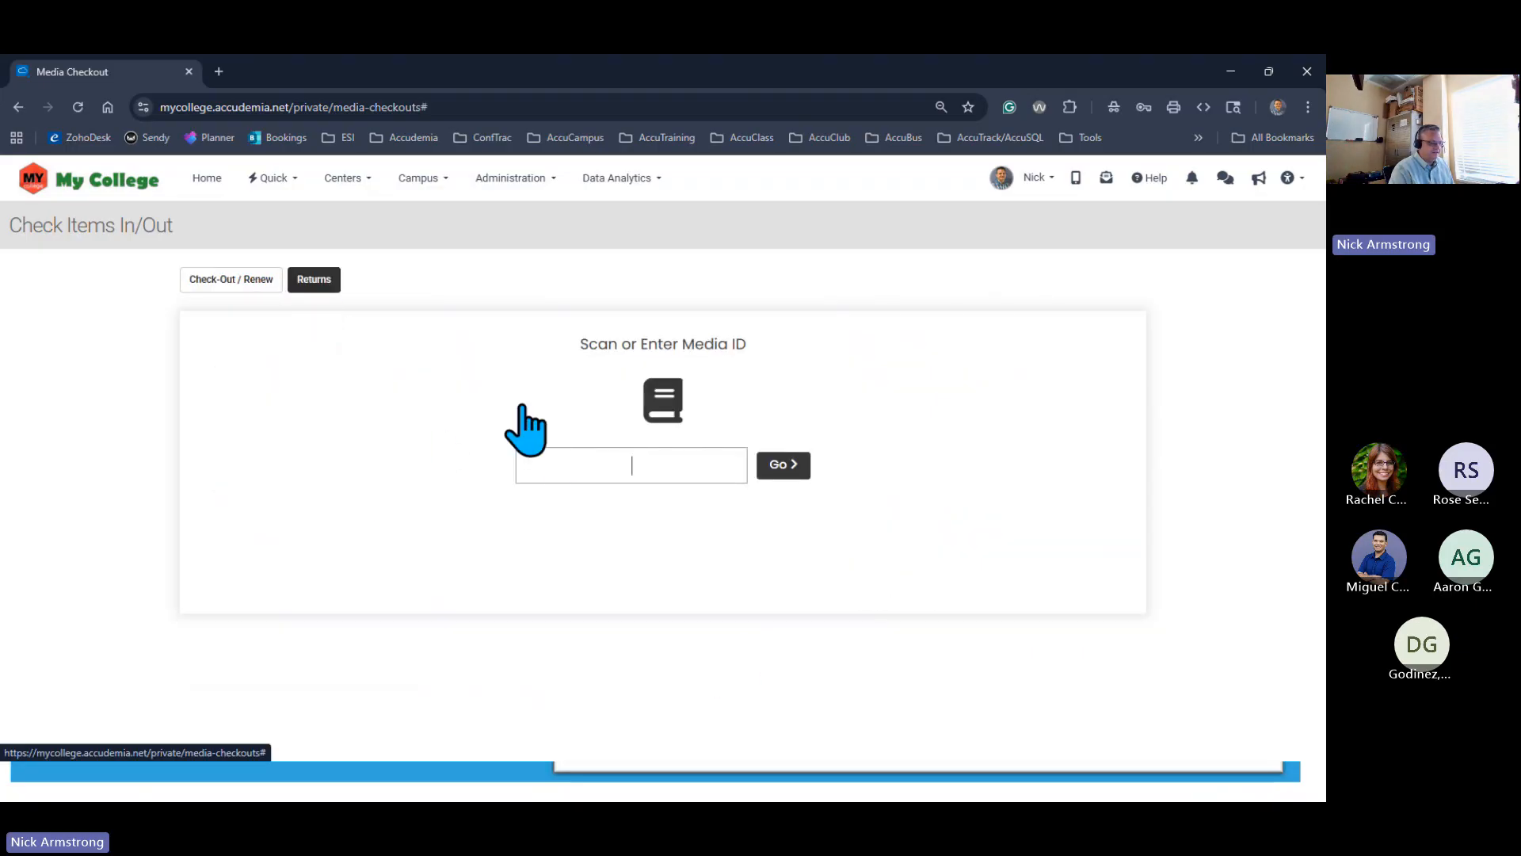
right_click(583, 467)
left_click(670, 302)
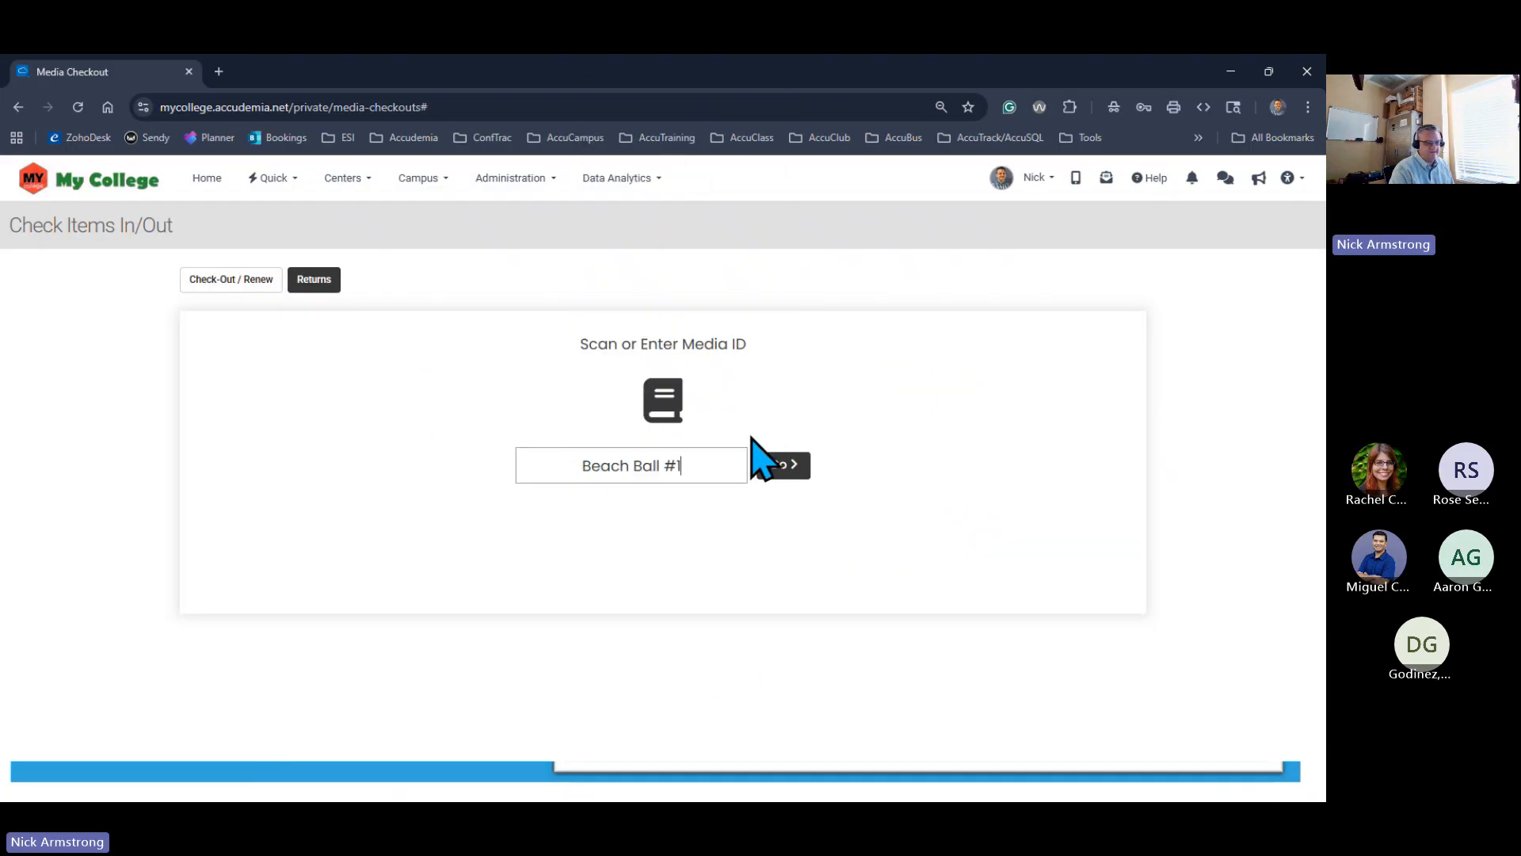
left_click(780, 466)
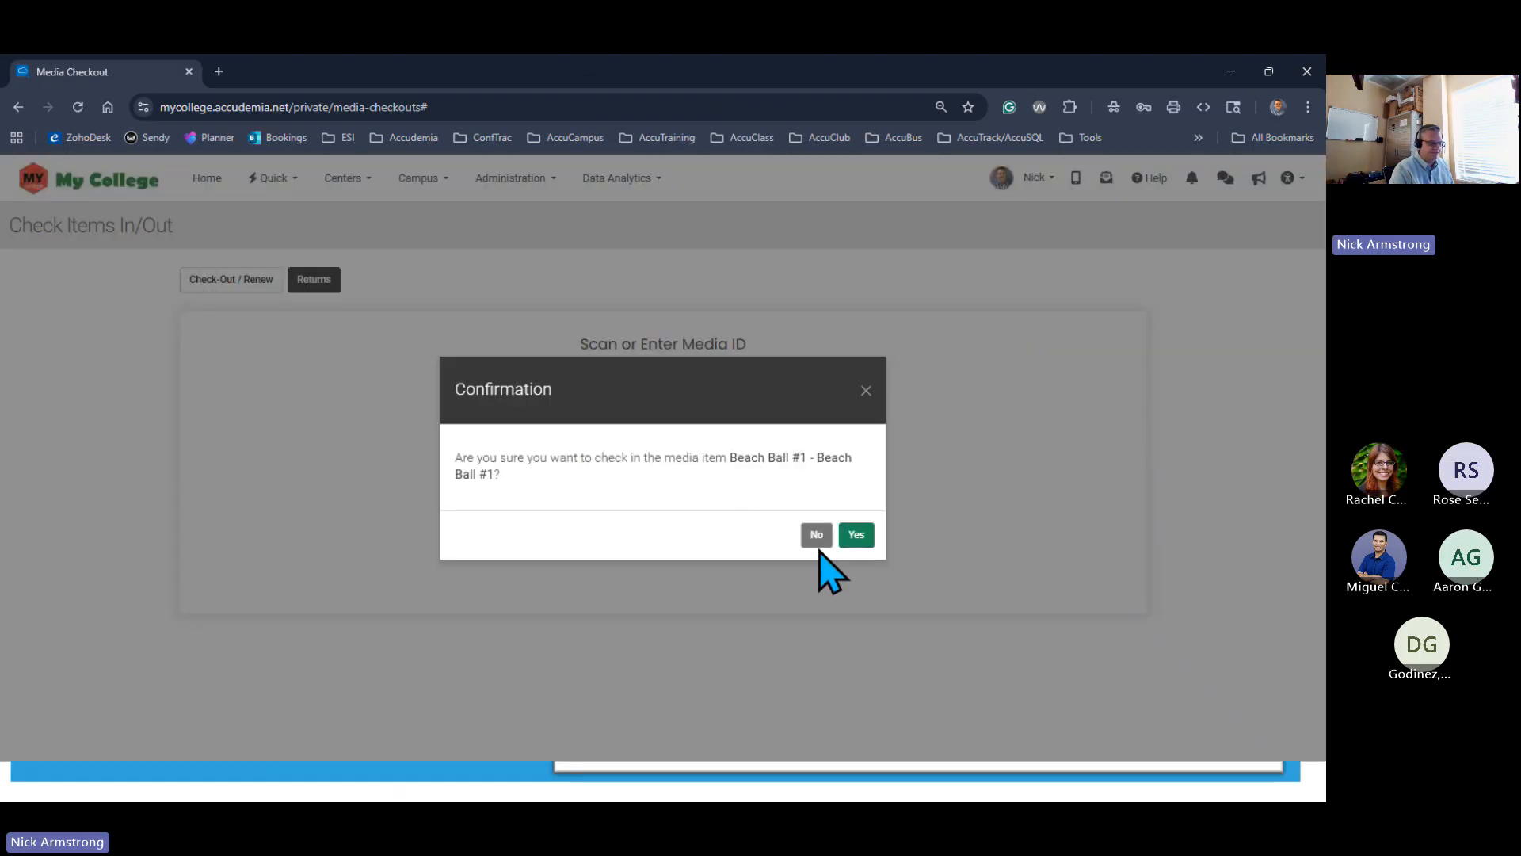
left_click(871, 537)
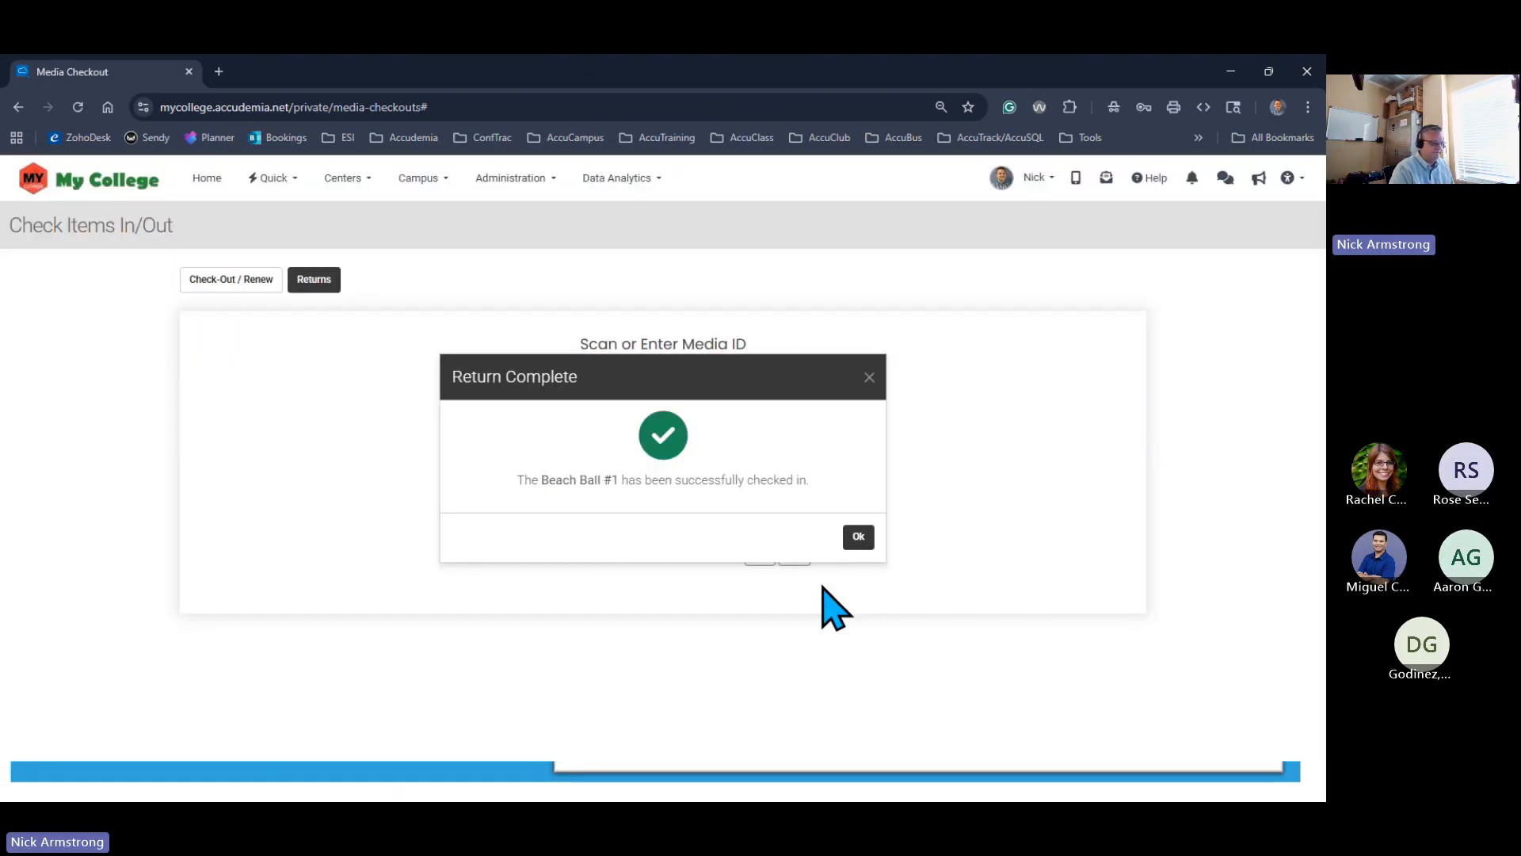
left_click(858, 537)
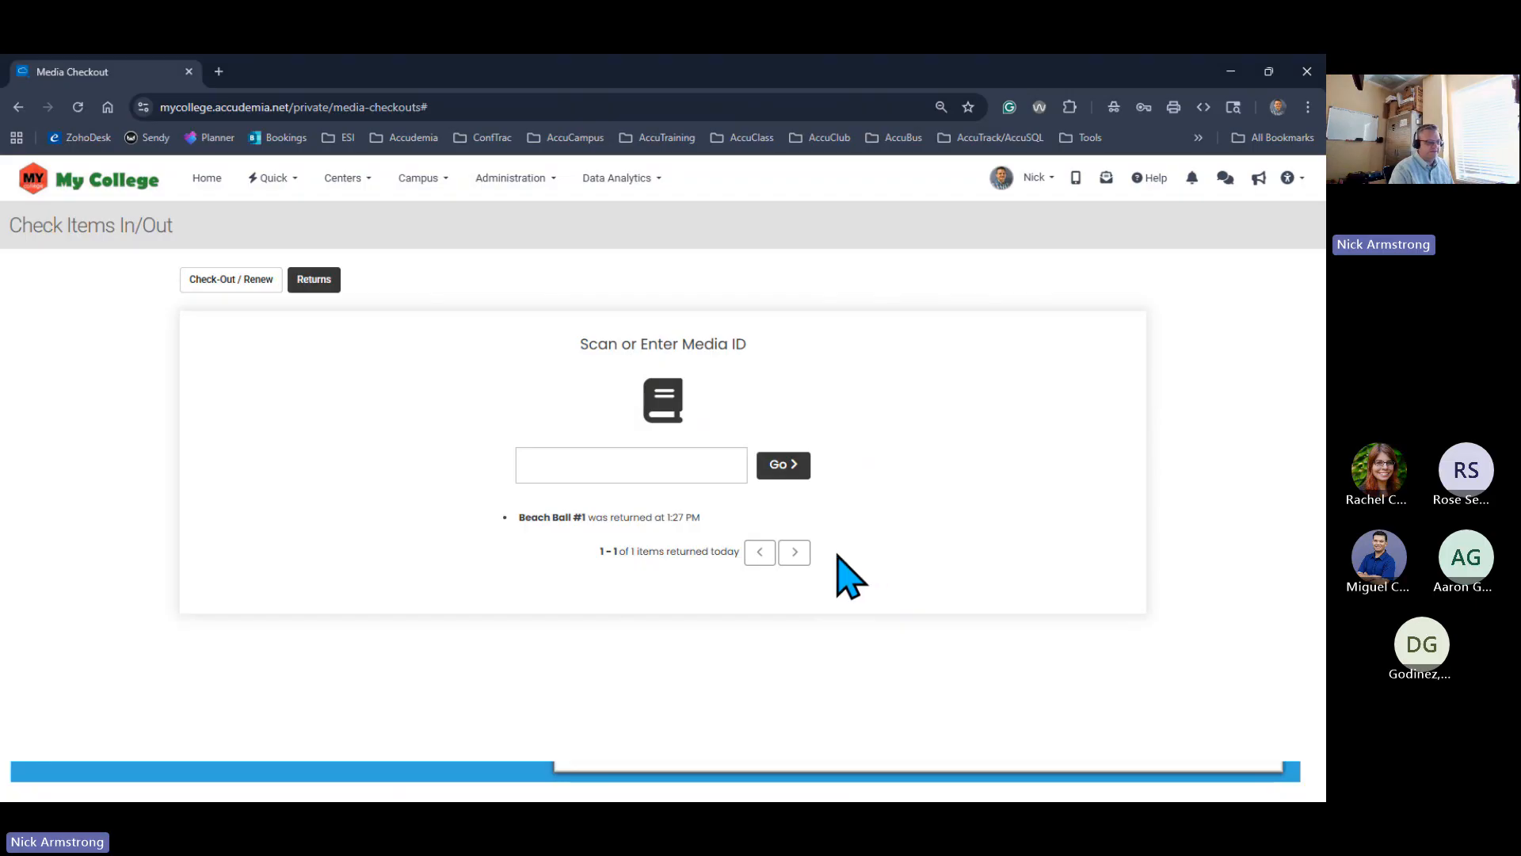
Review the entry for the returned beach ball and compare the Check-Out / Renew and Returns views
left_click_drag(505, 516, 729, 536)
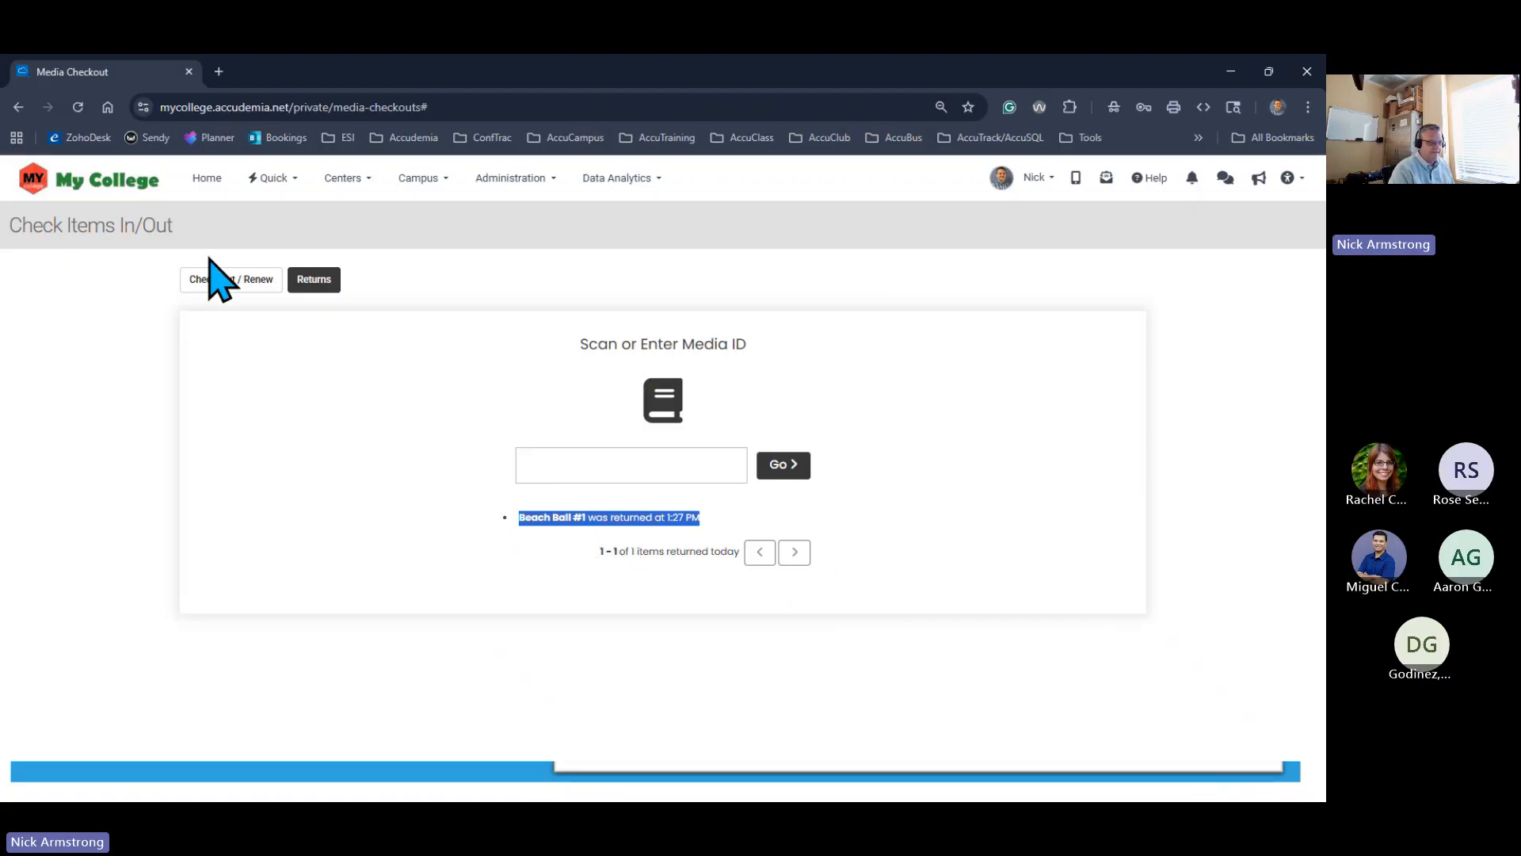
left_click(231, 280)
left_click(297, 283)
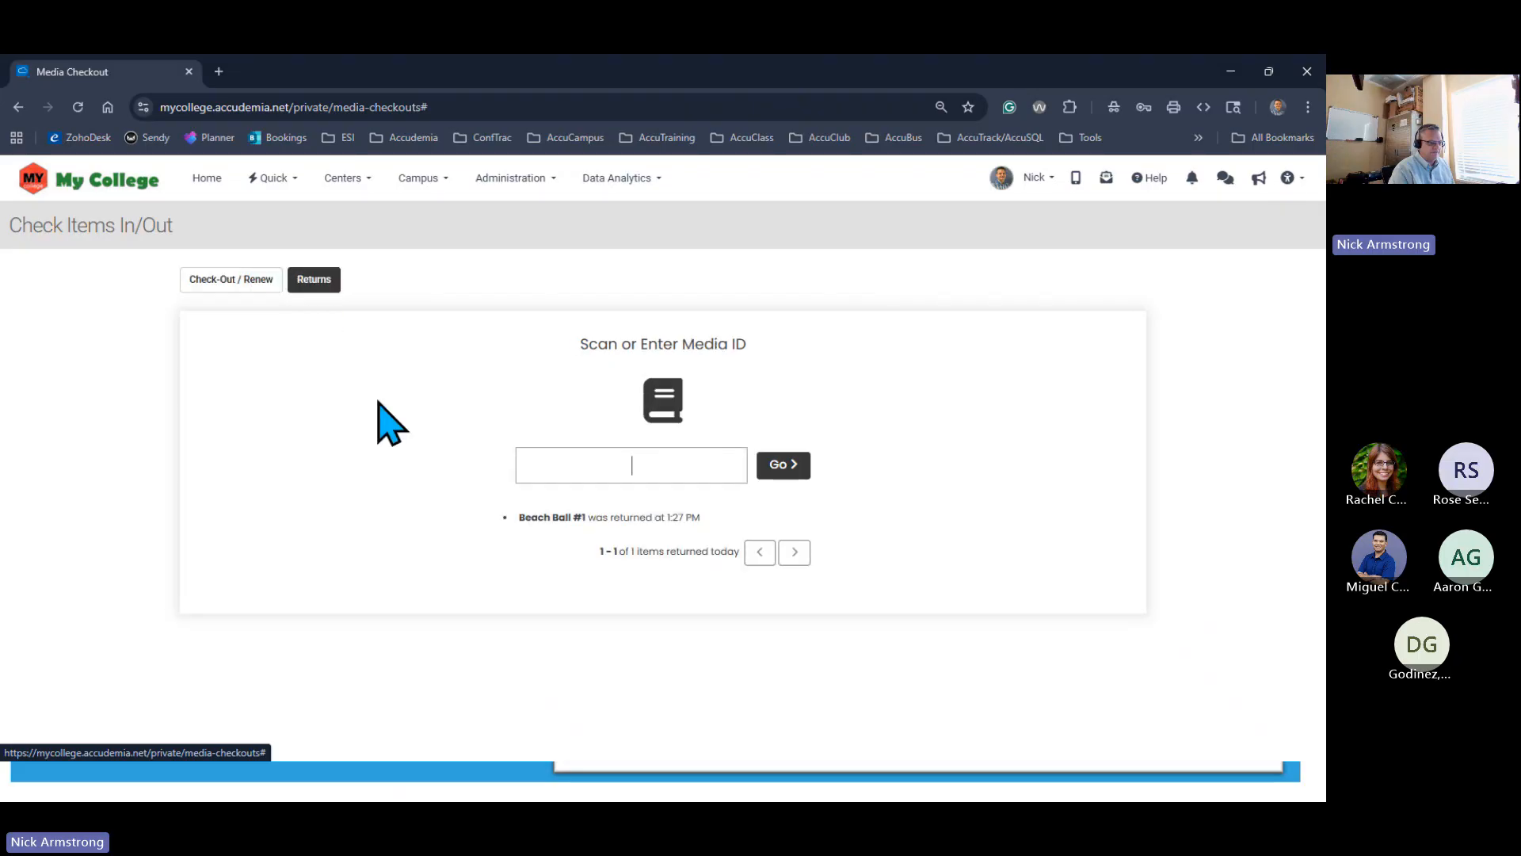
left_click(224, 283)
left_click(315, 287)
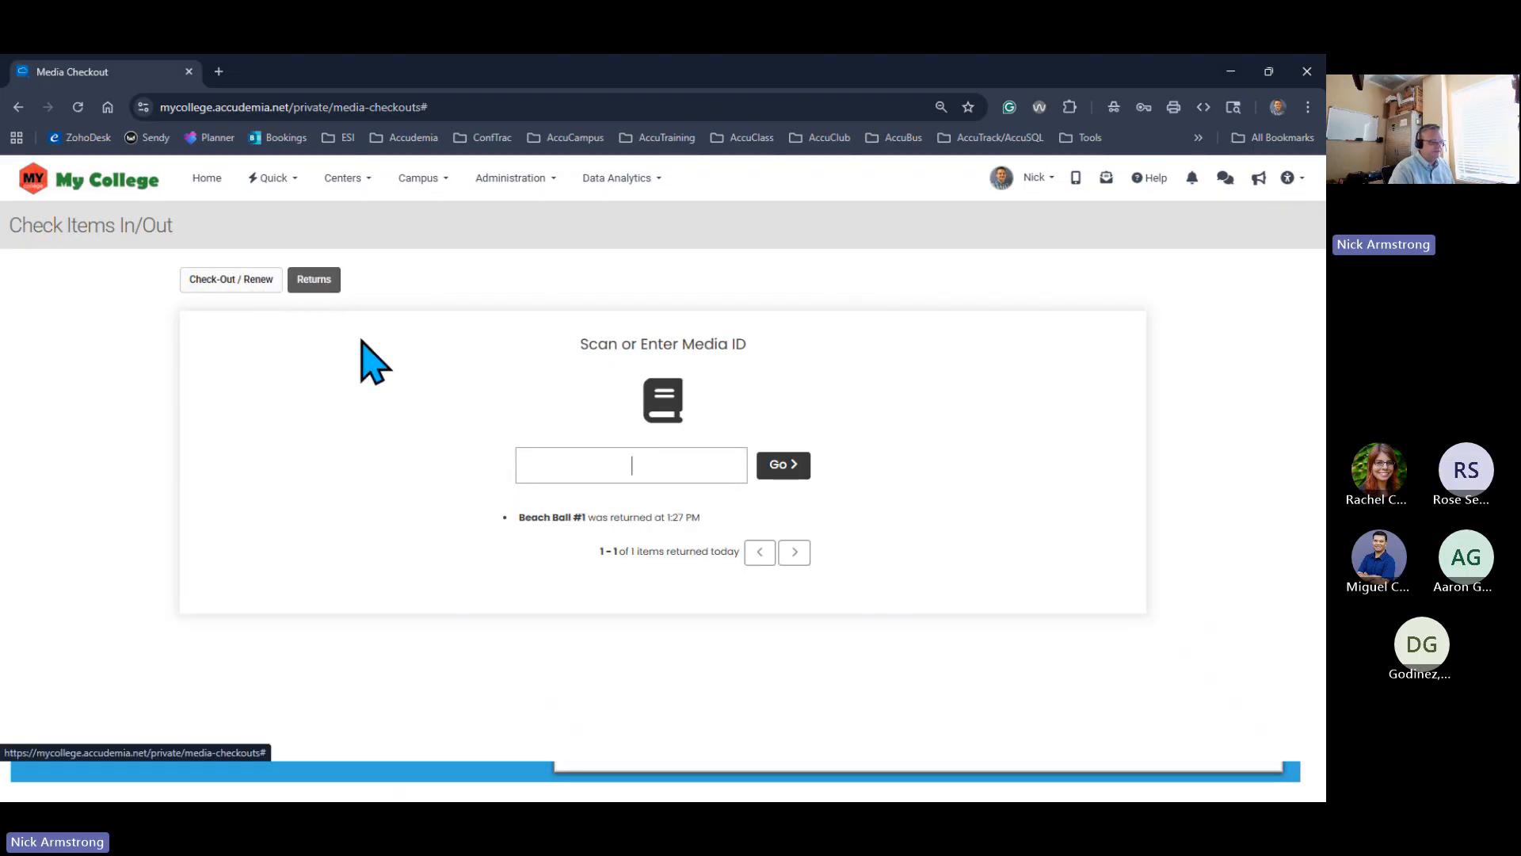
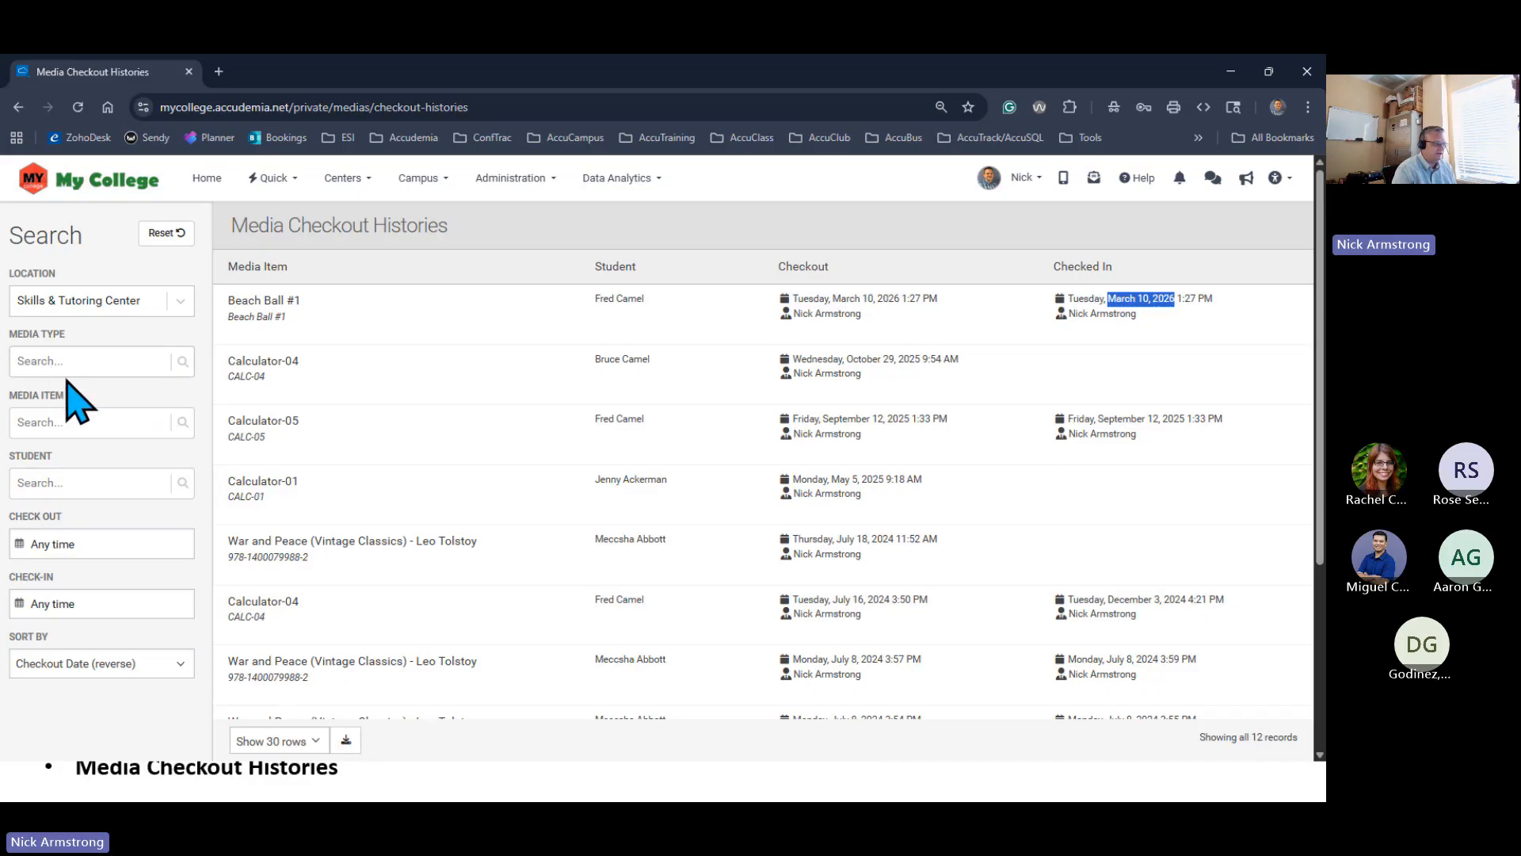
Filter the media checkout histories by Beach Ball #1 from the full item list, and clear that filter
left_click(80, 422)
right_click(69, 431)
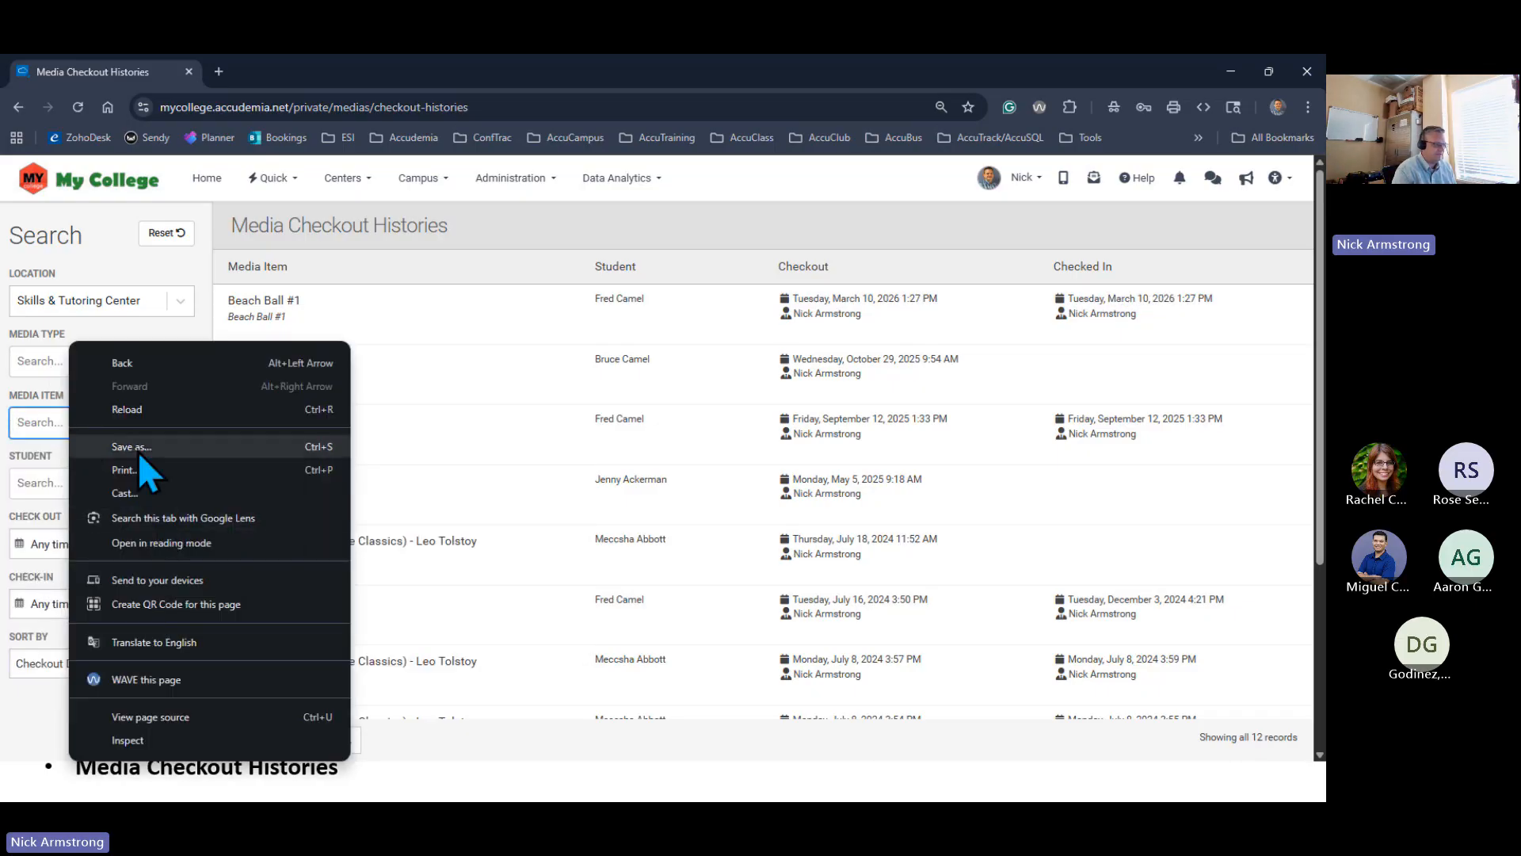
left_click(31, 423)
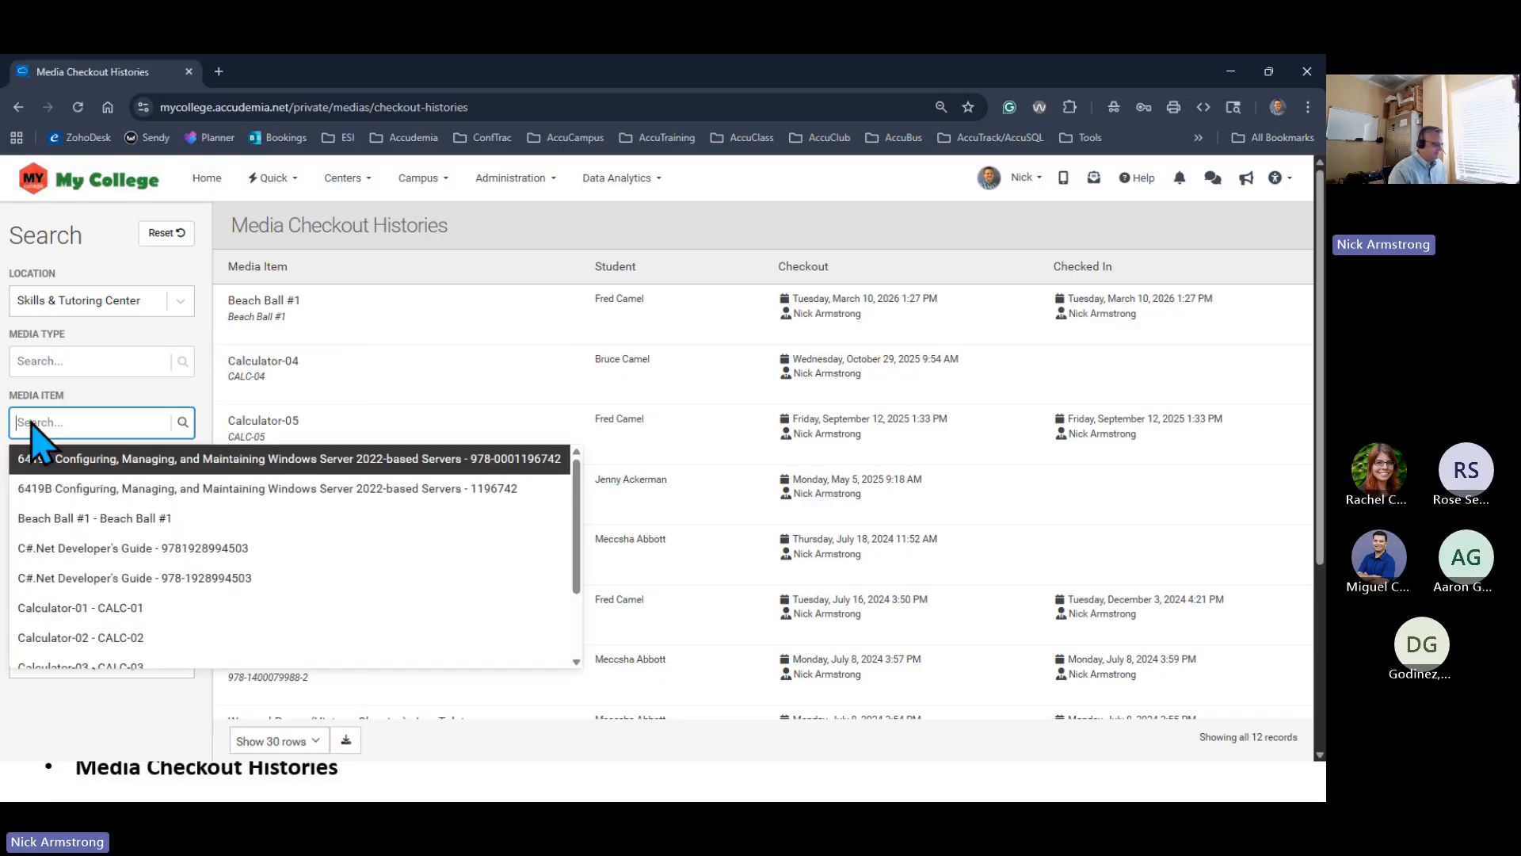
left_click(87, 519)
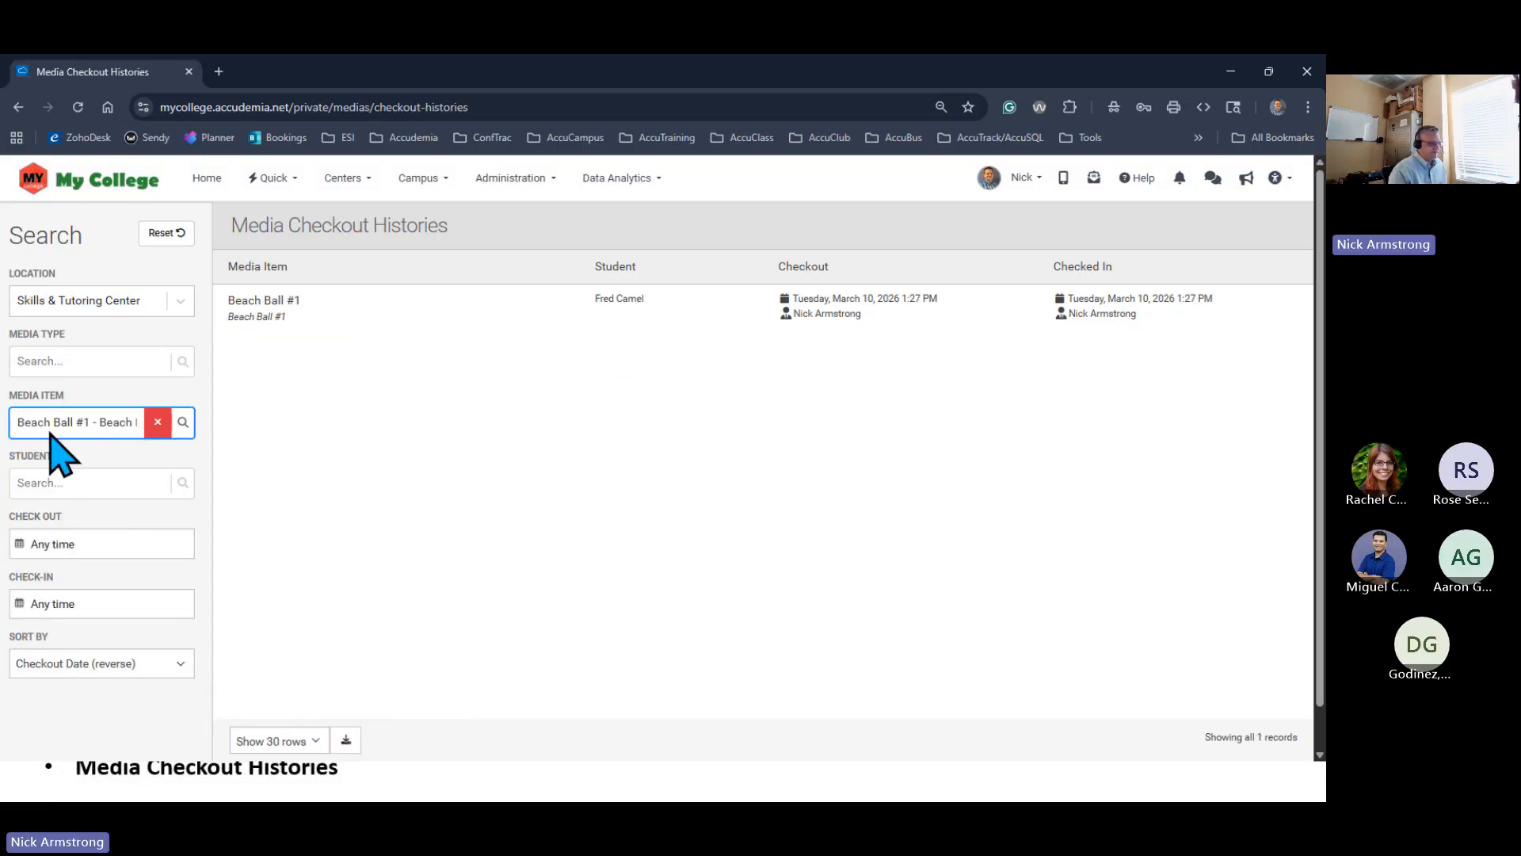
left_click(156, 422)
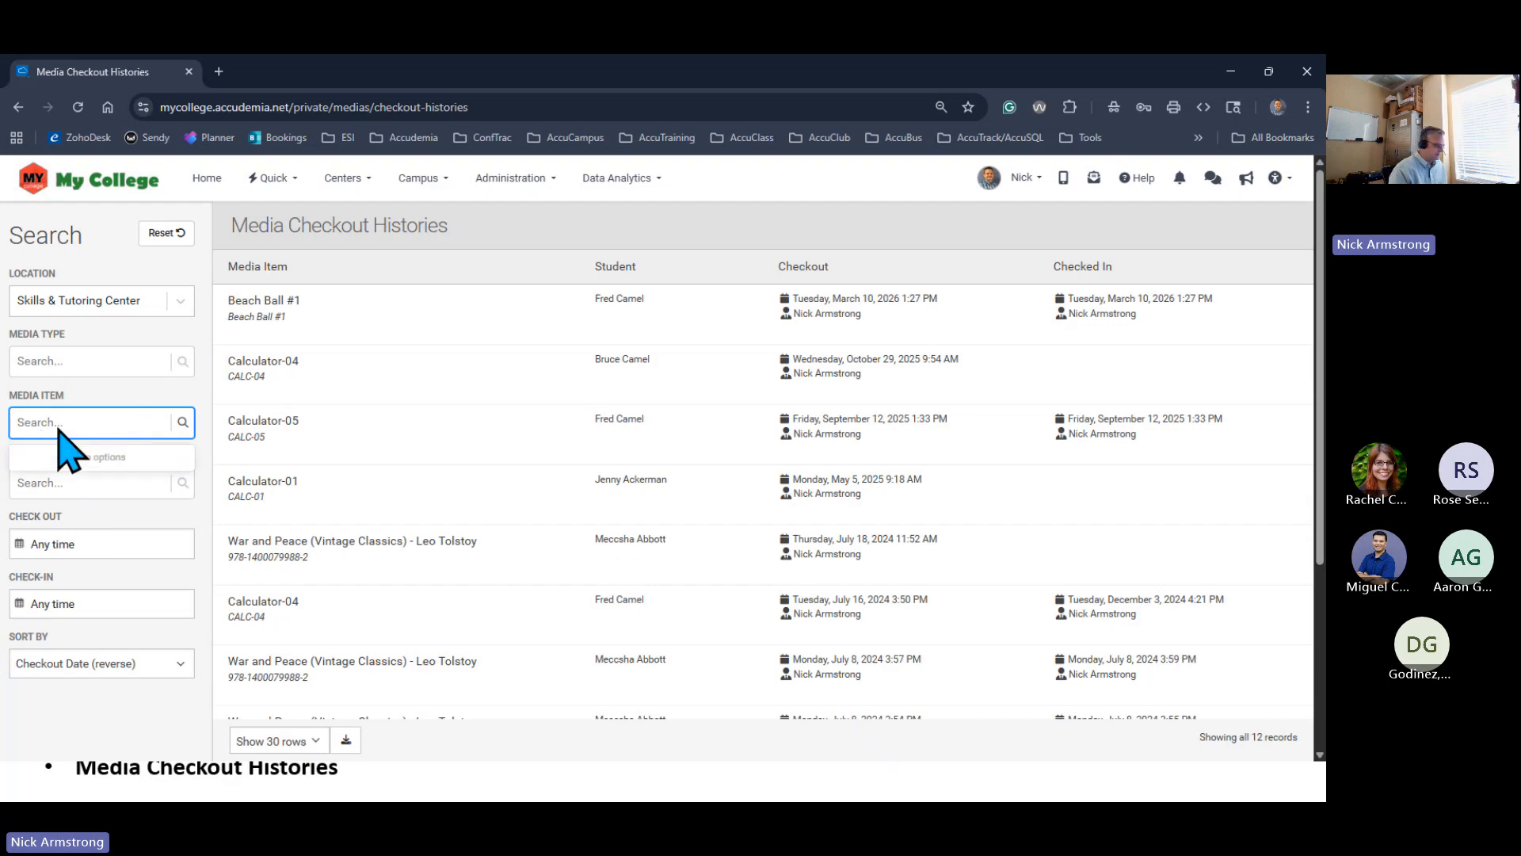
Search the media item filter for "bea" and limit the checkout histories to Beach Ball #1
left_click(58, 429)
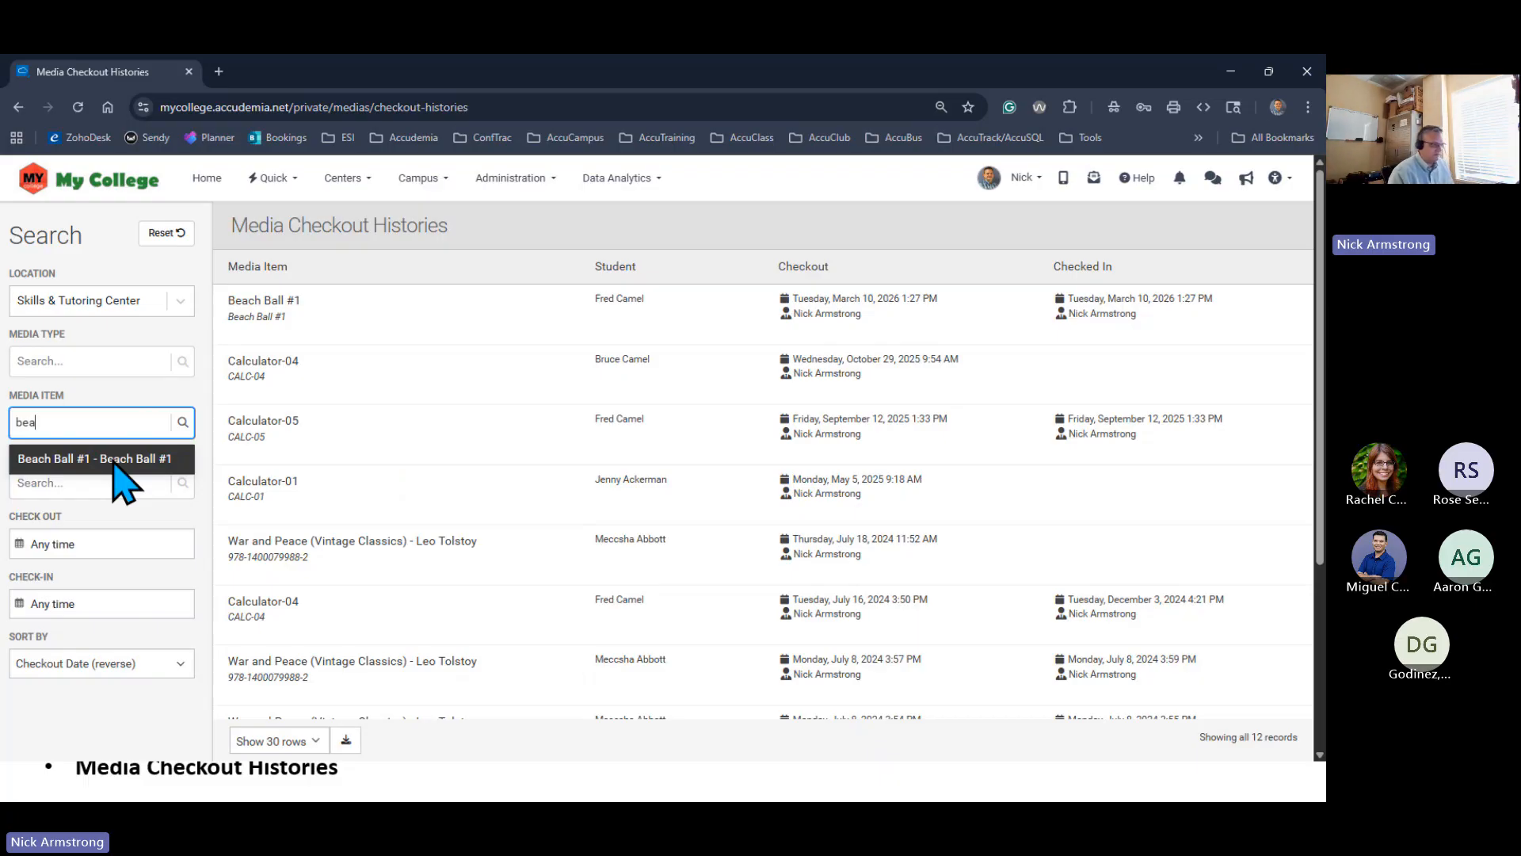
left_click(115, 461)
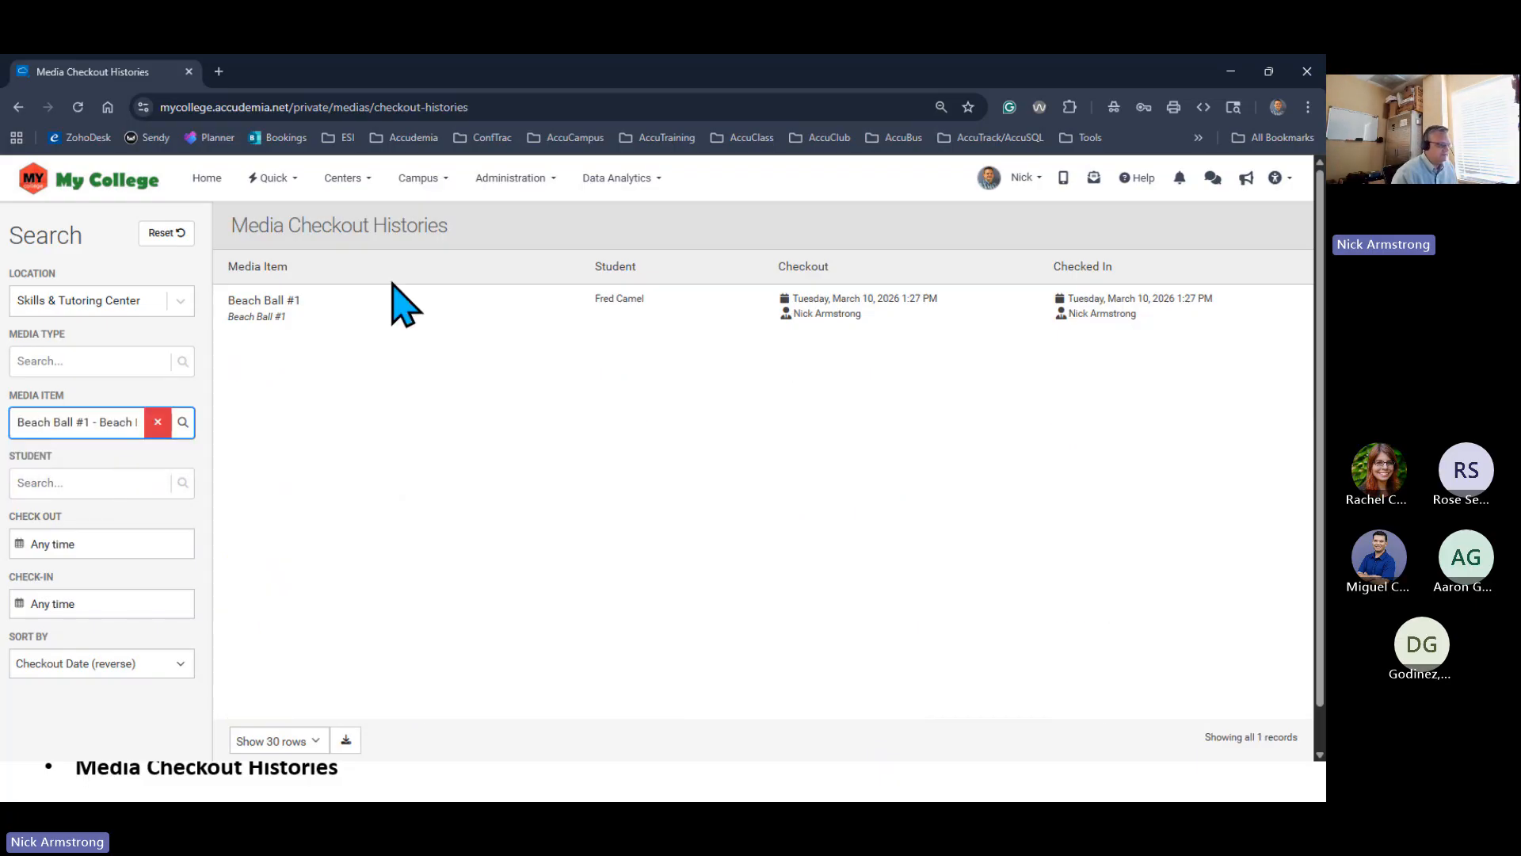
Clear the Beach Ball #1 filter, filter the checkout histories by media type Book, and clear that filter too
left_click(157, 421)
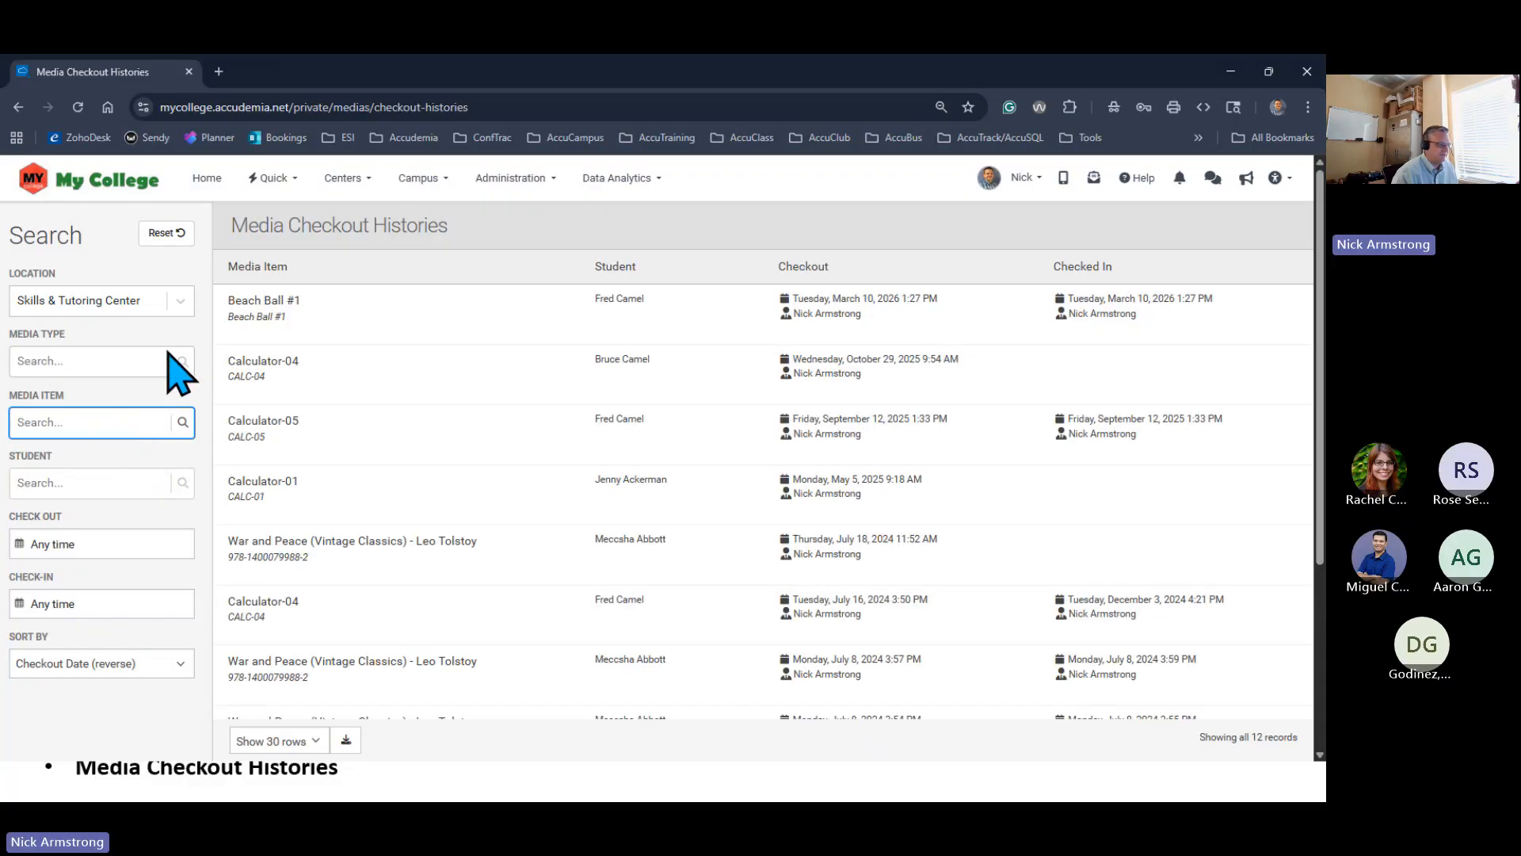
left_click(96, 363)
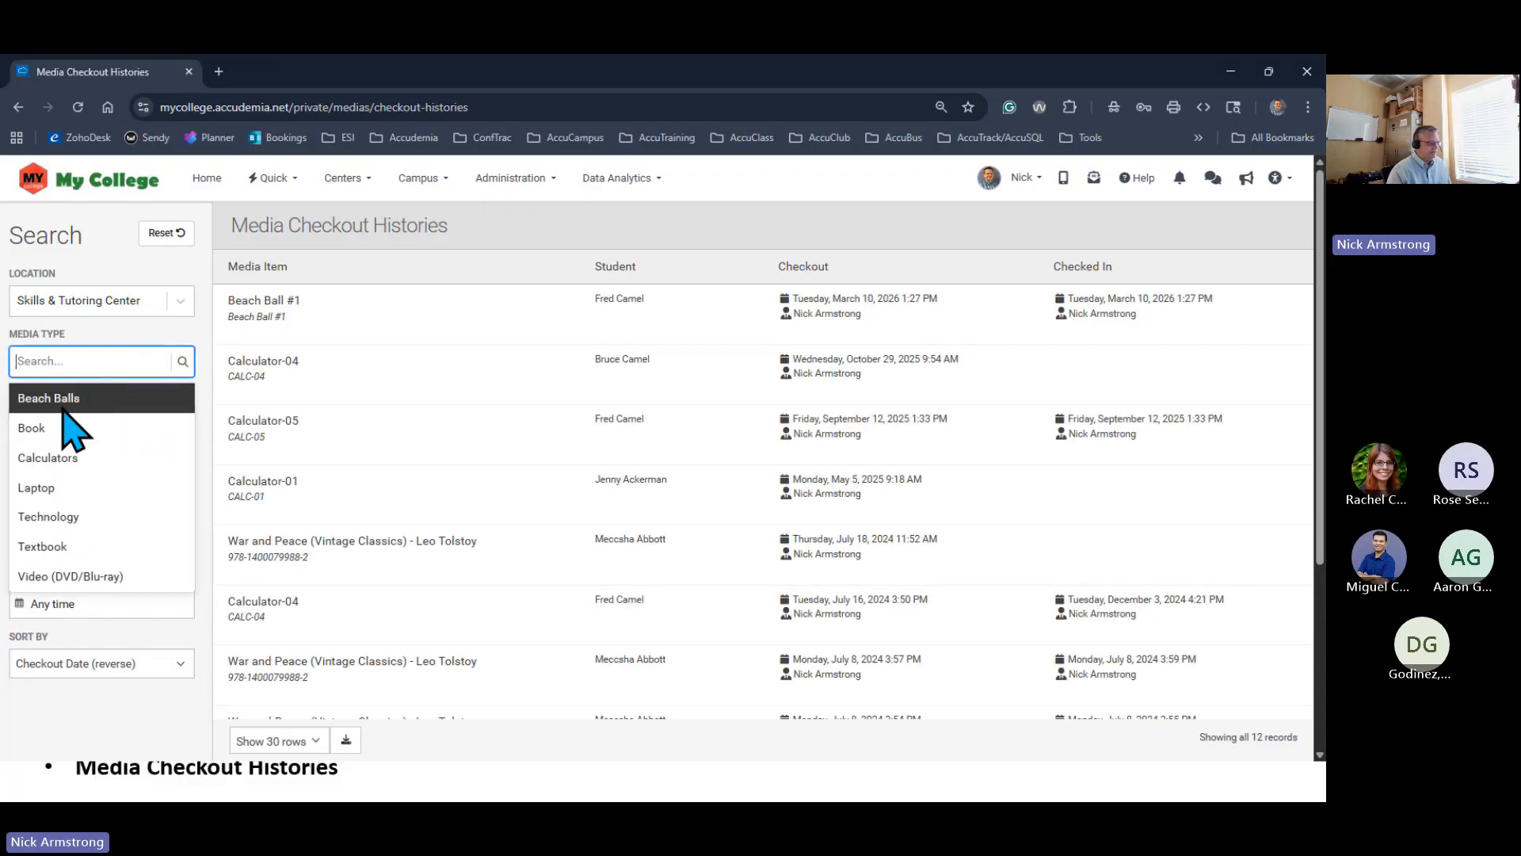
left_click(46, 434)
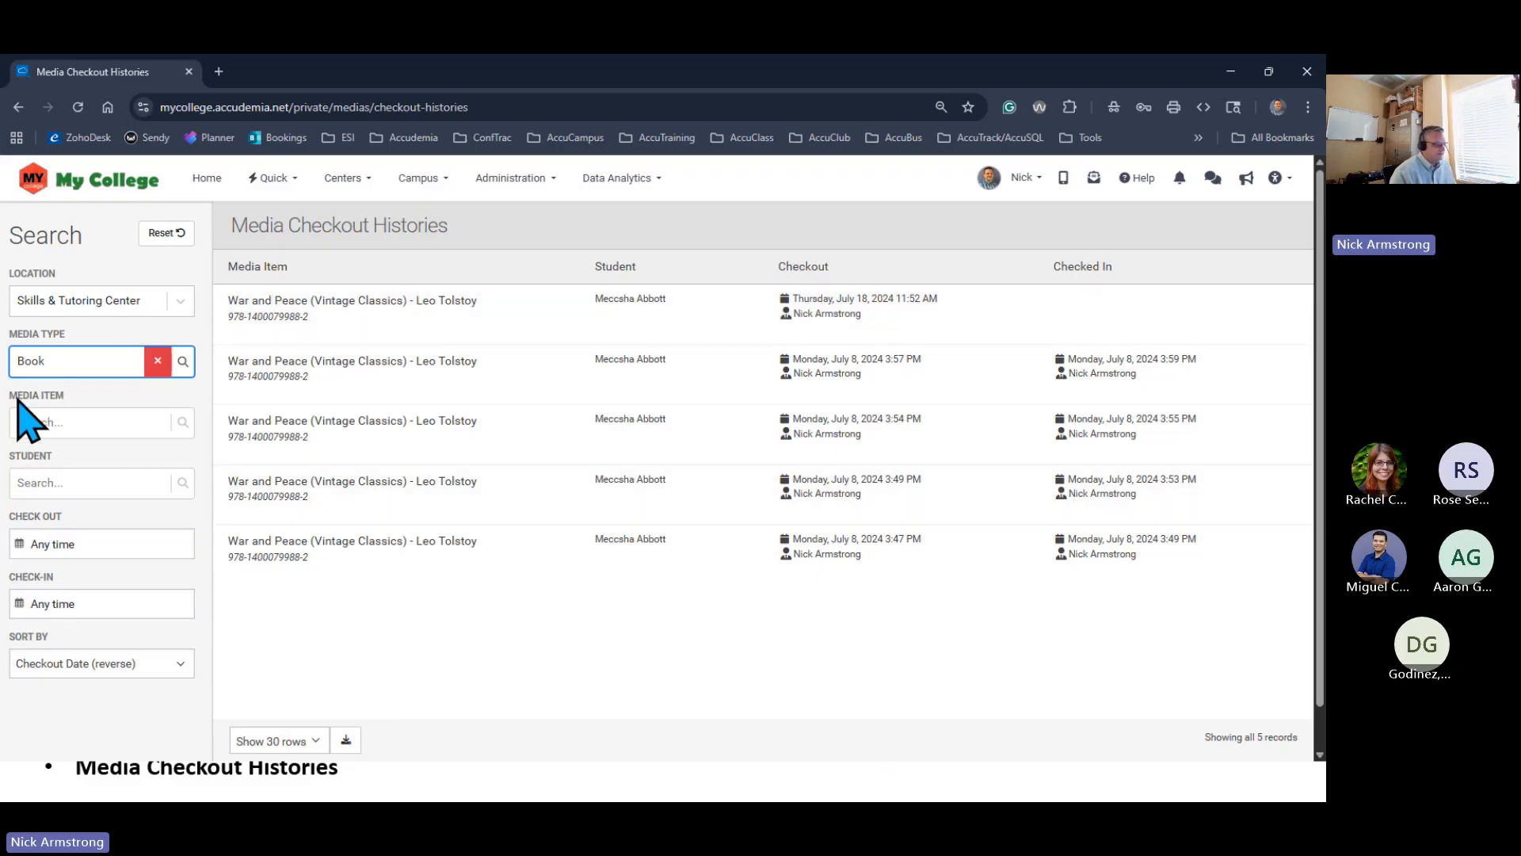
left_click(159, 362)
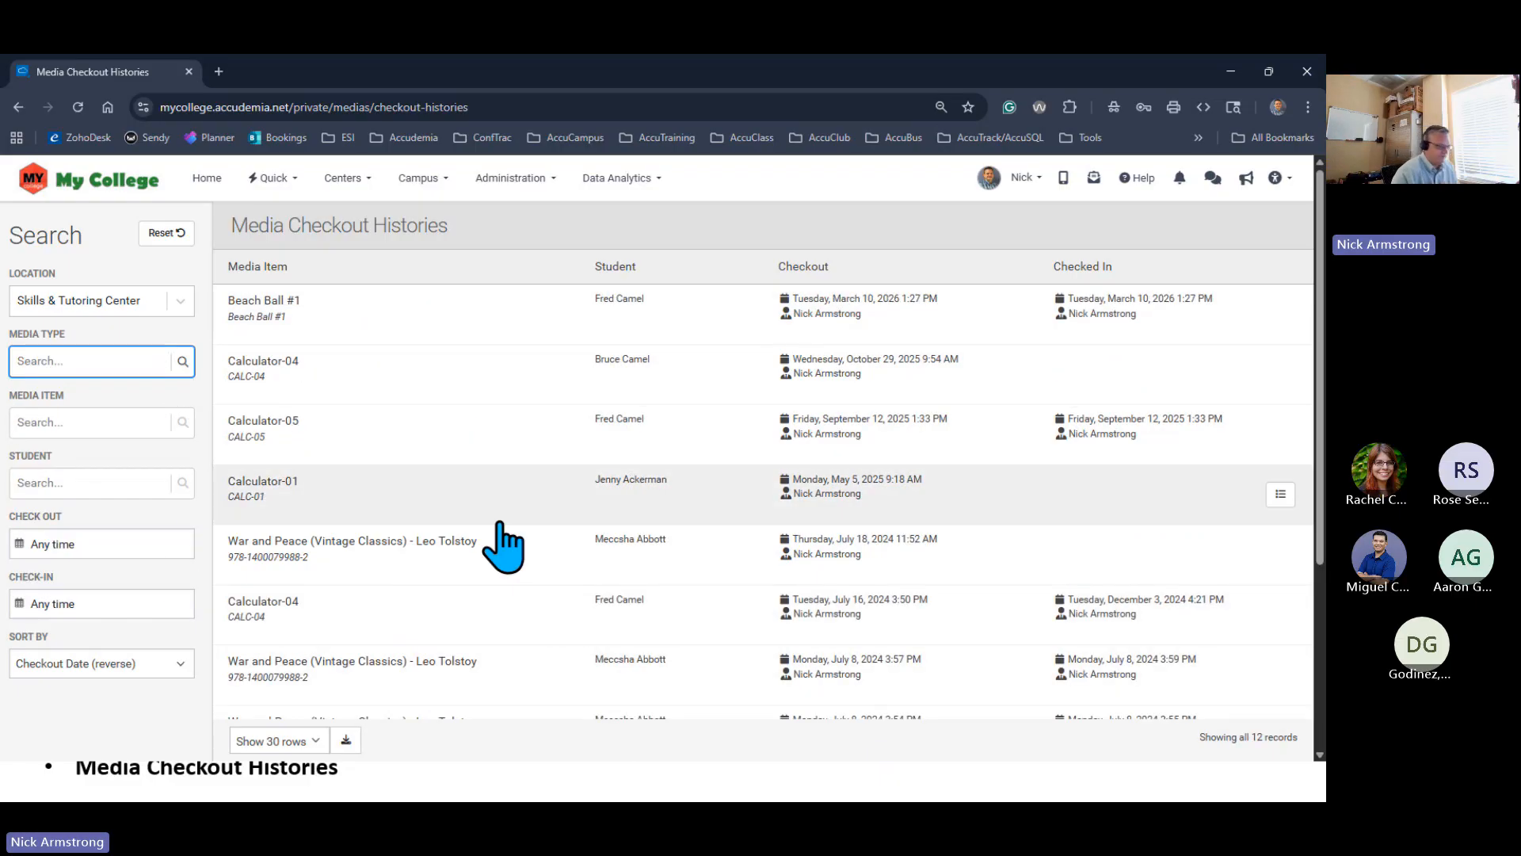
Open the Reports module, search the report names for "media", and clear the search
left_click(596, 181)
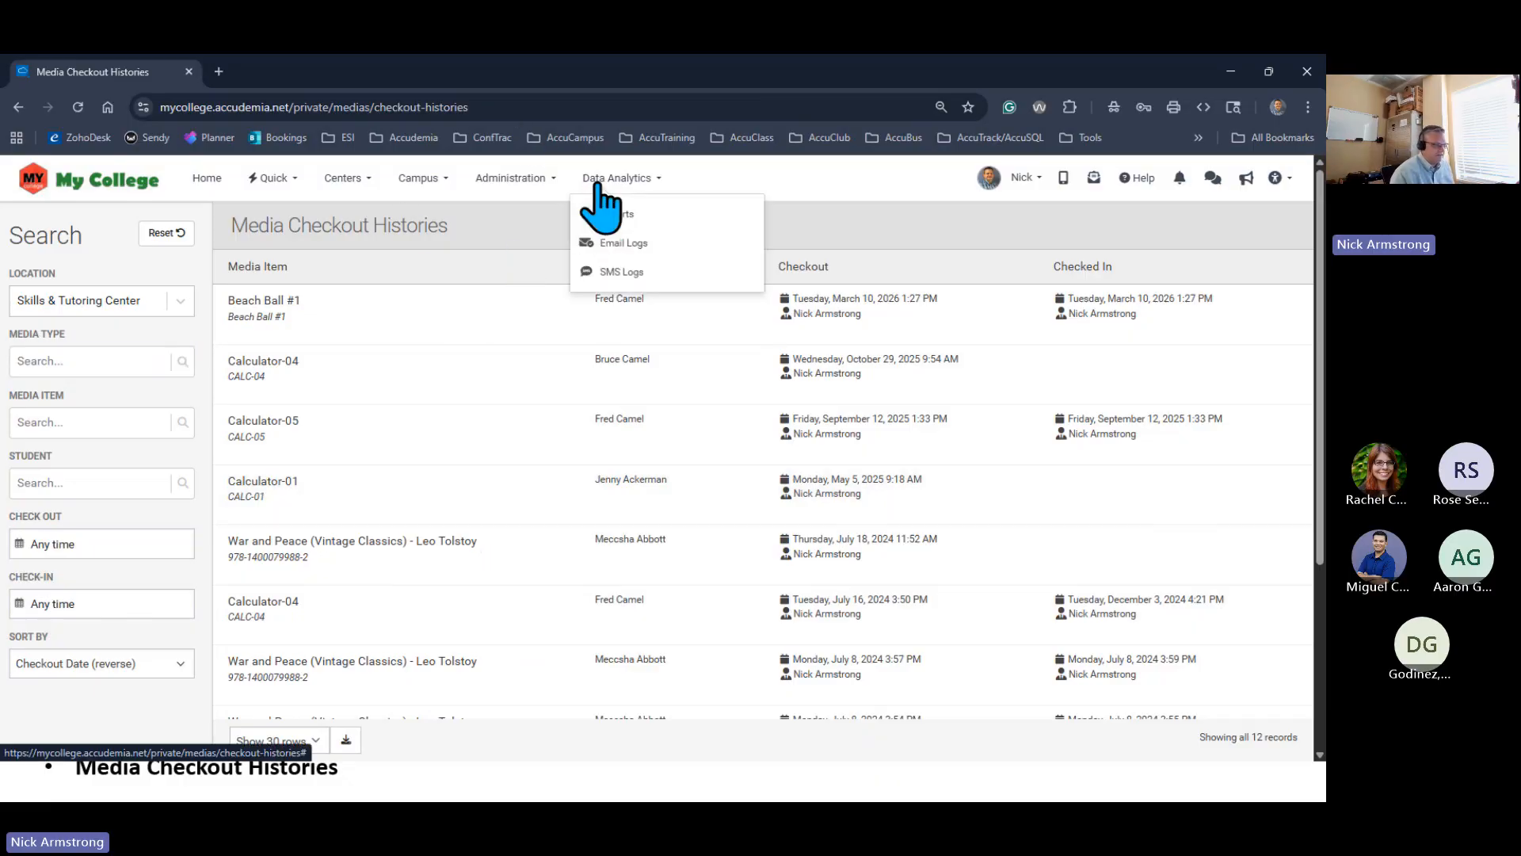
left_click(631, 215)
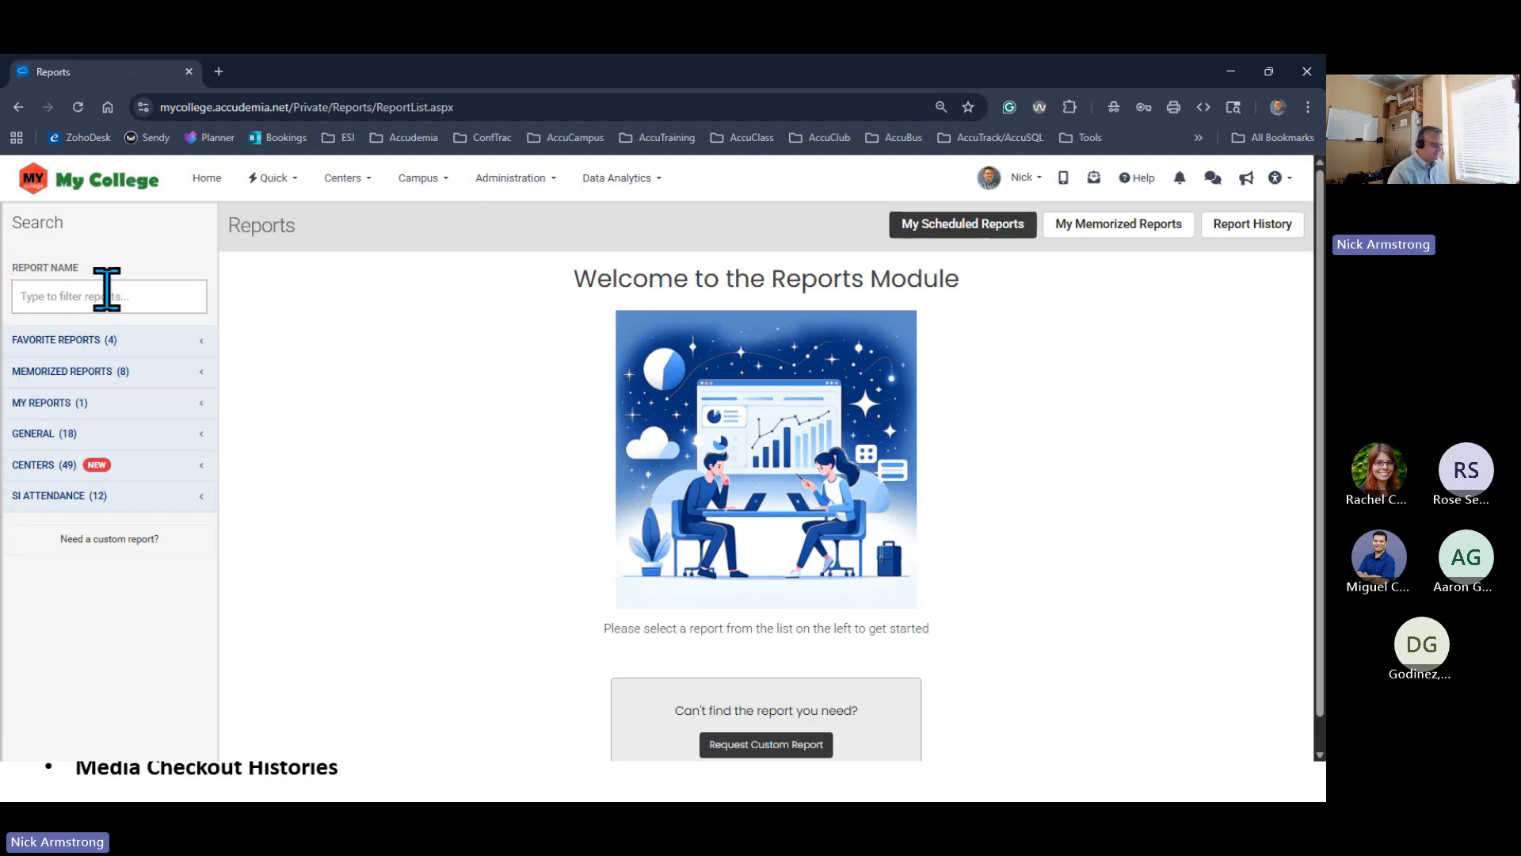
type("media")
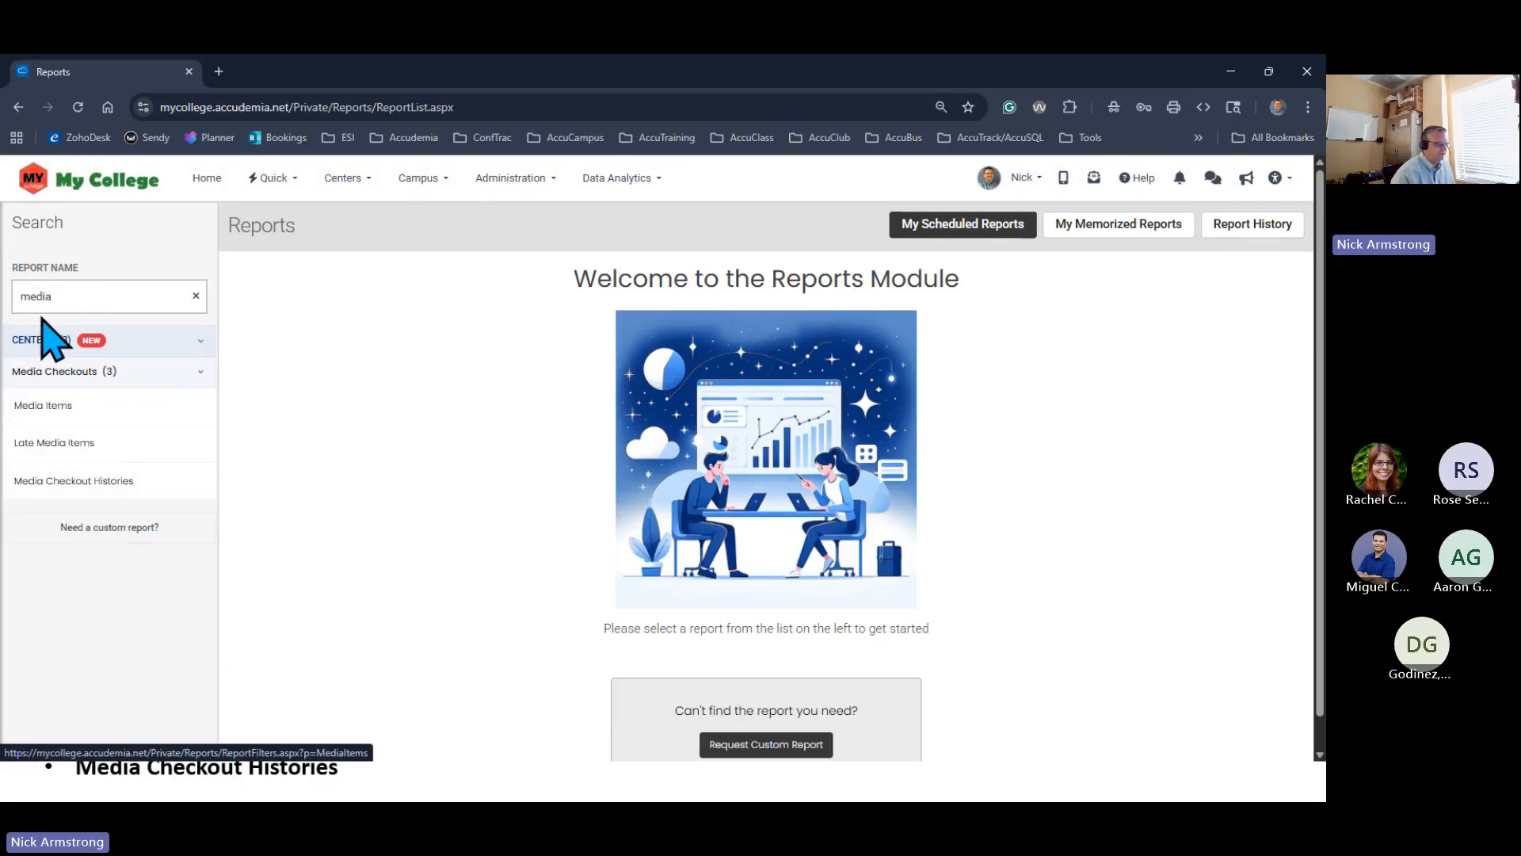
left_click(195, 296)
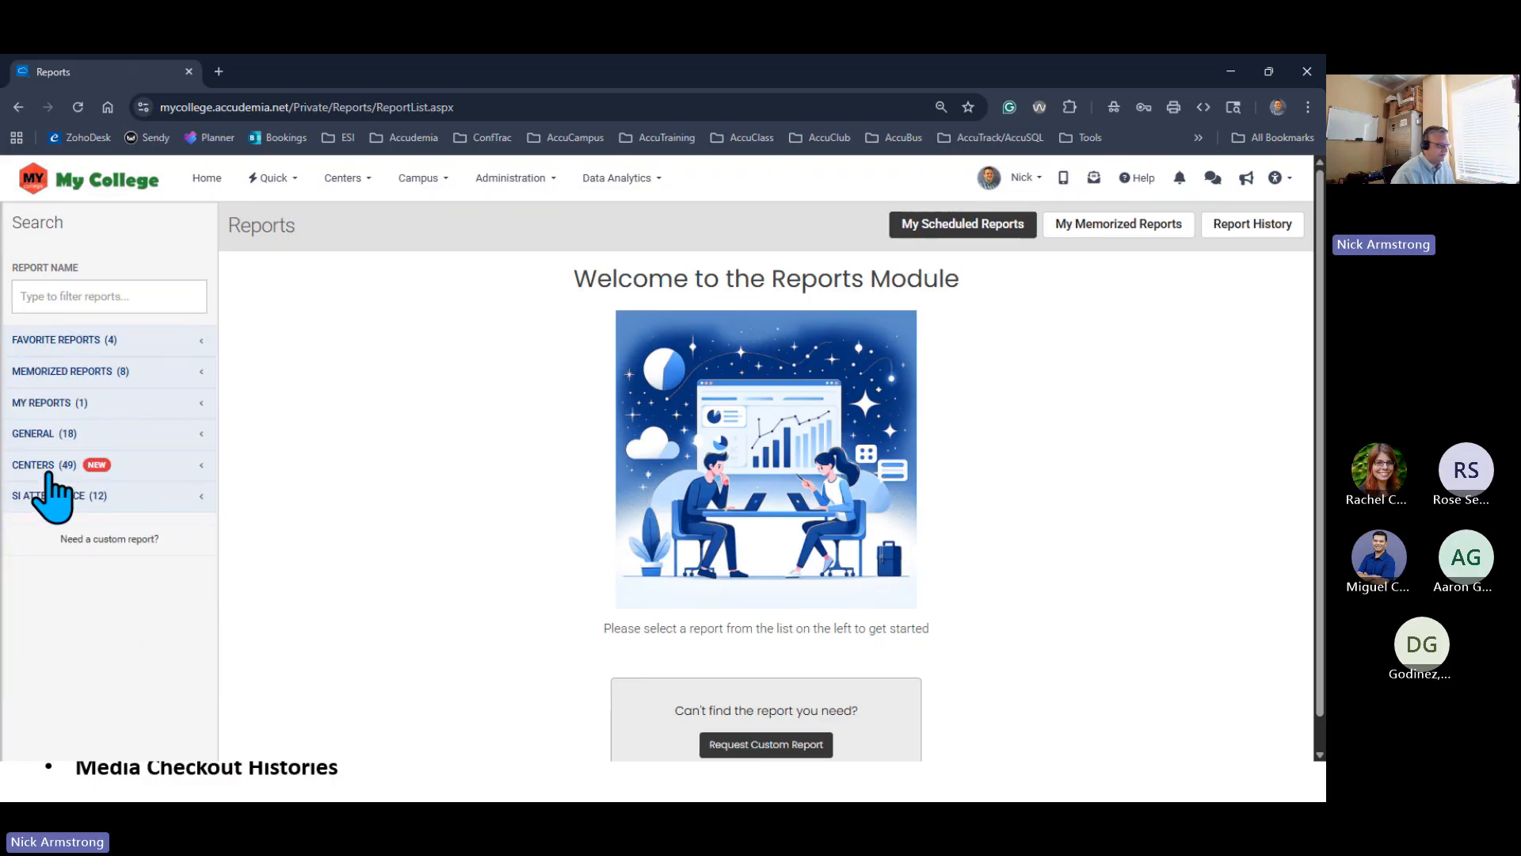
Open the Media Items report from the Media Checkouts group of the Centers reports
left_click(45, 464)
scroll(71, 697, "down", 2)
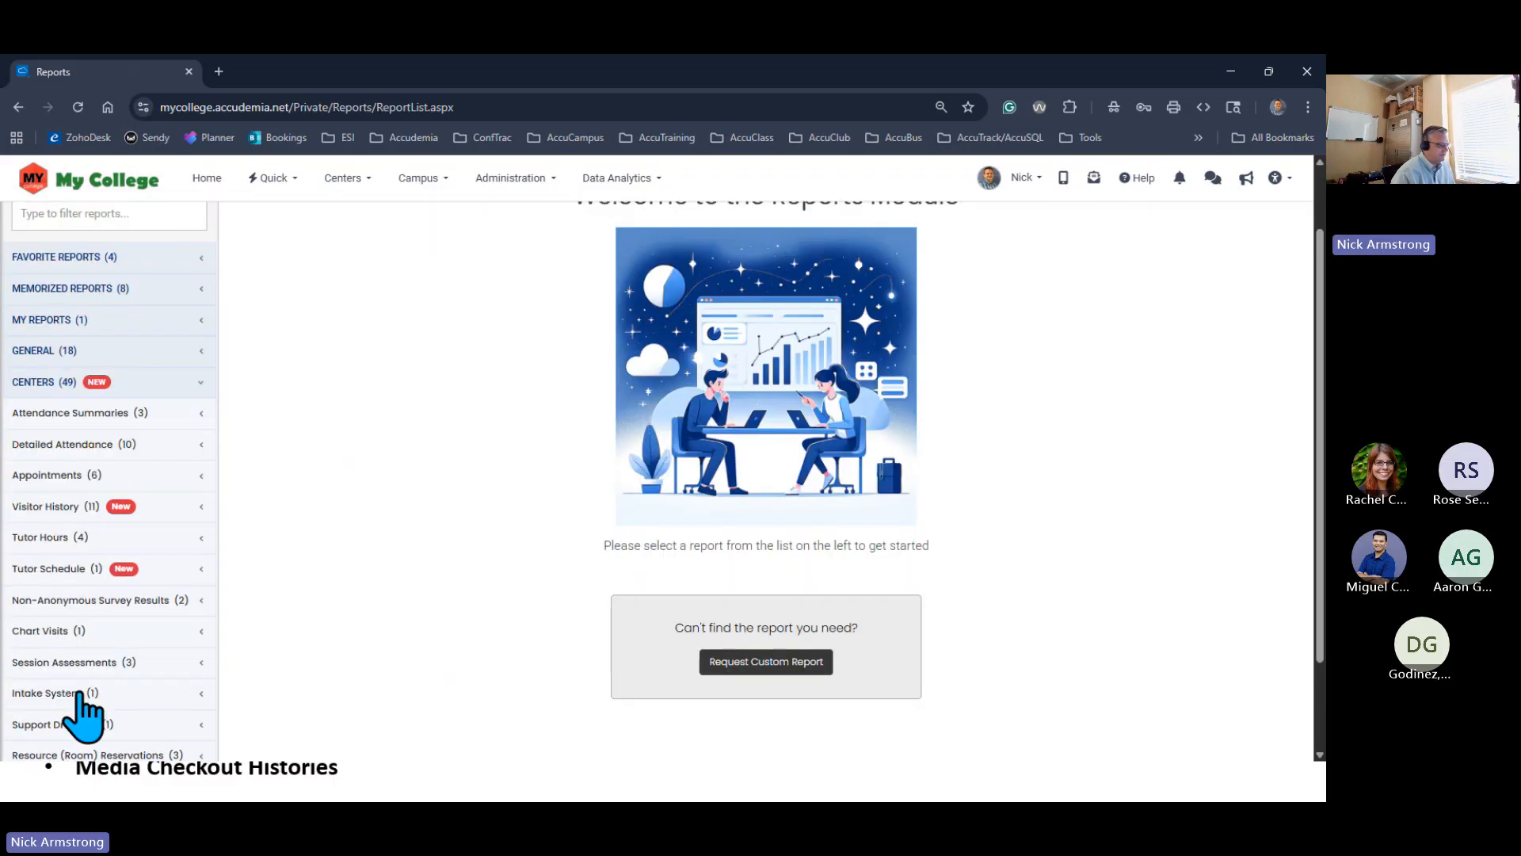
left_click(89, 702)
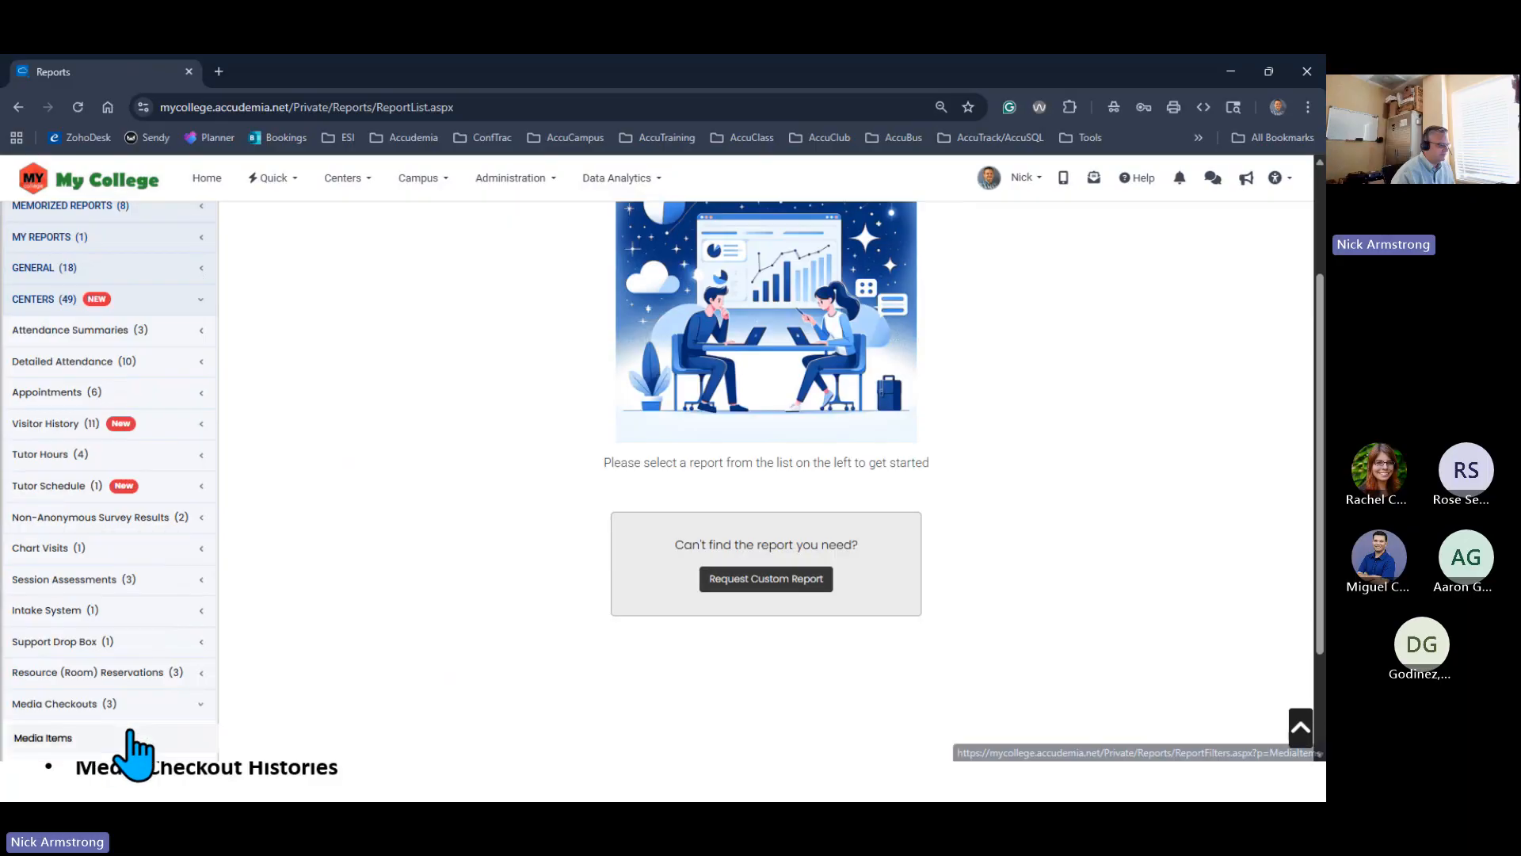
scroll(139, 725, "down", 1)
scroll(151, 697, "down", 1)
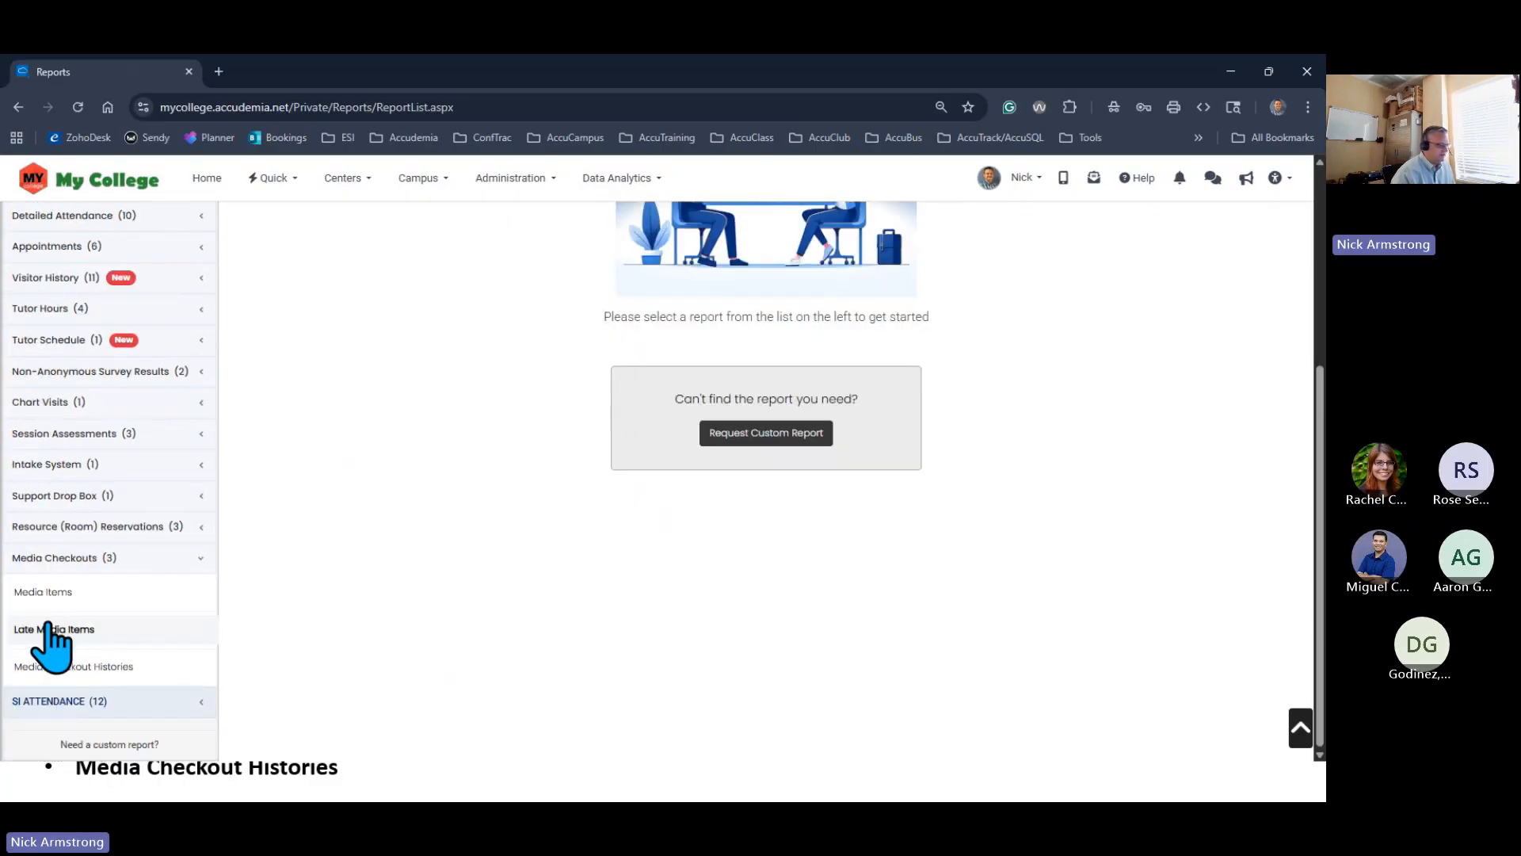
left_click(57, 606)
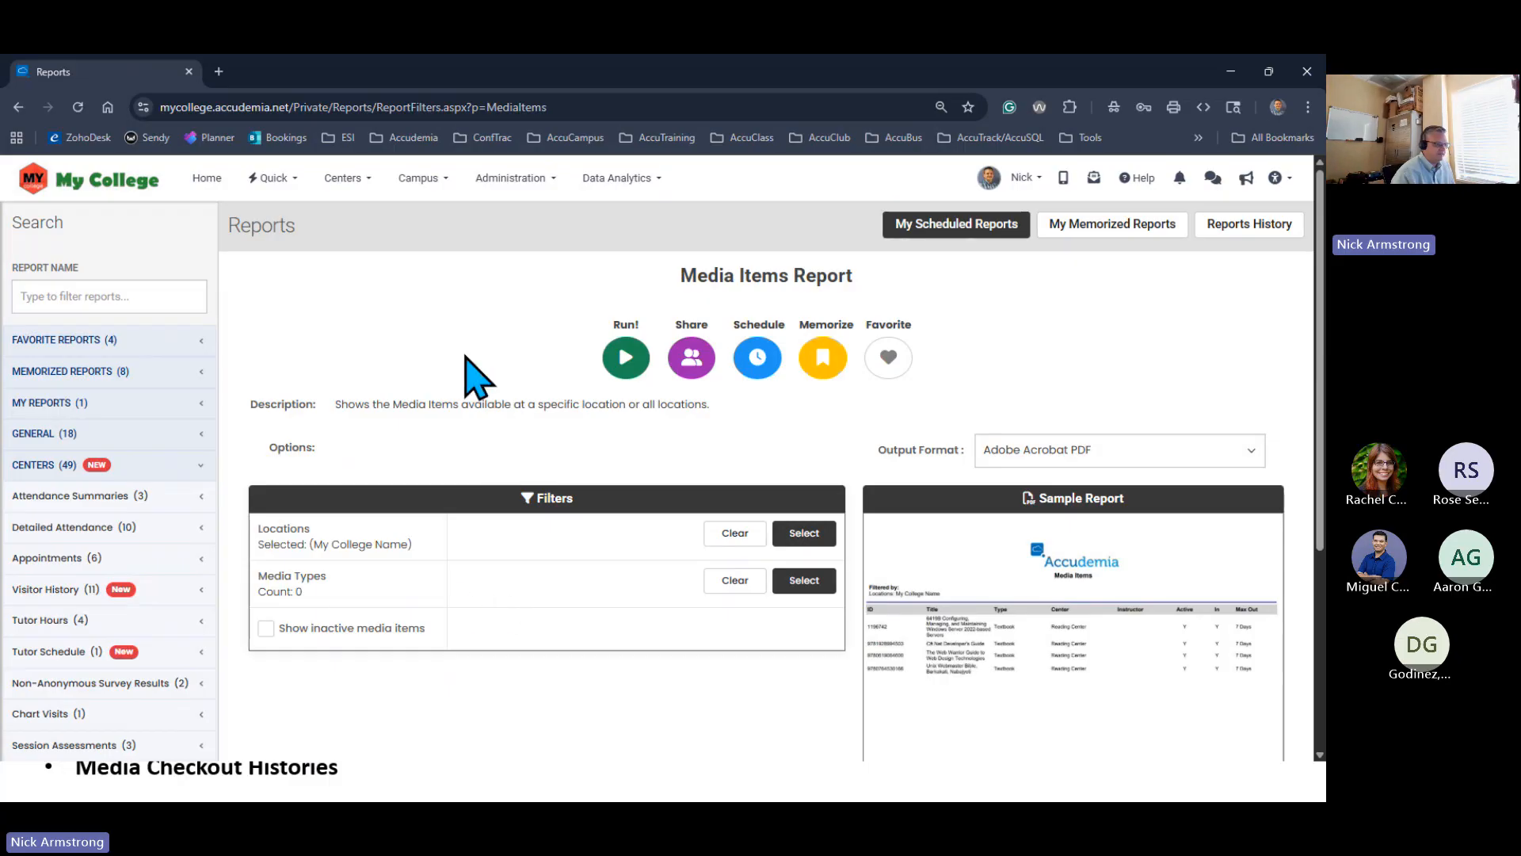
left_click_drag(672, 299, 900, 299)
left_click(880, 360)
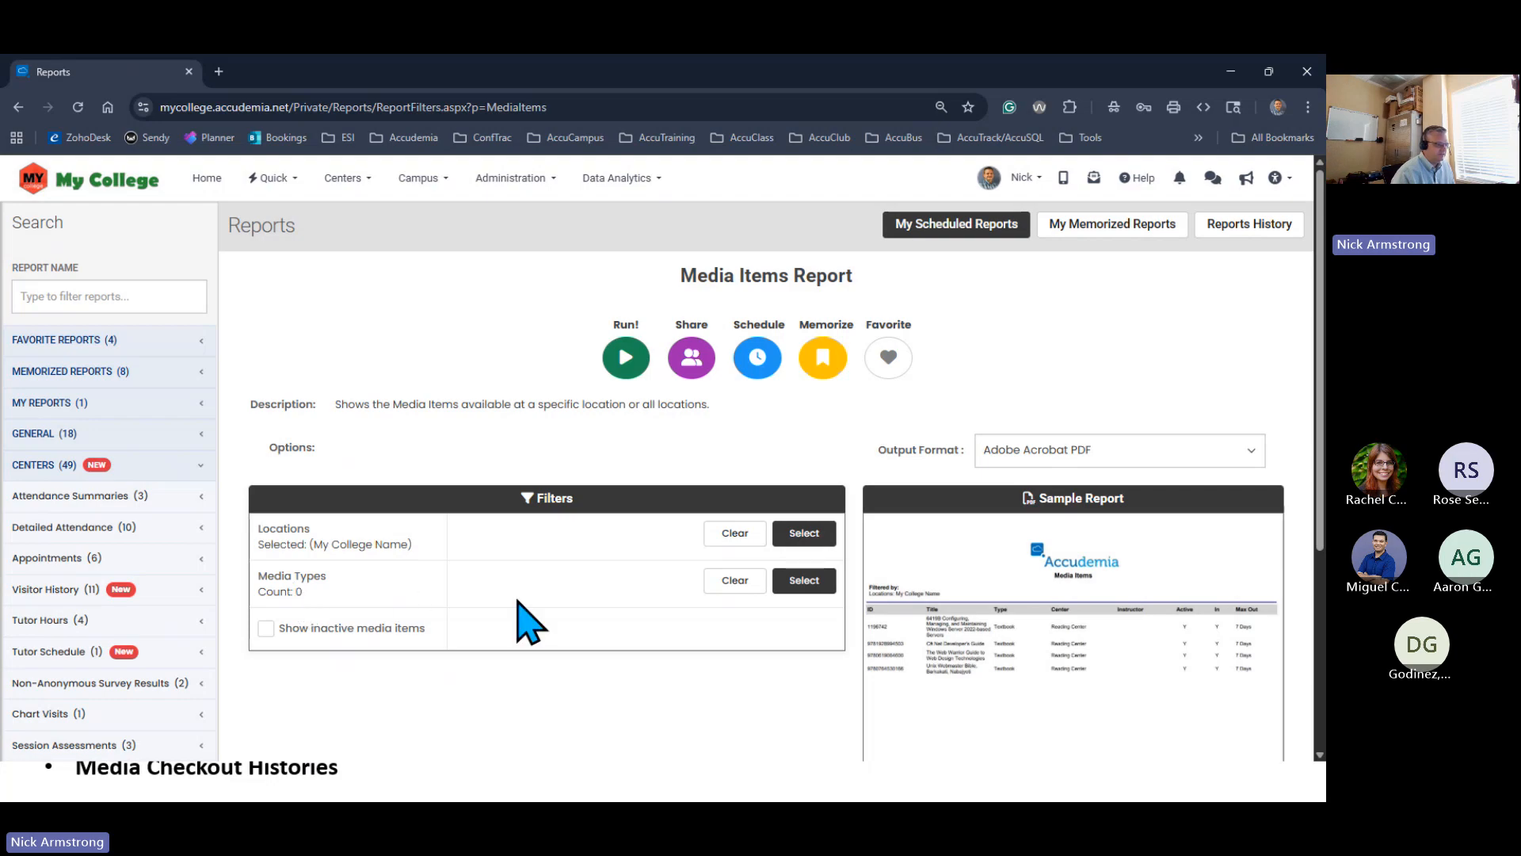
Limit the Media Items report to the media type Book
left_click(801, 580)
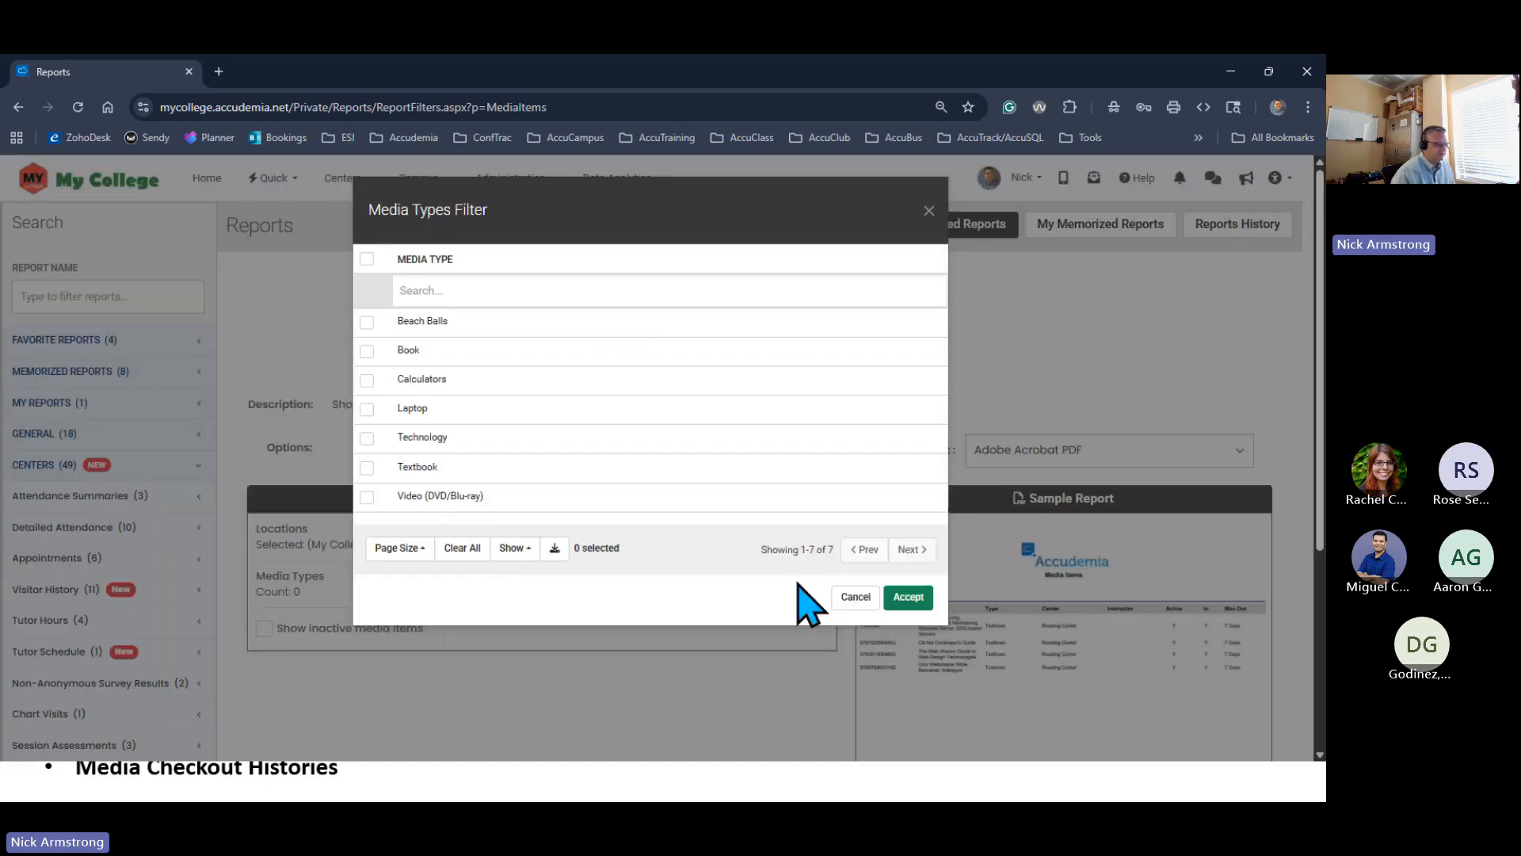
left_click(367, 350)
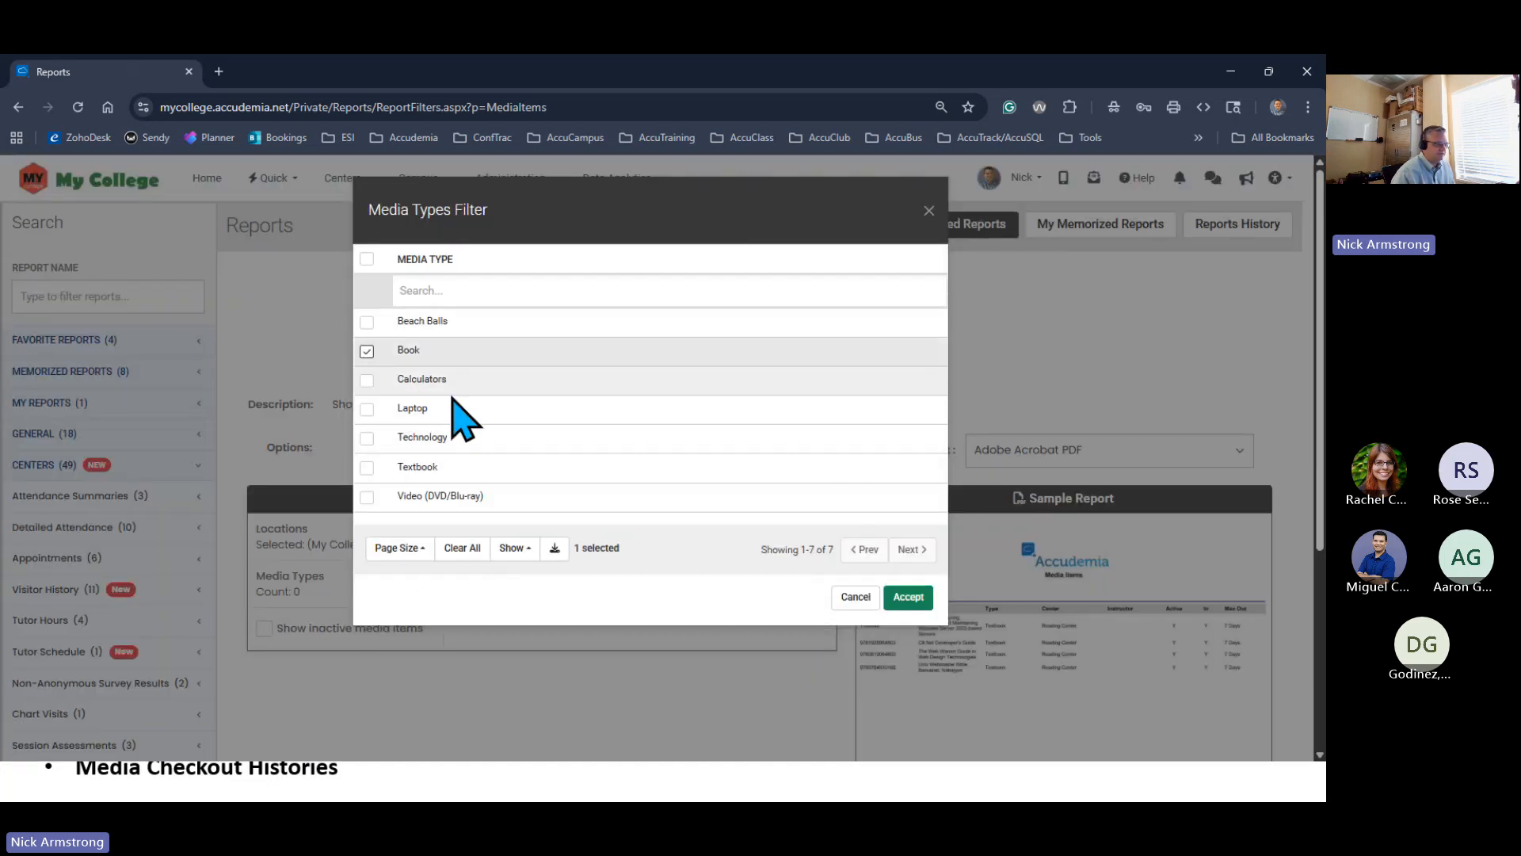
left_click(908, 599)
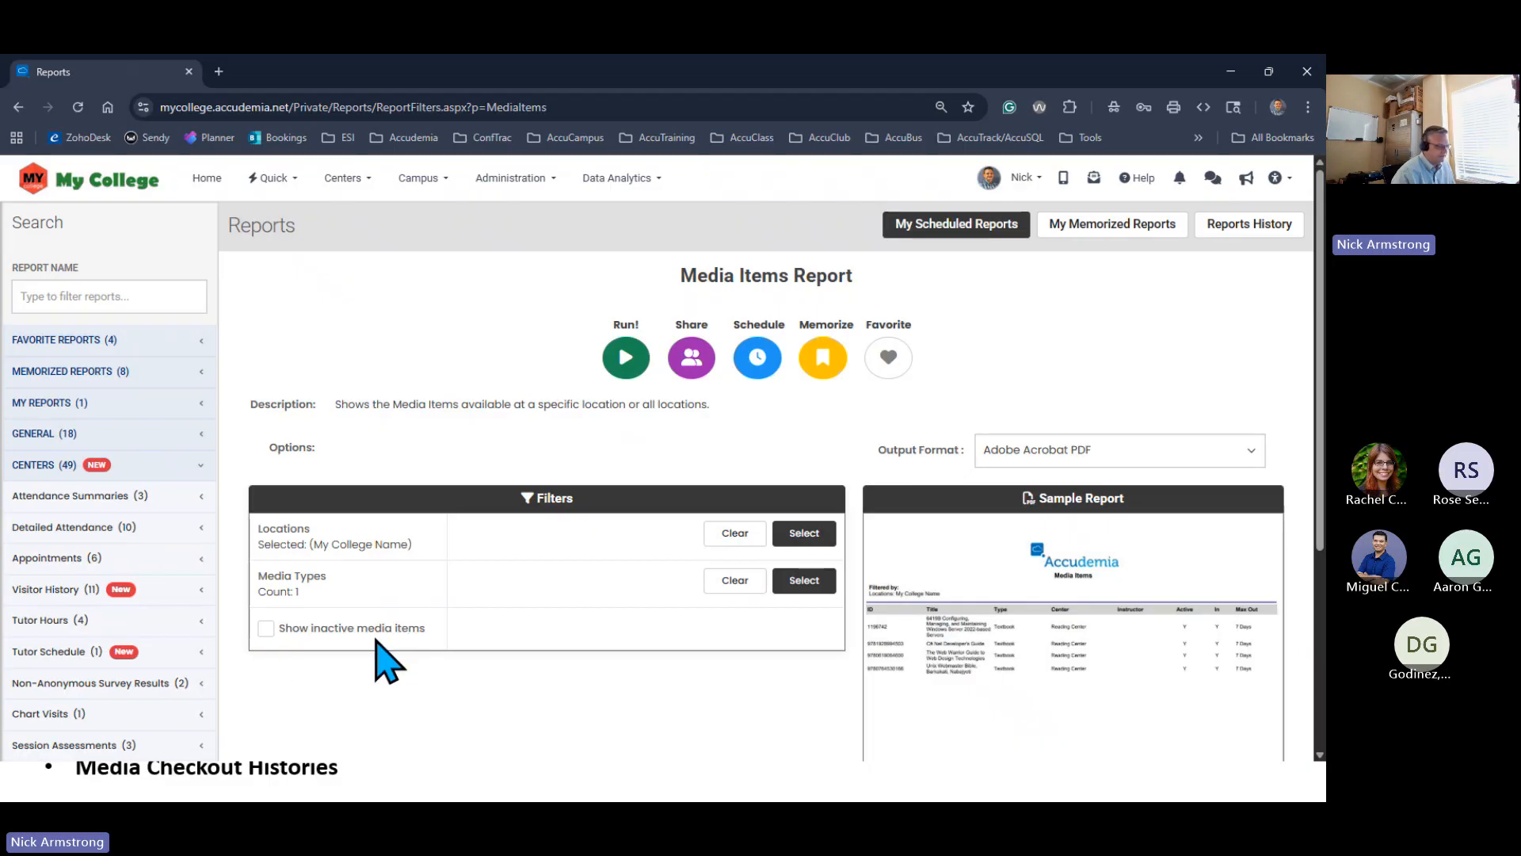
Review the output formats, run the Media Items report as Adobe Acrobat PDF, and open the generated file
left_click(1035, 463)
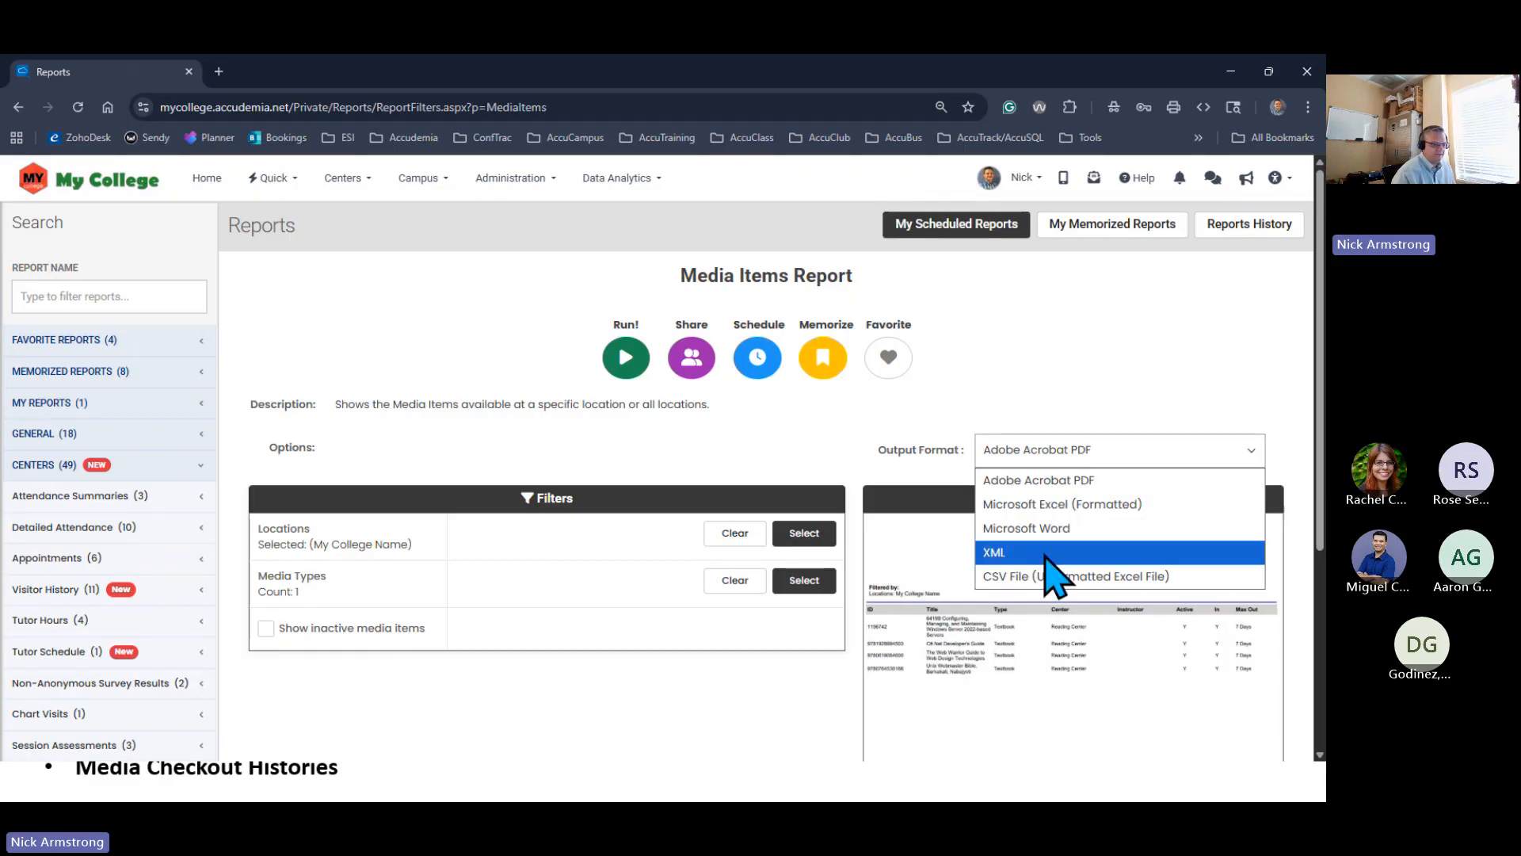
left_click(671, 453)
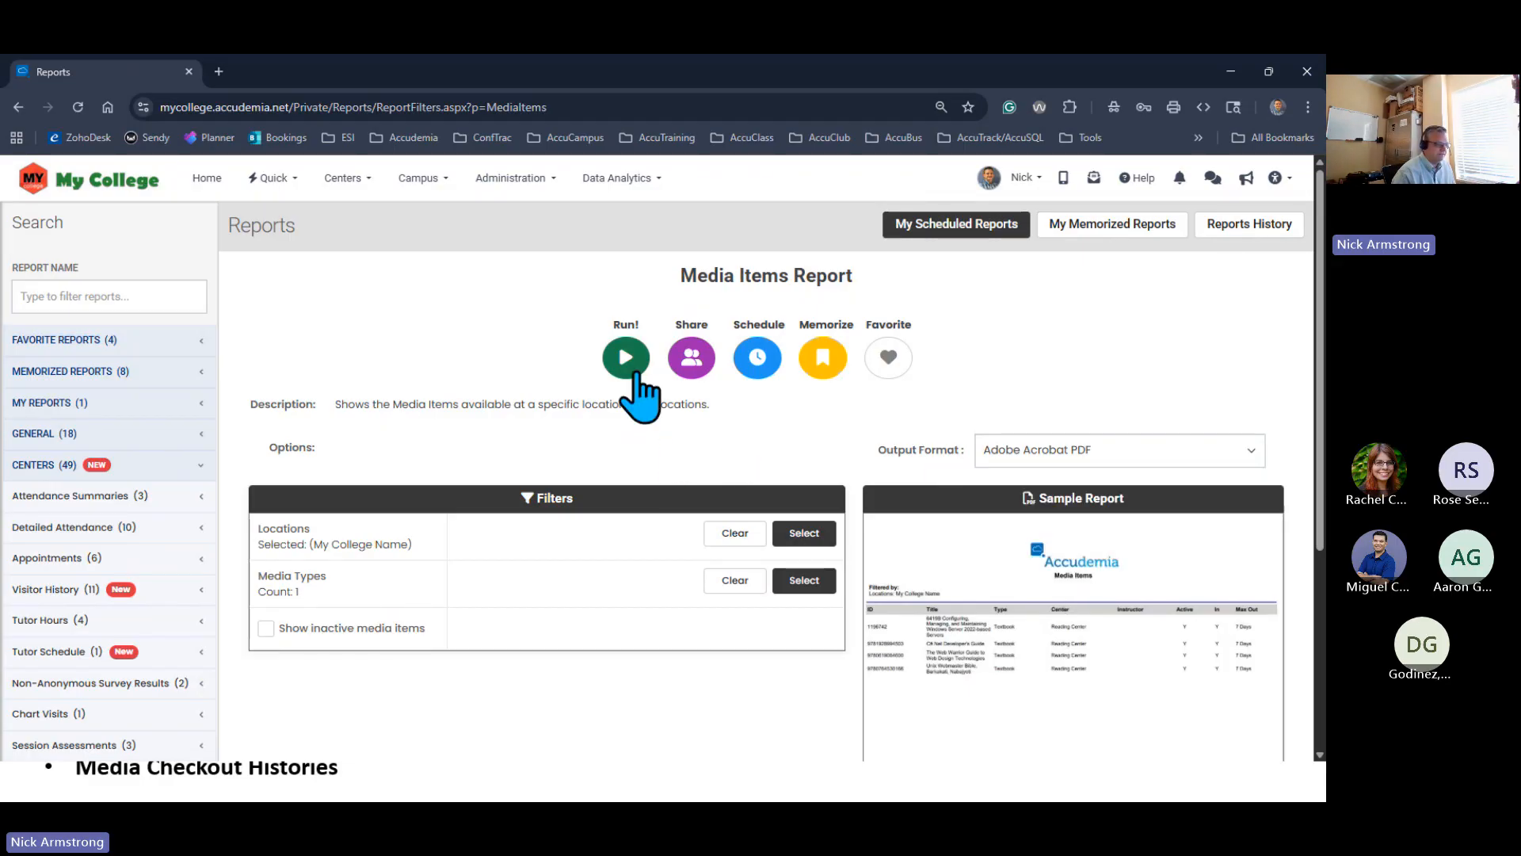
left_click(1036, 465)
left_click(745, 447)
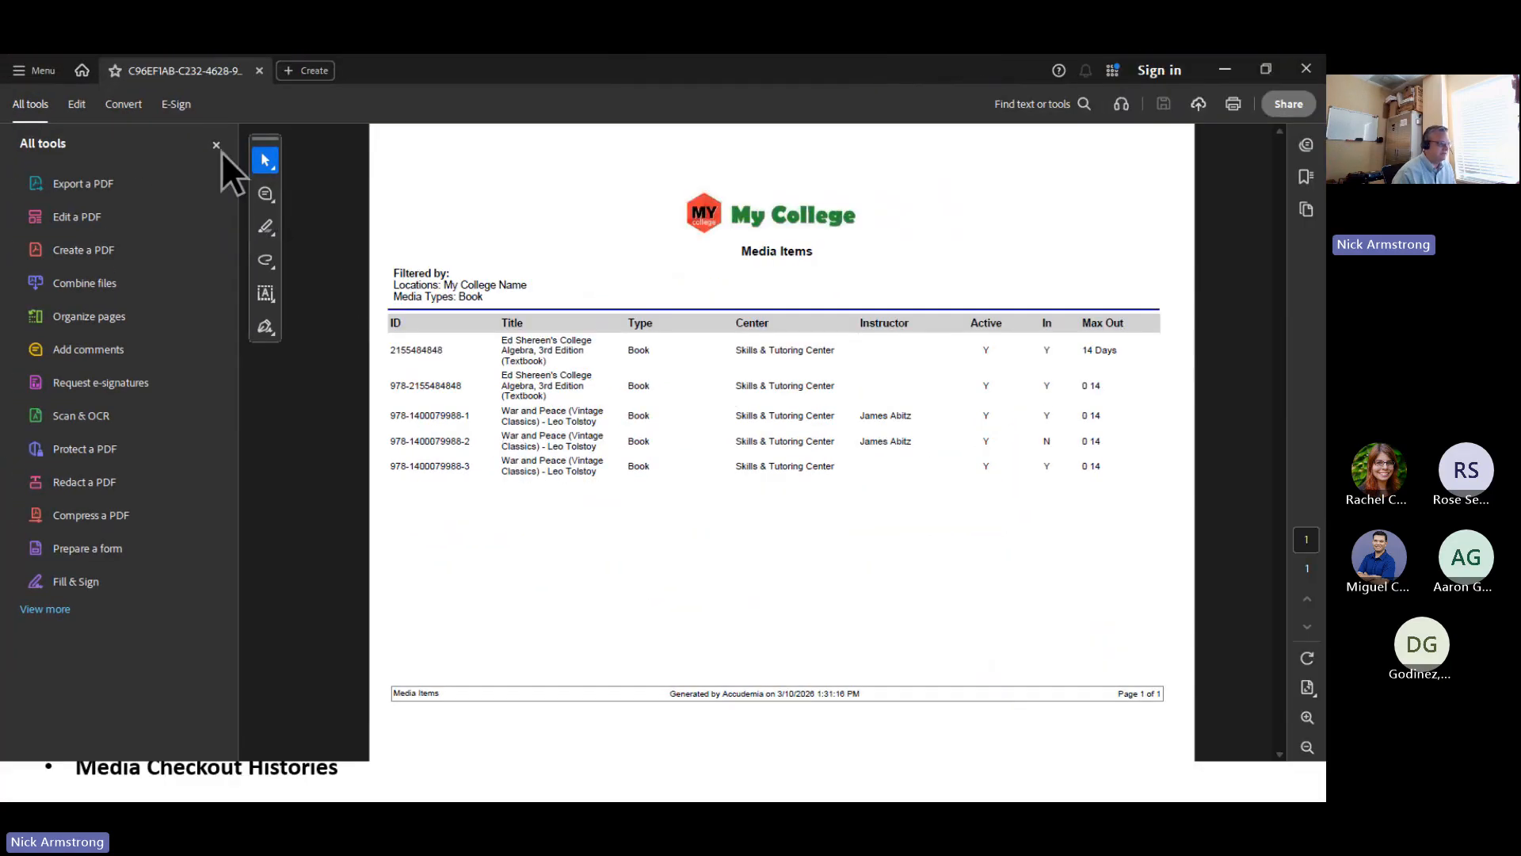
Hide the tools pane and examine the center listed for each book in the Media Items PDF
left_click(216, 147)
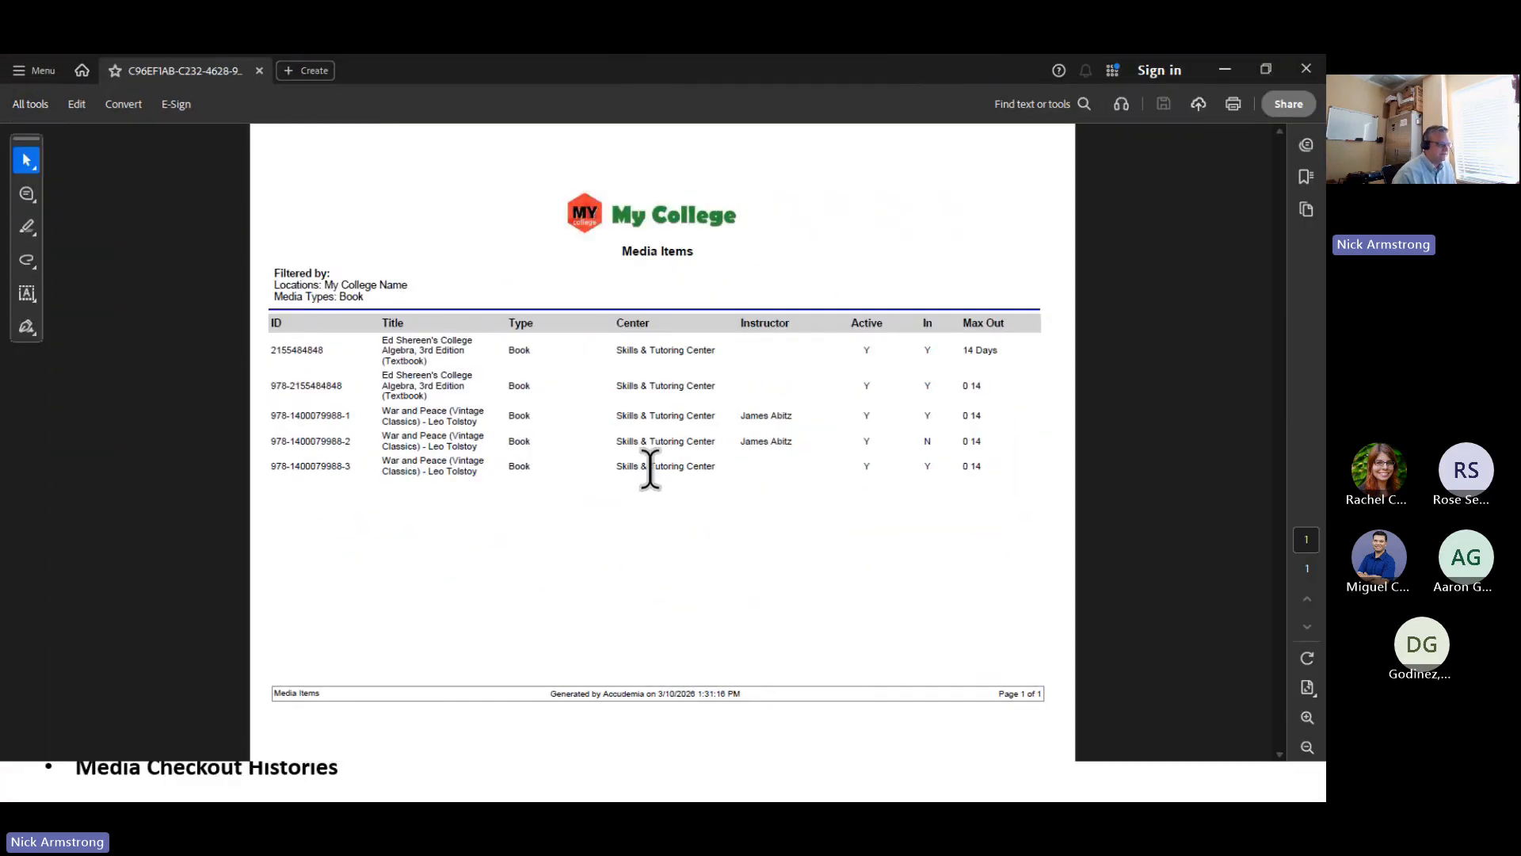
left_click_drag(714, 357, 594, 349)
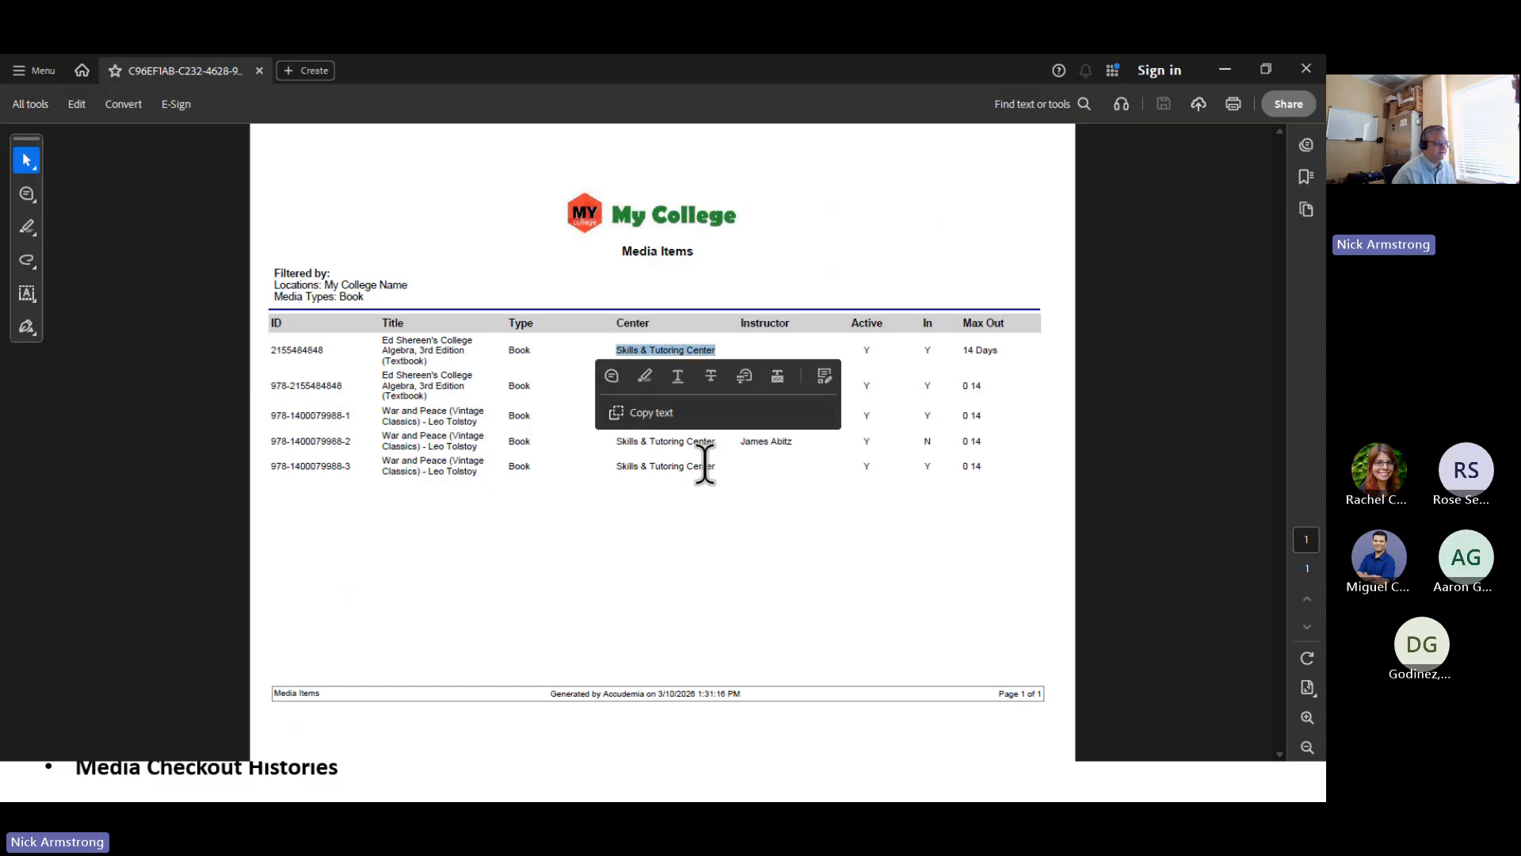
left_click_drag(718, 469, 604, 361)
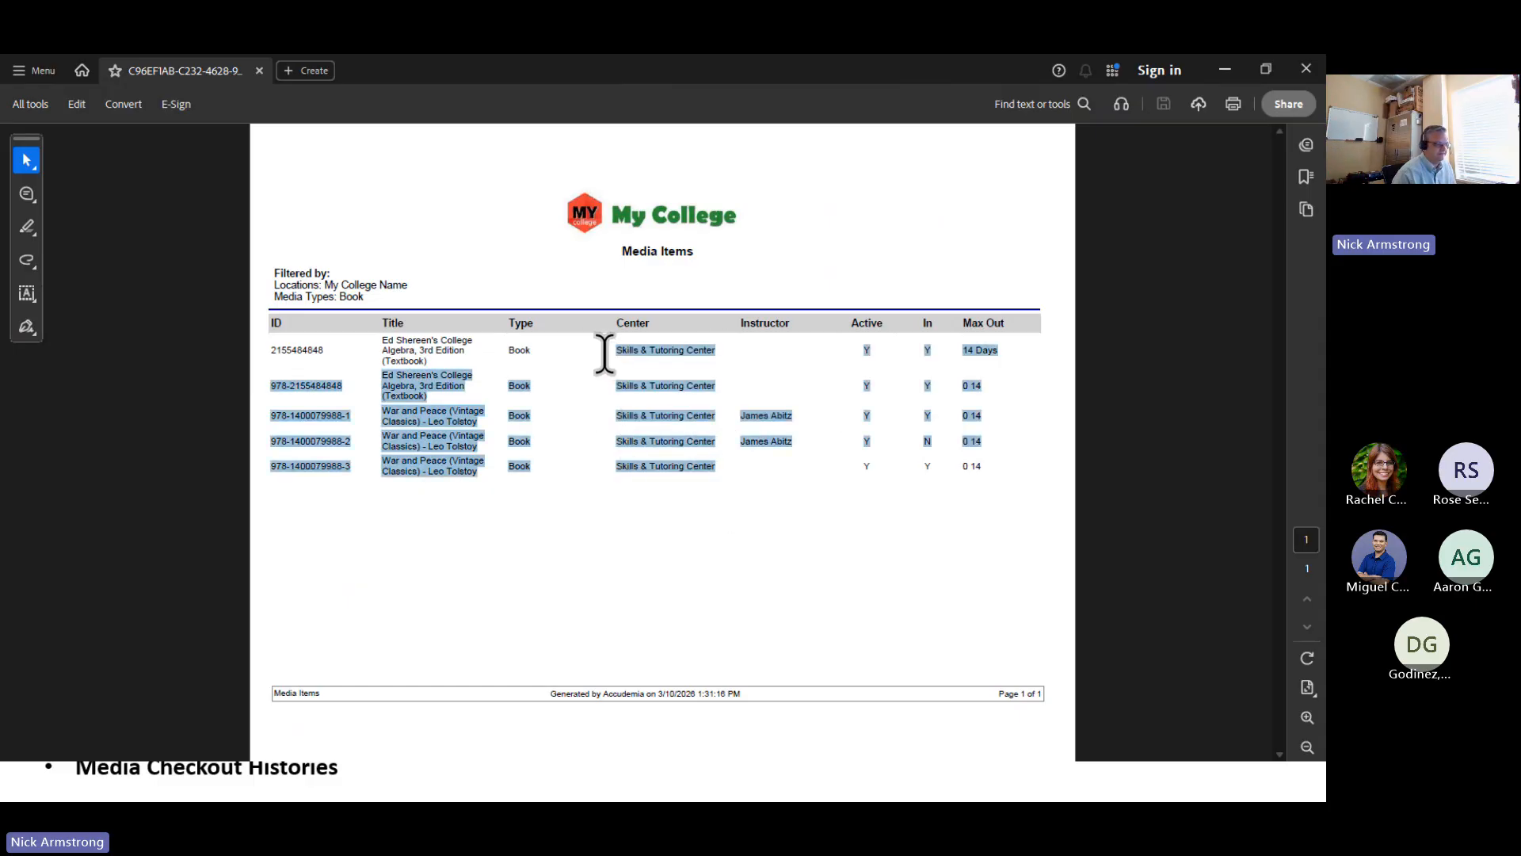
left_click(713, 511)
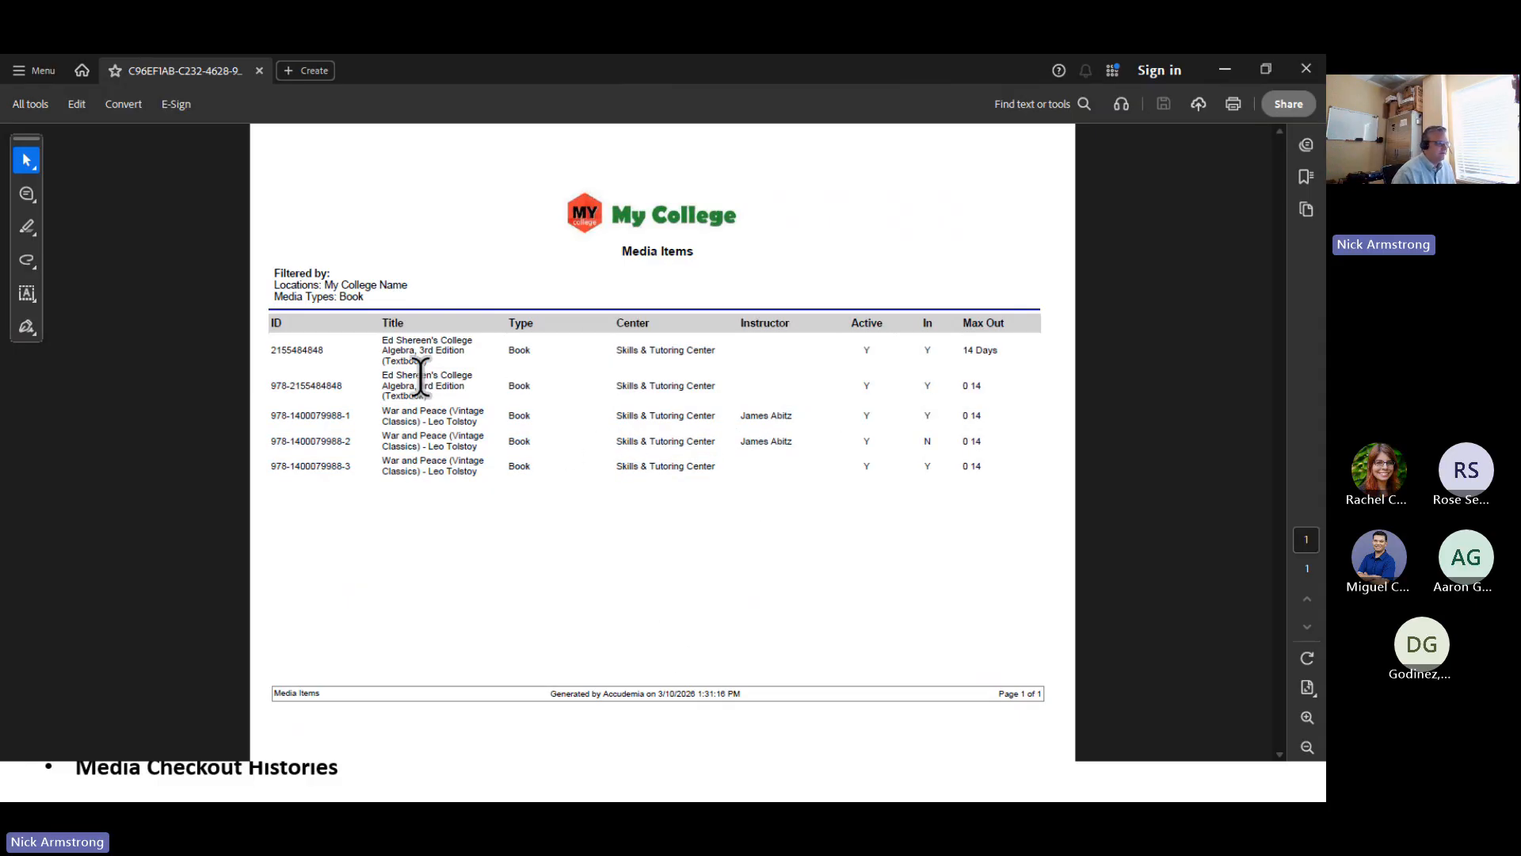
Examine the titles, IDs and checked-in status of the books listed in the Media Items PDF
left_click_drag(386, 351, 449, 436)
left_click(448, 436)
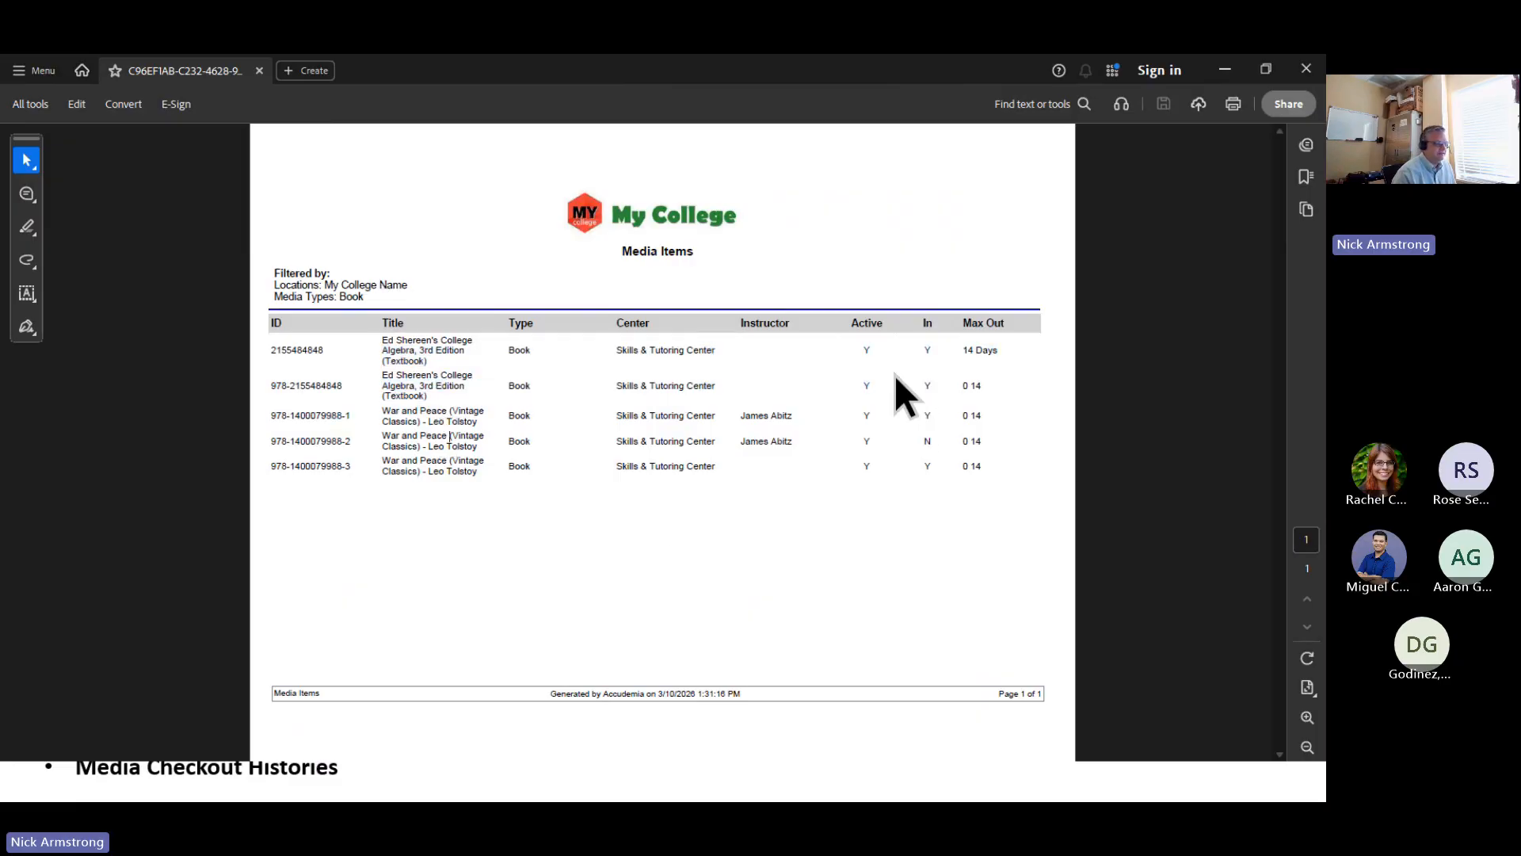
left_click_drag(292, 418, 475, 474)
left_click(495, 473)
left_click_drag(381, 339, 434, 385)
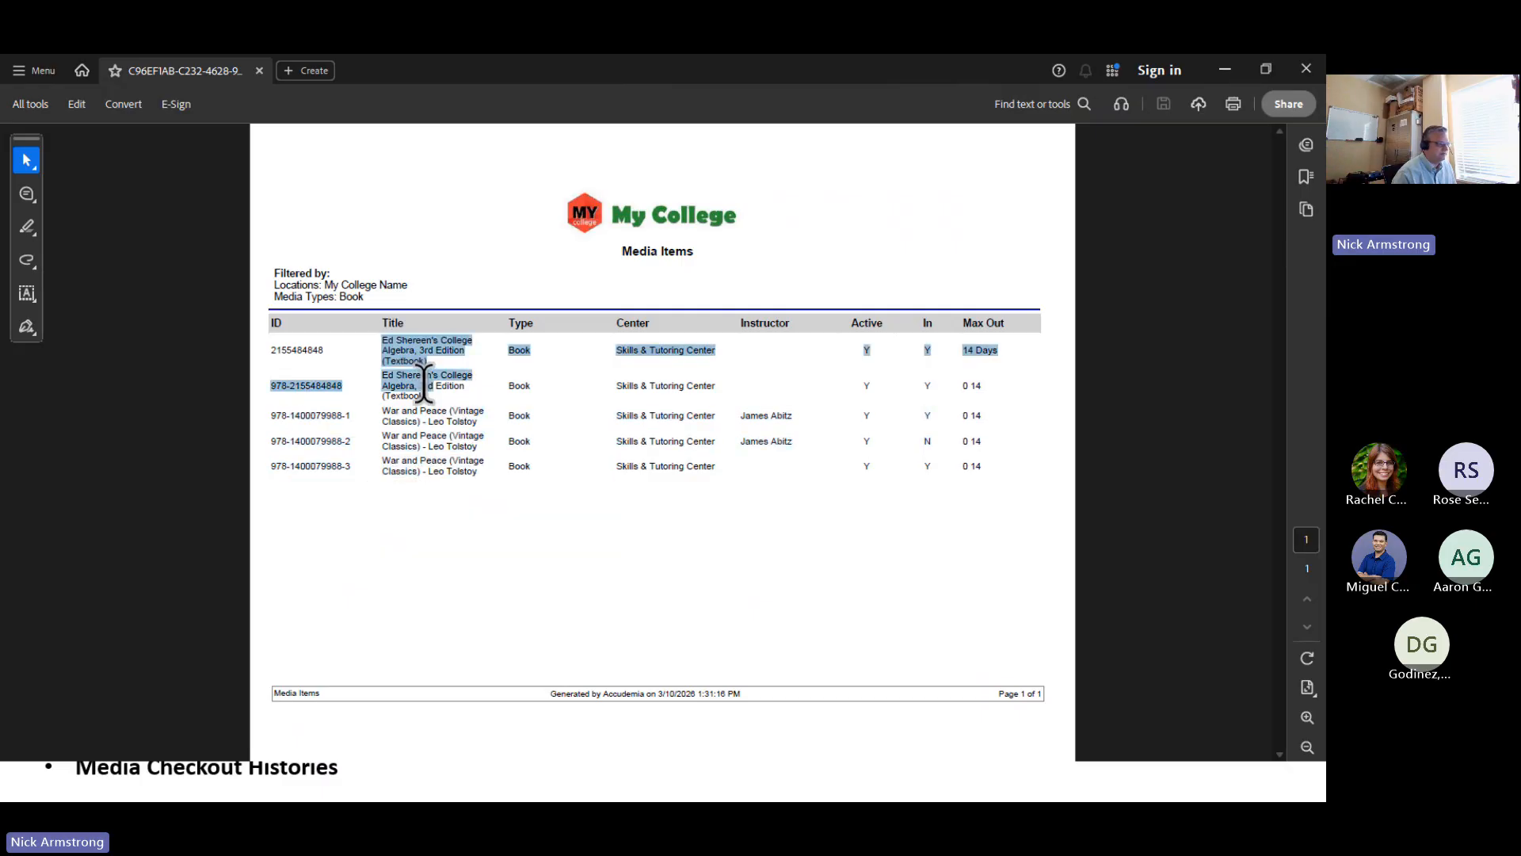
left_click(982, 499)
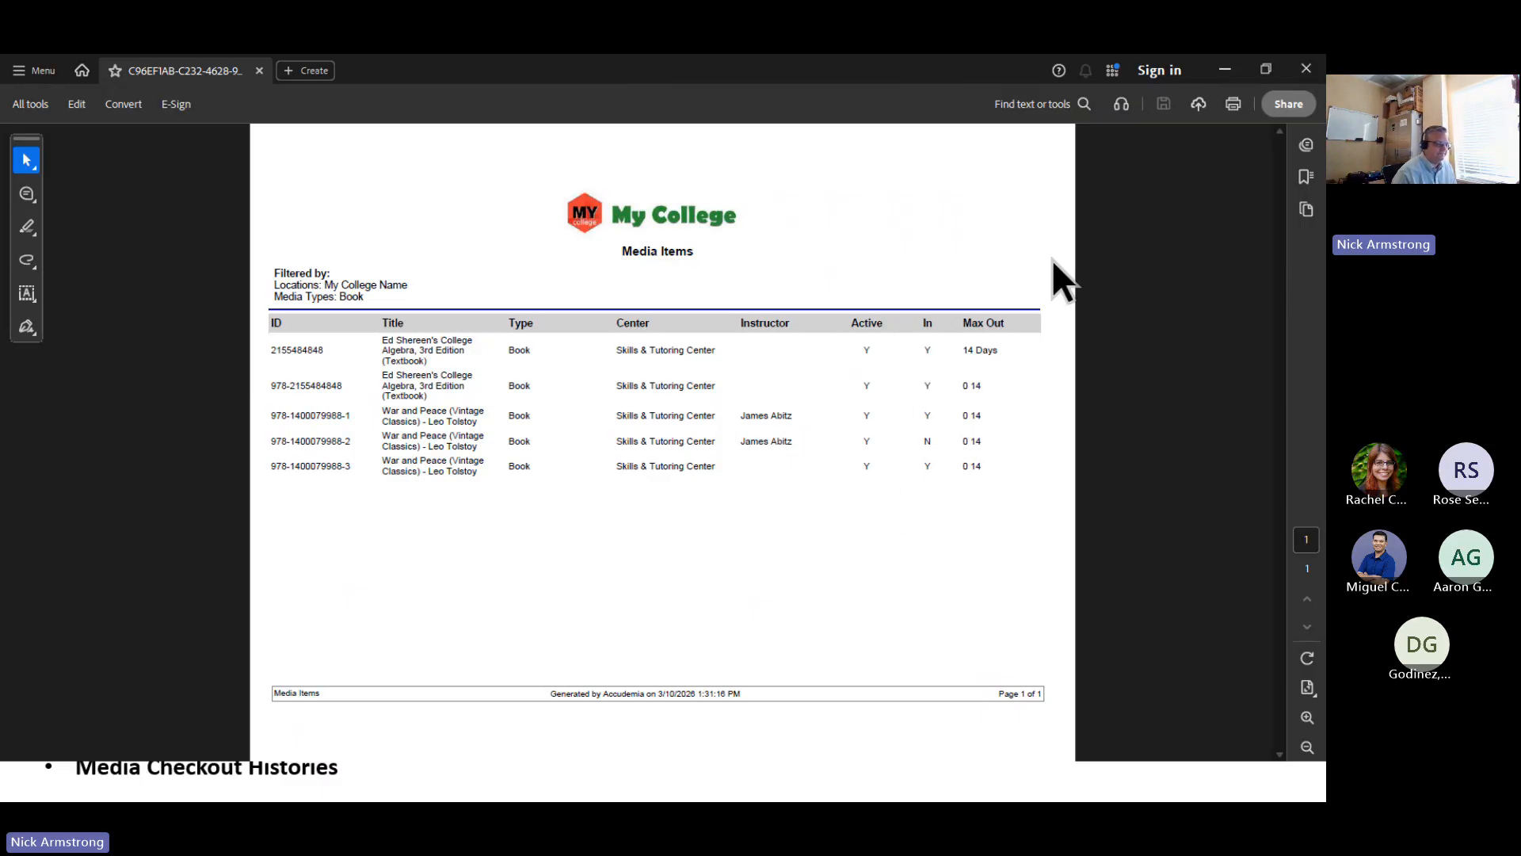
left_click_drag(929, 450, 924, 349)
left_click(775, 382)
Close the PDF report and return to the Reports module's start page
left_click(1307, 69)
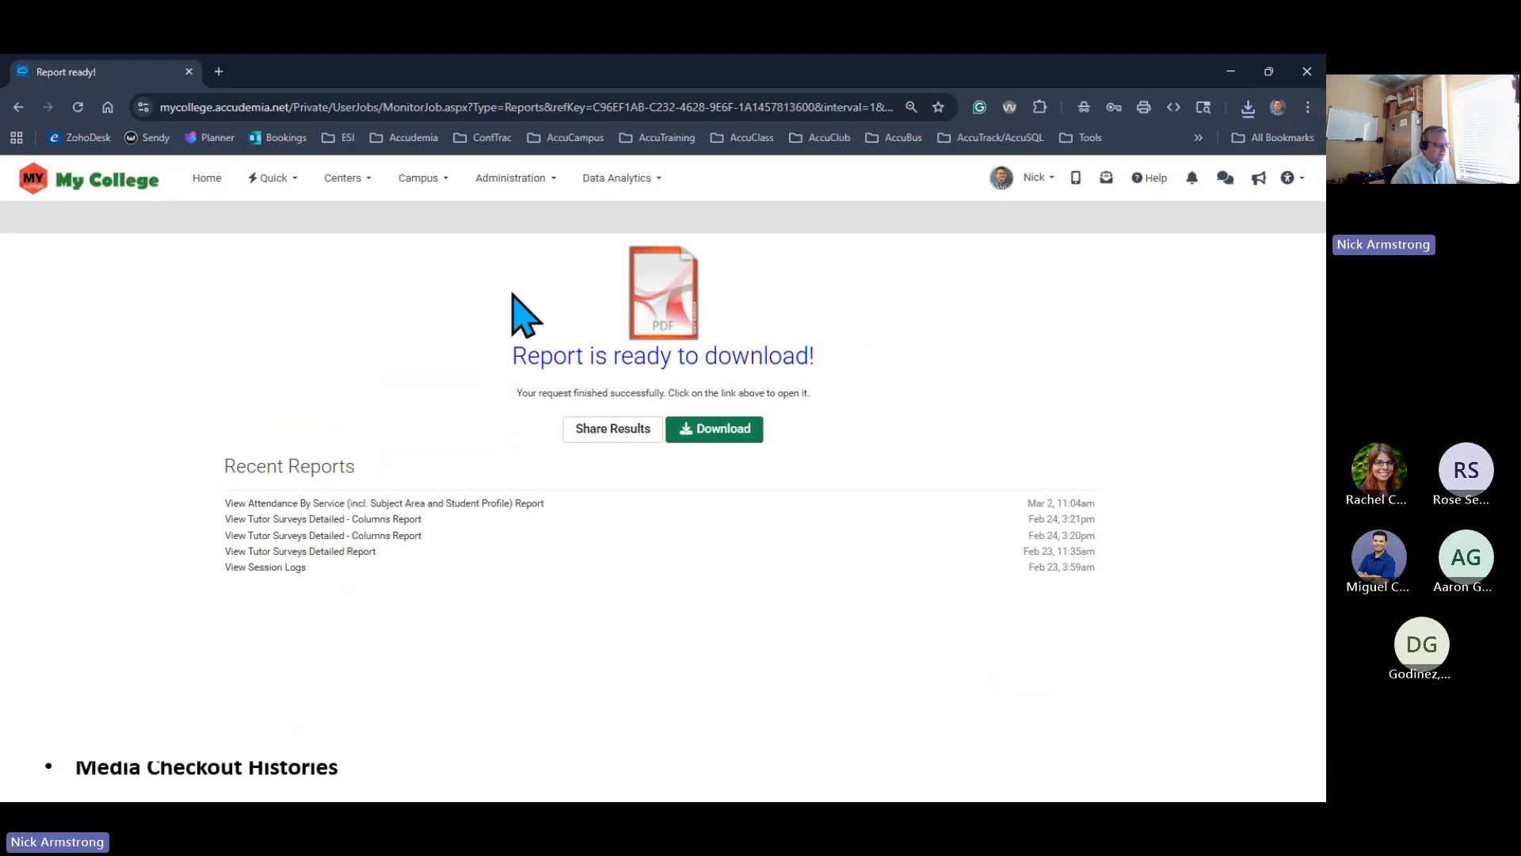
left_click(622, 181)
left_click(617, 214)
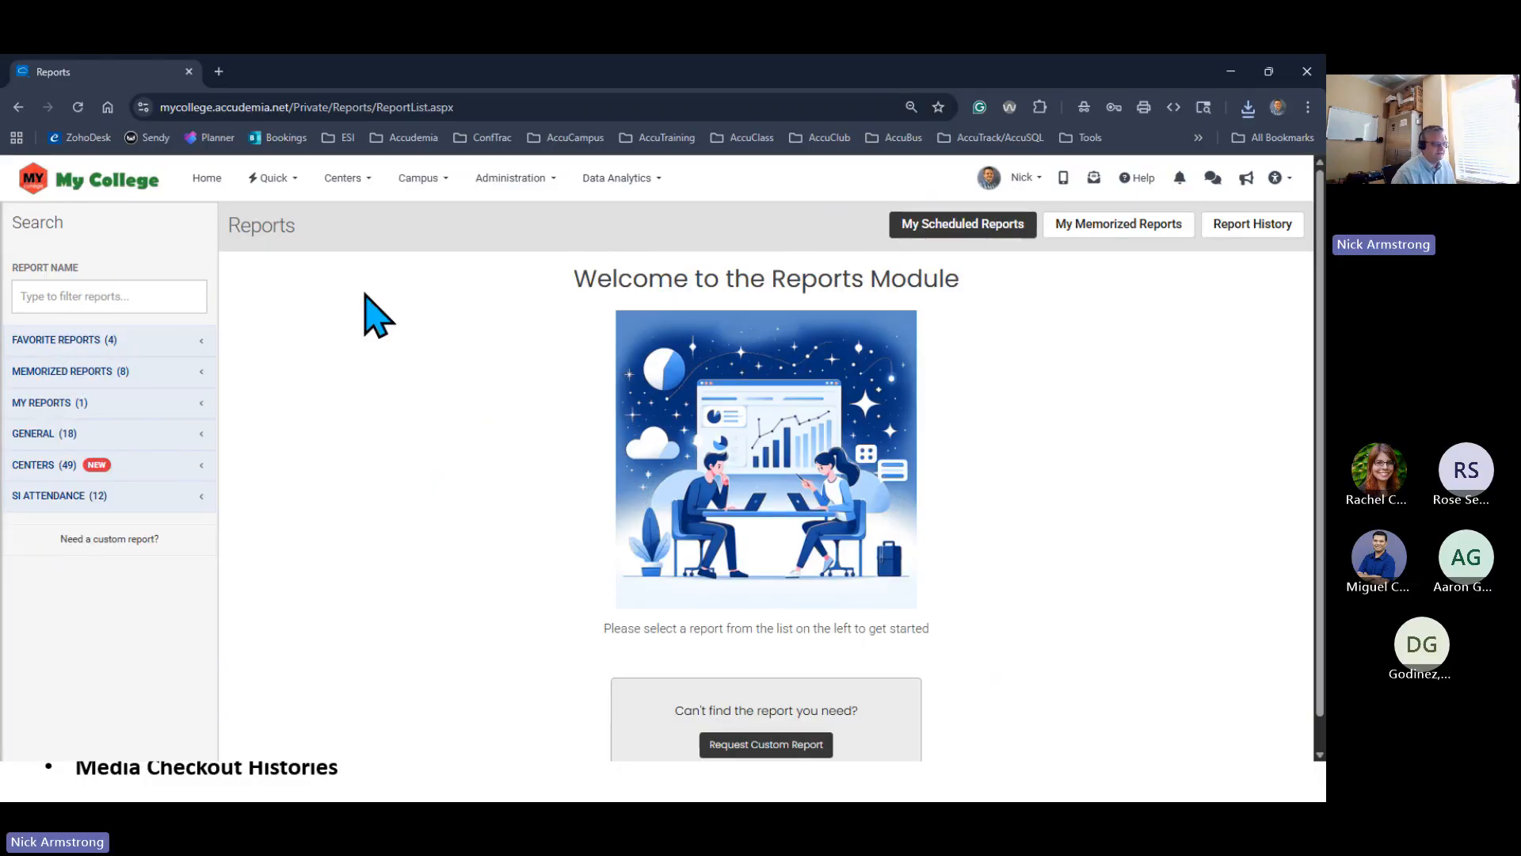
left_click(1239, 70)
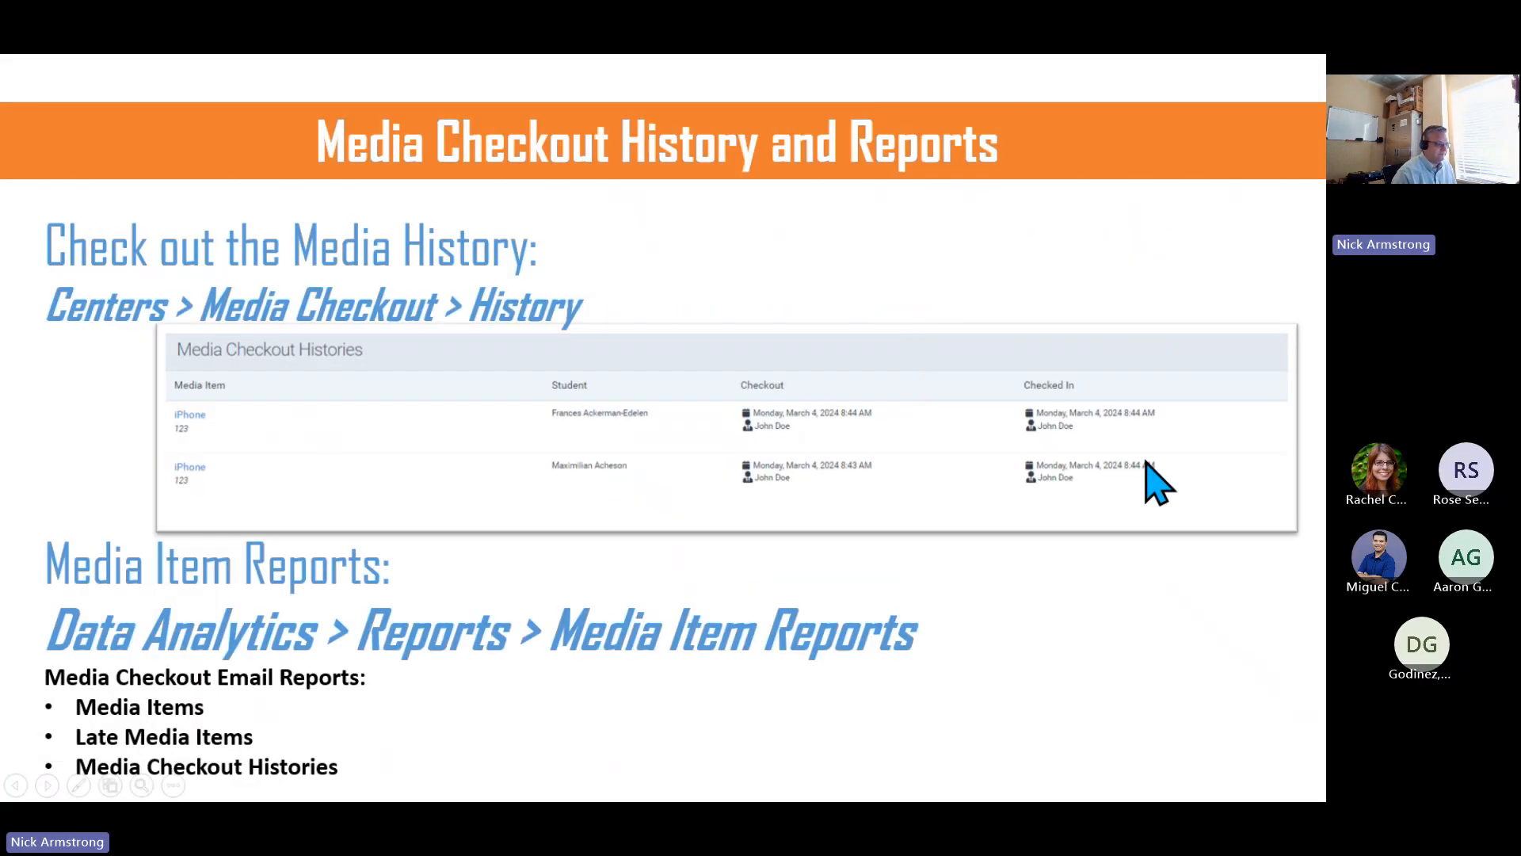
left_click(719, 708)
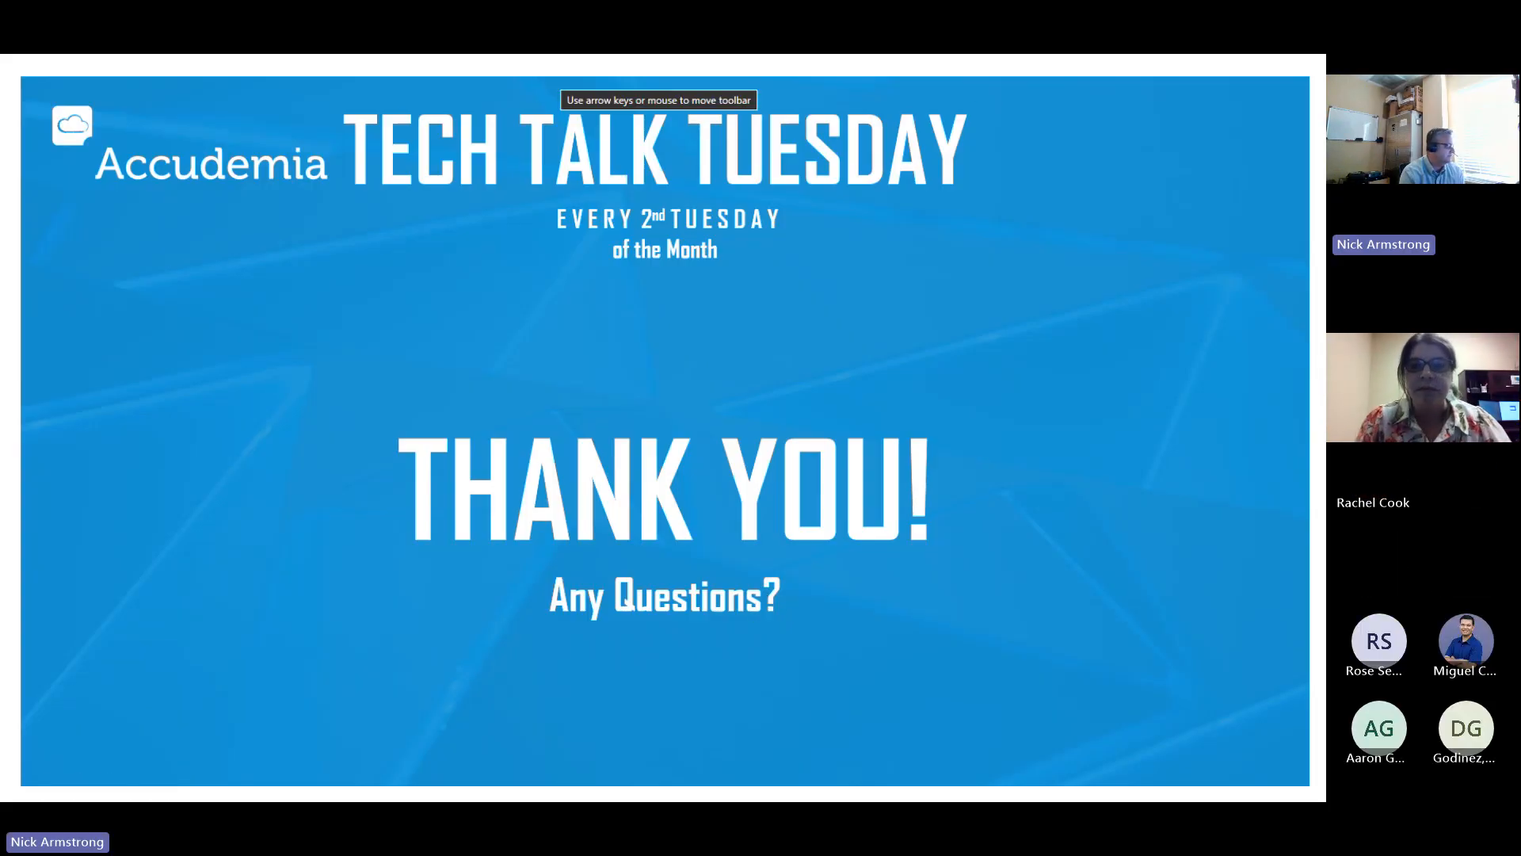
key("alt+Tab")
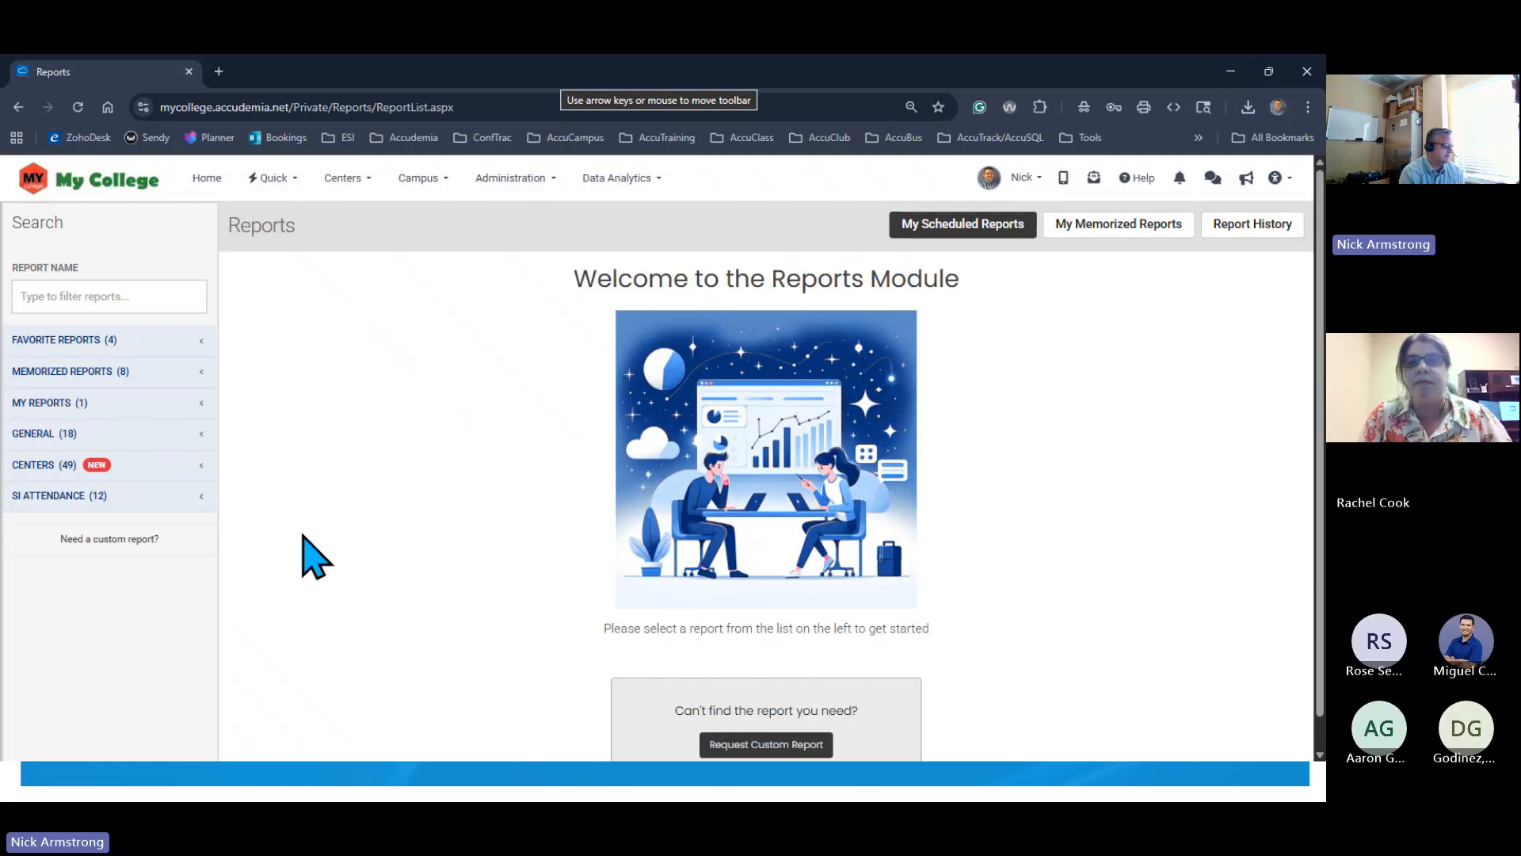
Open the Media Items list under Media Checkout and examine the ID of Beach Ball #1
left_click(342, 177)
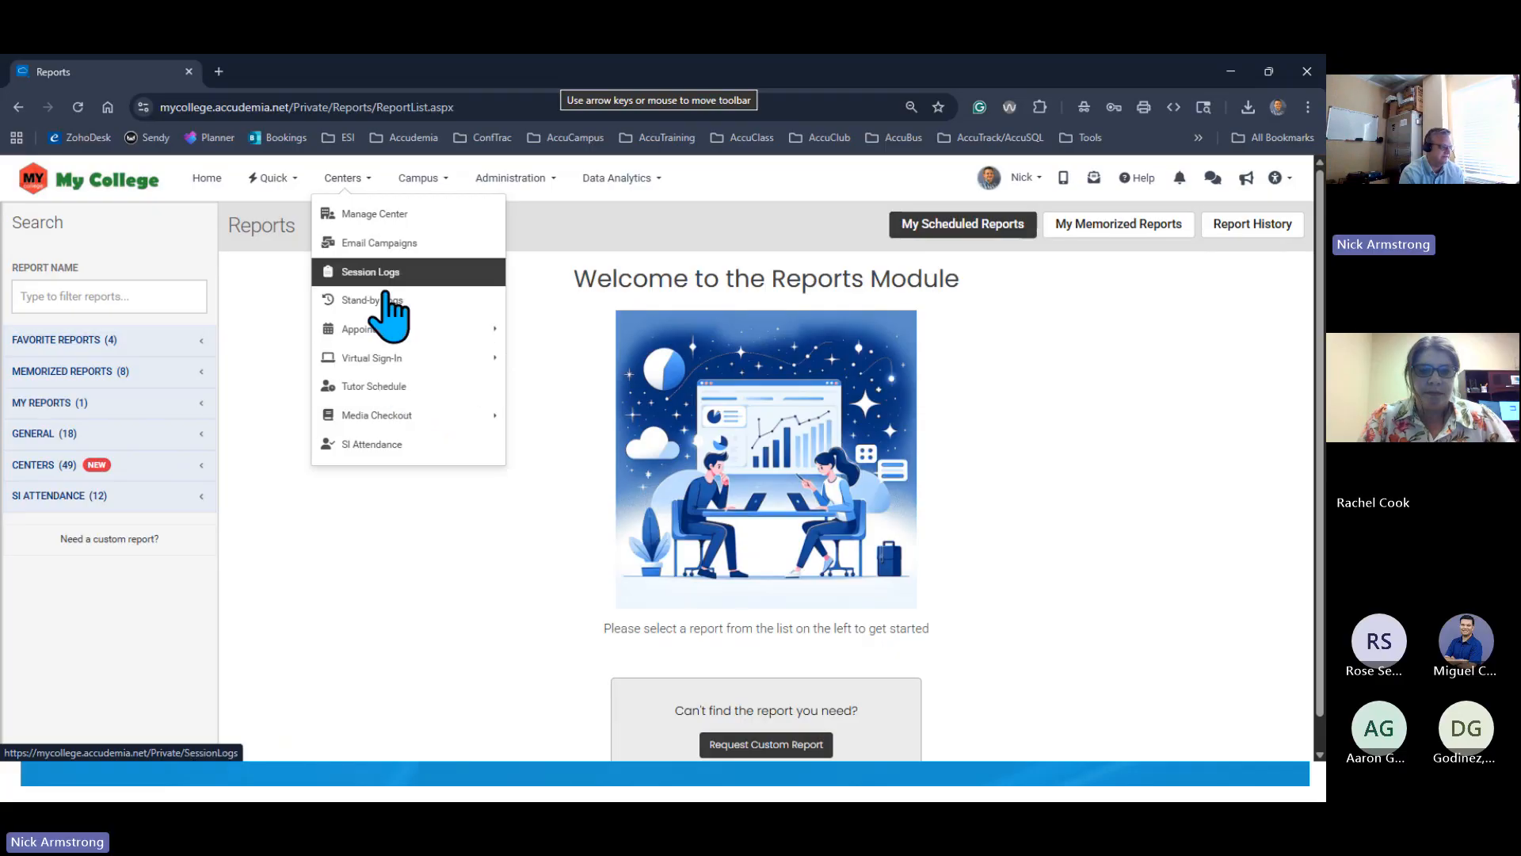
left_click(393, 418)
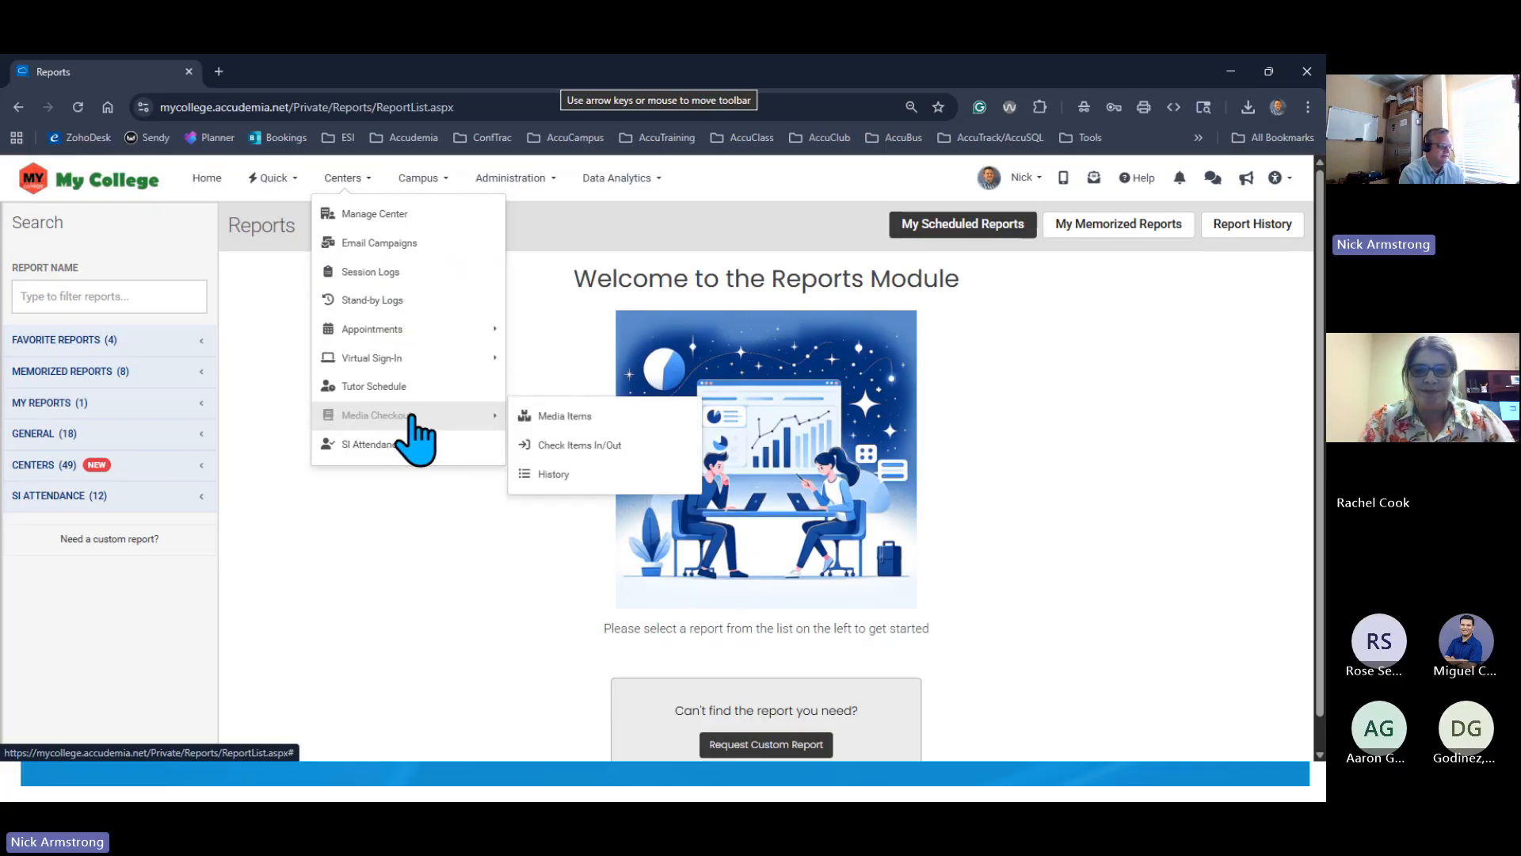
left_click(581, 420)
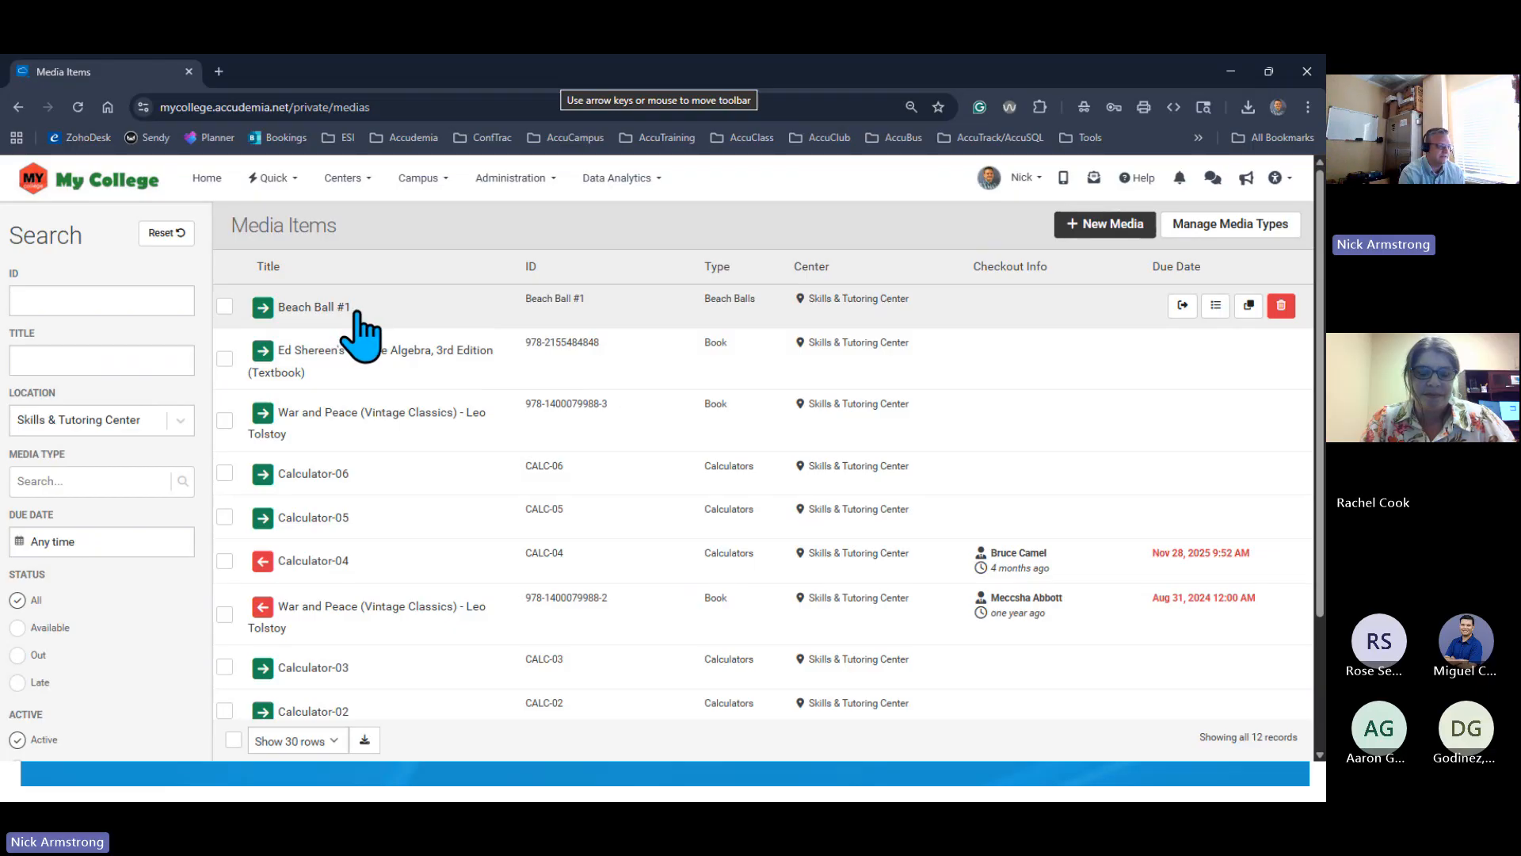
left_click_drag(529, 311, 594, 317)
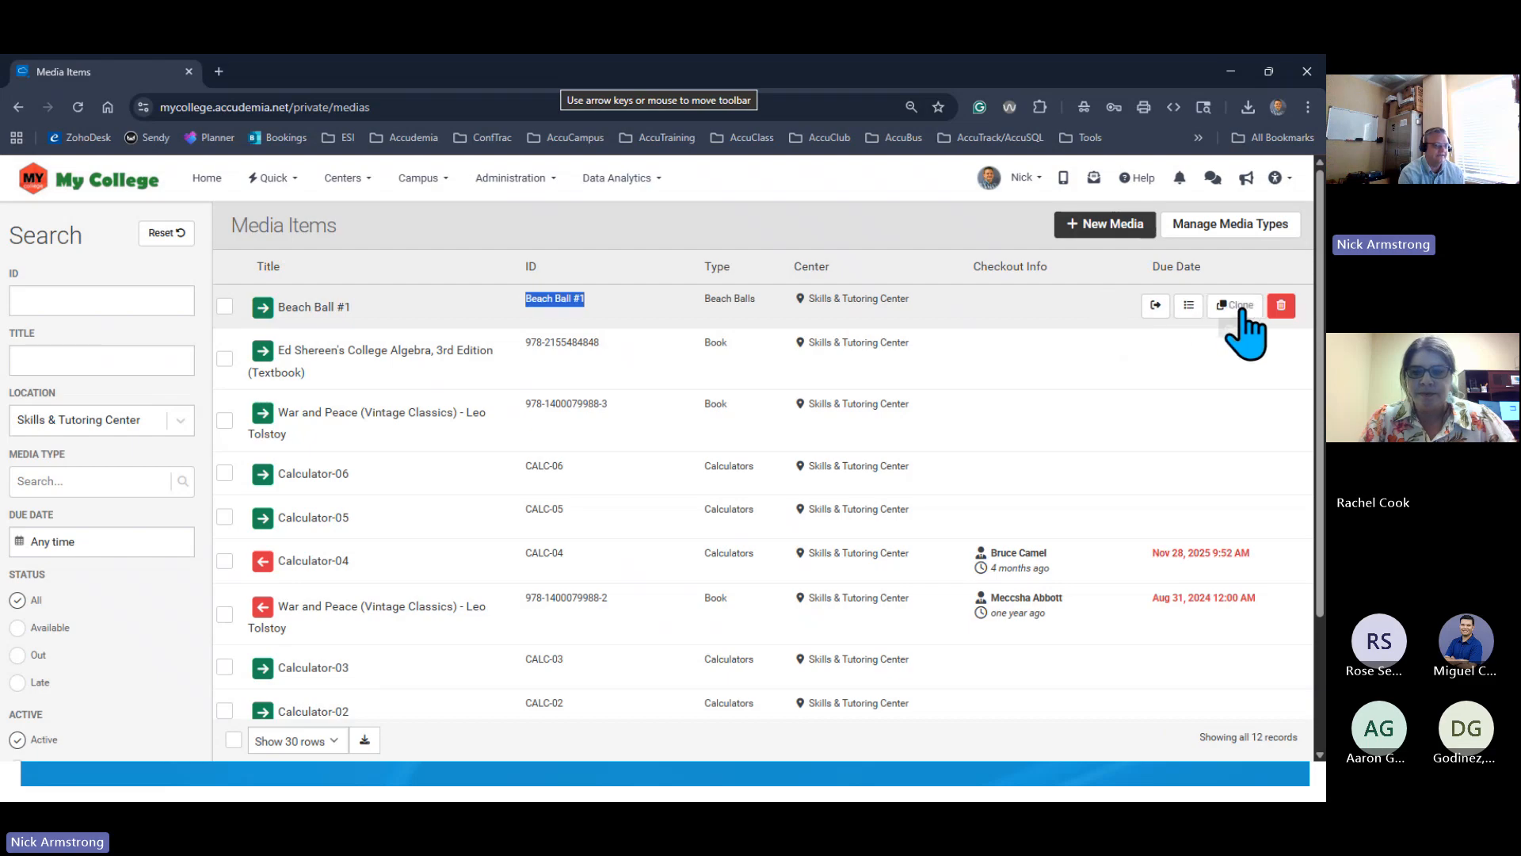
Change the ID of the Beach Ball #1 media item to BB-001 and save the item
left_click(313, 308)
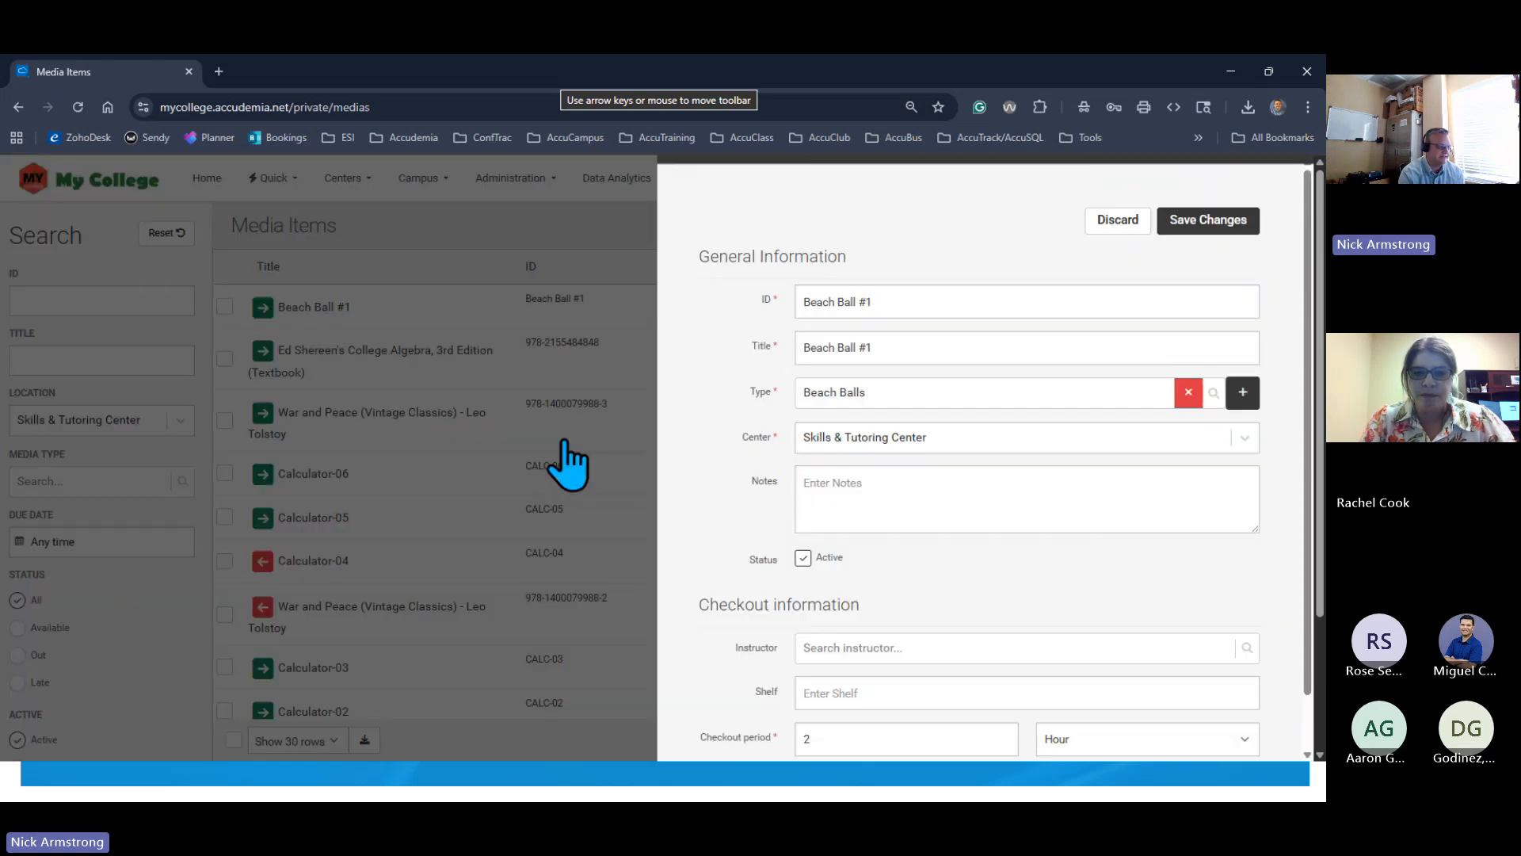
triple_click(830, 306)
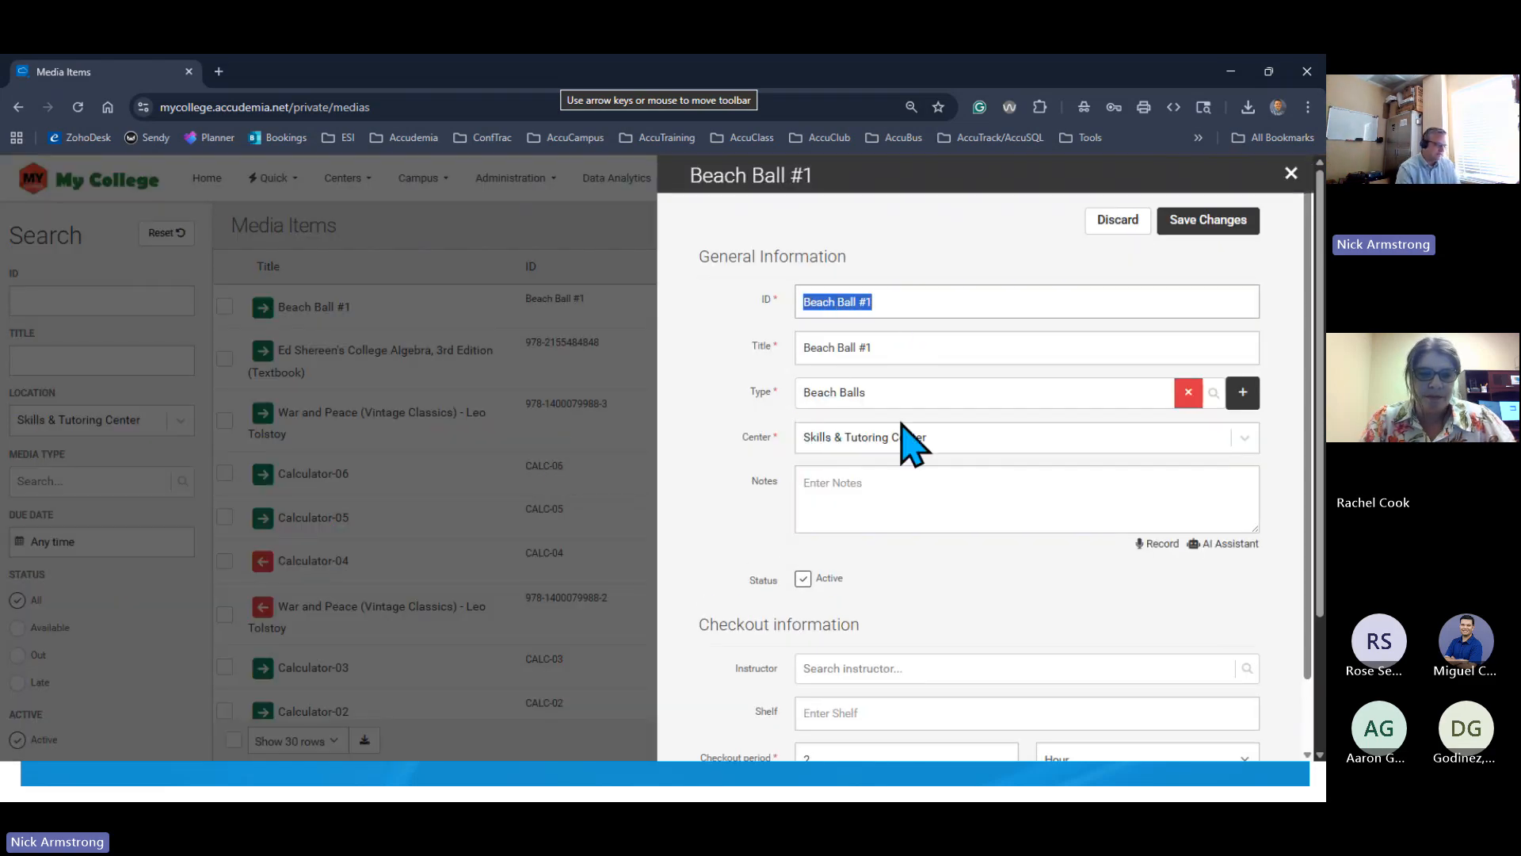
type("BB")
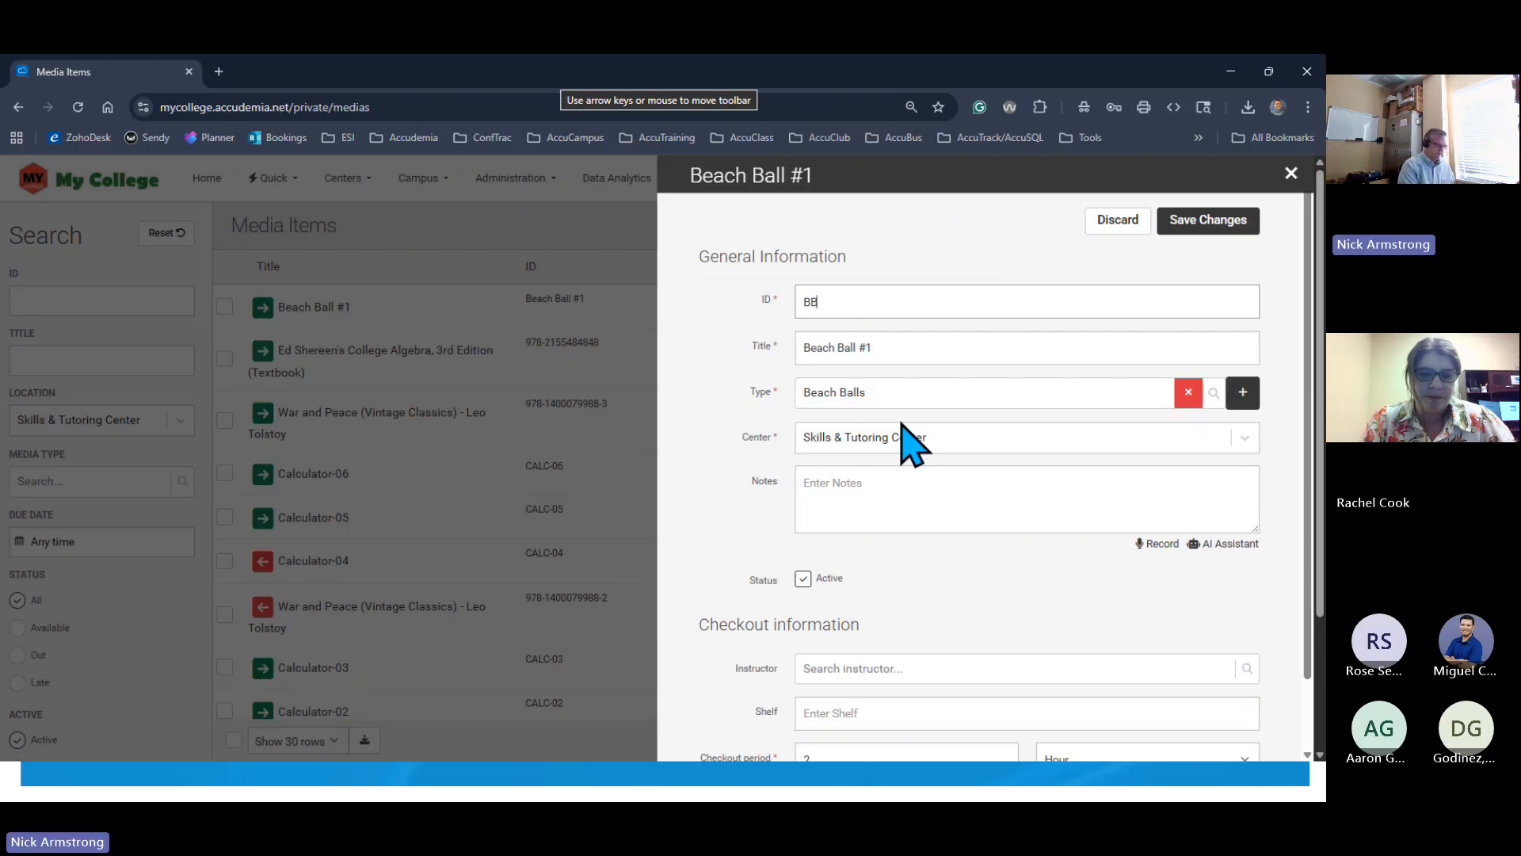
type("-001")
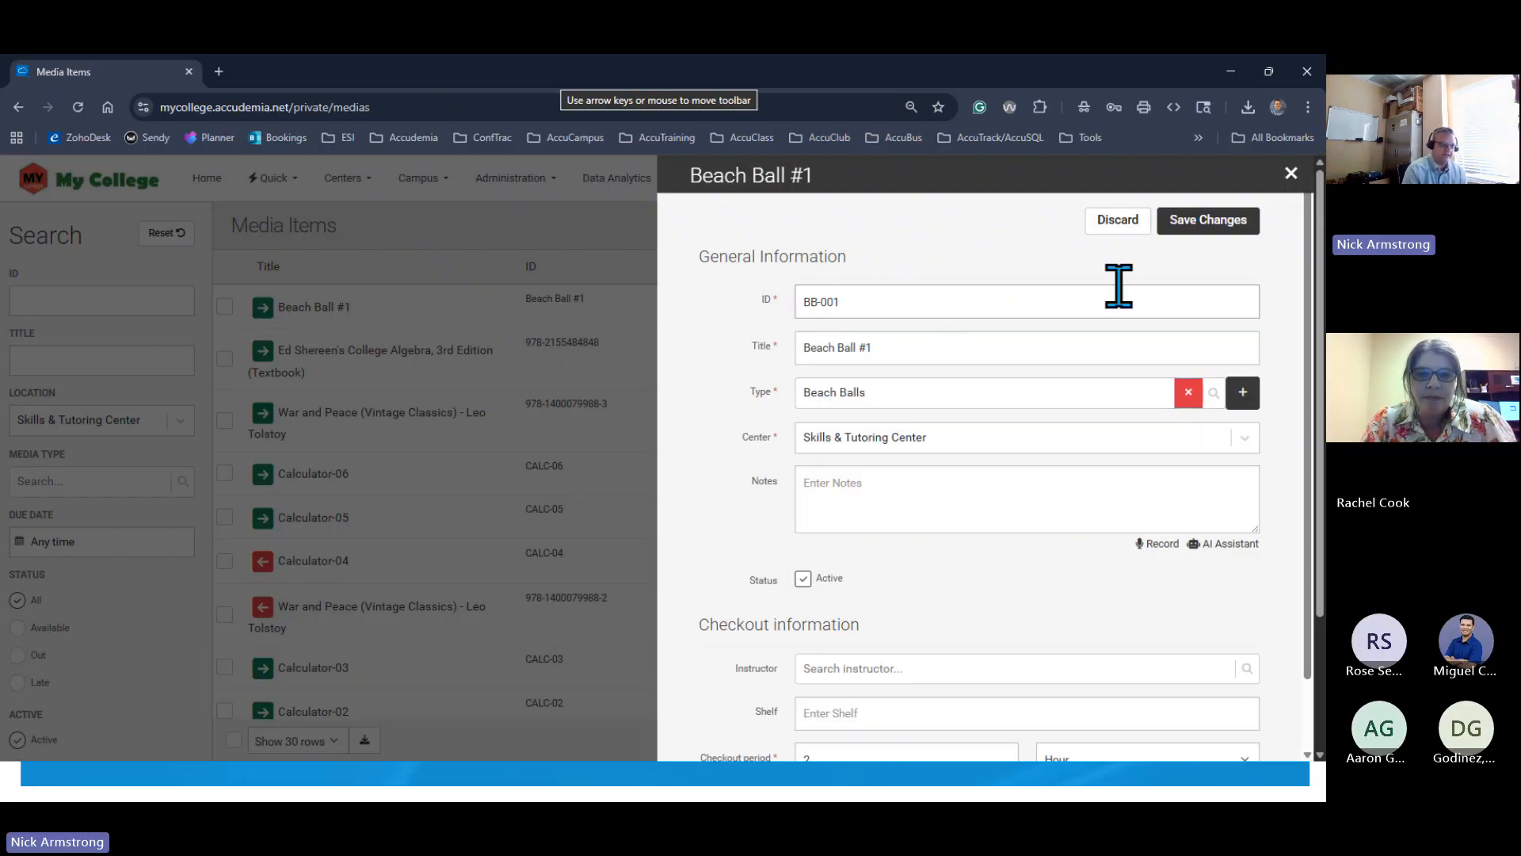
triple_click(847, 309)
right_click(816, 304)
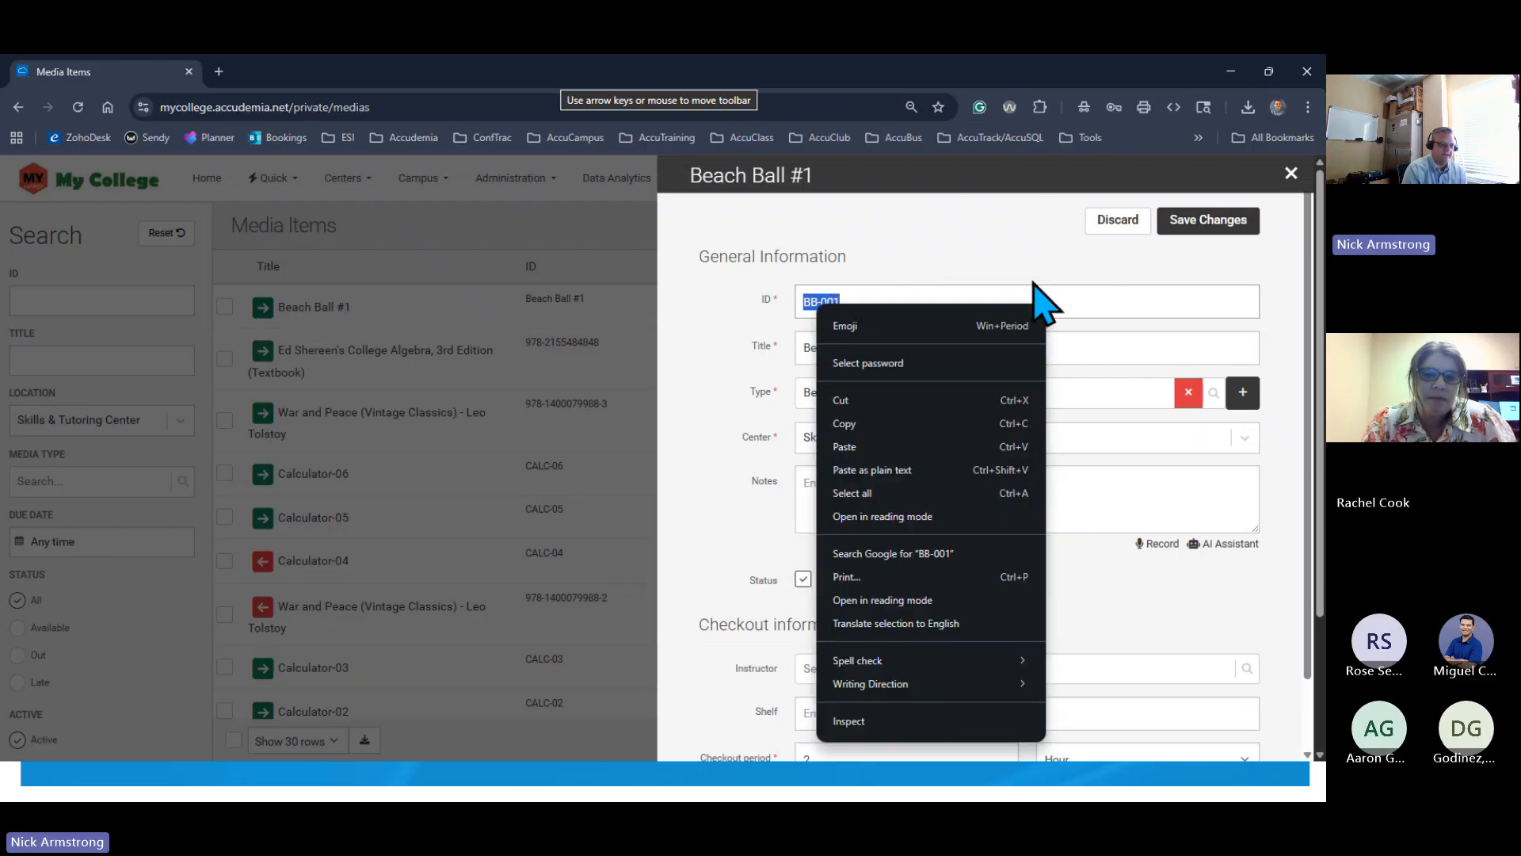
key("Escape")
left_click(1202, 221)
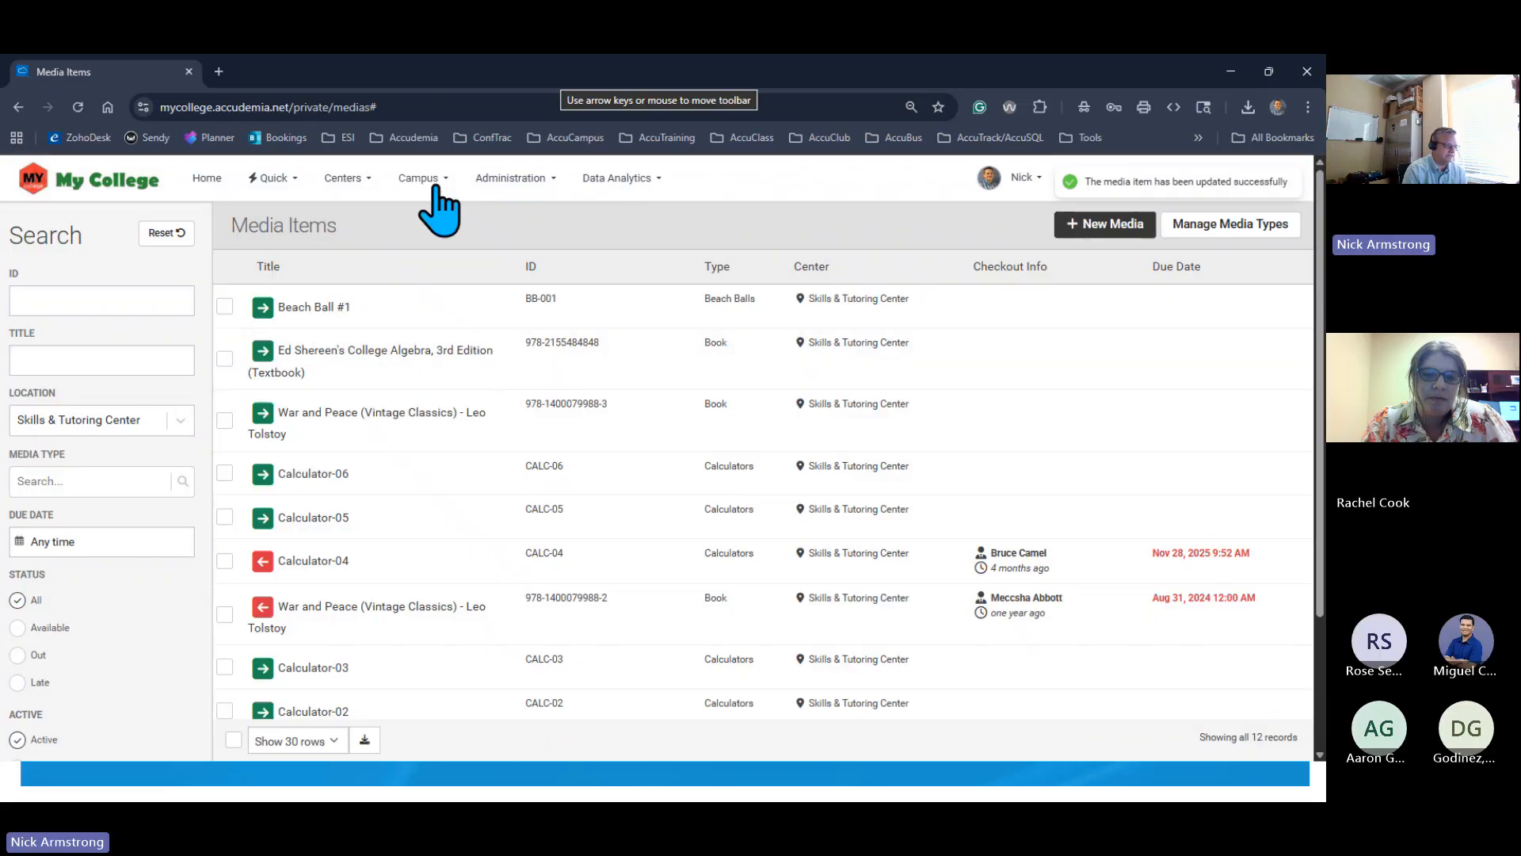
Open Check Items In/Out under Media Checkout and look up the borrowing student by student ID
left_click(495, 179)
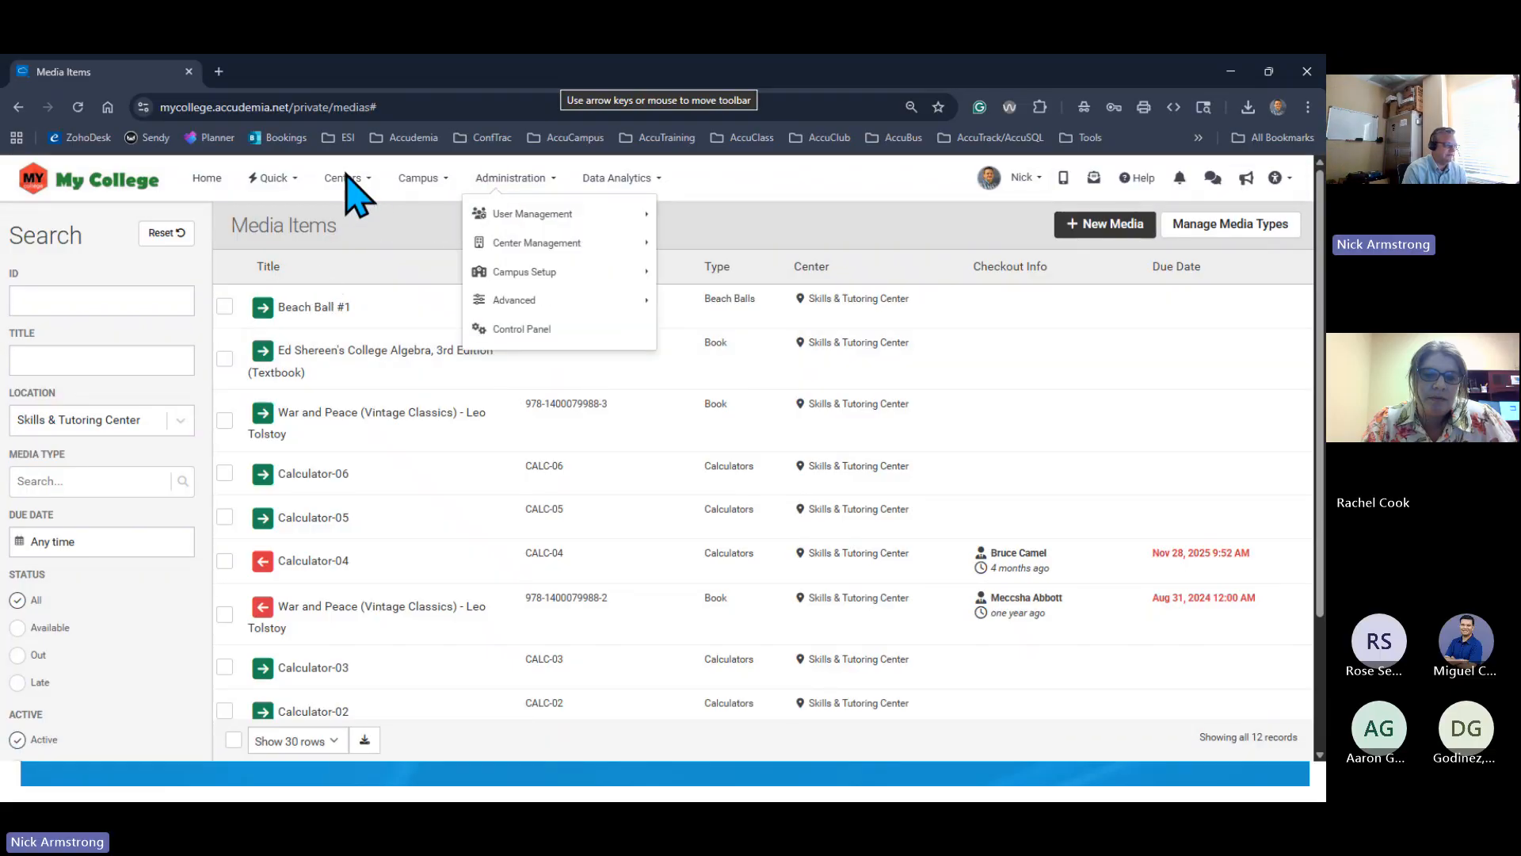
left_click(350, 183)
left_click(347, 179)
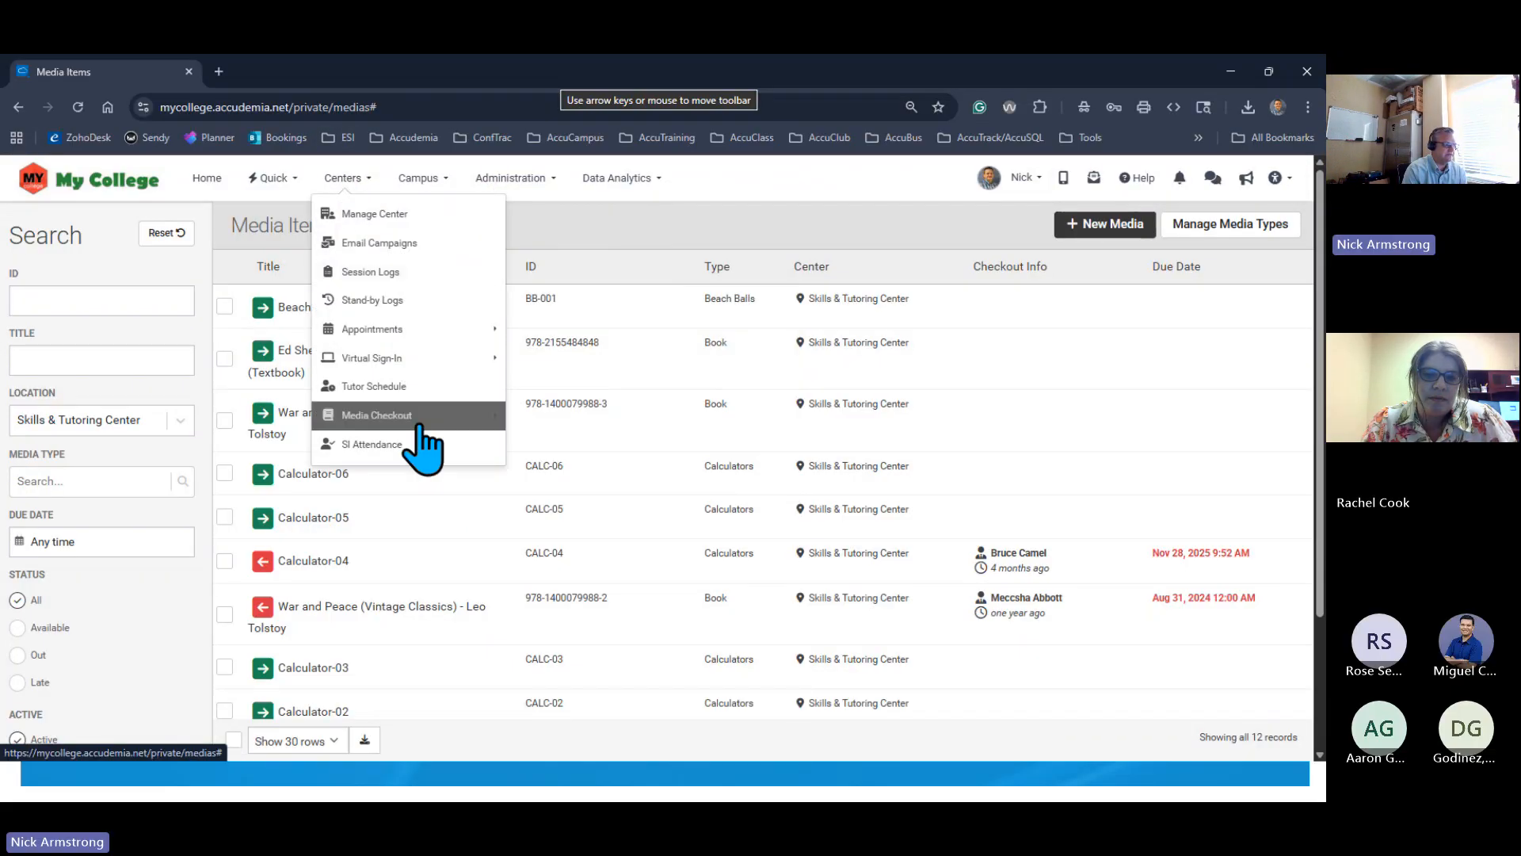
mouse_move(428, 417)
left_click(584, 442)
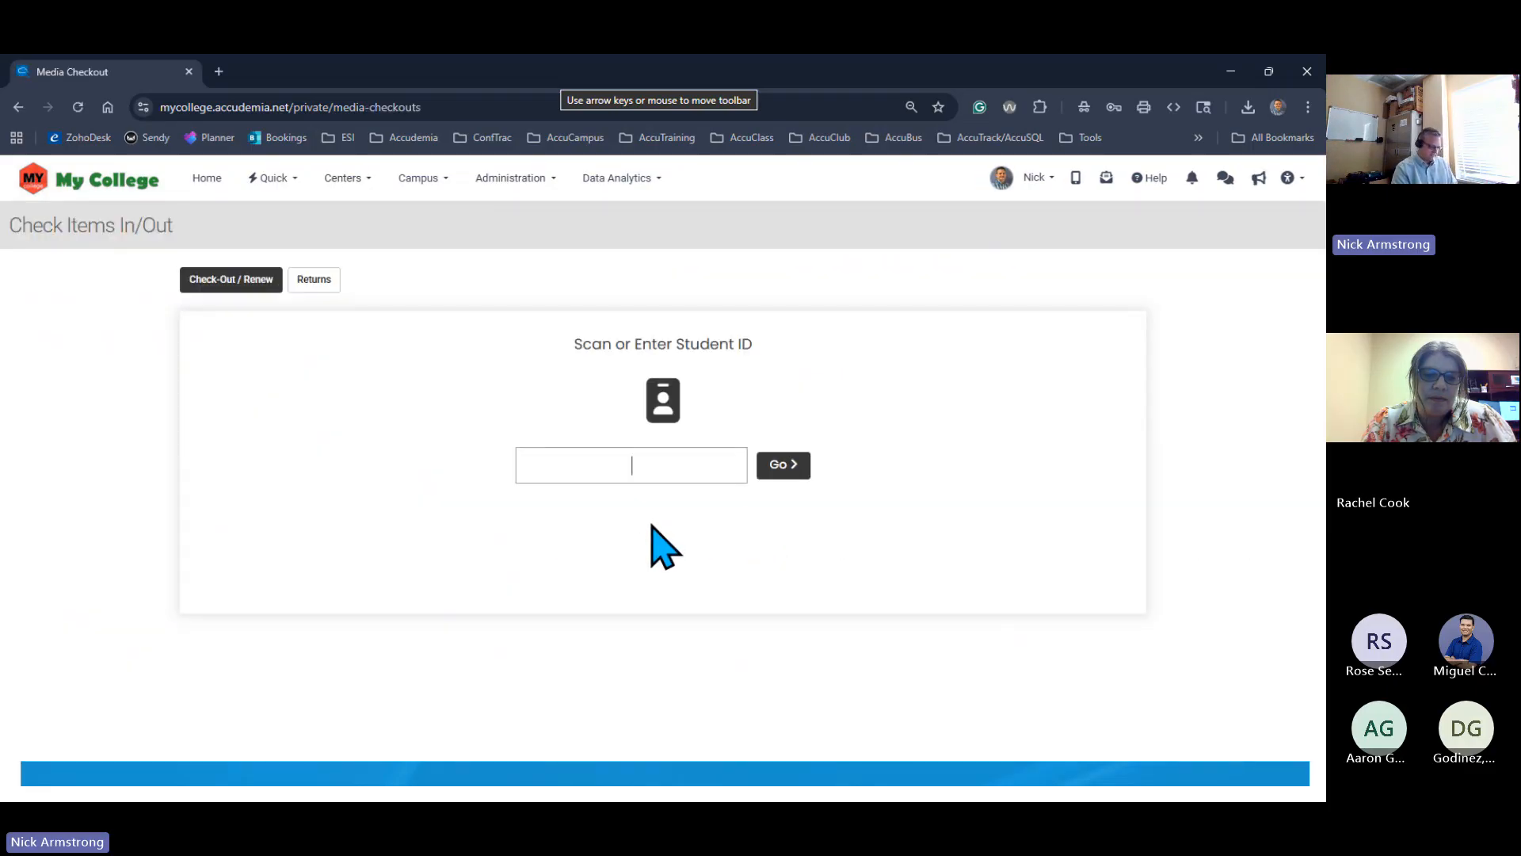
type("444444444")
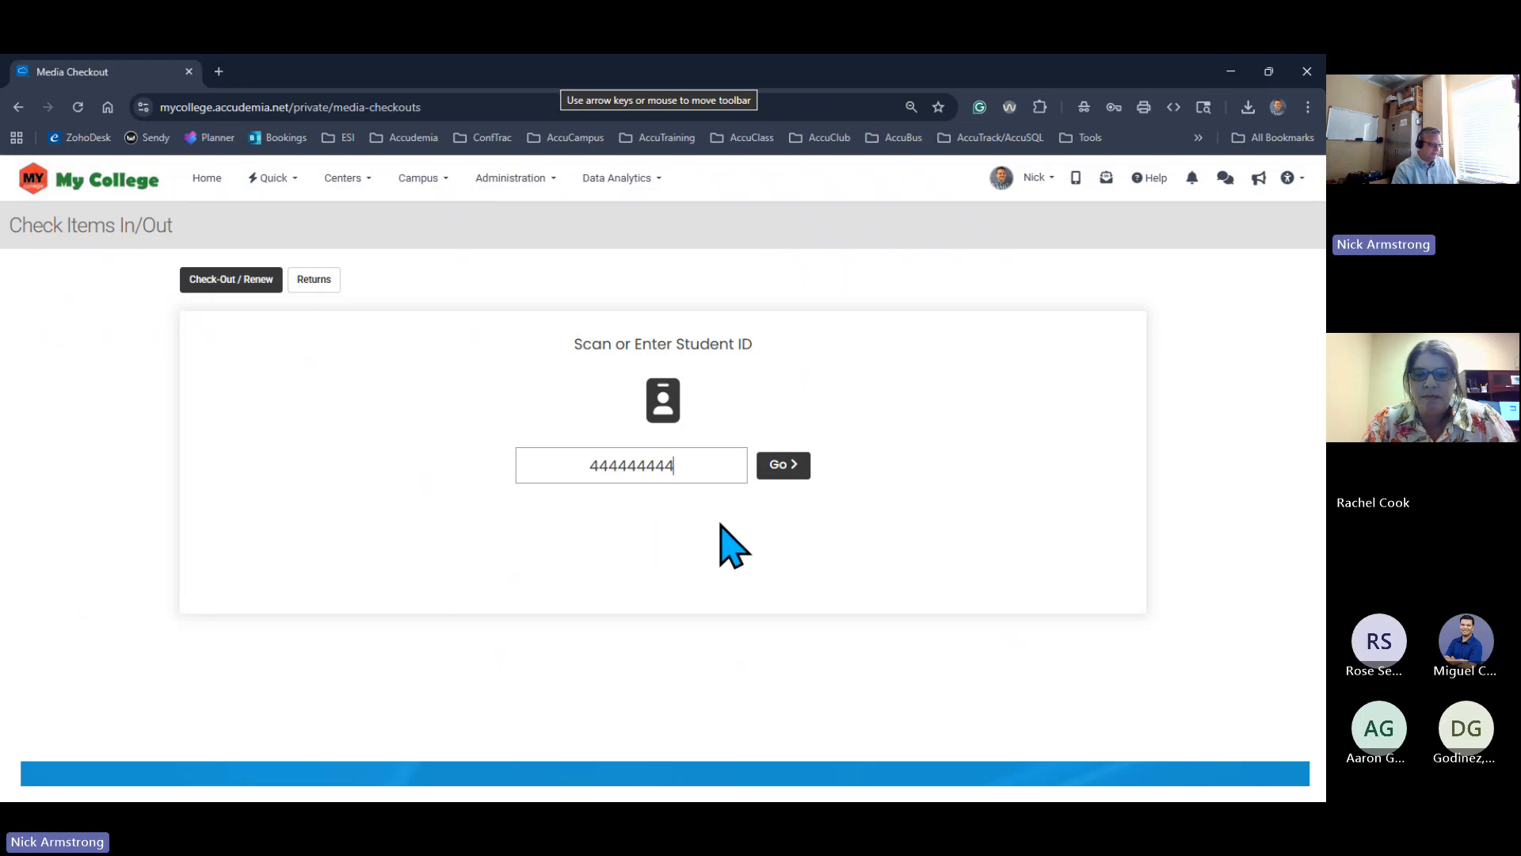
left_click(784, 467)
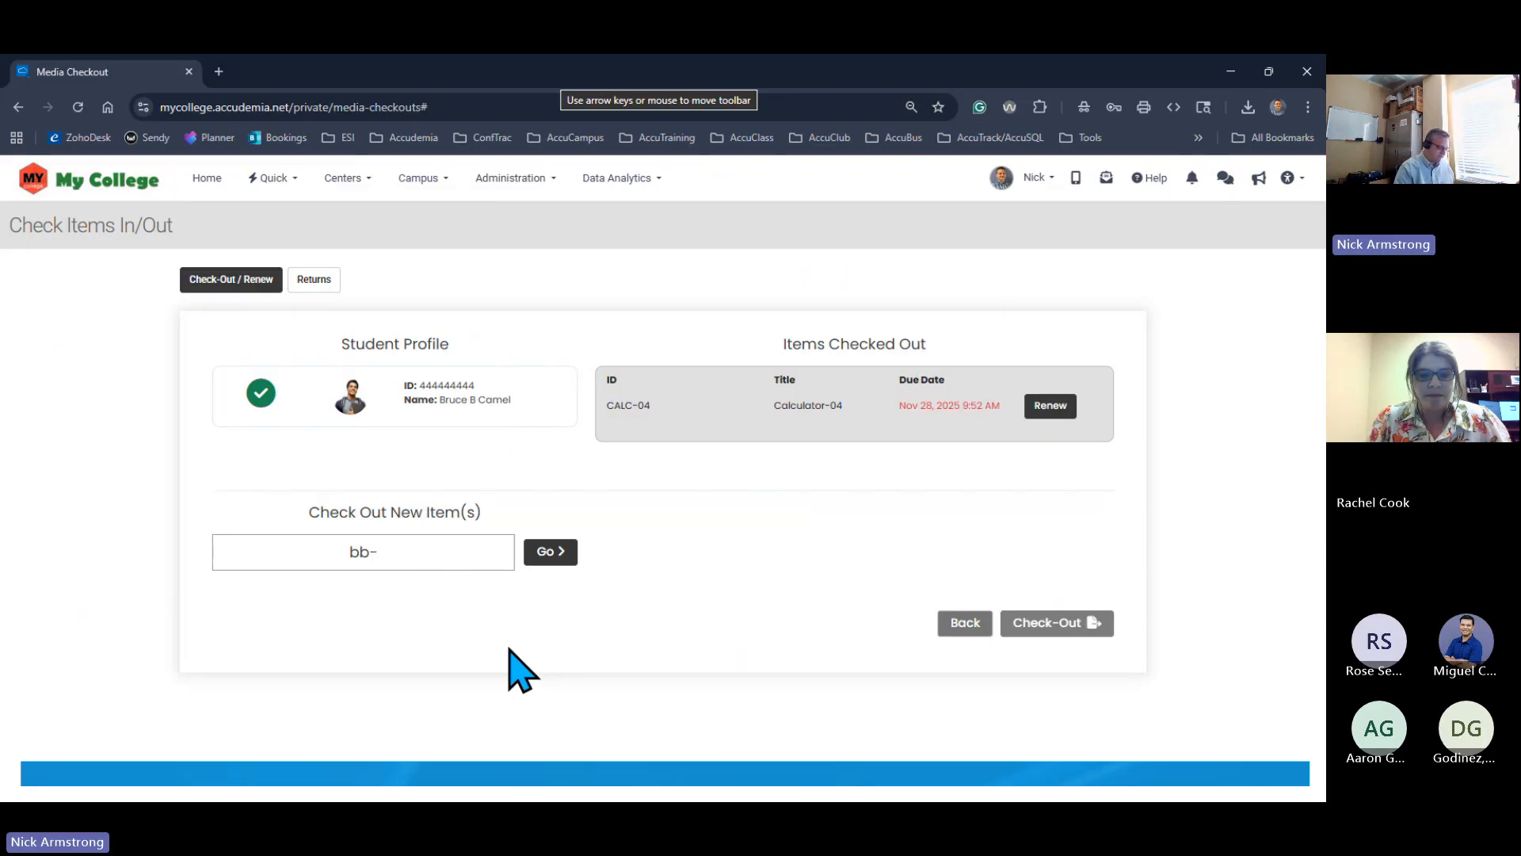
Add item BB-001 to the student's new checkouts, then check it out and confirm
key("Return")
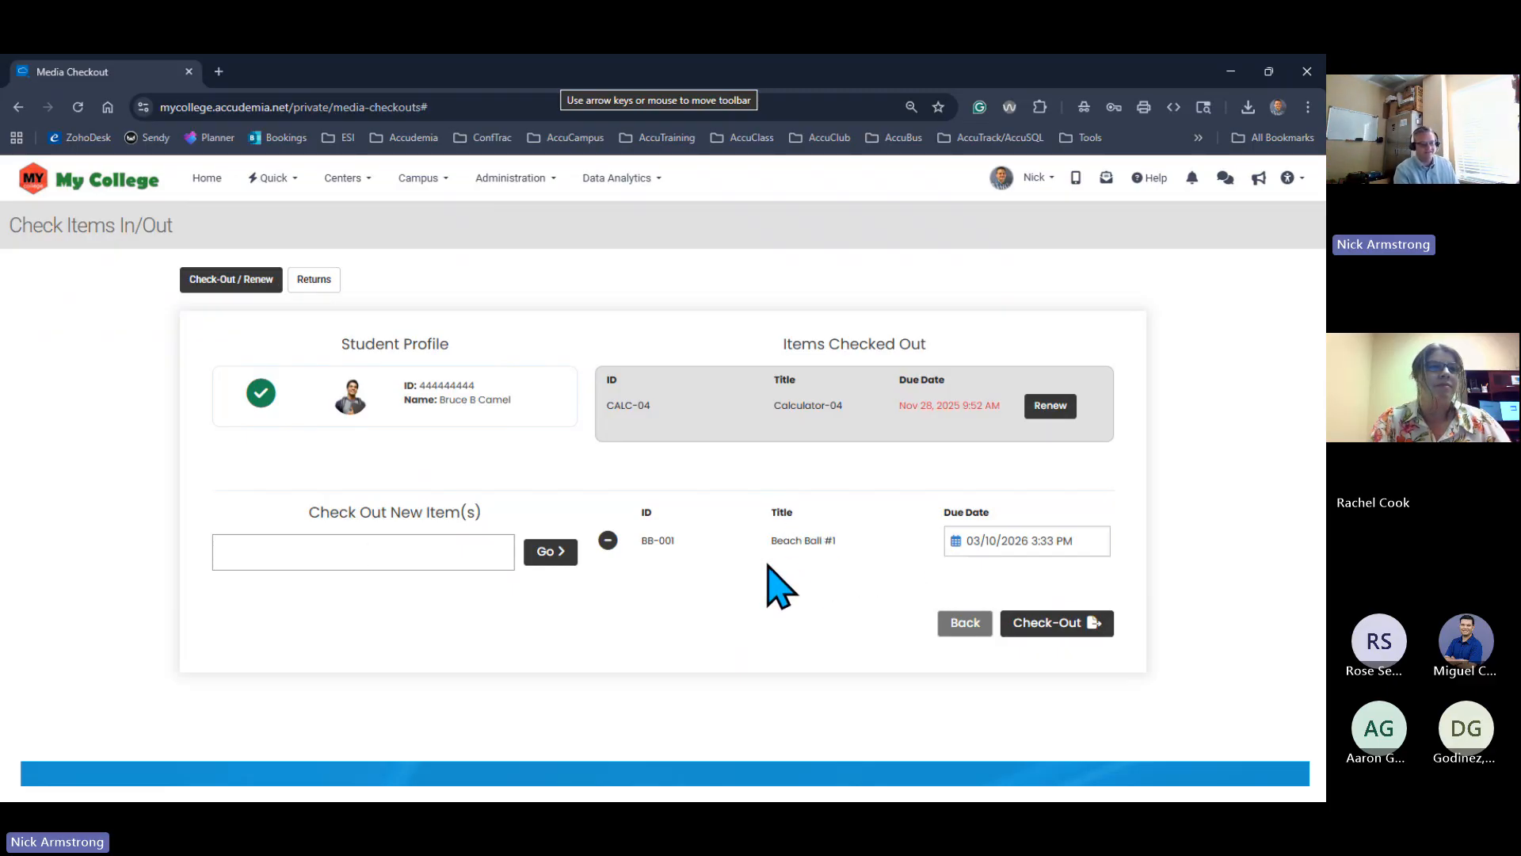
left_click(1067, 634)
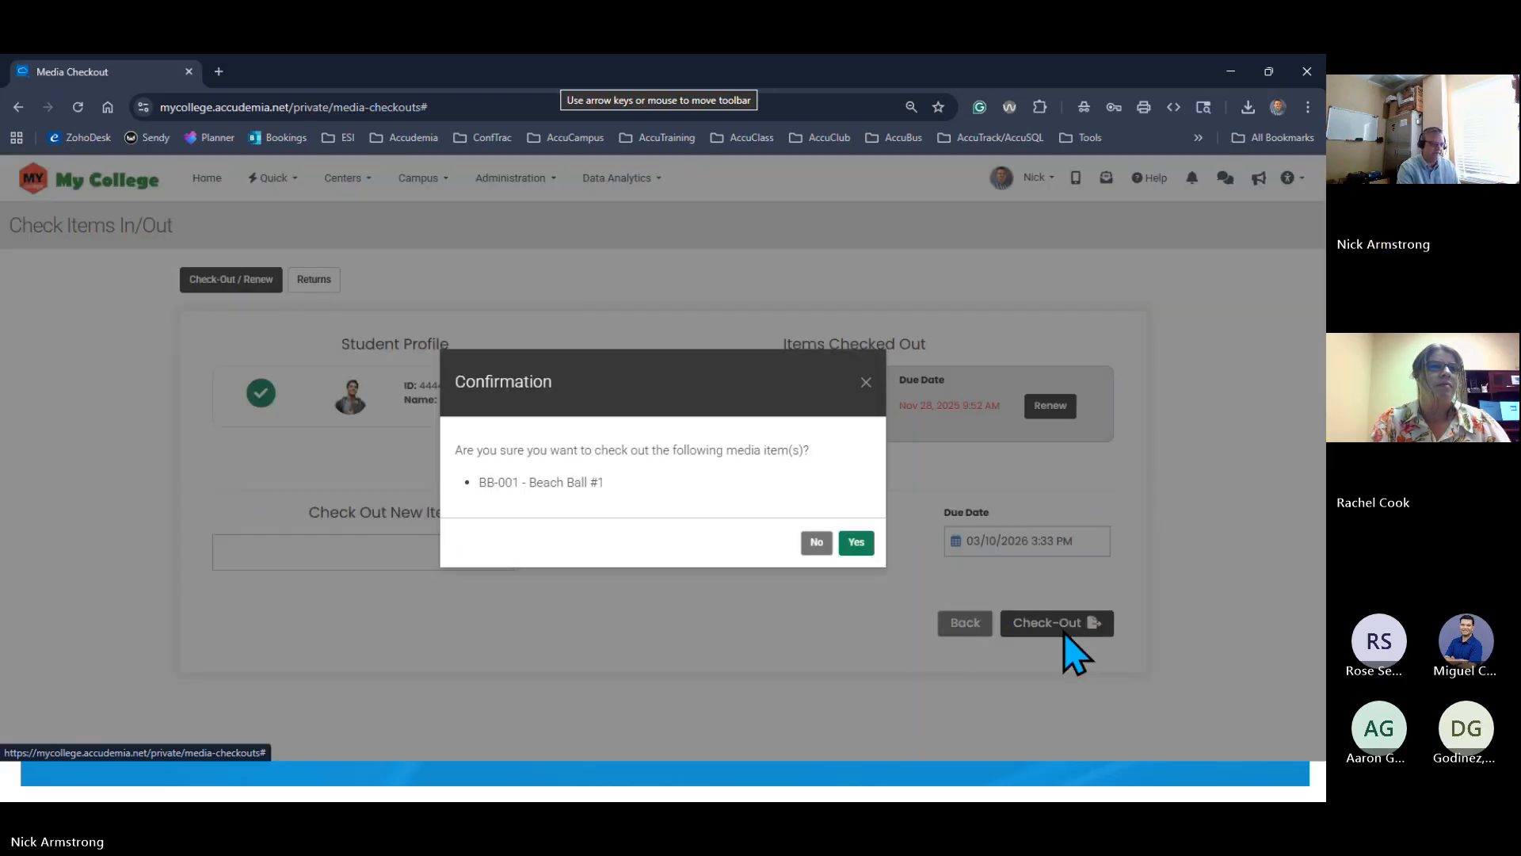
left_click(855, 542)
left_click(855, 547)
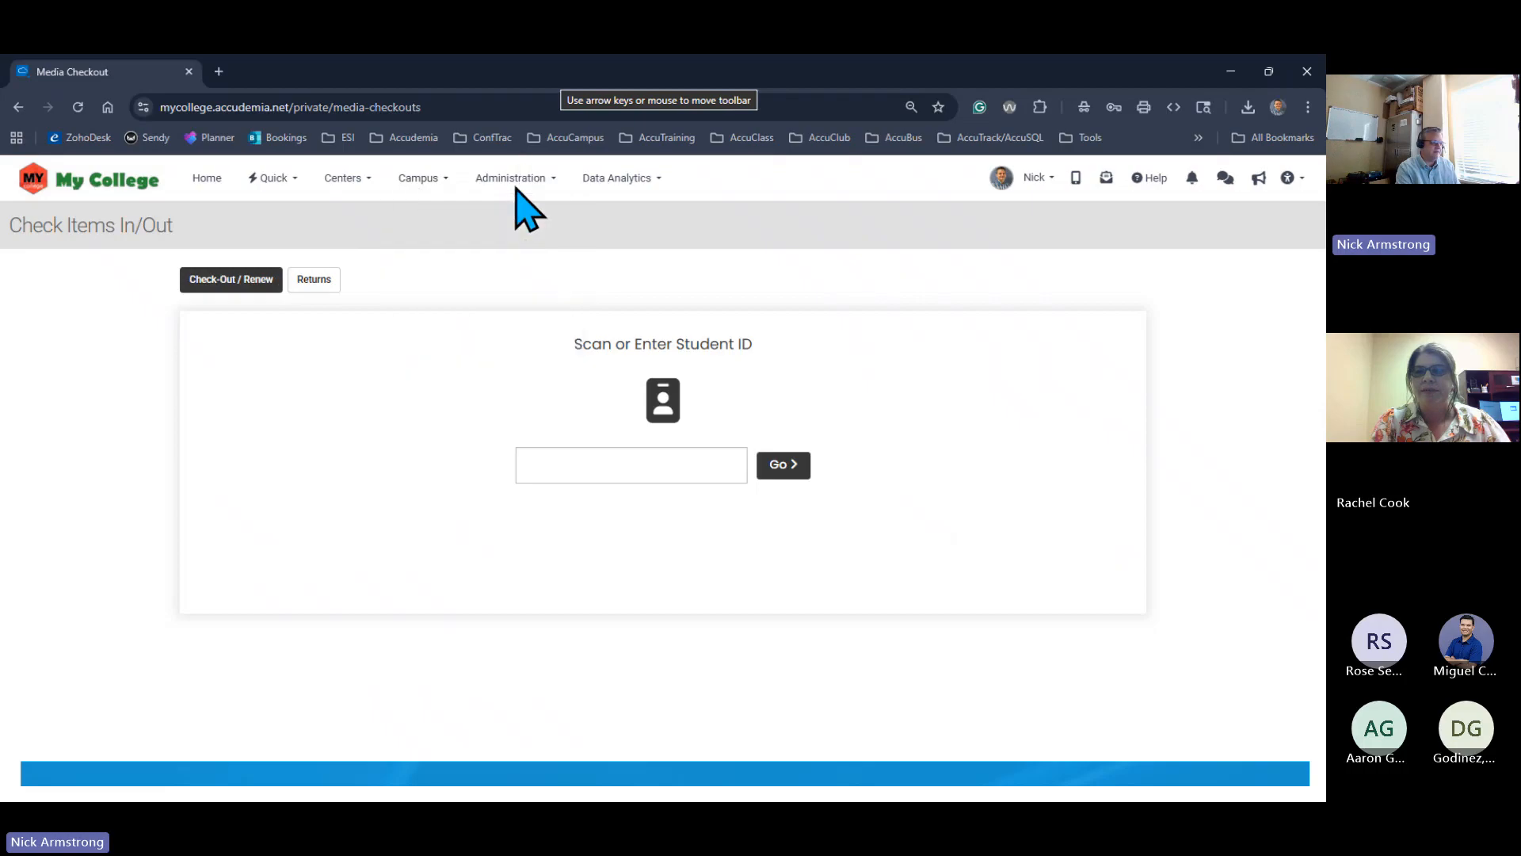
Open the Media Items list to examine the checkout information of Beach Ball #1, and minimize the browser window
mouse_move(516, 190)
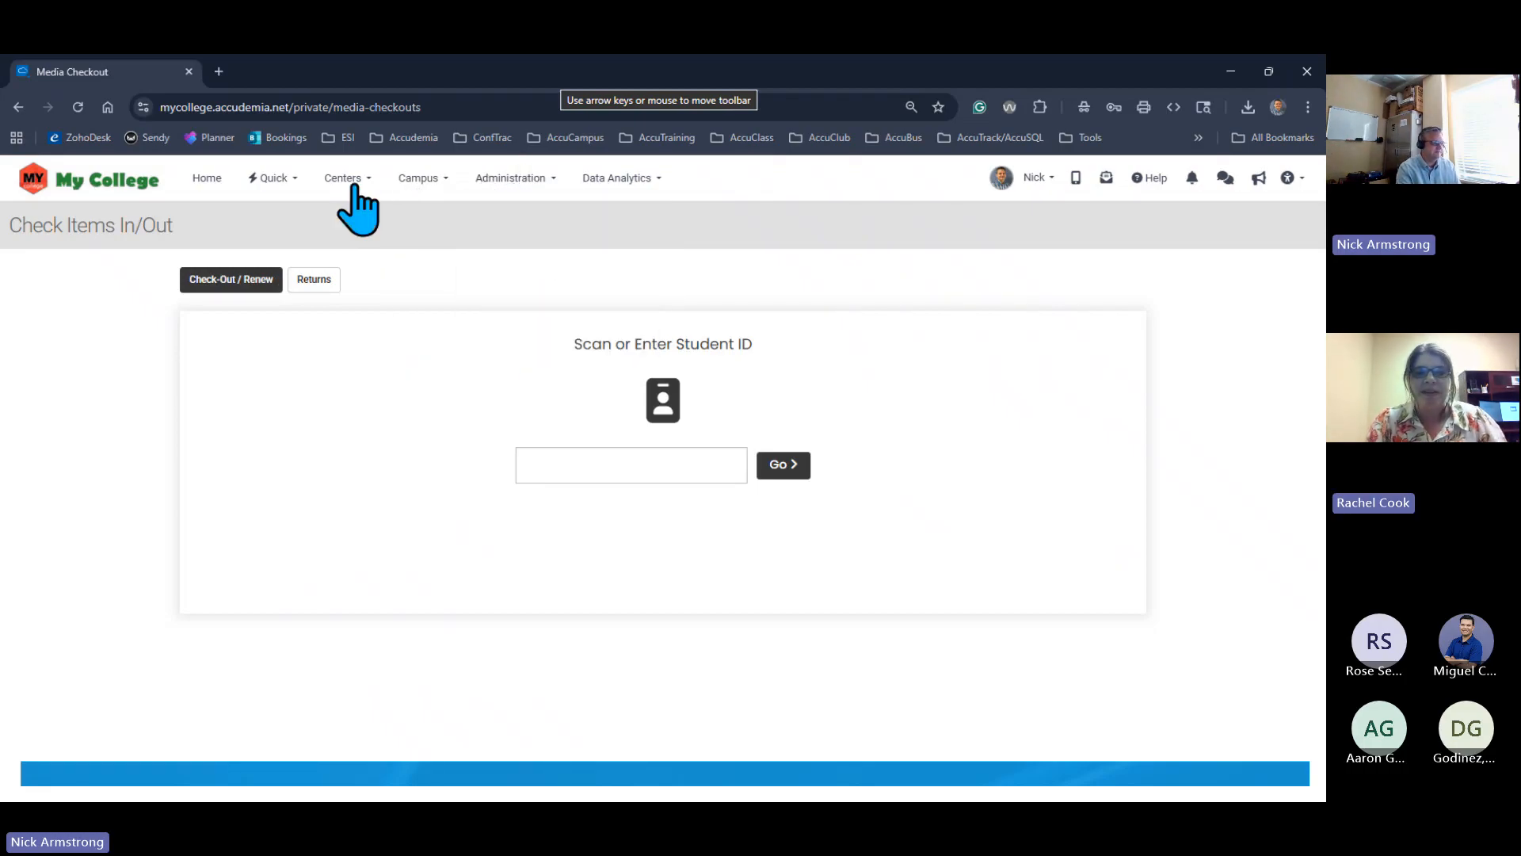
mouse_move(354, 190)
mouse_move(479, 415)
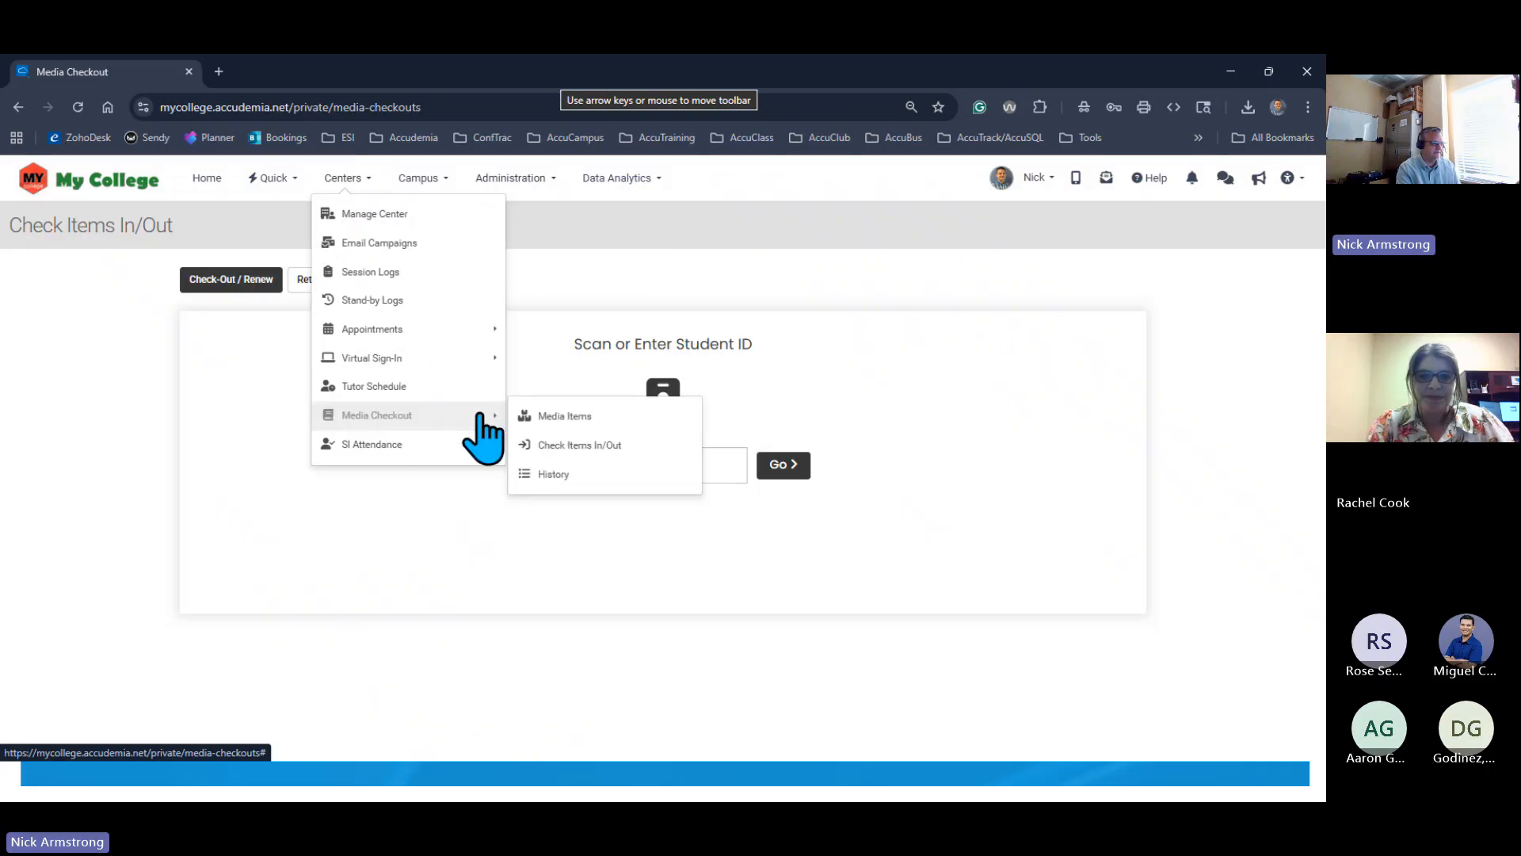
left_click(554, 417)
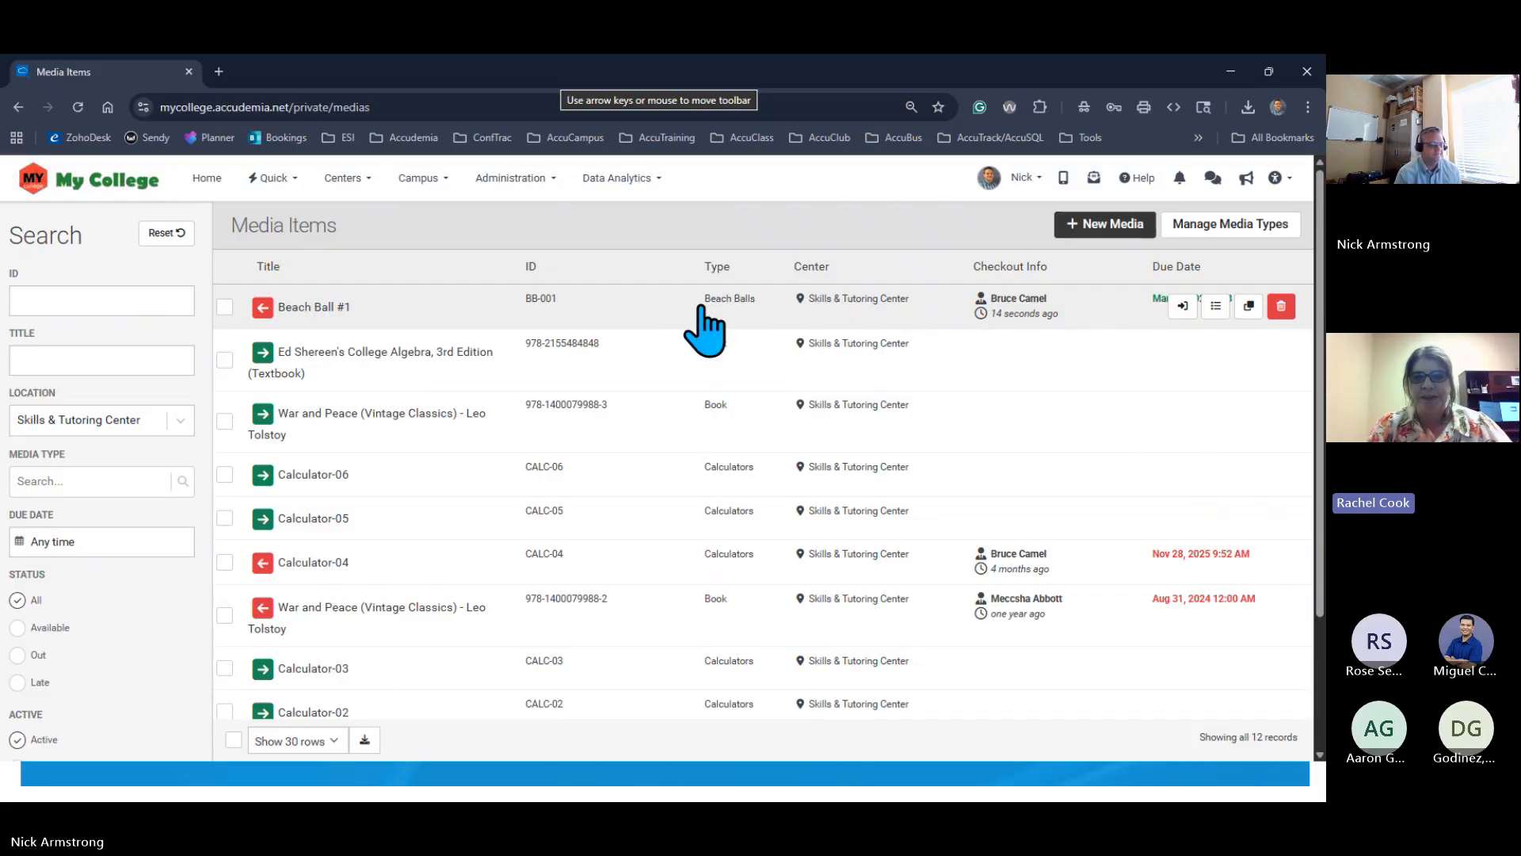
left_click(1233, 73)
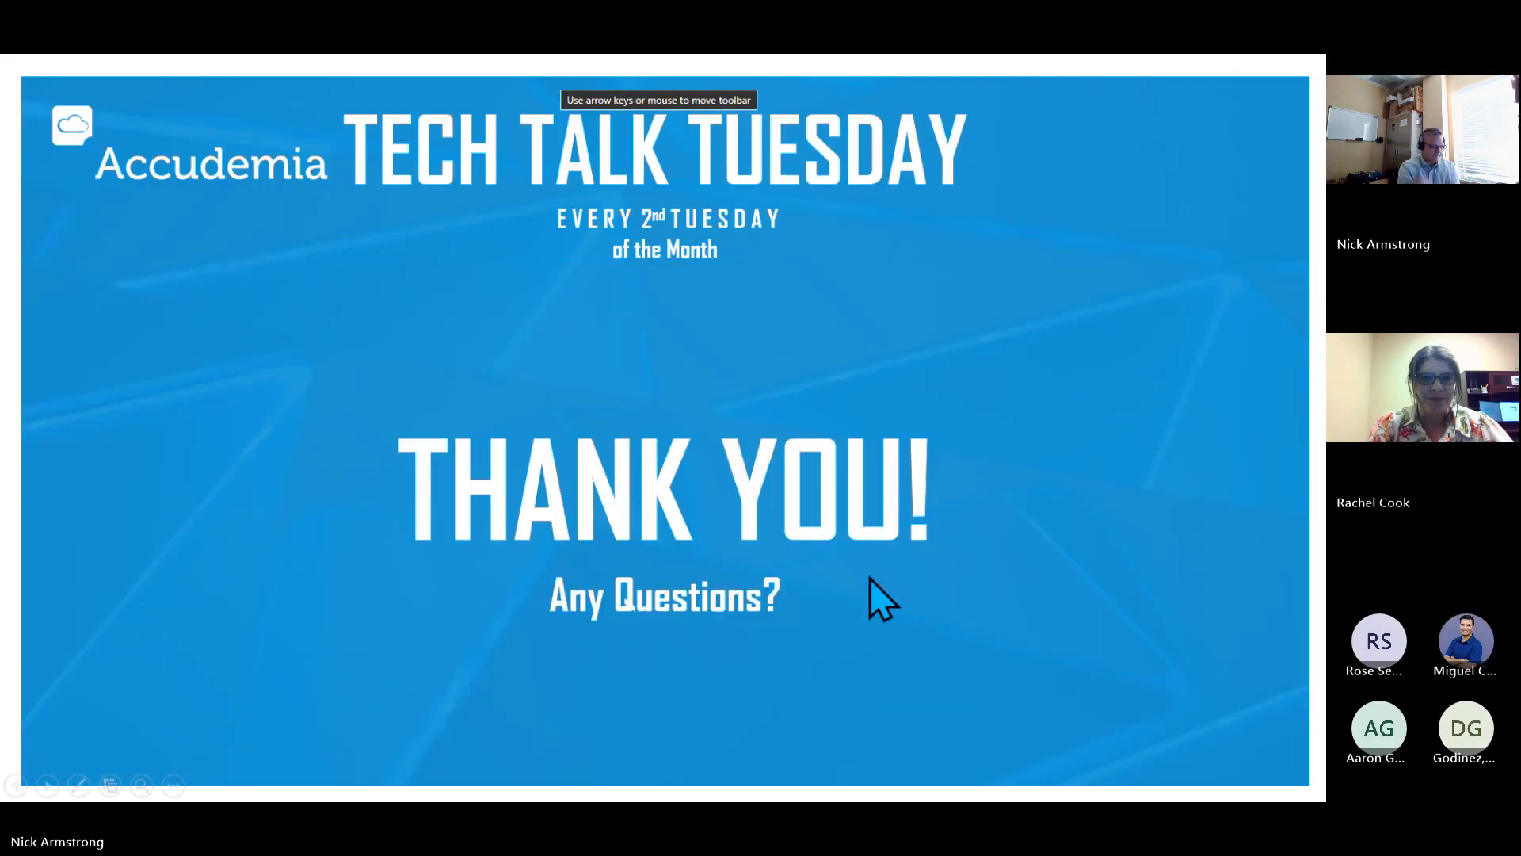